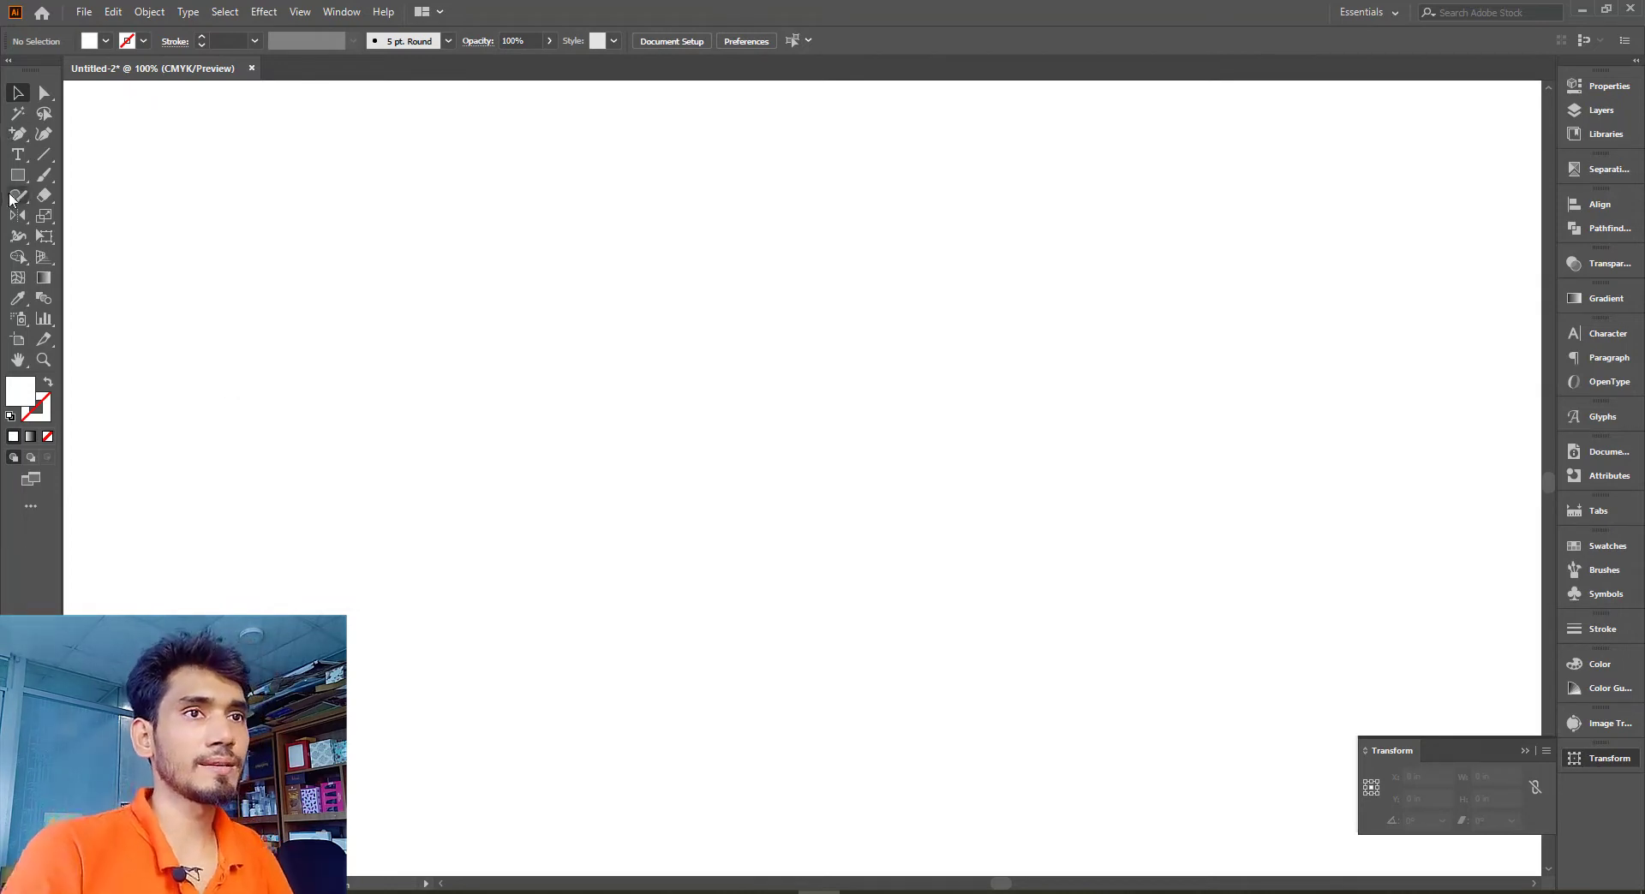
Create a 3 × 3.5 in rectangle with a black outline
left_click(702, 391)
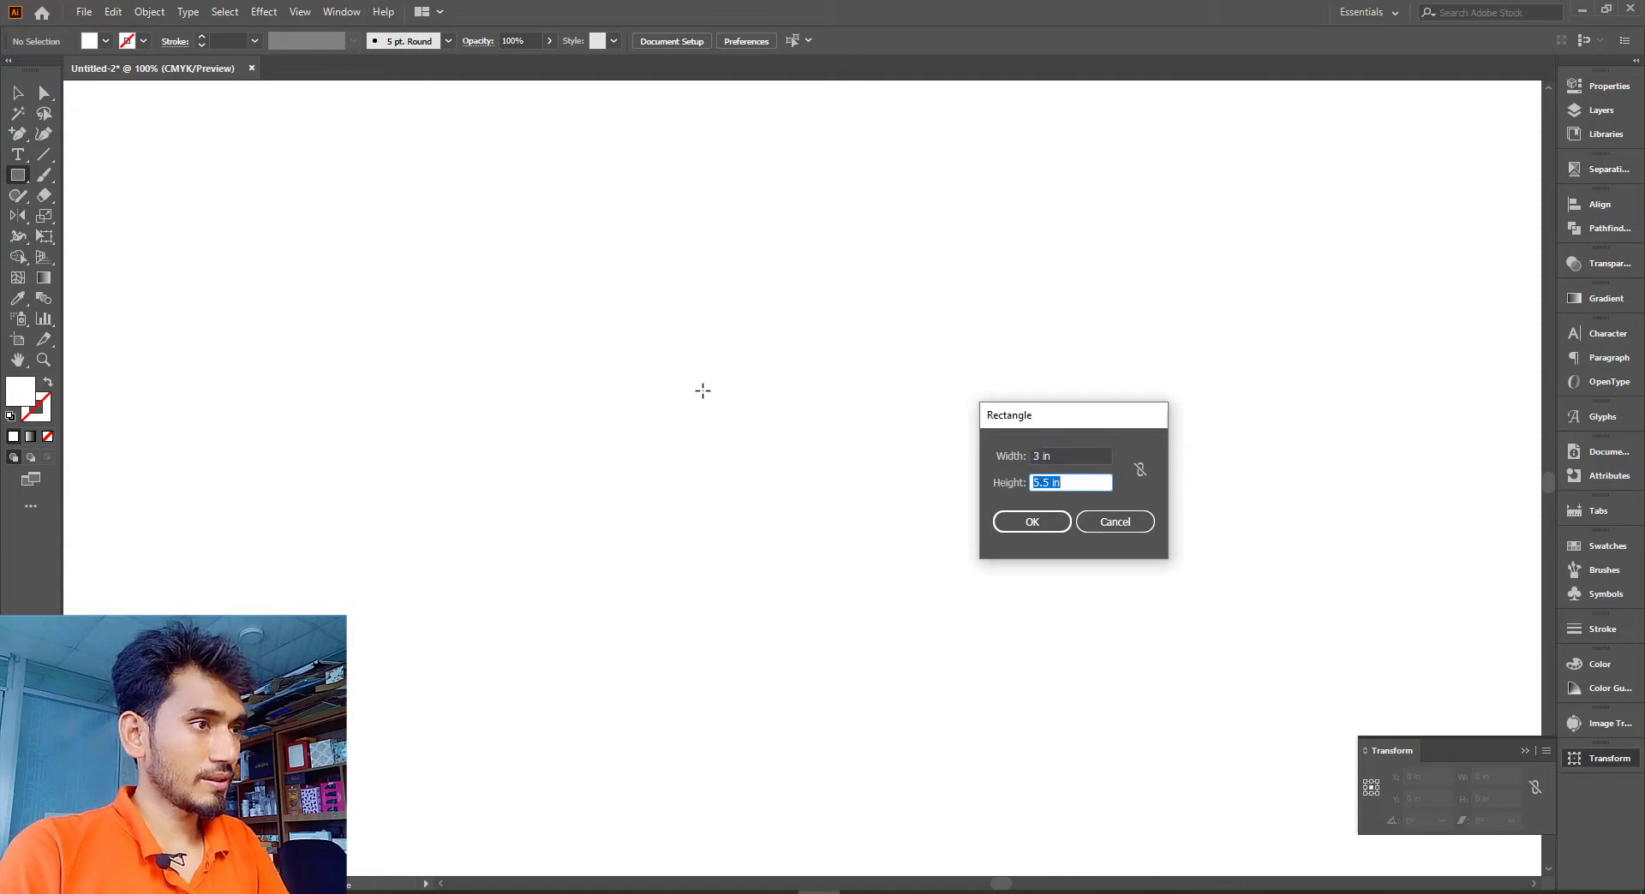
type("5")
key("Return")
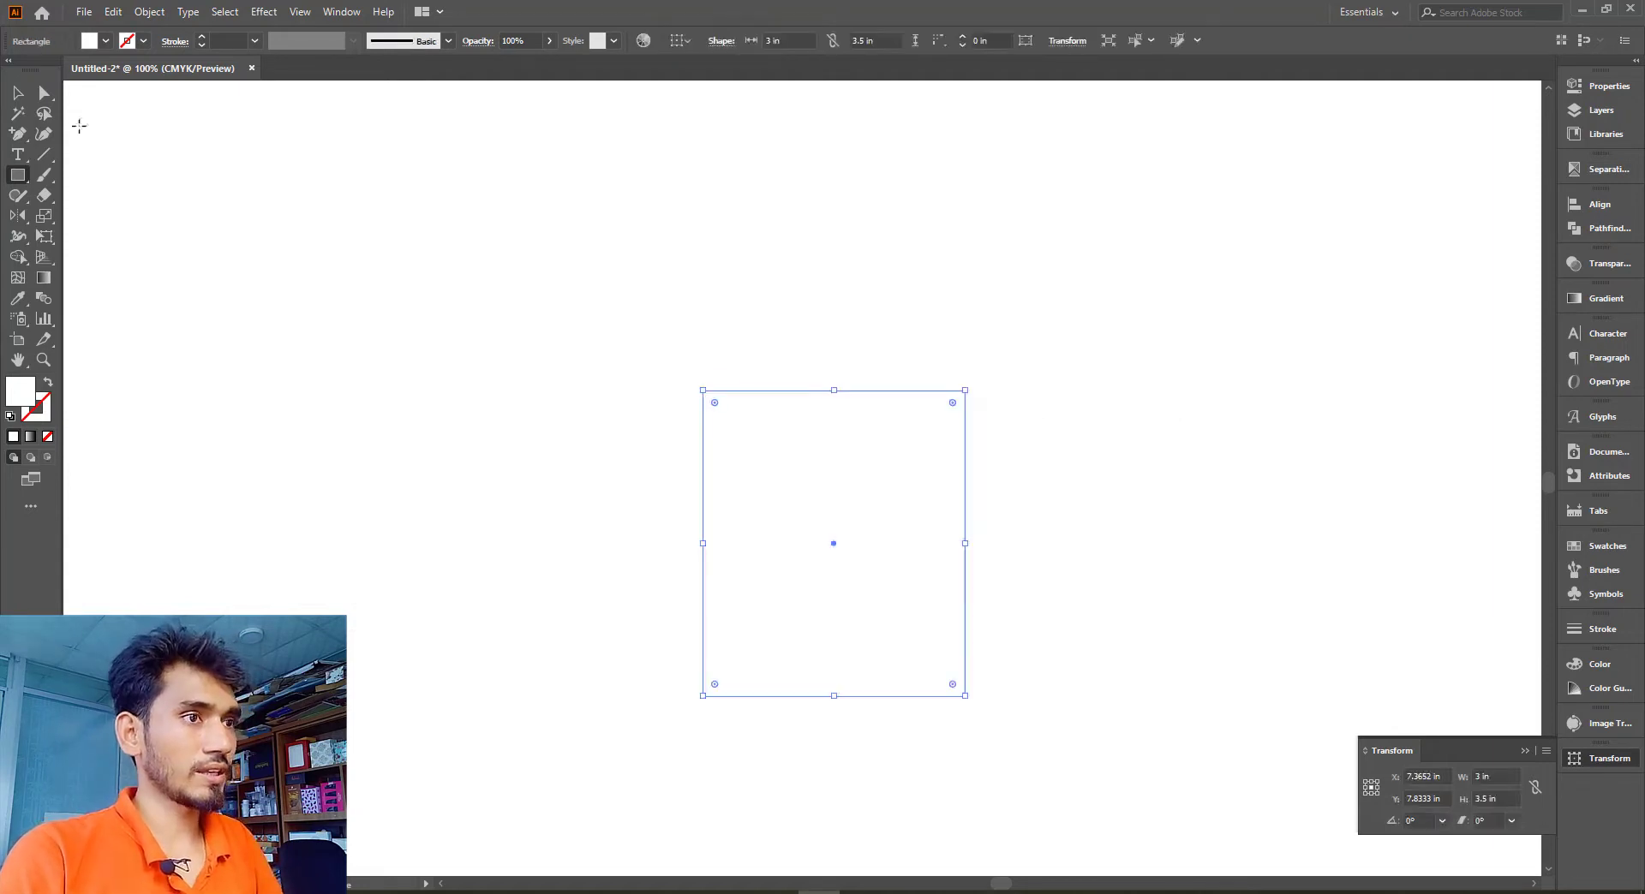
left_click(19, 91)
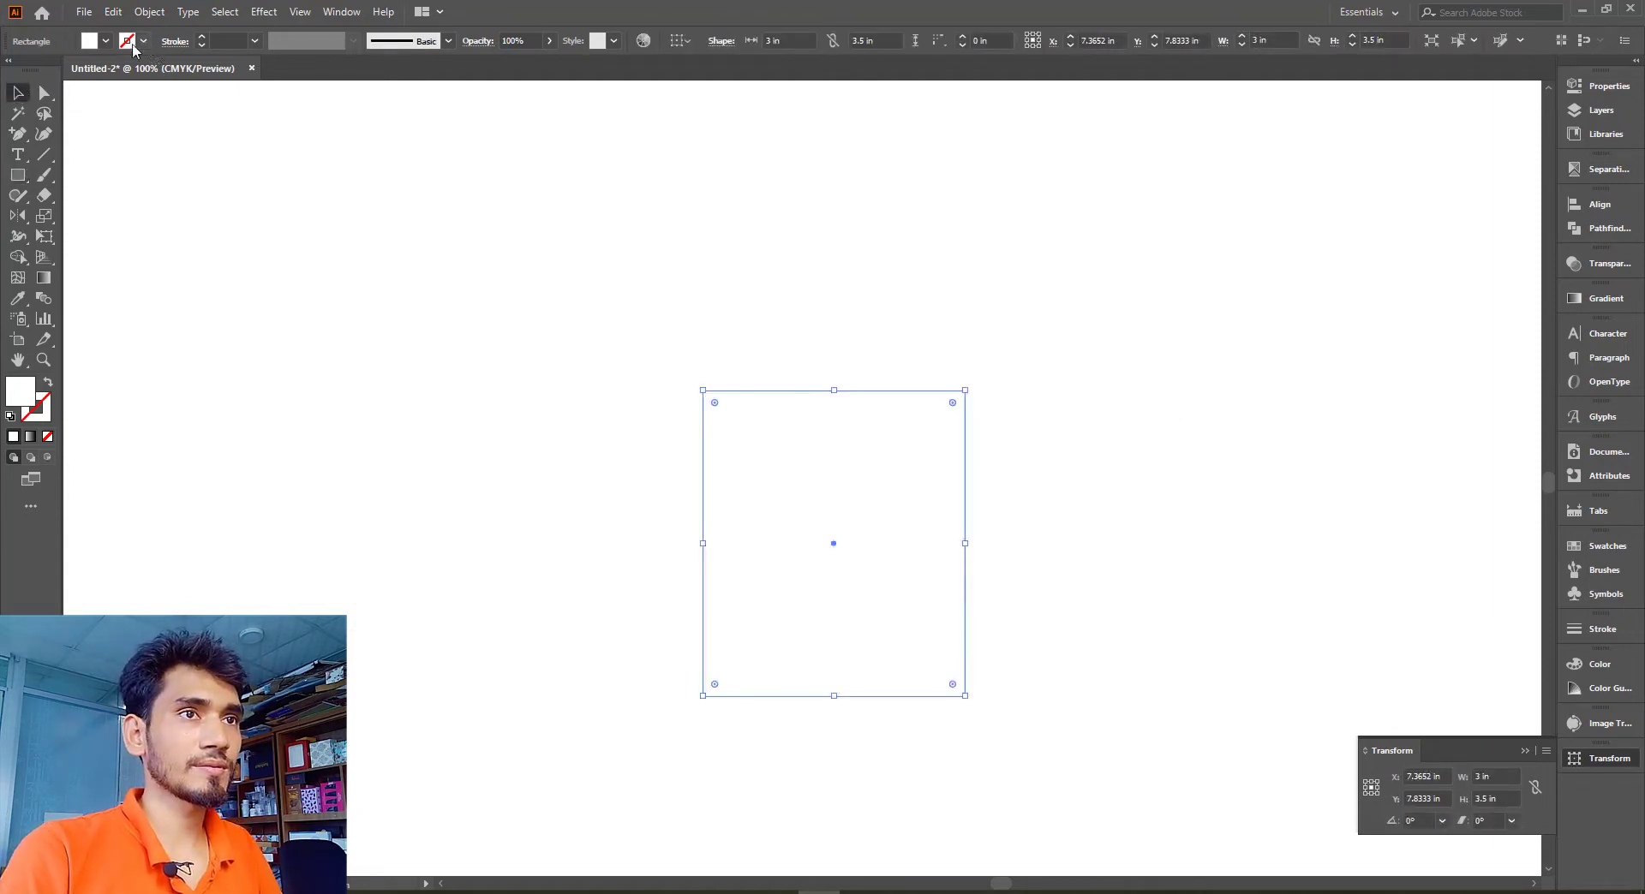
left_click(129, 41)
left_click(47, 73)
left_click(906, 232)
left_click(906, 231)
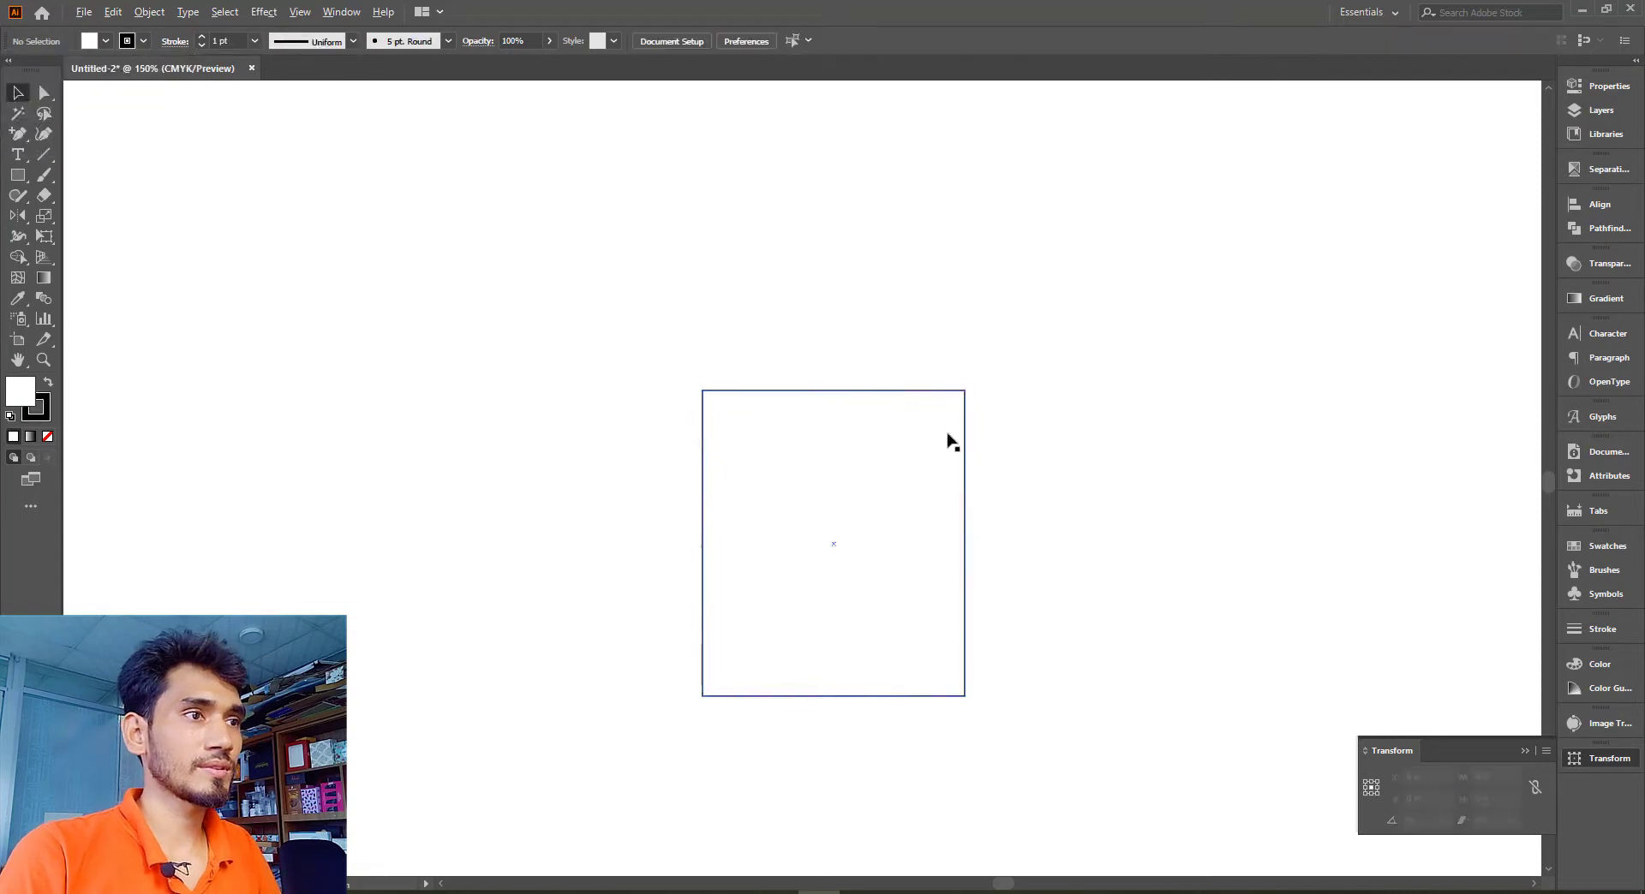
Add a 2.75 in horizontal line beneath the rectangle and convert it to a guide
scroll(951, 441, "up", 1)
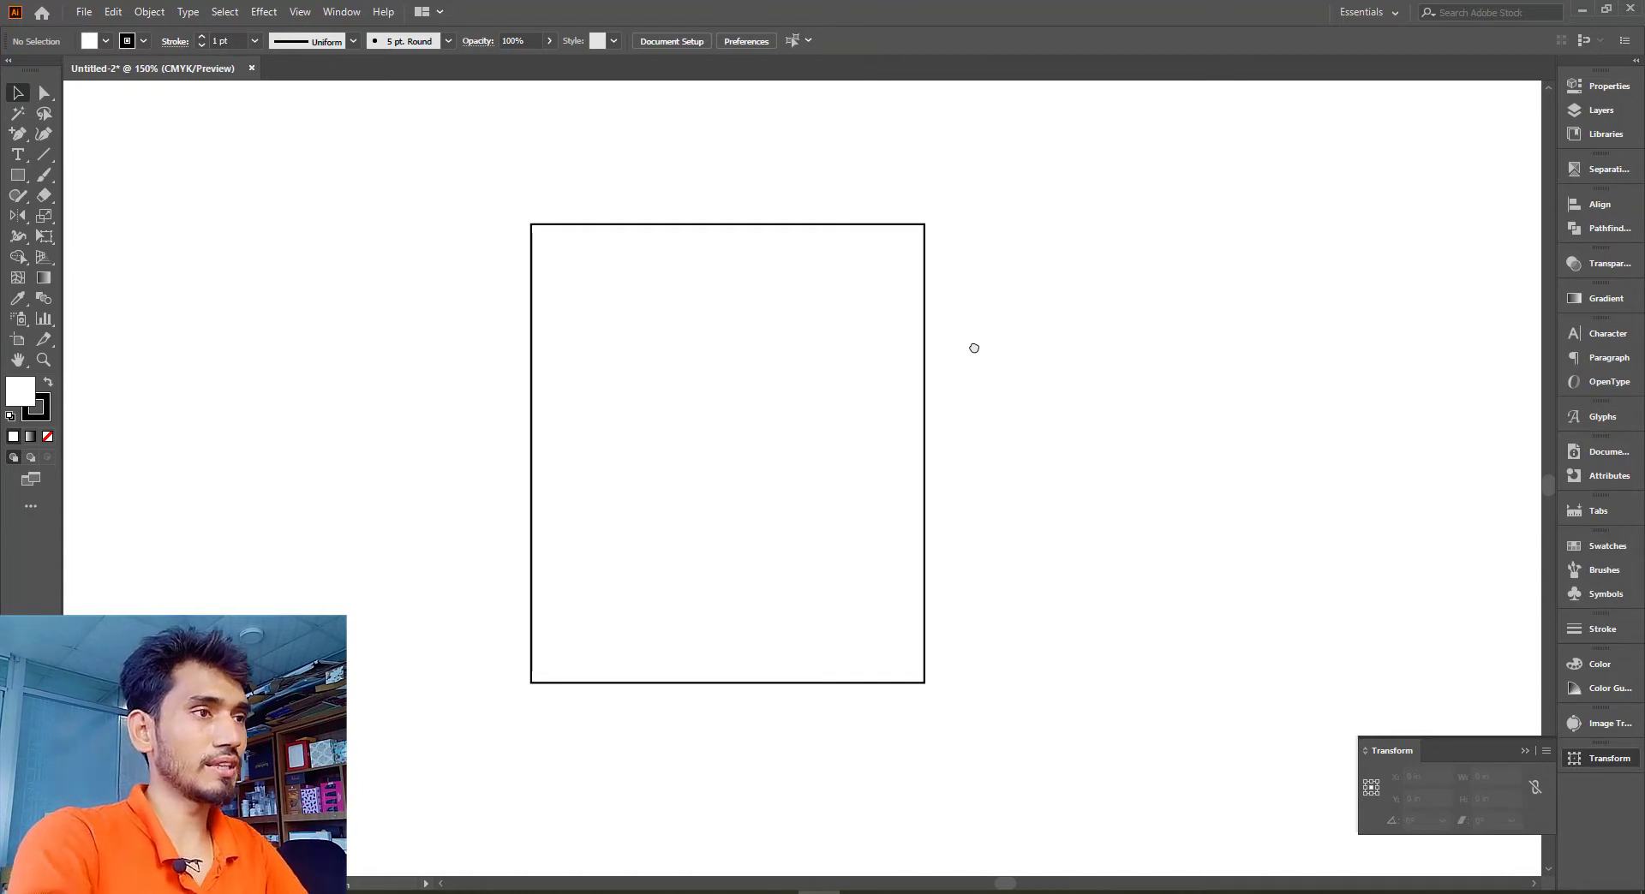
scroll(986, 359, "down", 1)
scroll(994, 514, "right", 1)
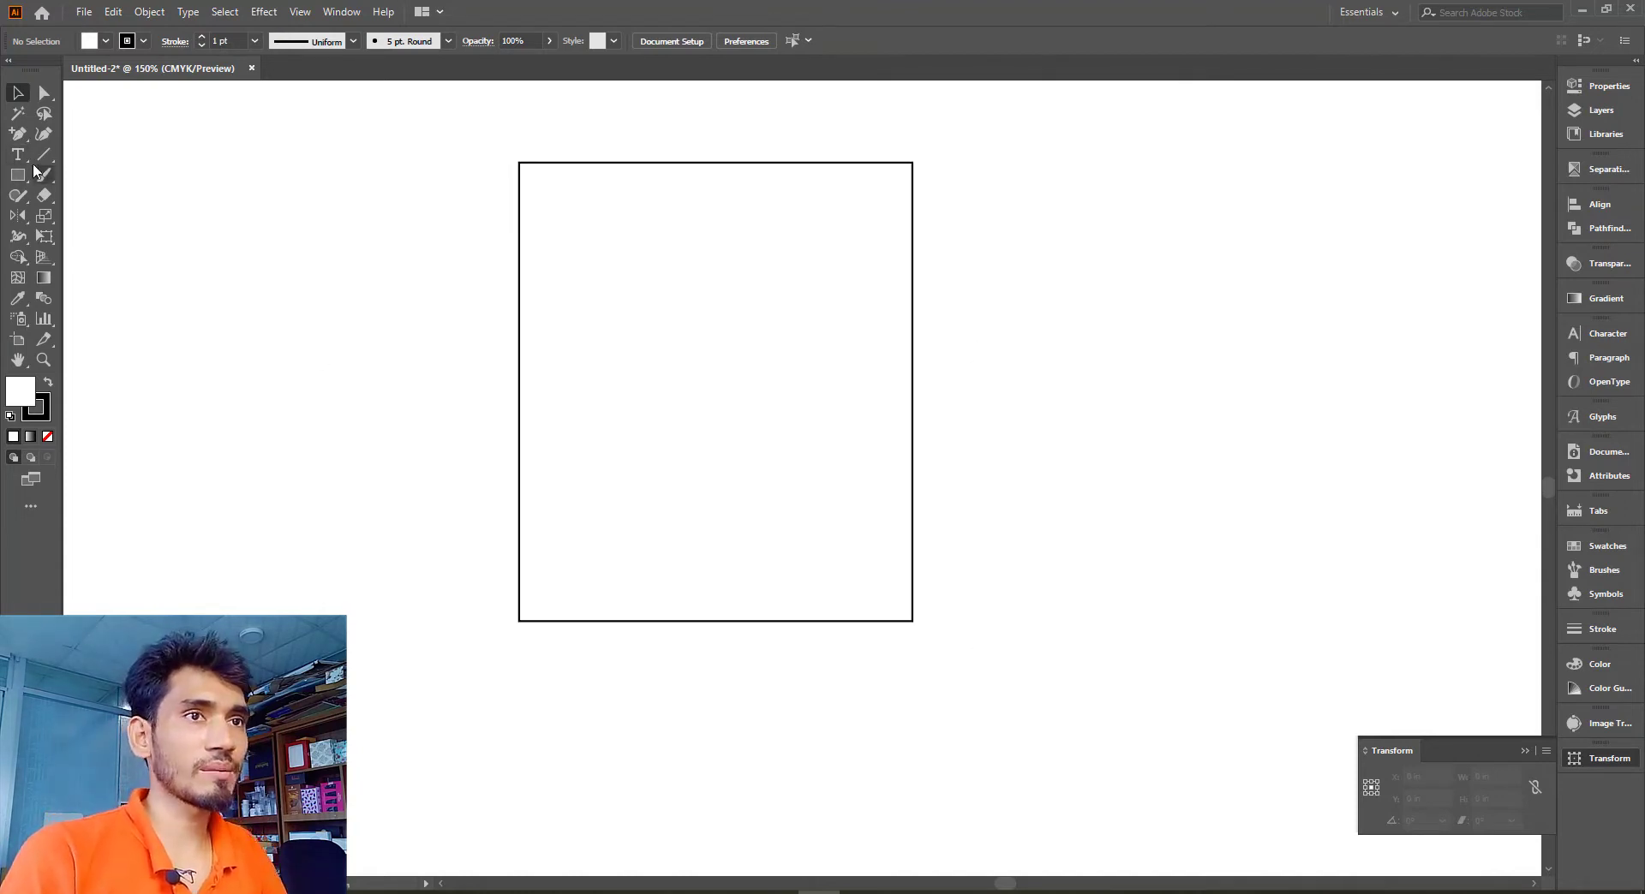
left_click(698, 695)
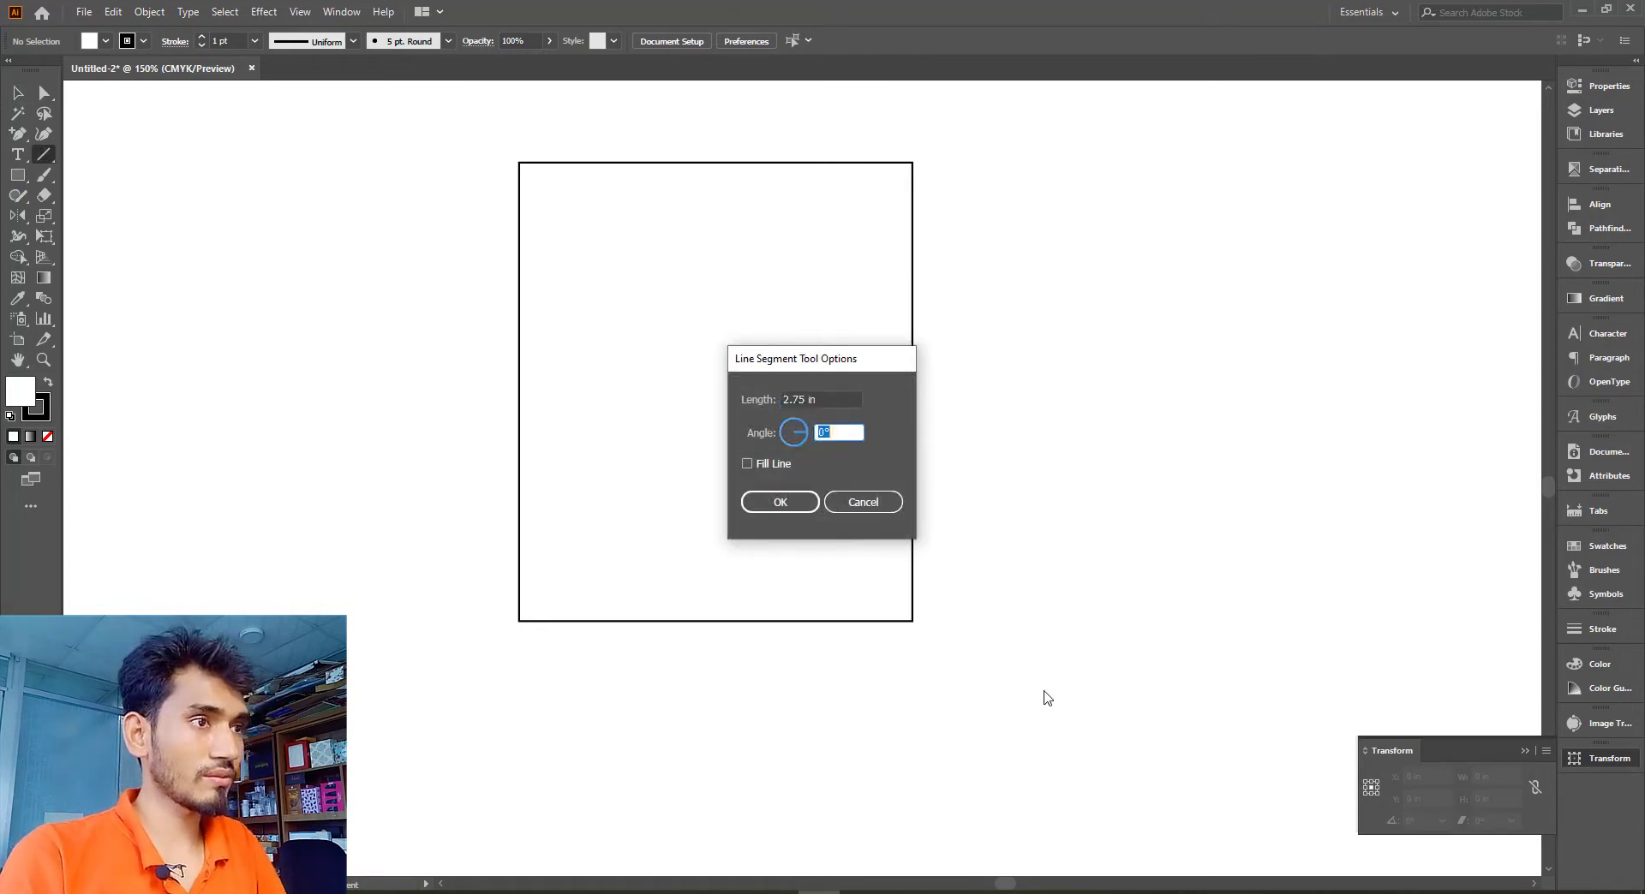
key("Return")
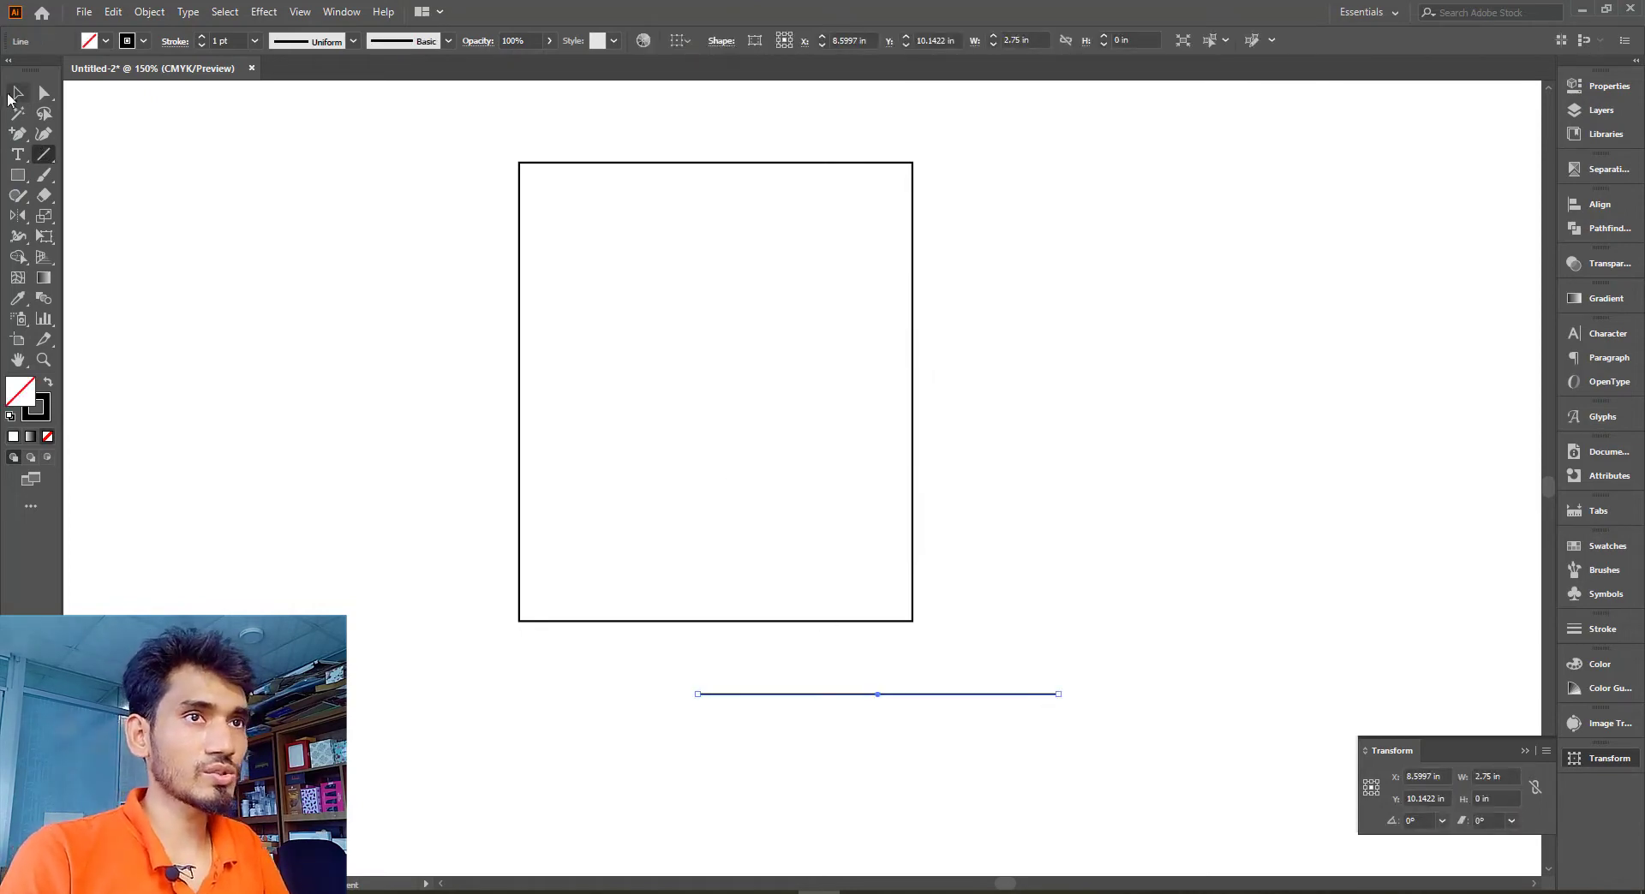
left_click(12, 96)
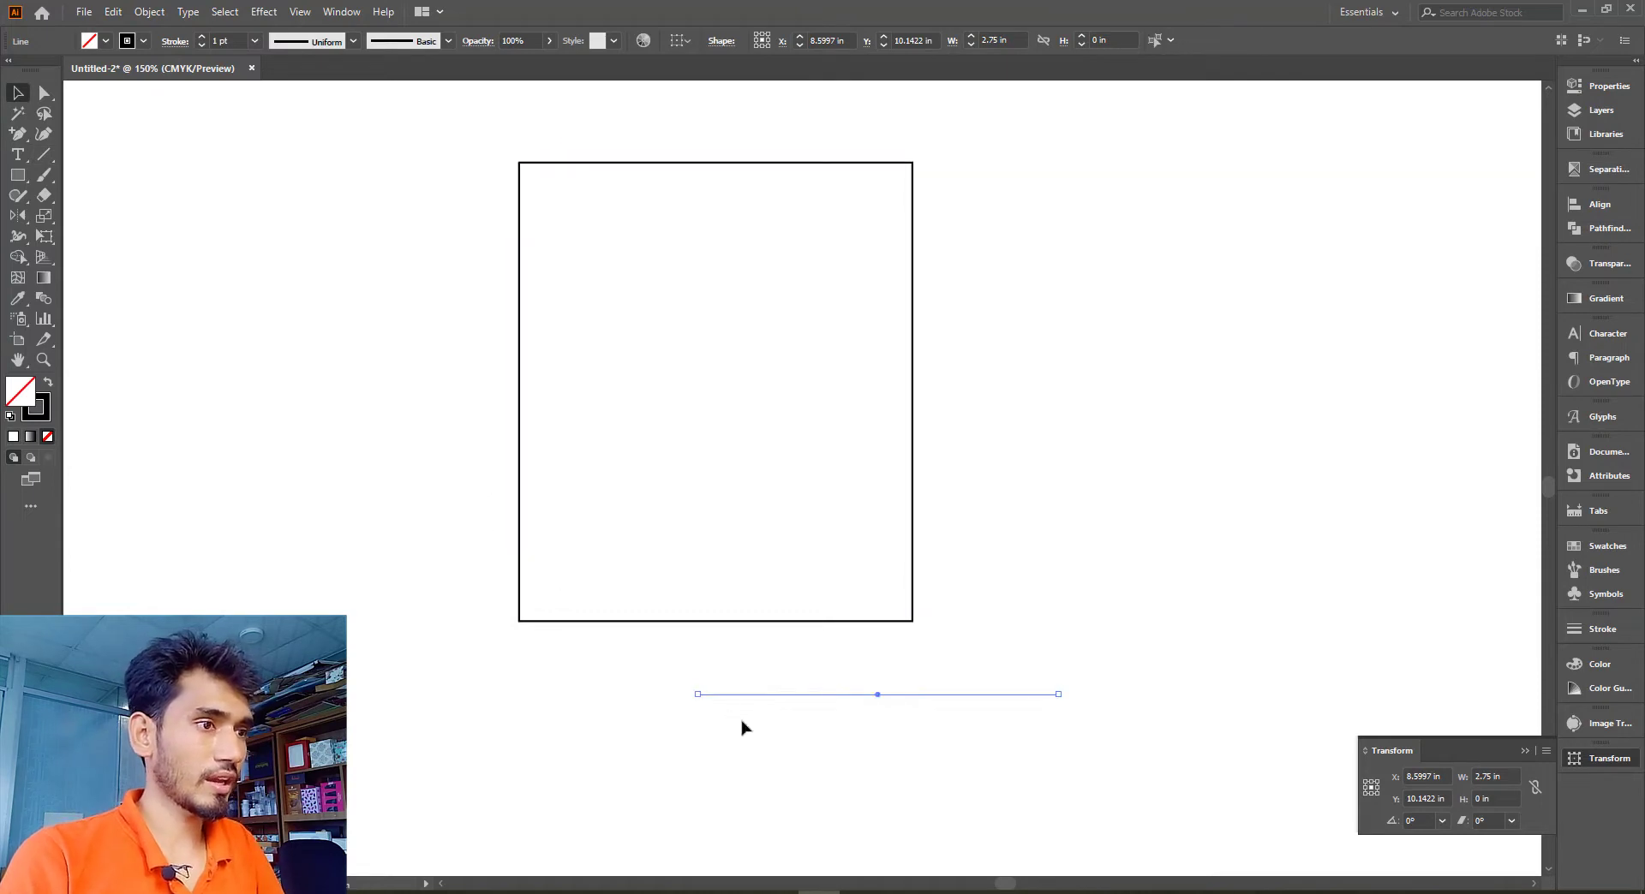
key("ctrl+5")
left_click(754, 554)
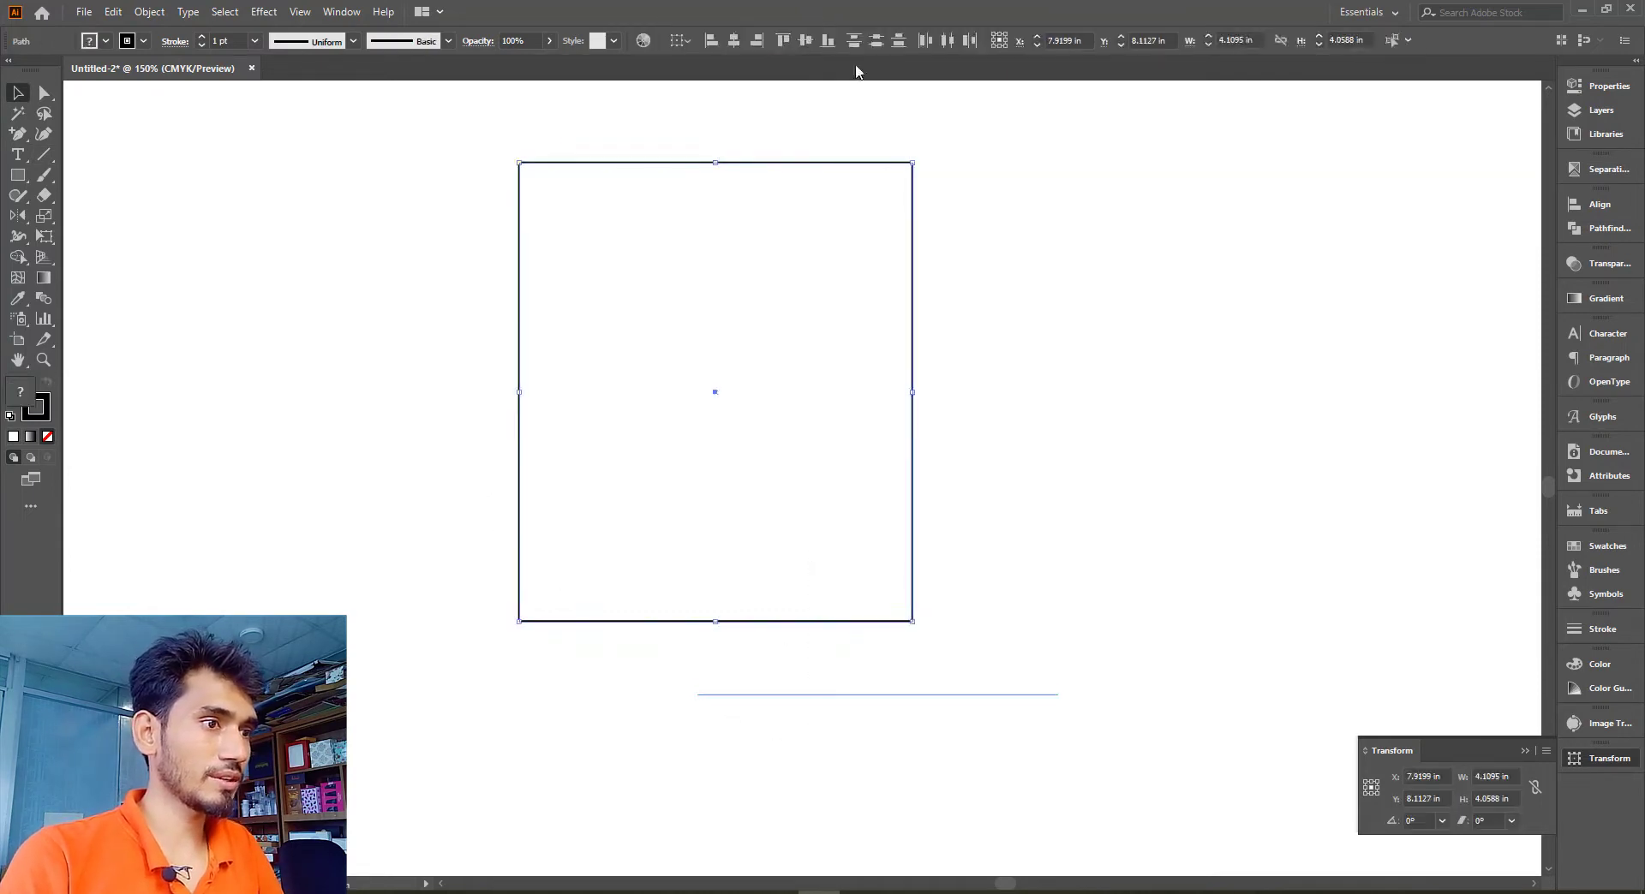
Centre the rectangle and guide, then move the guide up to the rectangle's bottom edge
left_click(737, 41)
left_click(874, 774)
left_click_drag(843, 695, 838, 625)
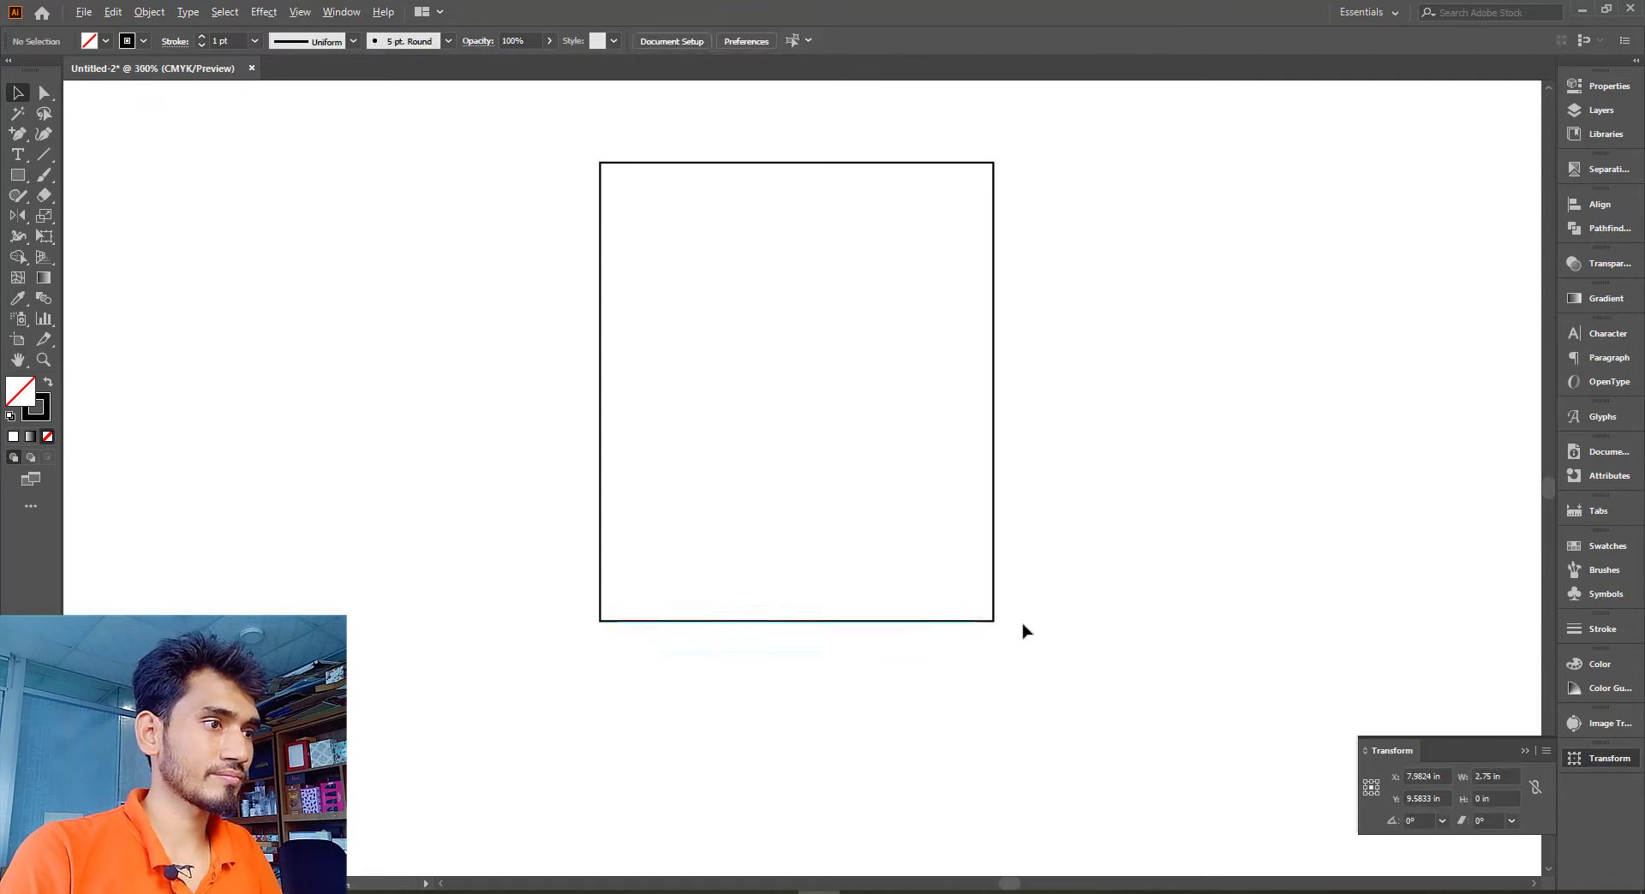
Pull both bottom corners inward to taper the rectangle into a trapezoid
scroll(899, 743, "up", 6, "alt")
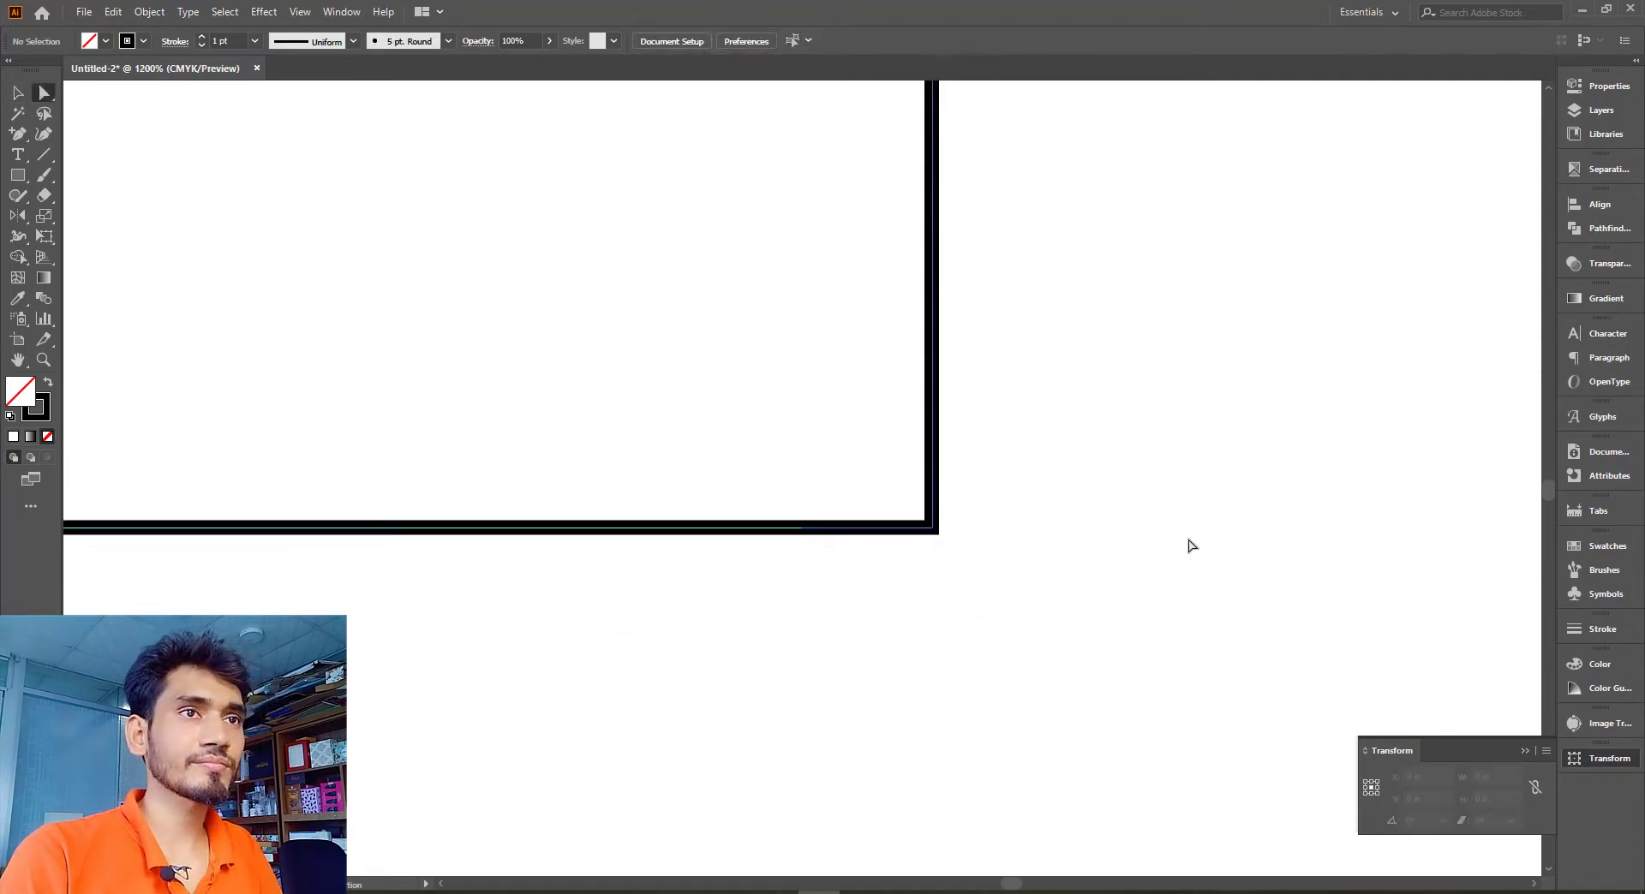
left_click_drag(850, 636, 853, 632)
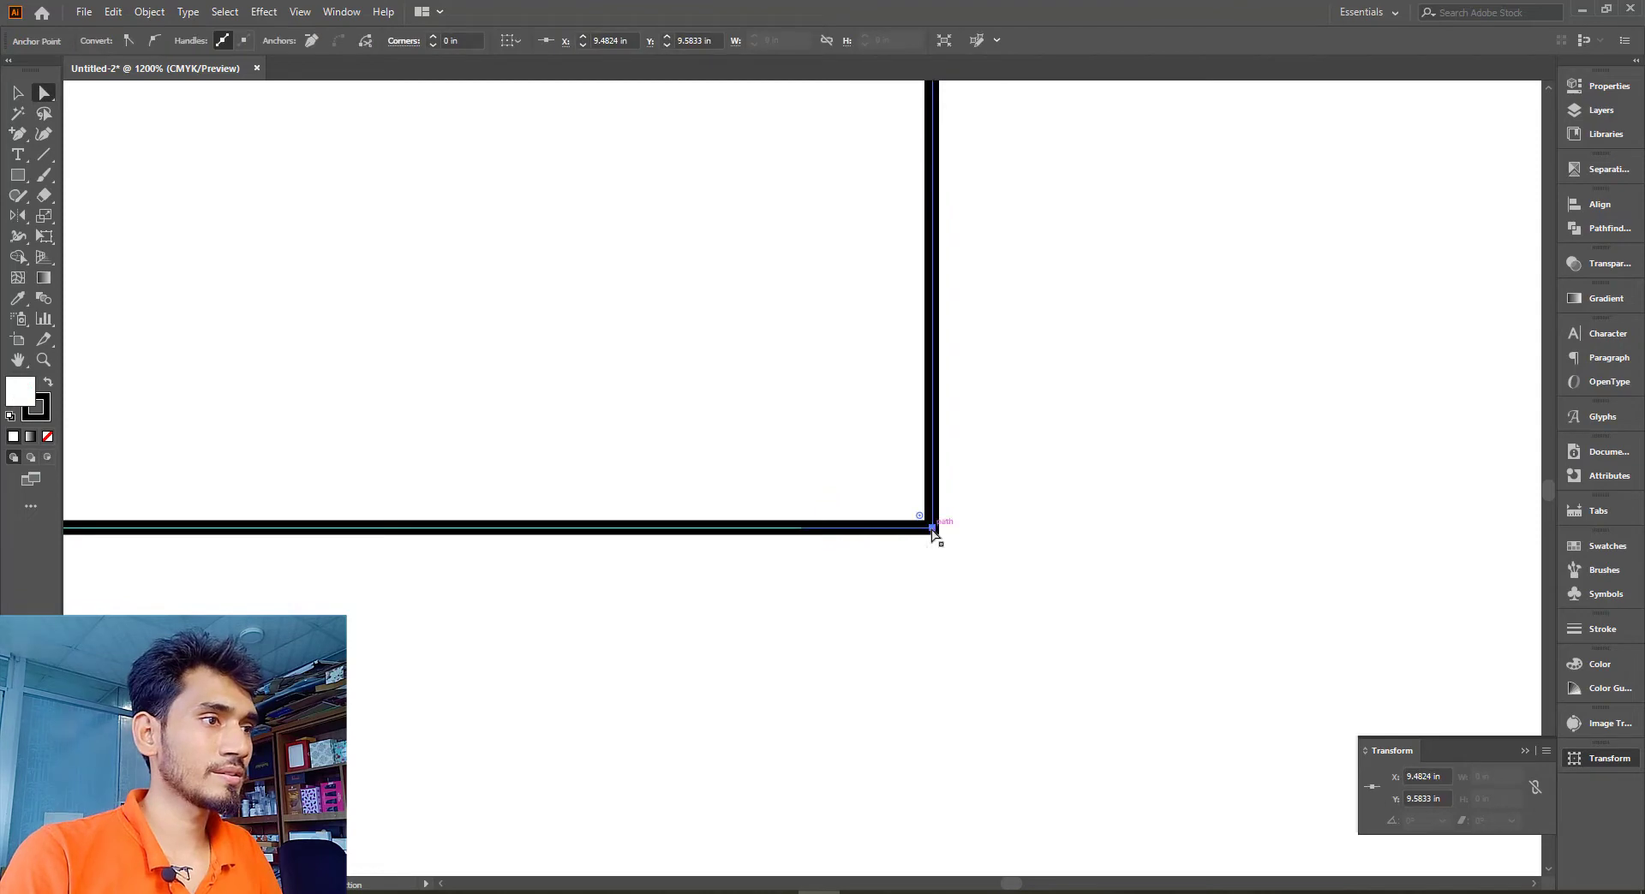
left_click_drag(934, 533, 801, 545)
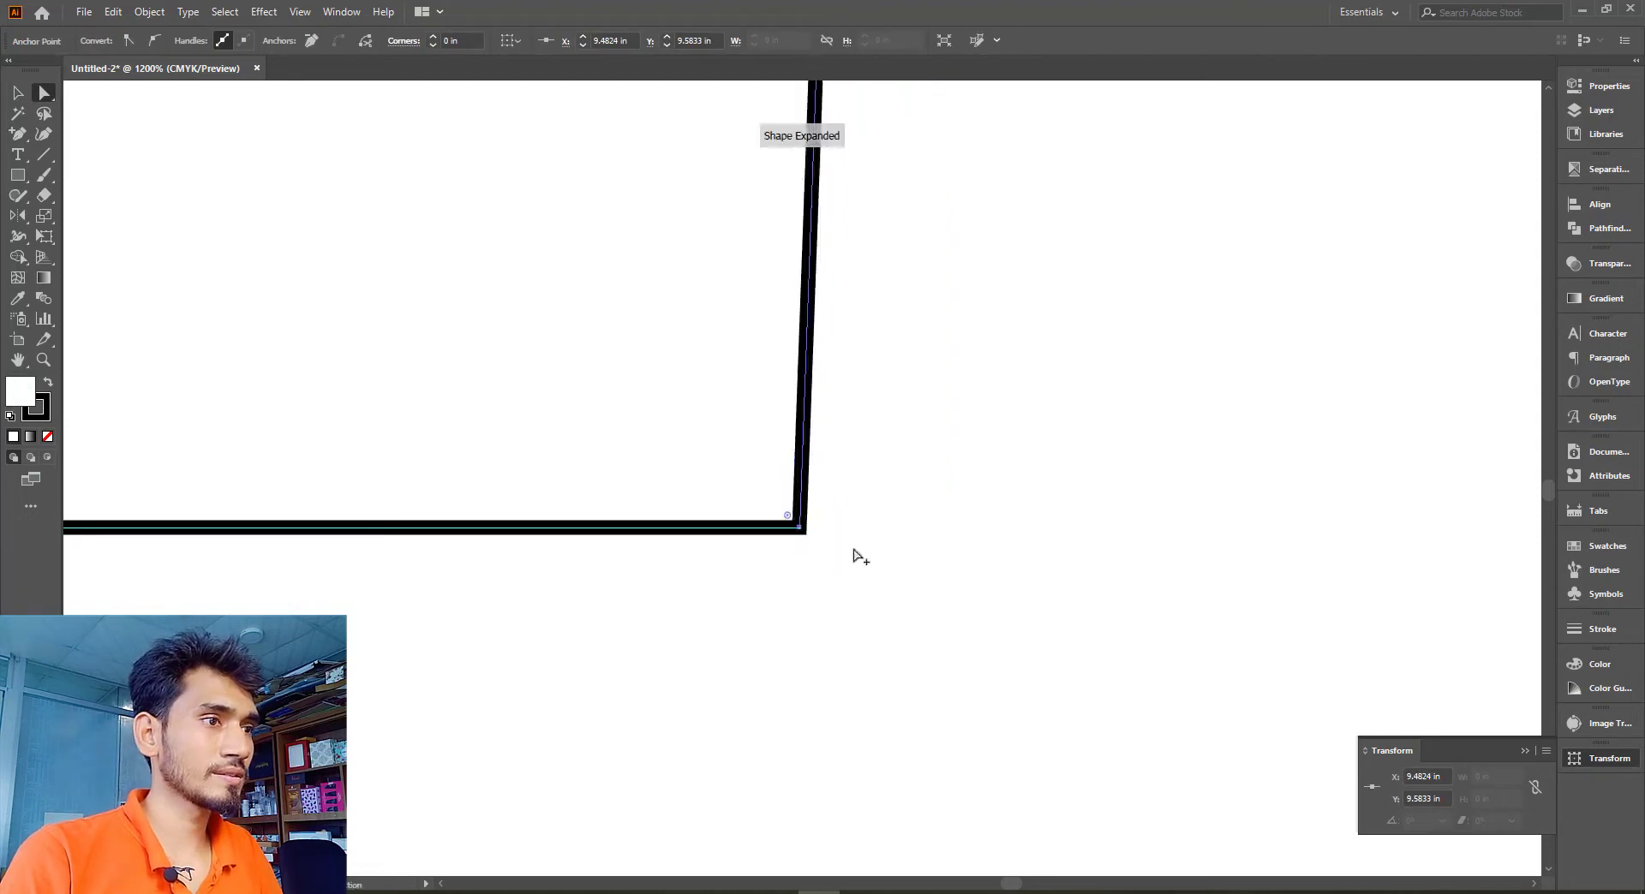
scroll(793, 565, "down", 2, "alt")
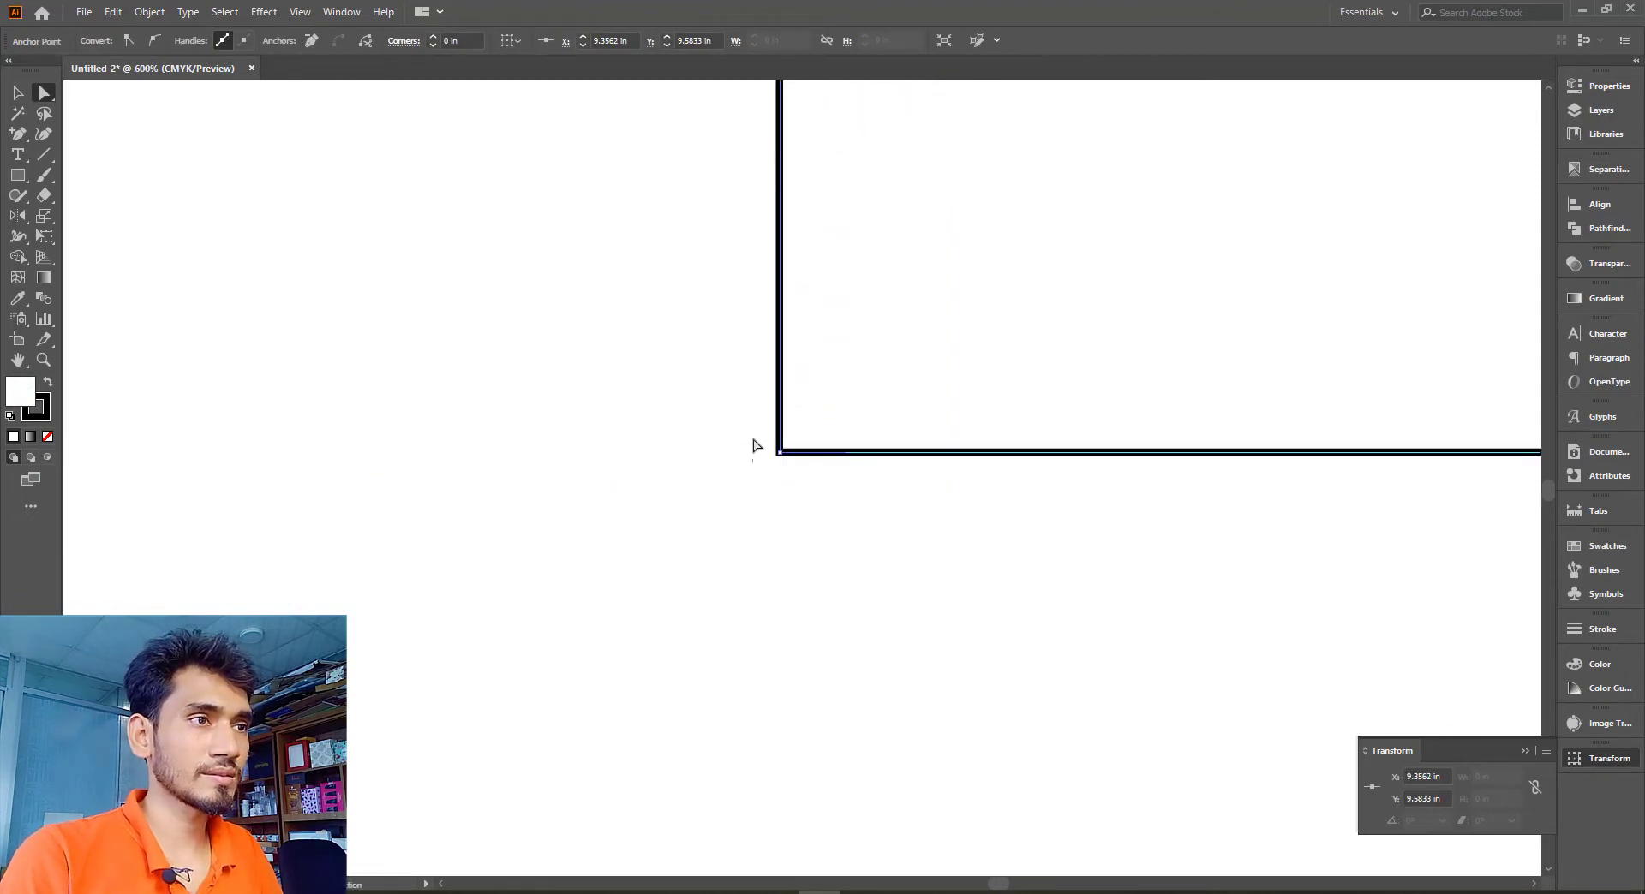
mouse_move(753, 423)
left_mouse_down()
mouse_move(800, 488)
mouse_move(948, 469)
left_mouse_up()
scroll(777, 457, "up", 3, "alt")
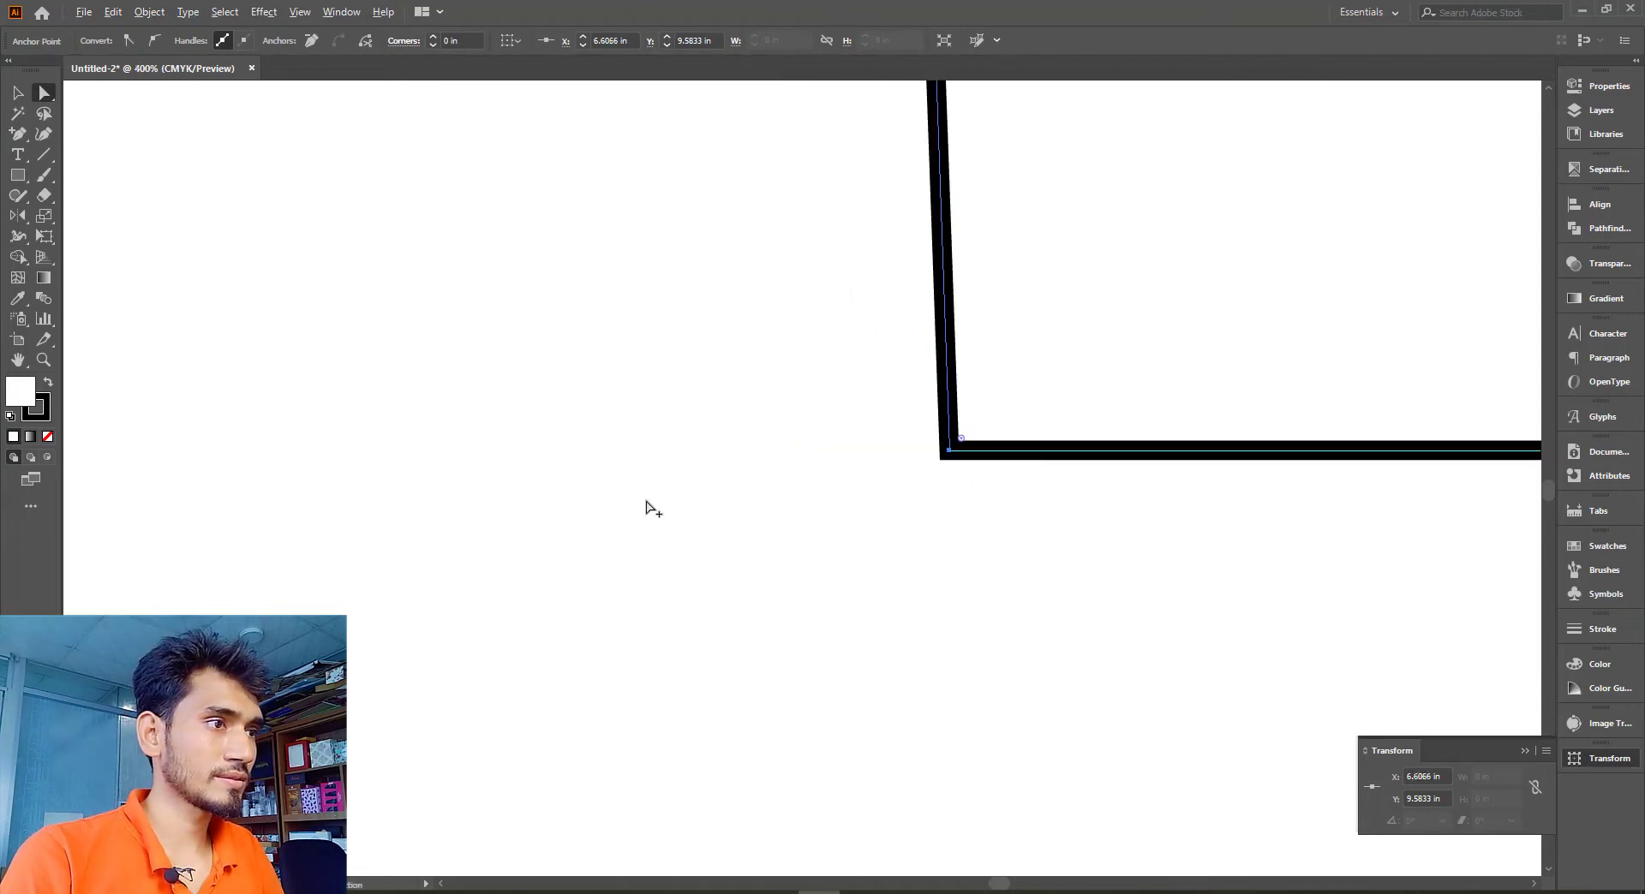
scroll(646, 506, "down", 5, "alt")
left_click(557, 566)
Delete the leftover horizontal line behind the trapezoid
scroll(570, 591, "down", 3, "alt")
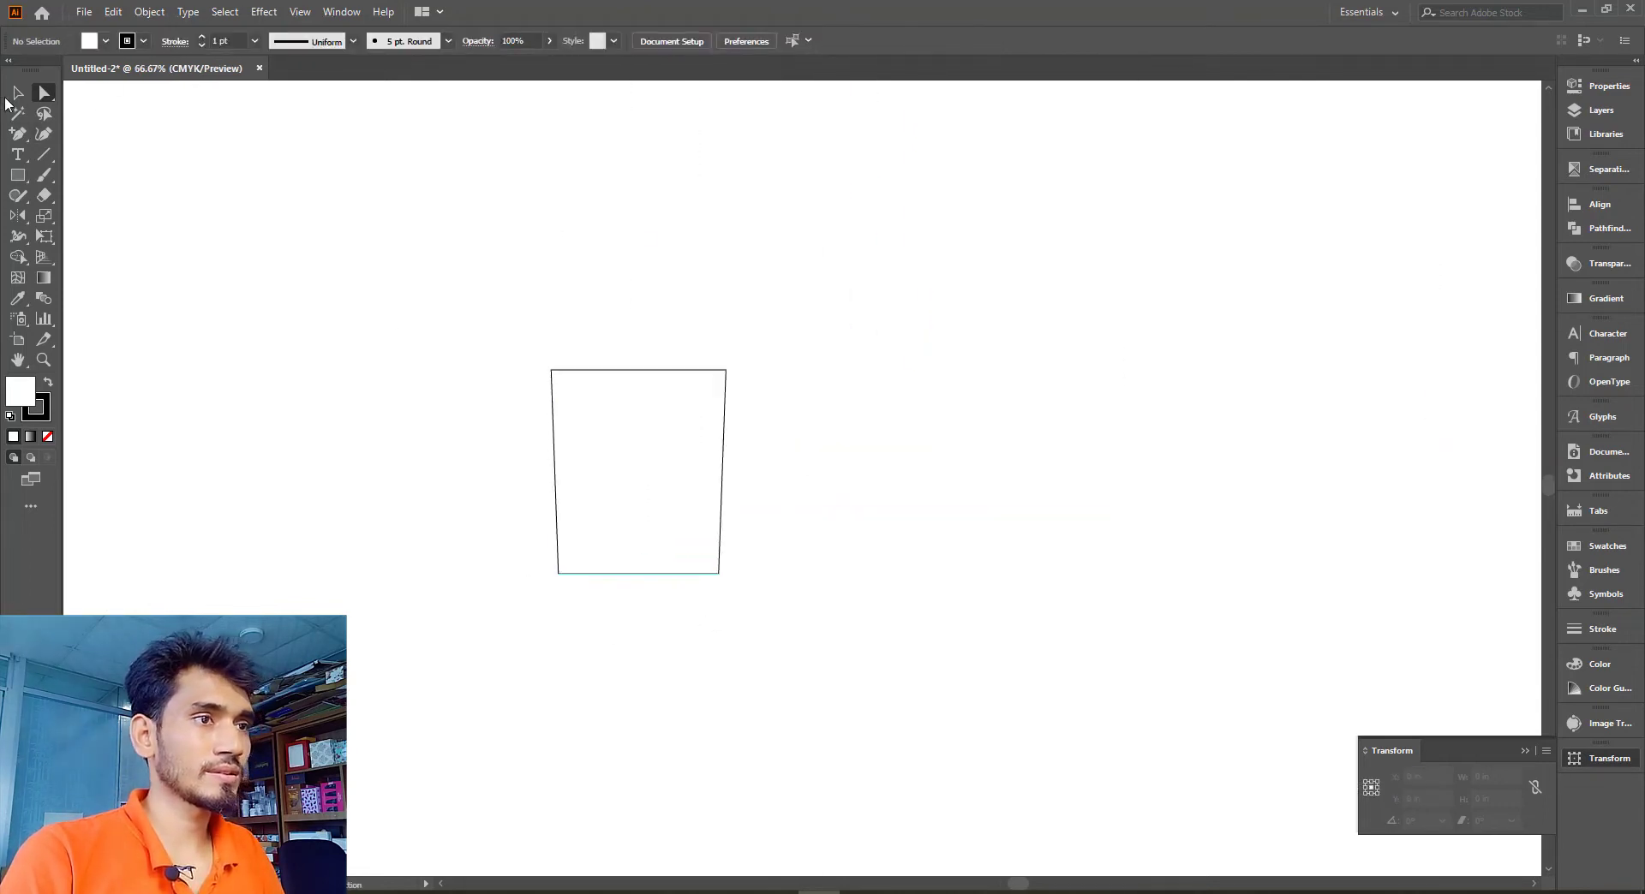
left_click(724, 389)
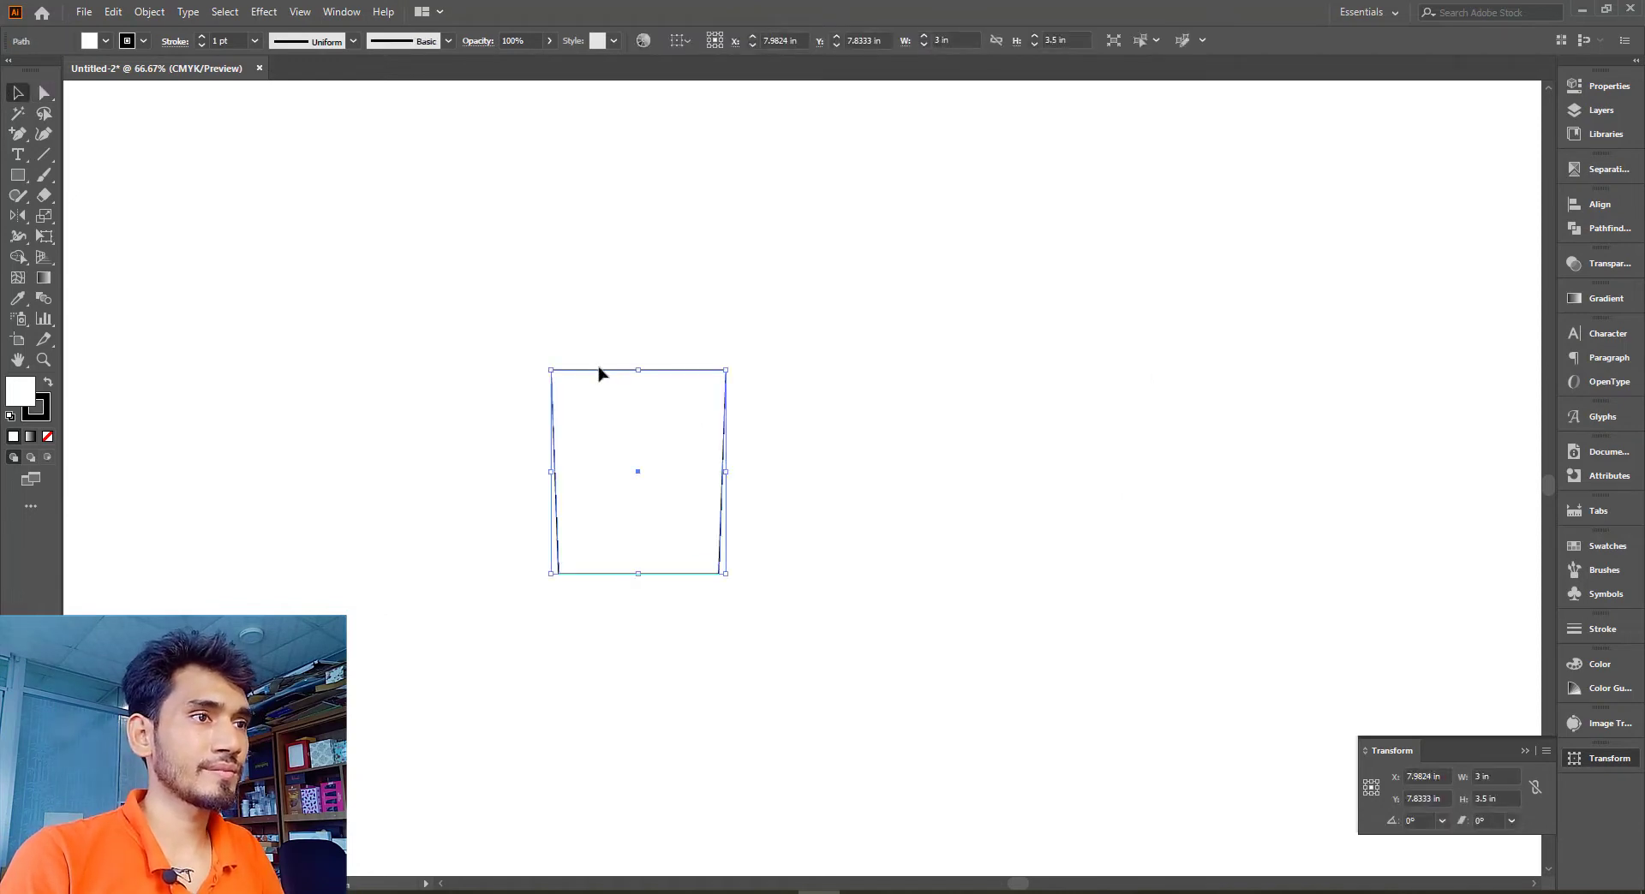
left_click_drag(599, 377, 926, 367)
left_click(614, 382)
left_click(638, 573)
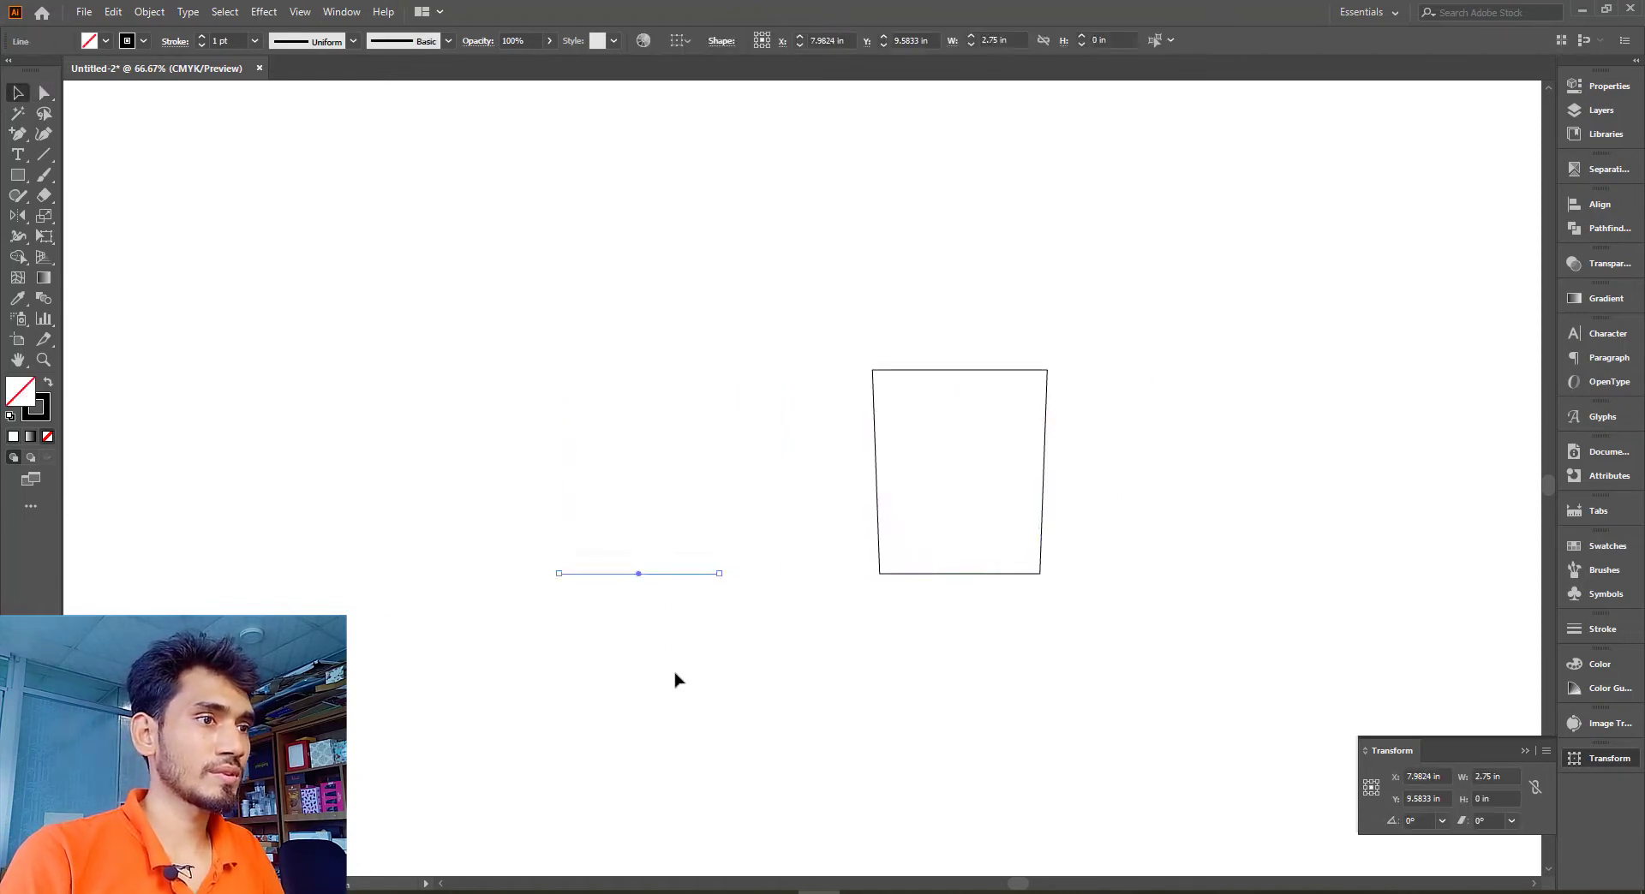
key("Delete")
left_click_drag(973, 478, 829, 594)
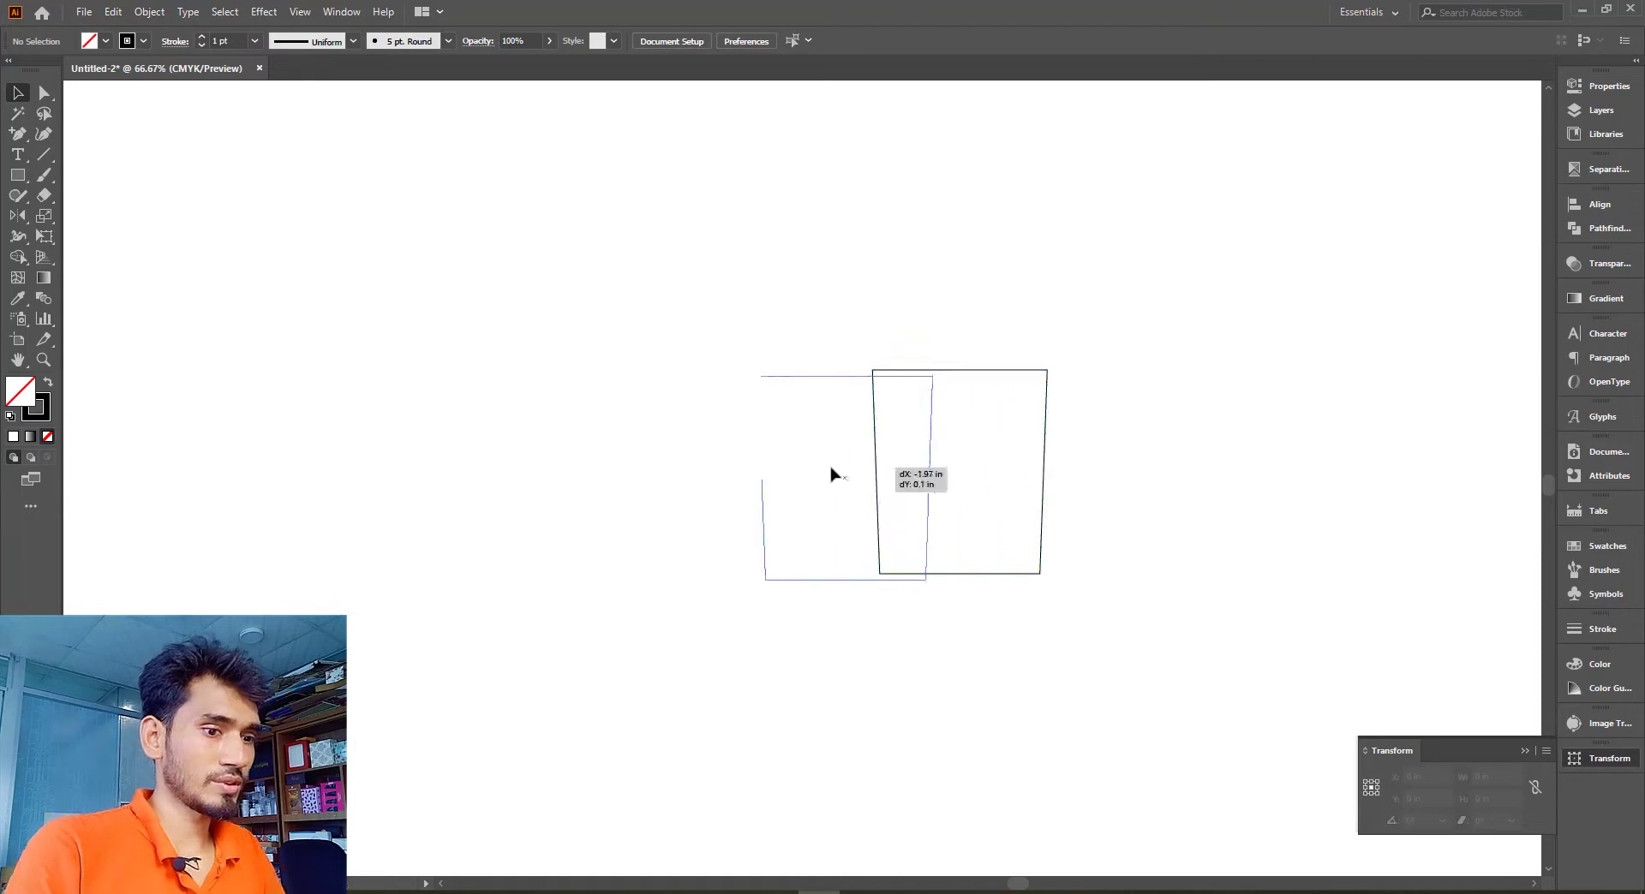
scroll(771, 497, "up", 2)
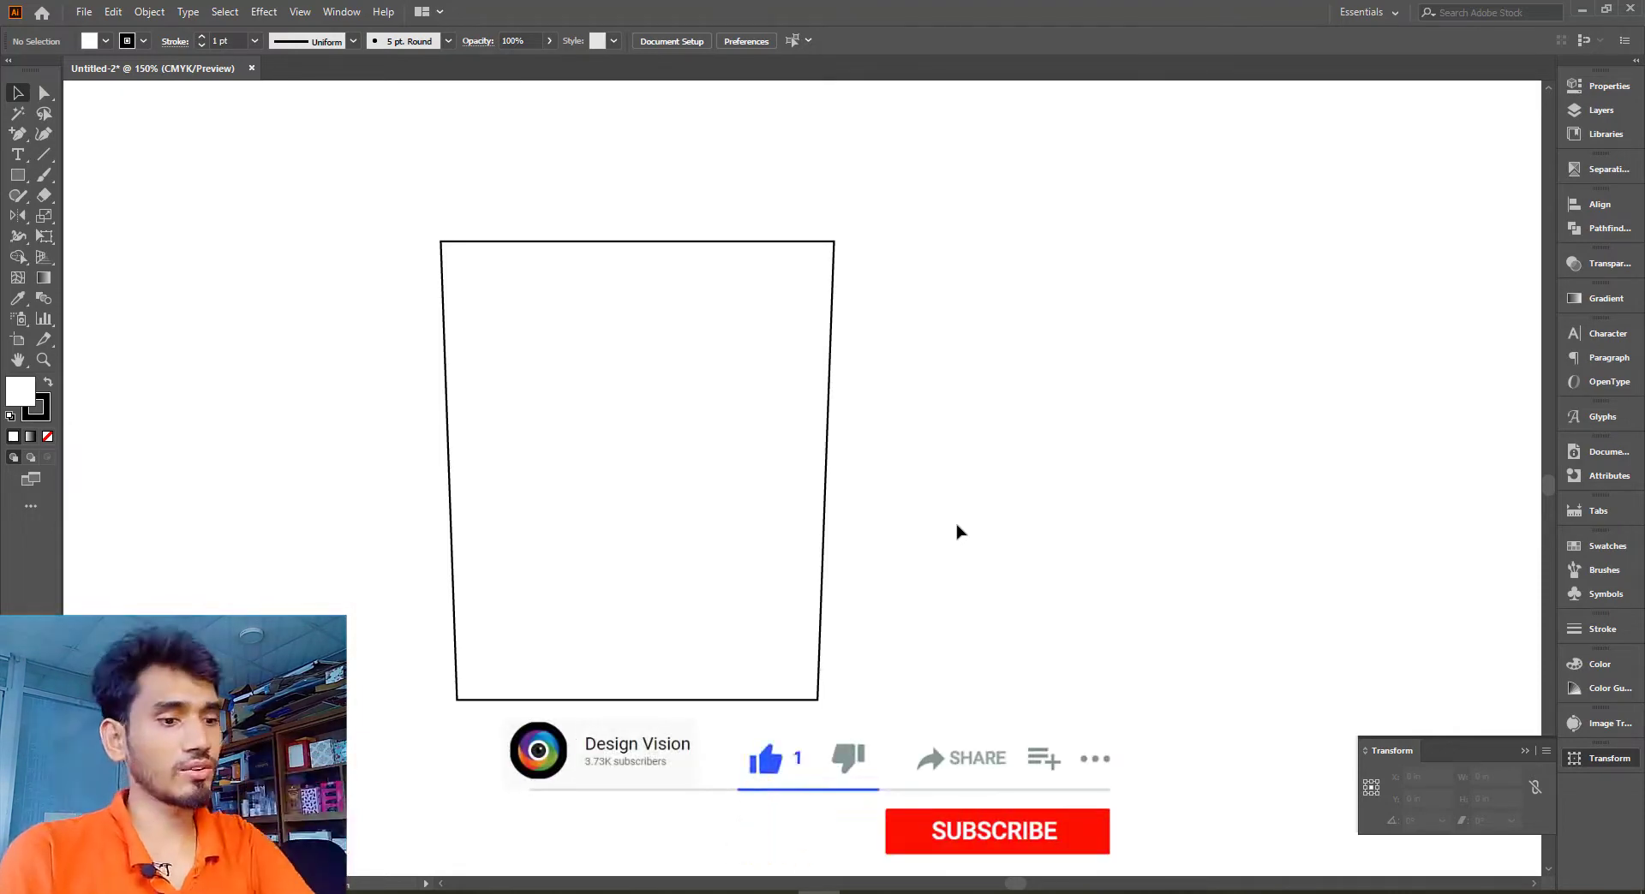
scroll(1054, 513, "left", 3)
Paste a copy of the cup outline in front and narrow it into a central panel
left_click(653, 416)
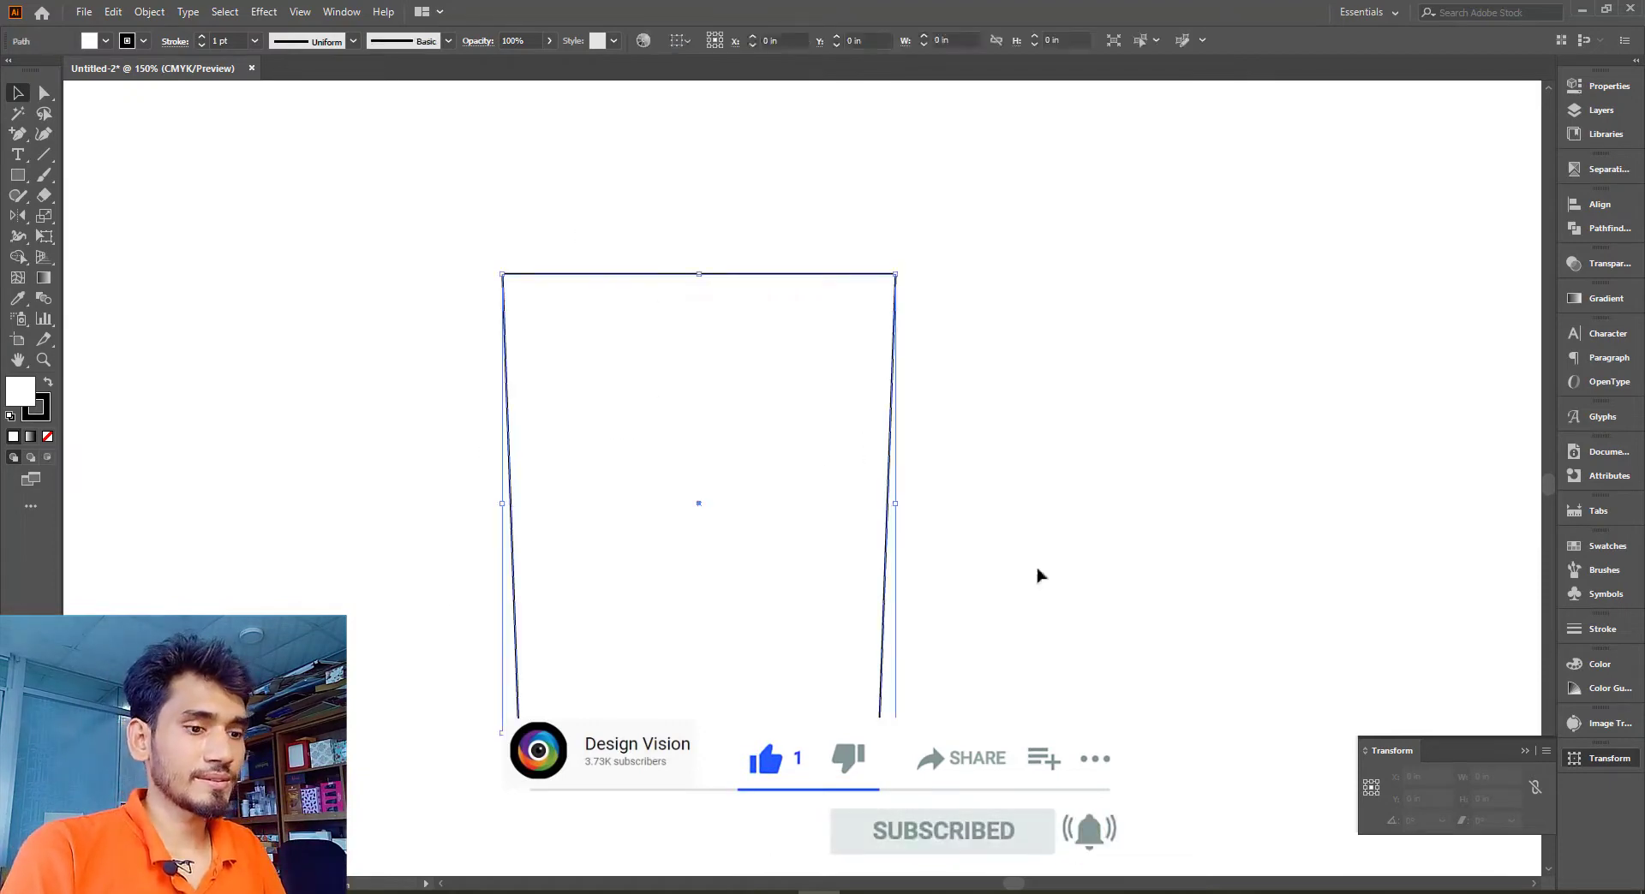
scroll(1062, 548, "down", 1)
left_click(1078, 502)
scroll(1056, 455, "left", 1)
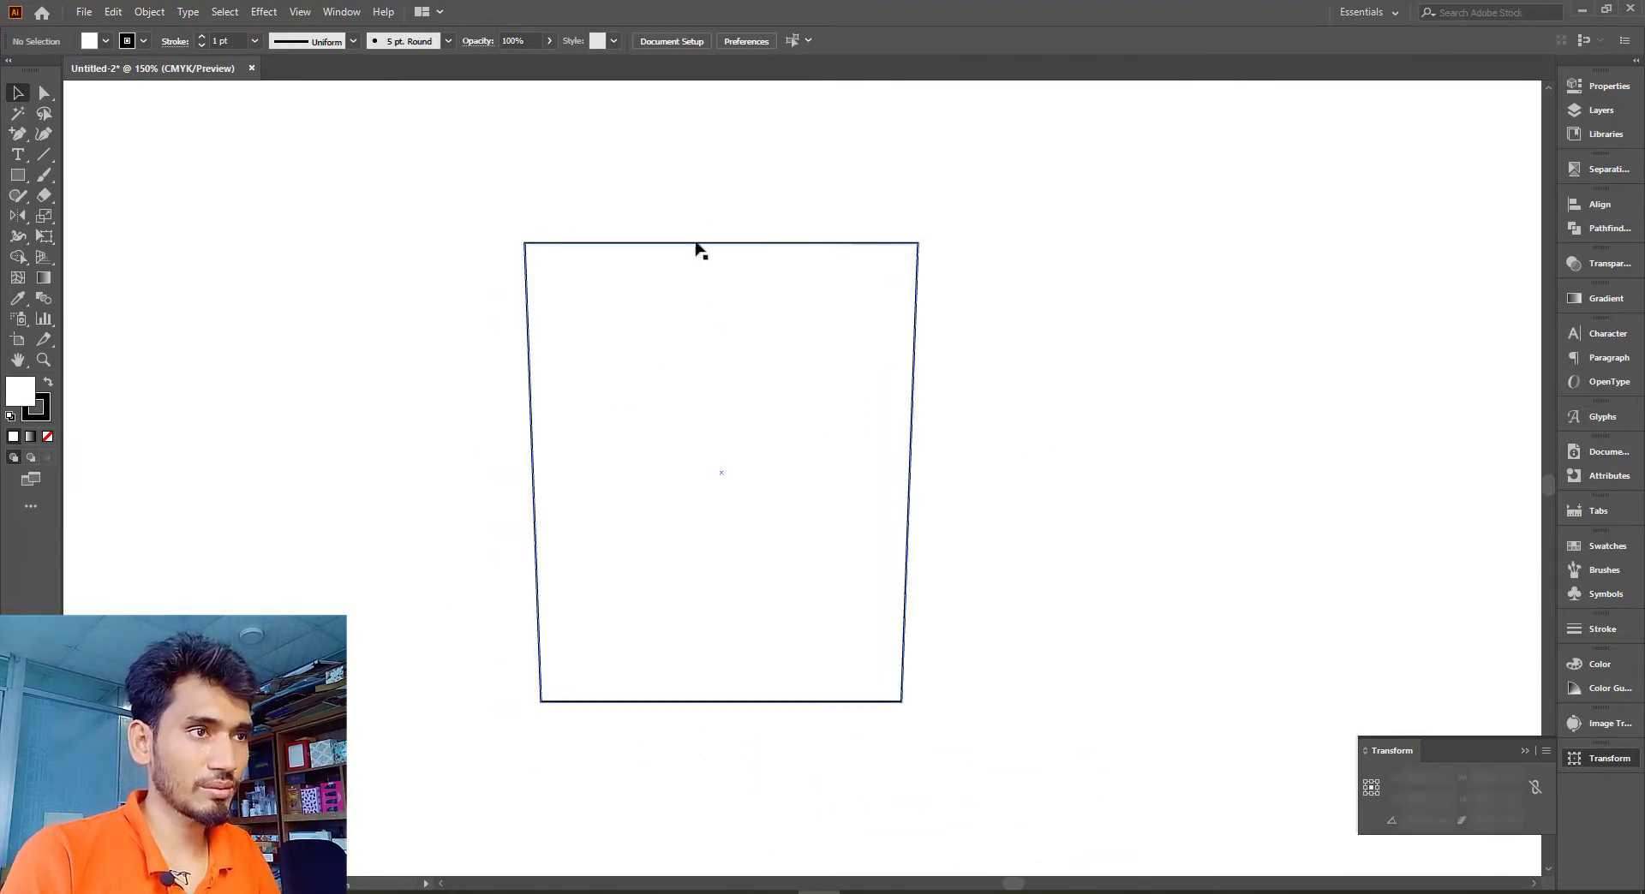
left_click_drag(654, 194, 735, 429)
key("v")
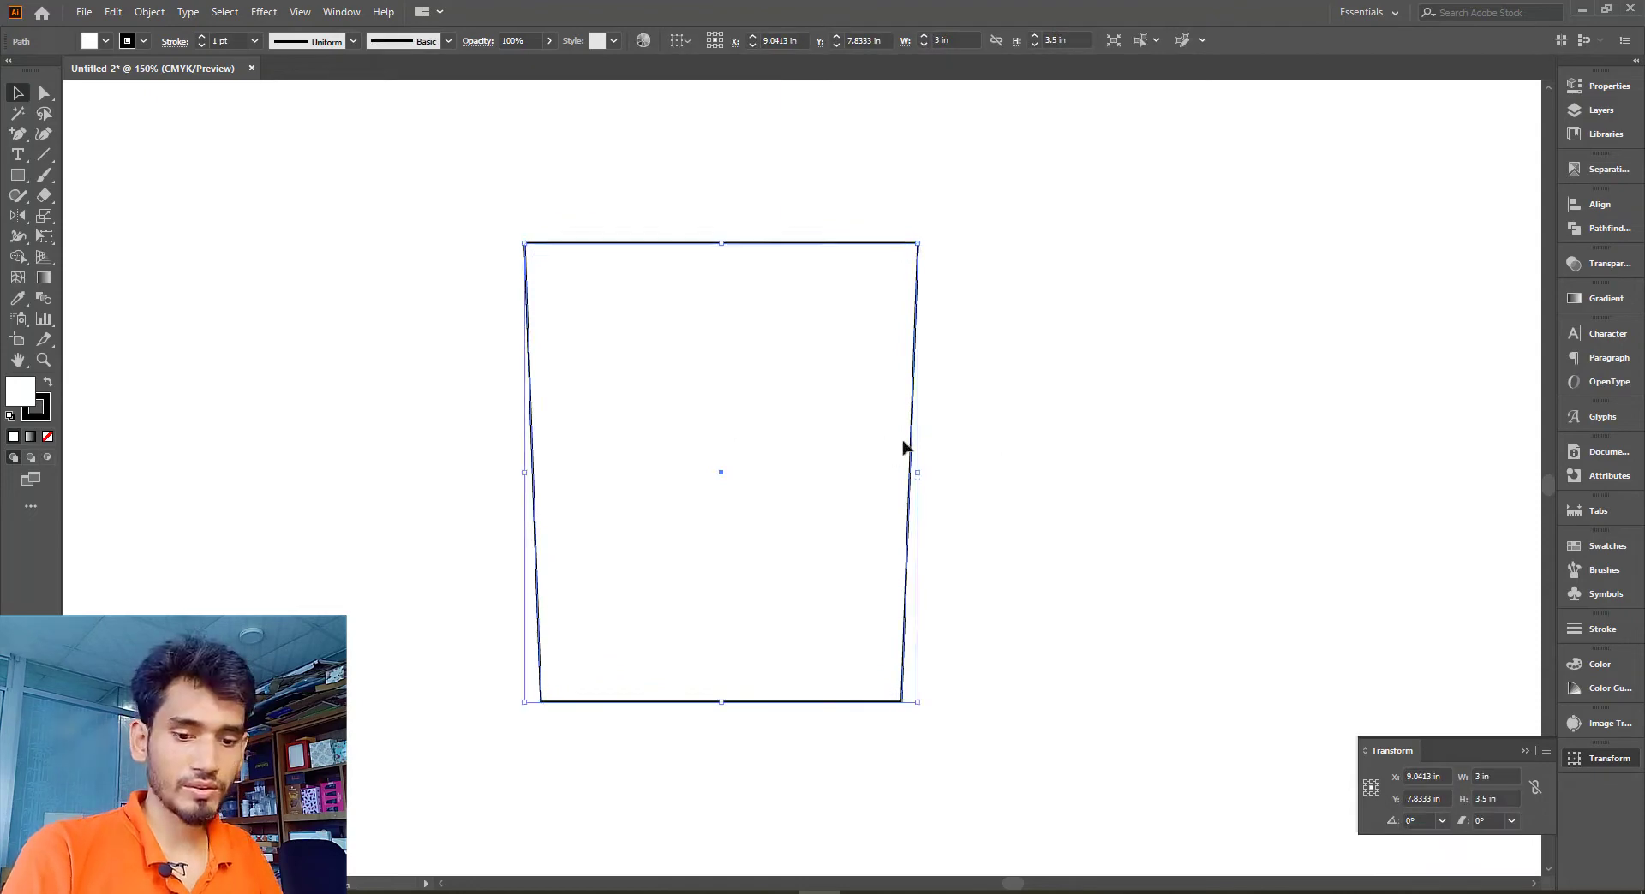
left_click_drag(917, 475, 763, 470)
Spread the middle panel's top corners outward and adjust its width to 0.8255 in
left_click(1200, 498)
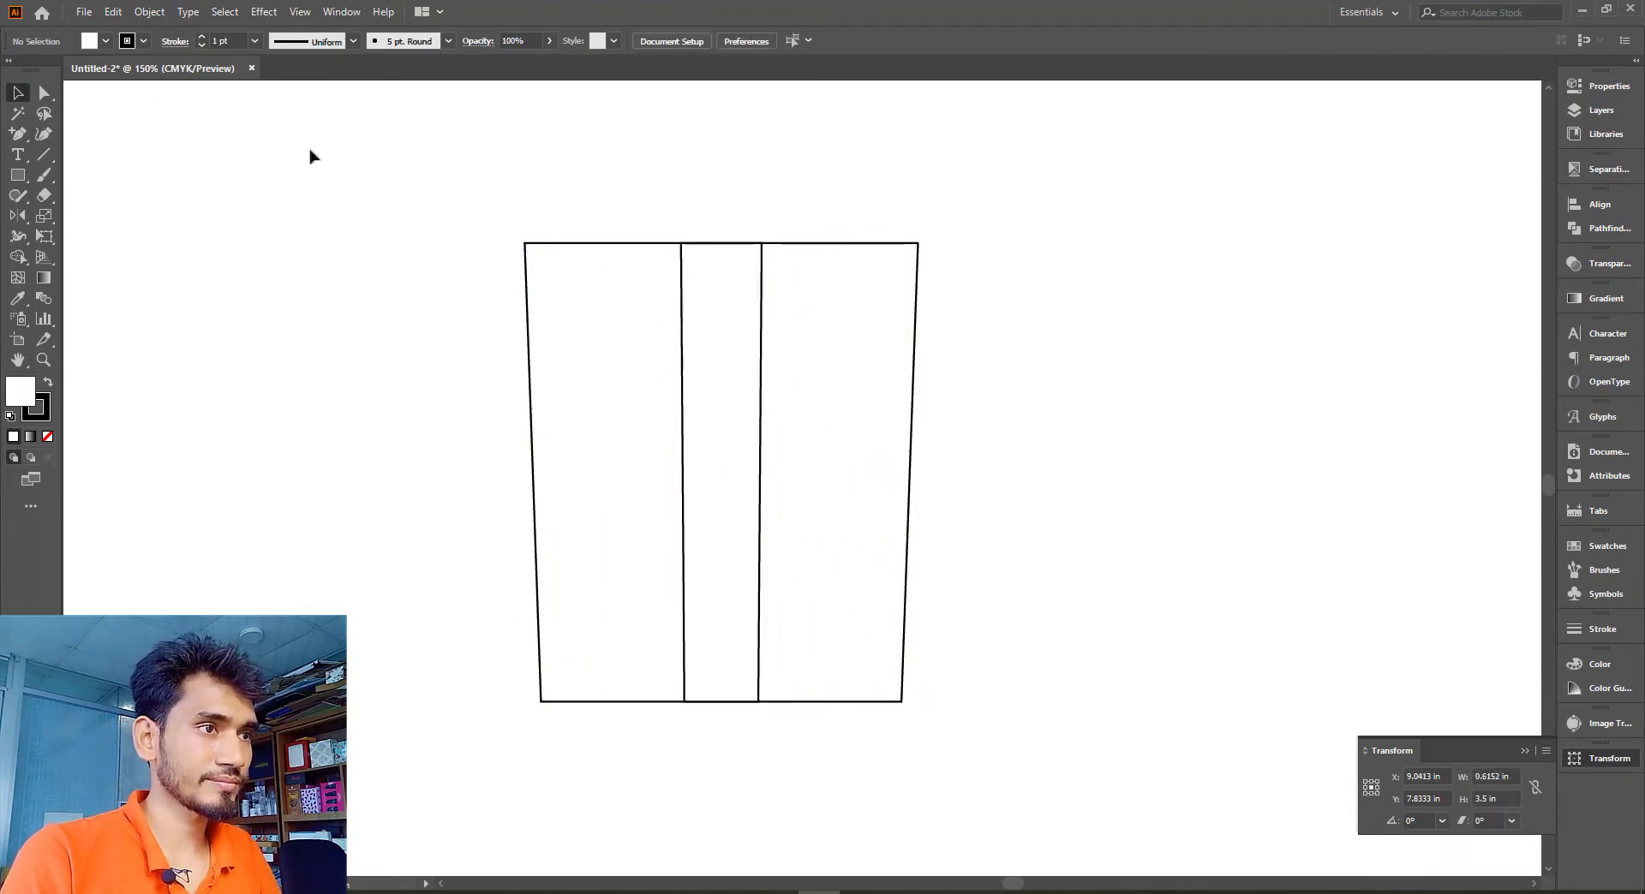
left_click(762, 244)
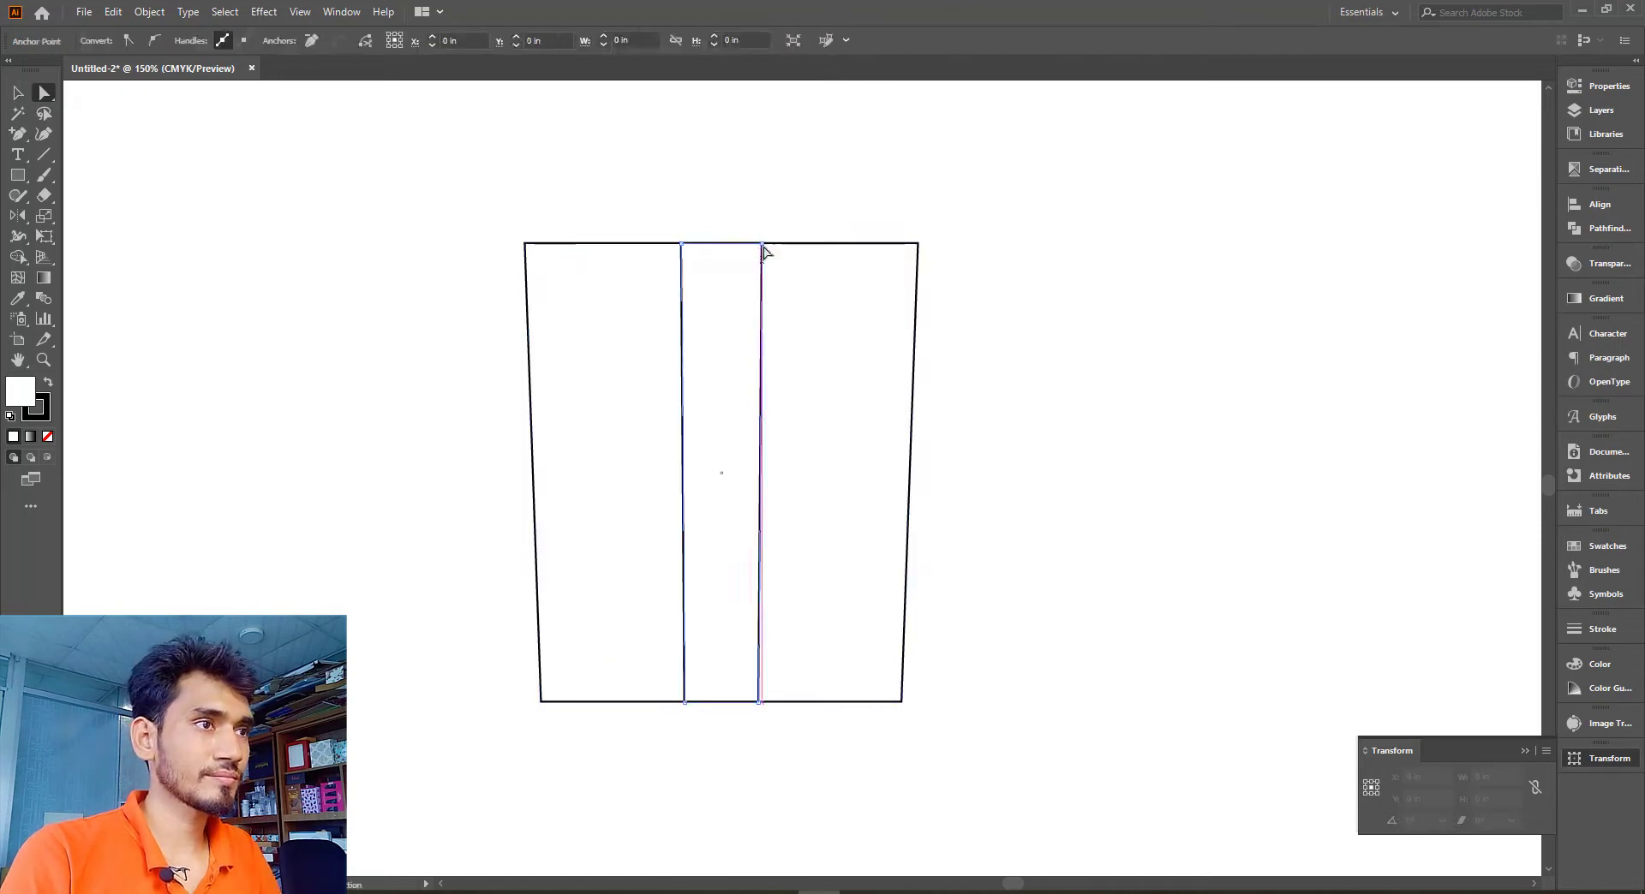
left_click_drag(762, 244, 794, 245)
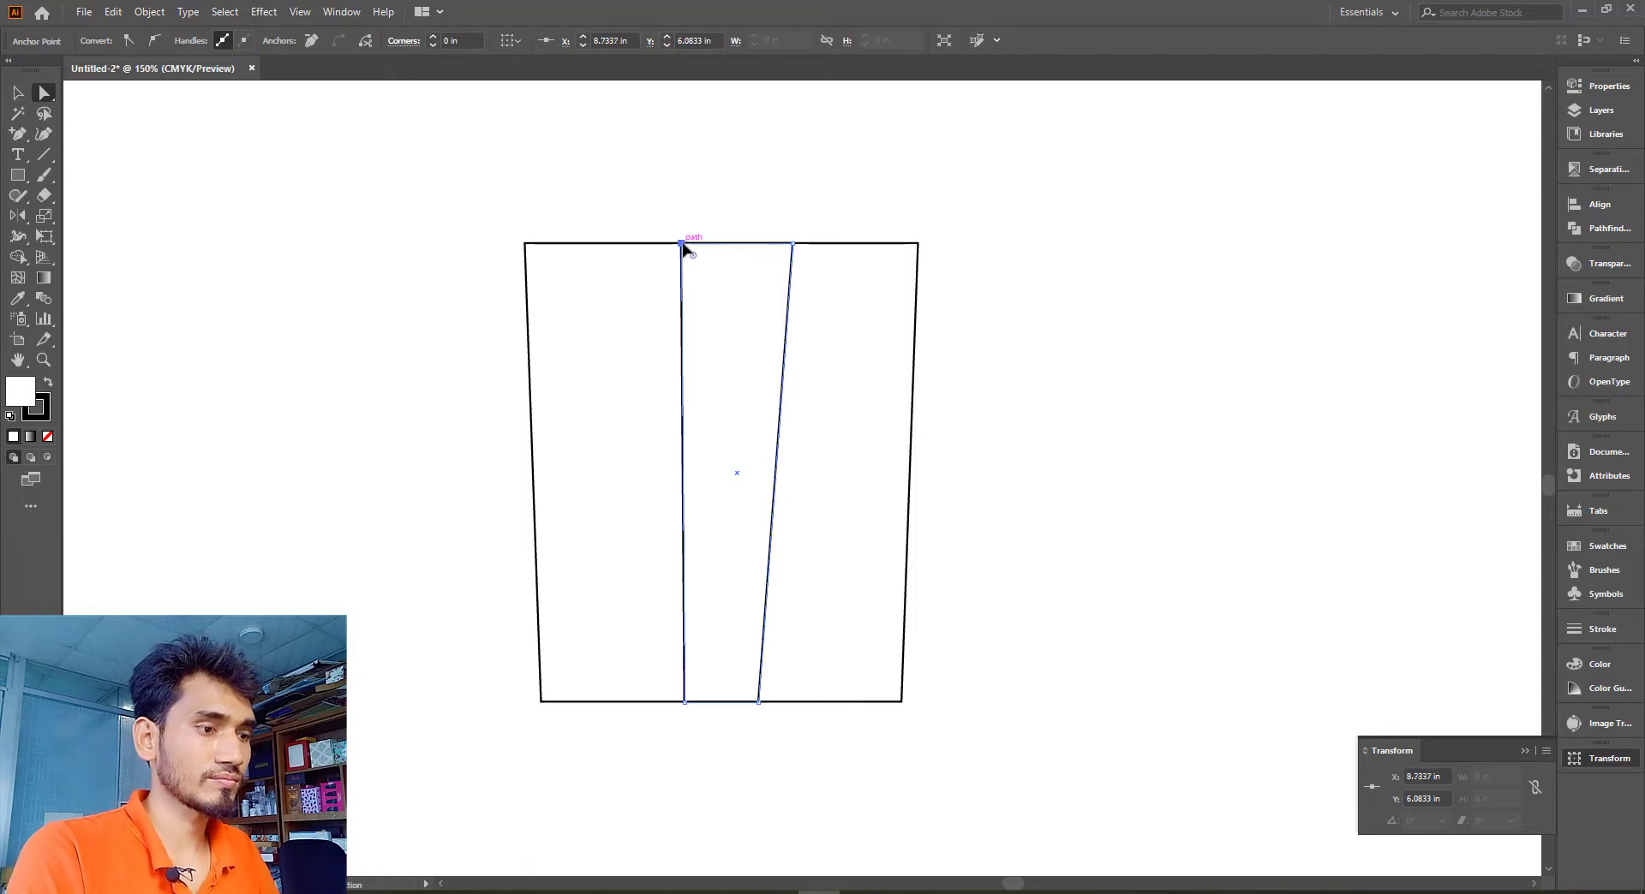
left_click_drag(683, 245, 651, 244)
left_click(697, 187)
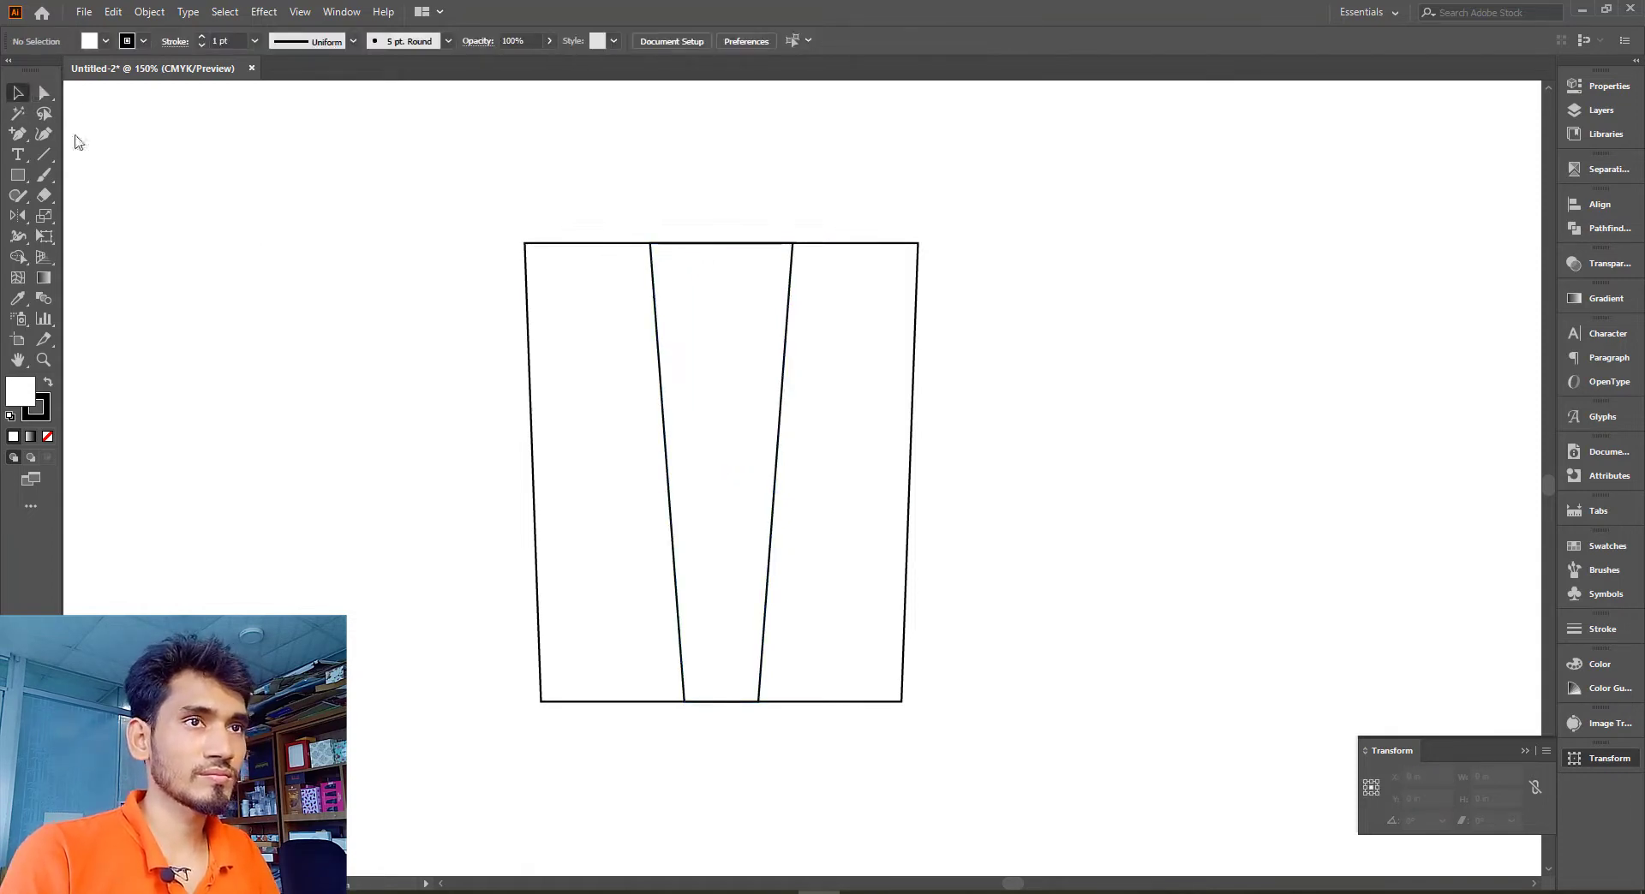
left_click(786, 318)
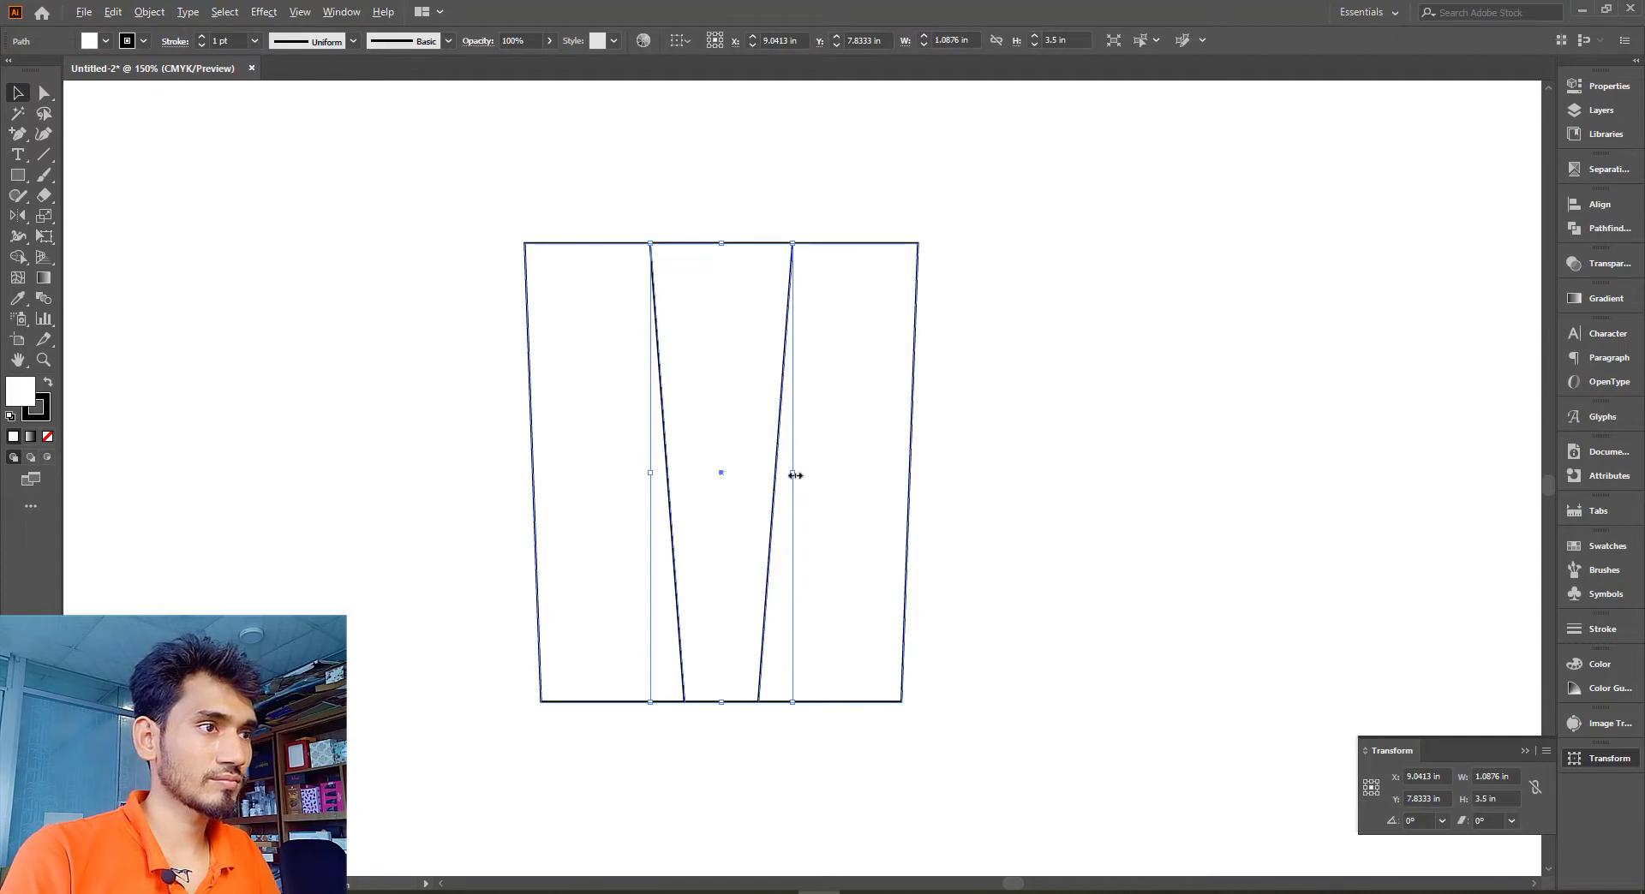
left_click_drag(795, 474, 773, 474)
left_click(1148, 475)
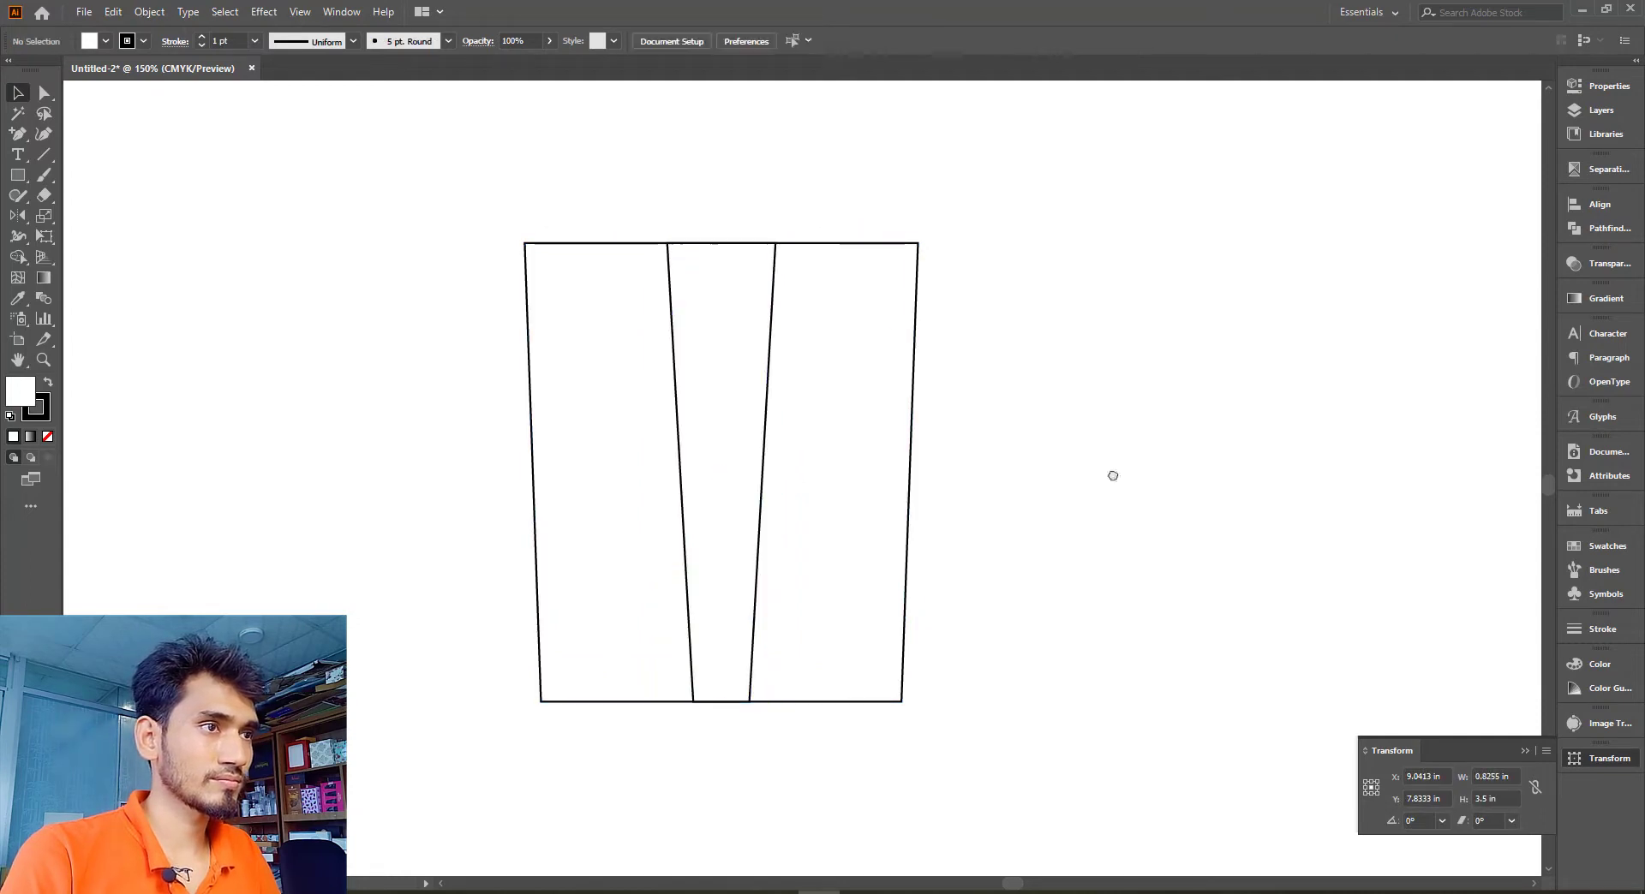
Fill the middle panel solid red and remove its outline
left_click(789, 351)
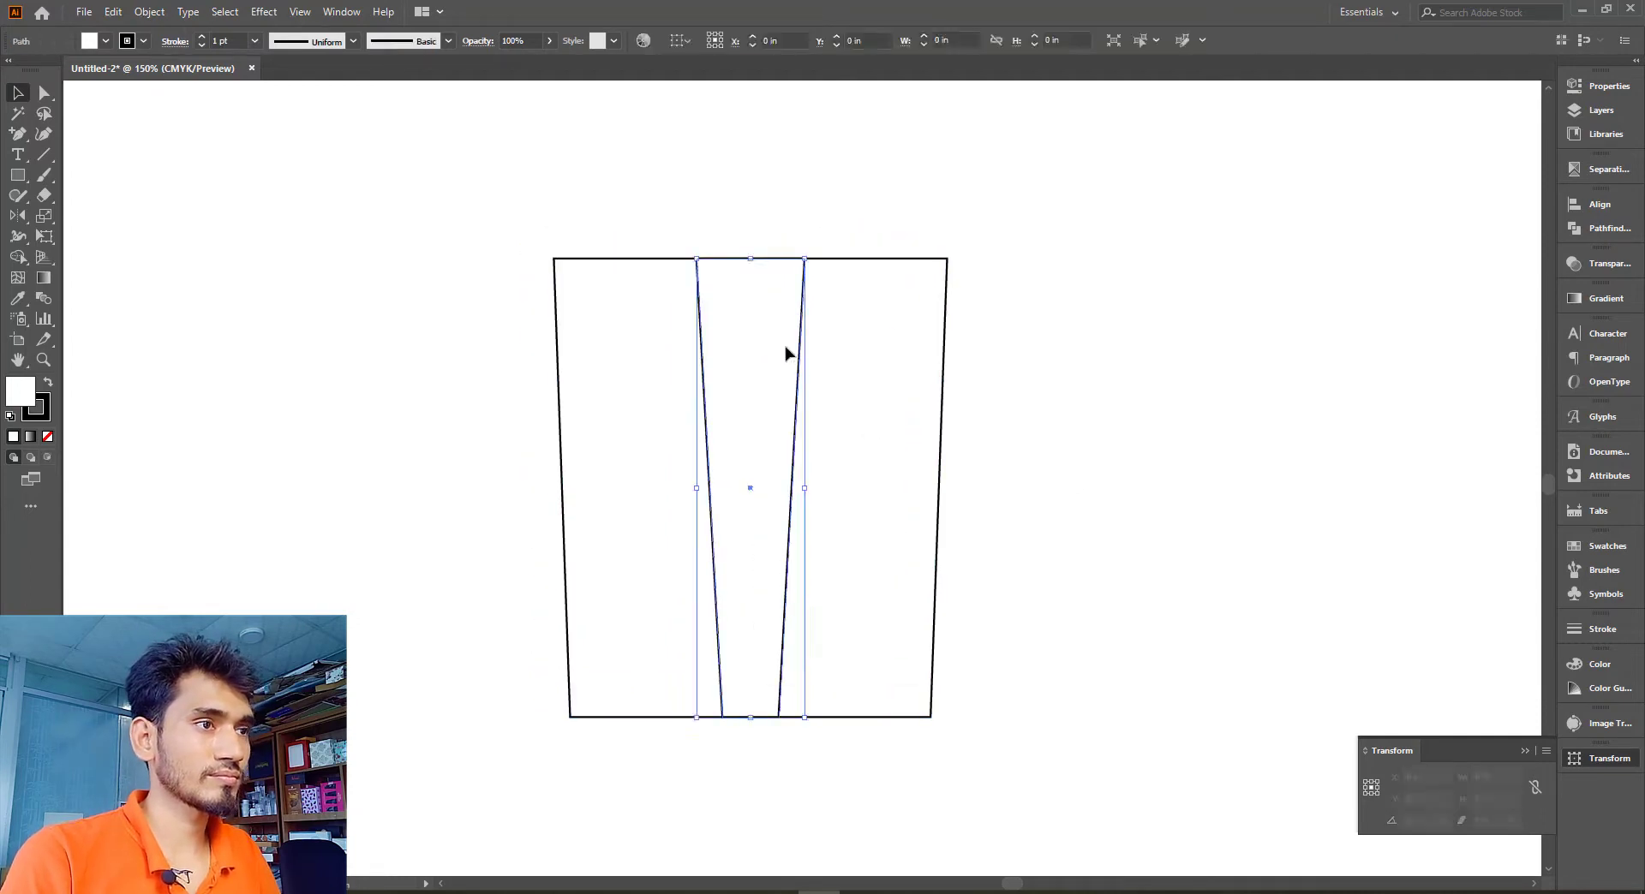
left_click(104, 42)
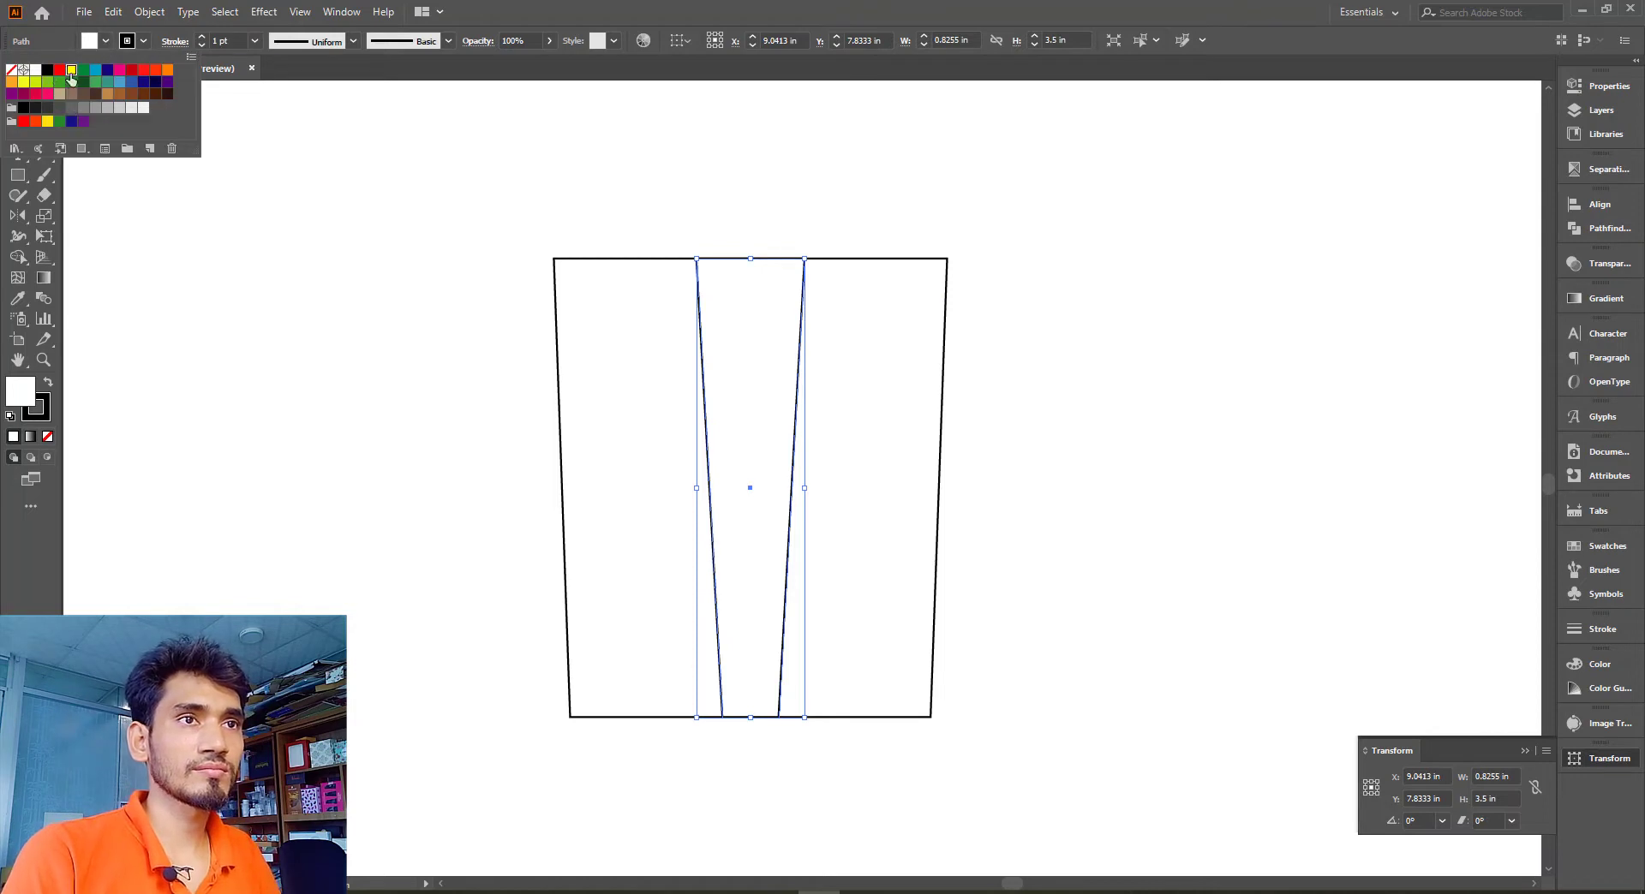
left_click(72, 71)
left_click(90, 43)
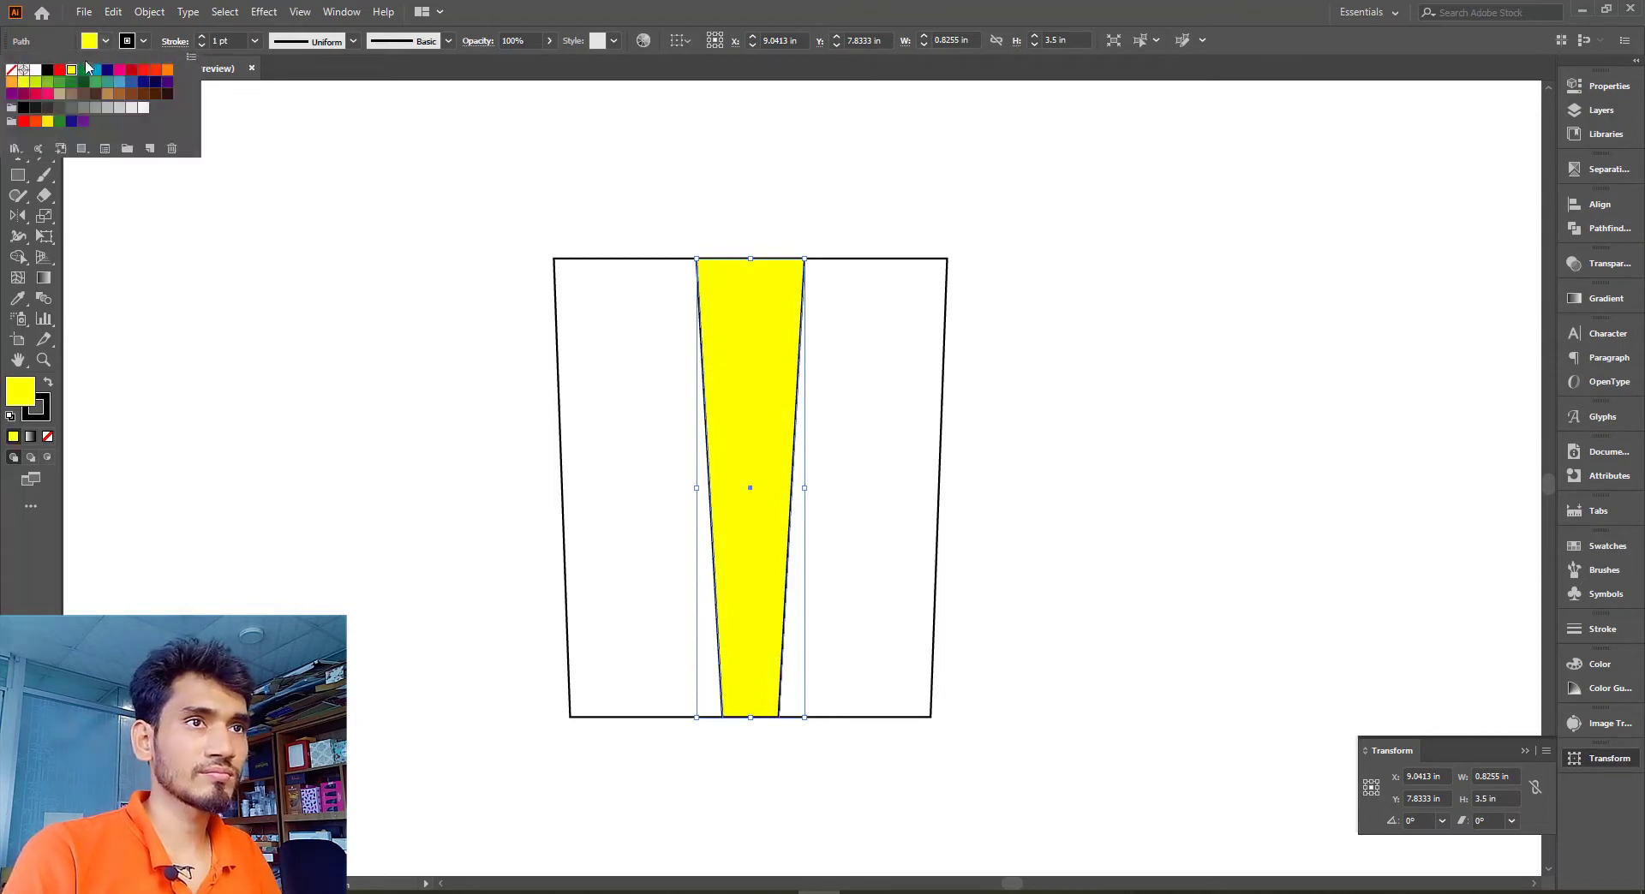
left_click(60, 70)
left_click(36, 407)
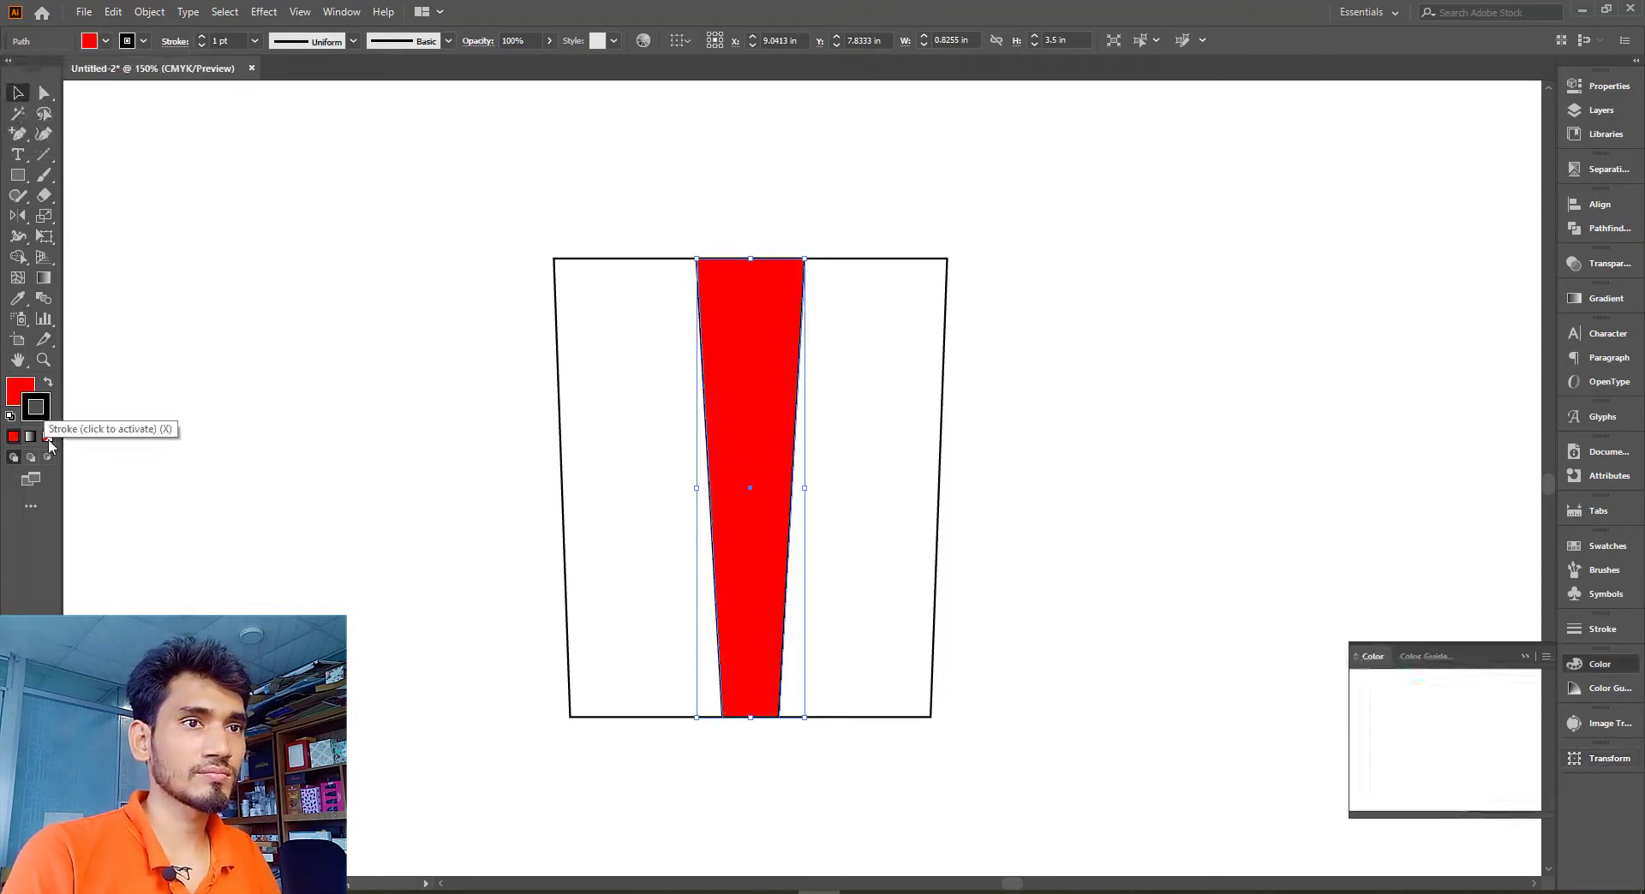
left_click(47, 436)
left_click(486, 306)
scroll(1116, 441, "right", 2)
scroll(1125, 634, "down", 1)
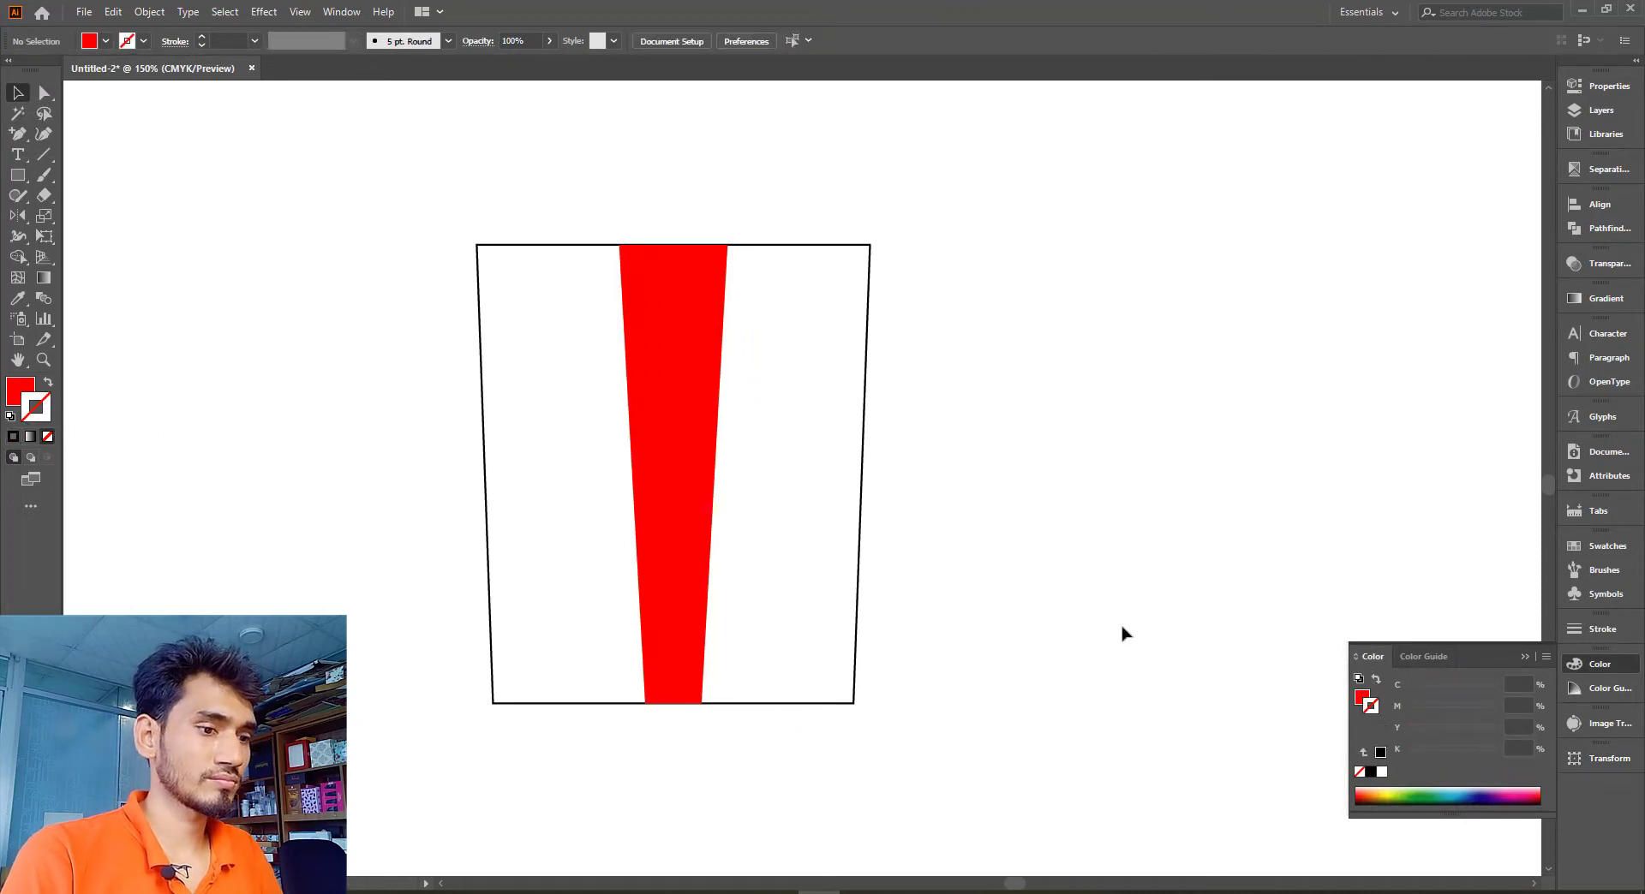
scroll(1000, 679, "left", 1)
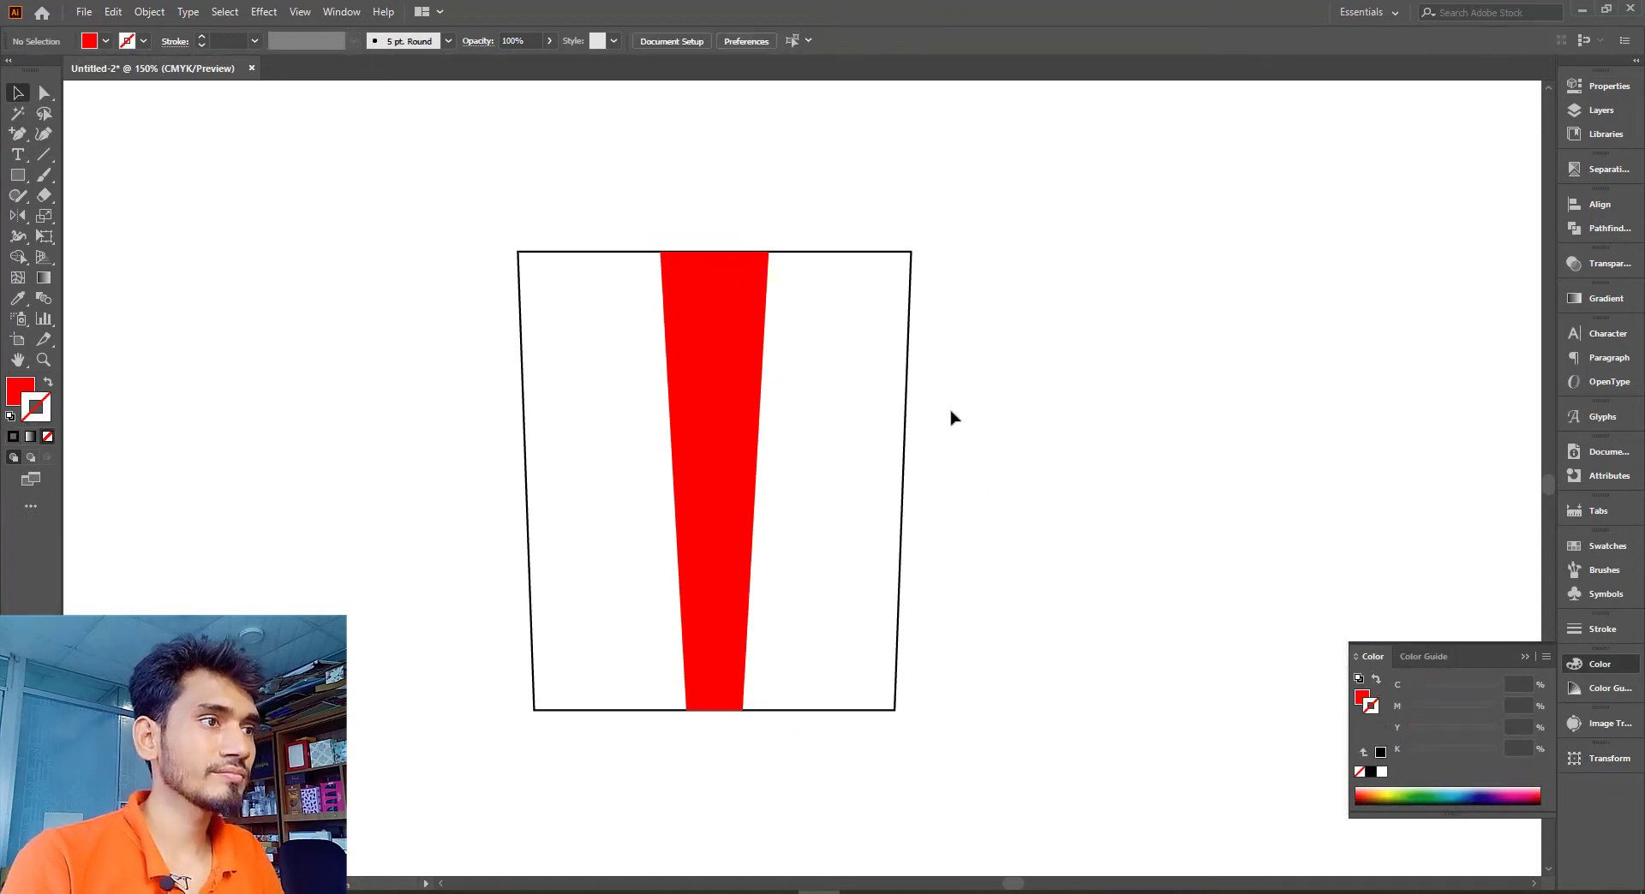
Draw a long line down the cup's right side with a 5 pt red stroke
key("d")
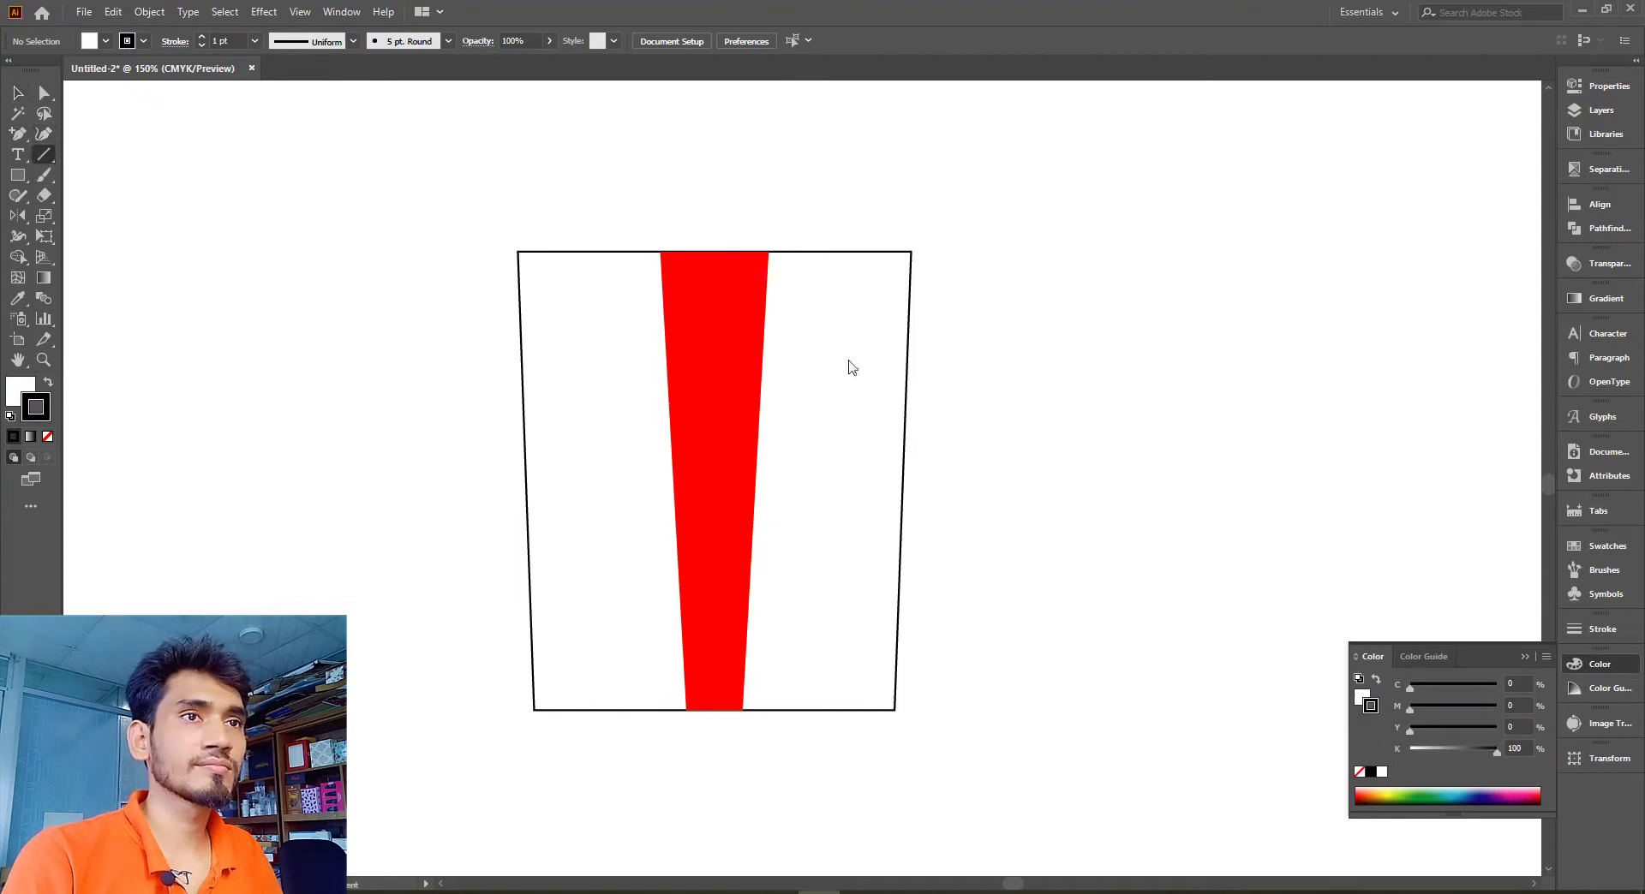
left_click_drag(938, 311, 966, 312)
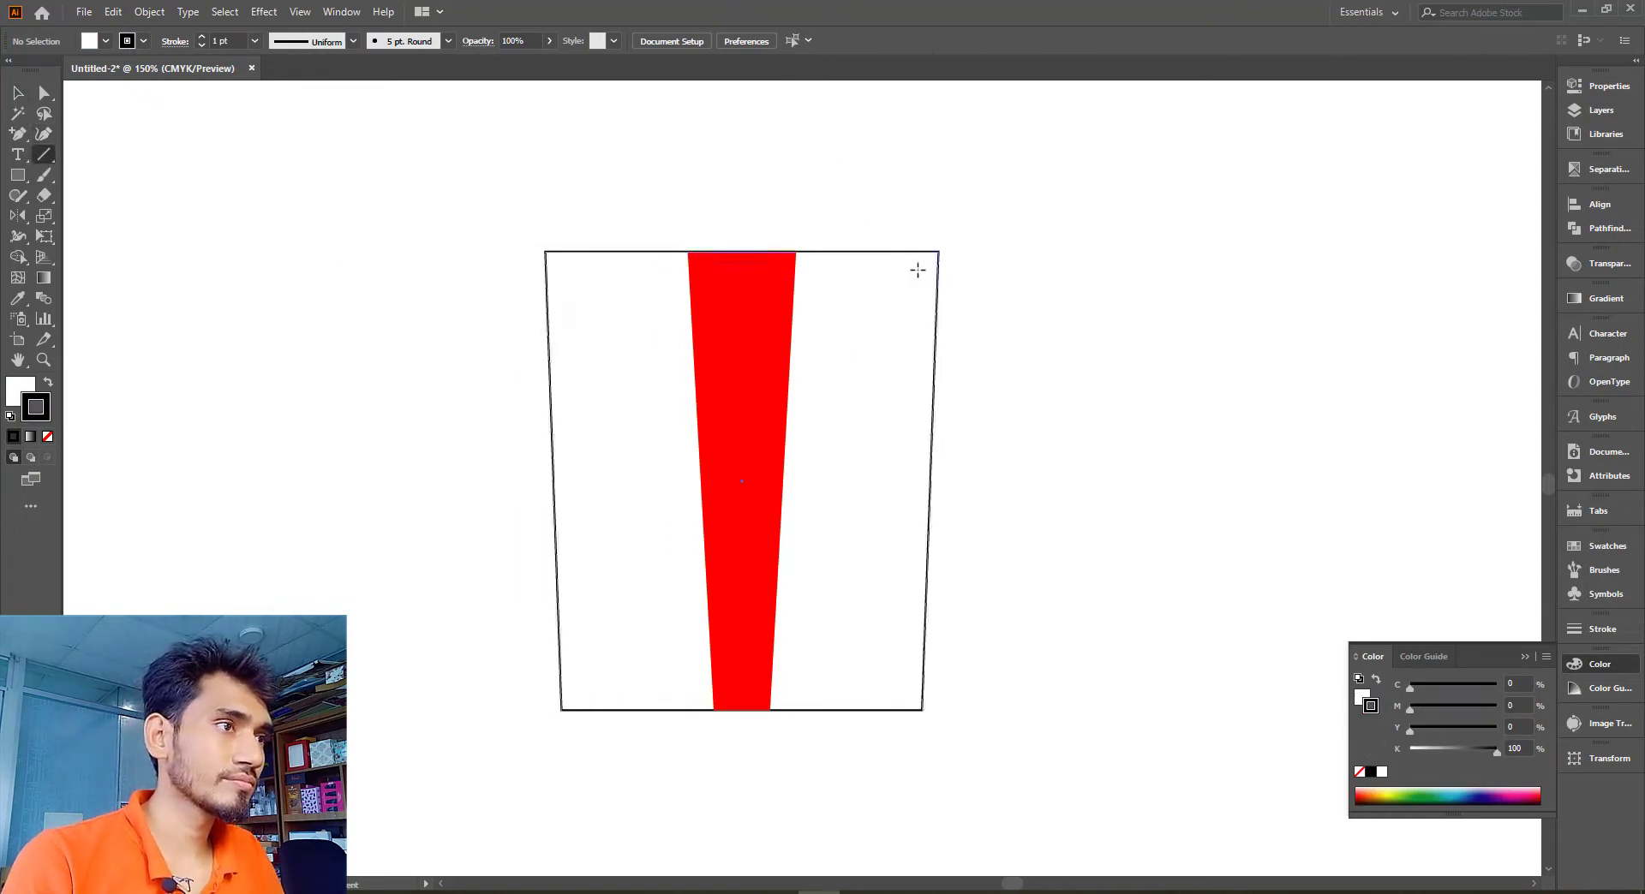
left_click_drag(919, 226, 898, 792)
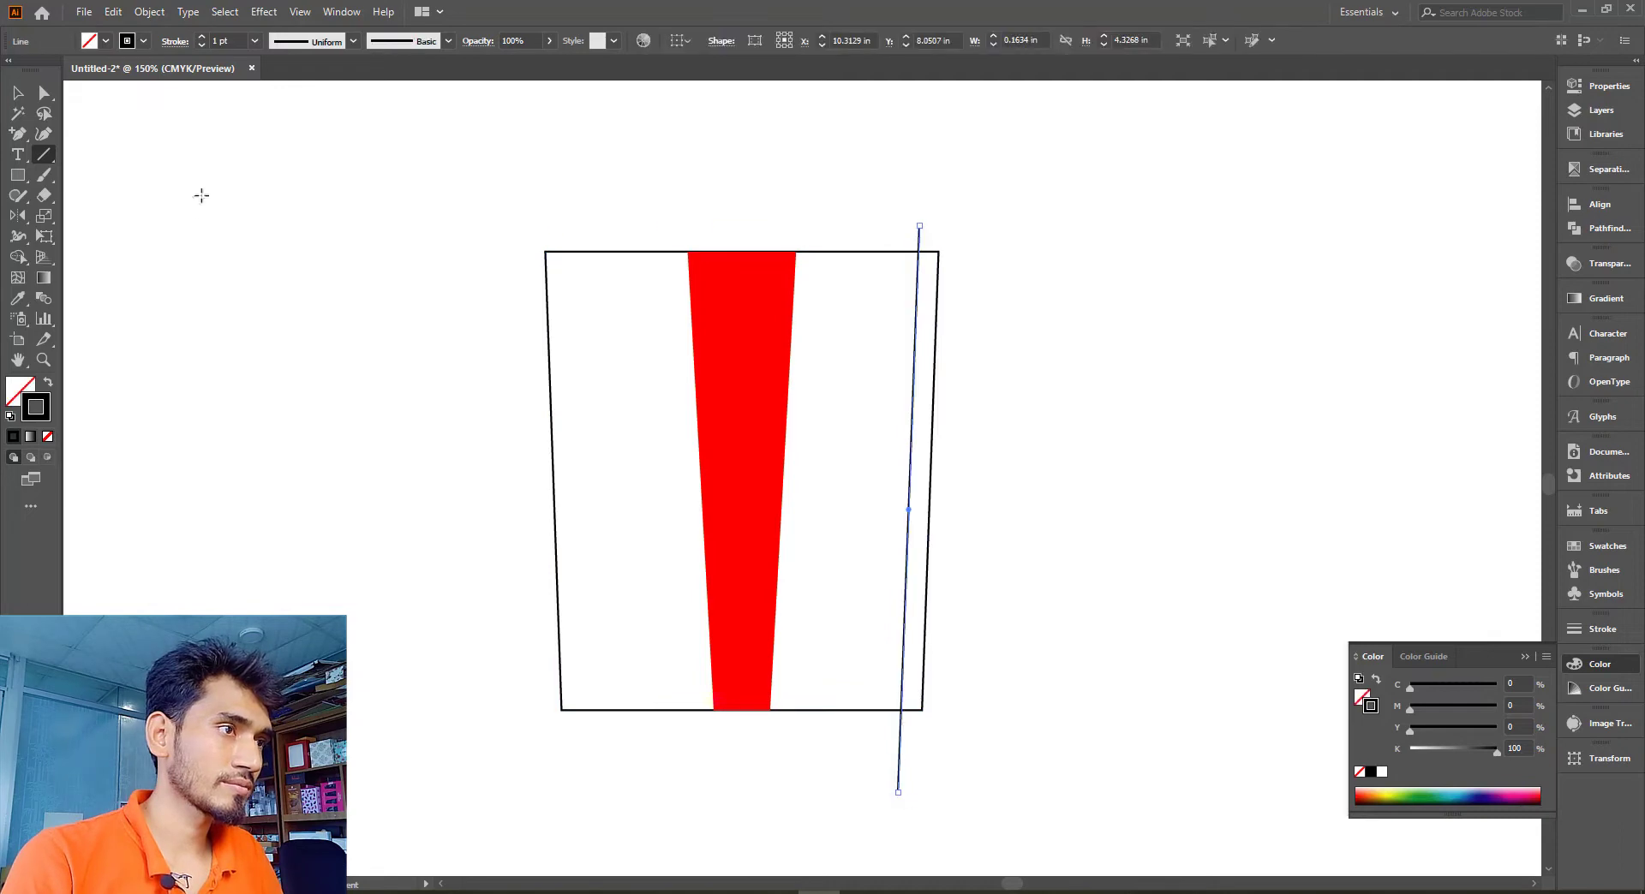
left_click(203, 37)
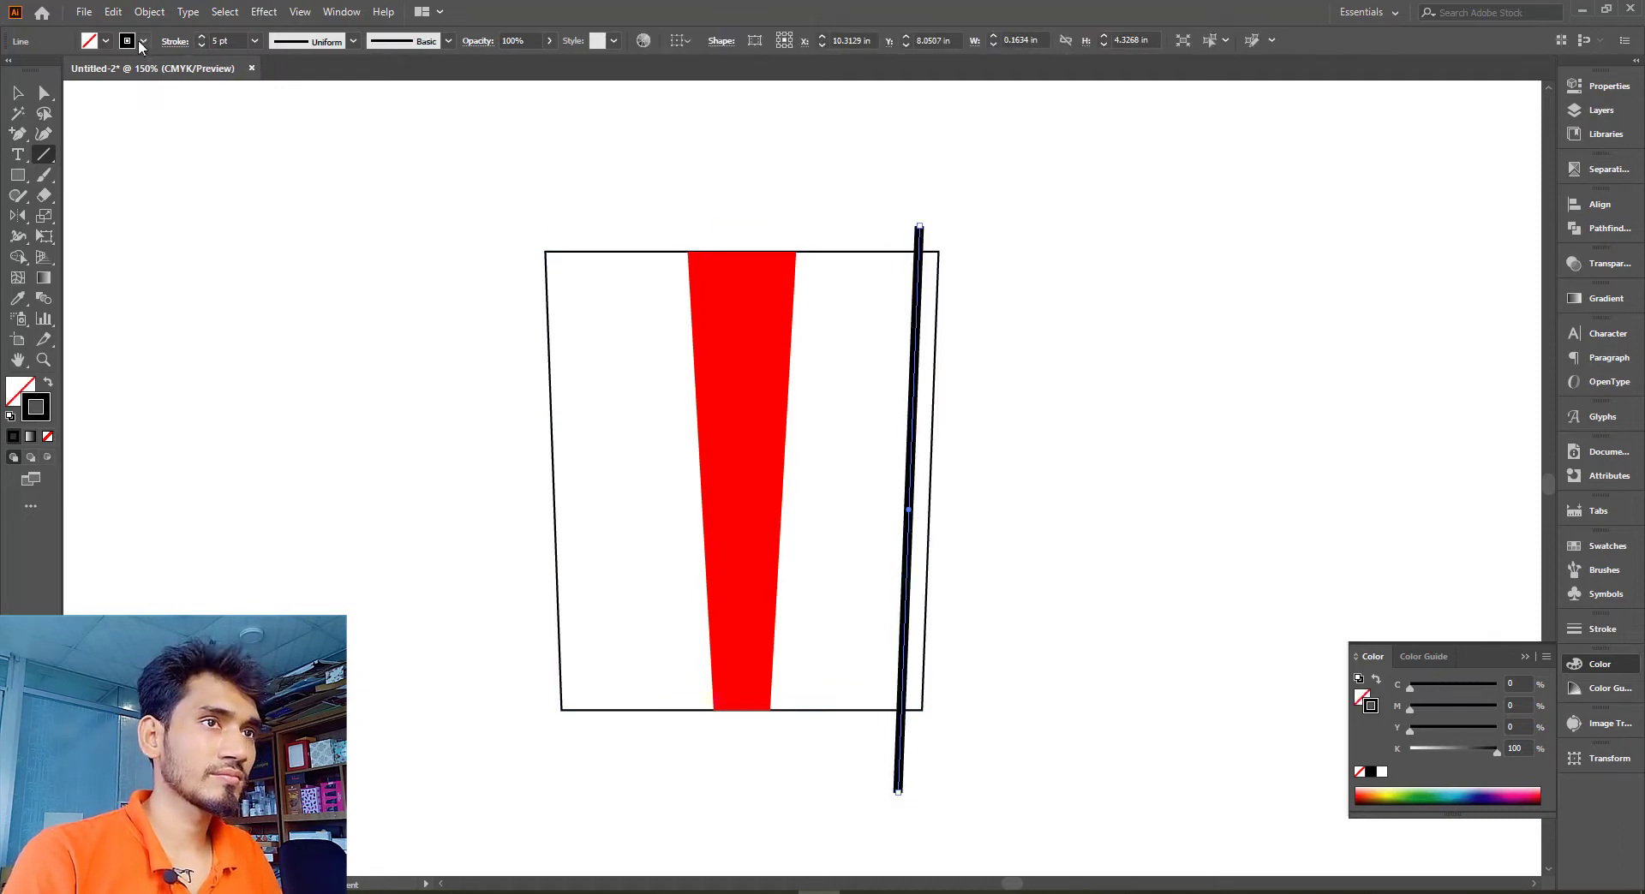
left_click(142, 41)
left_click(76, 71)
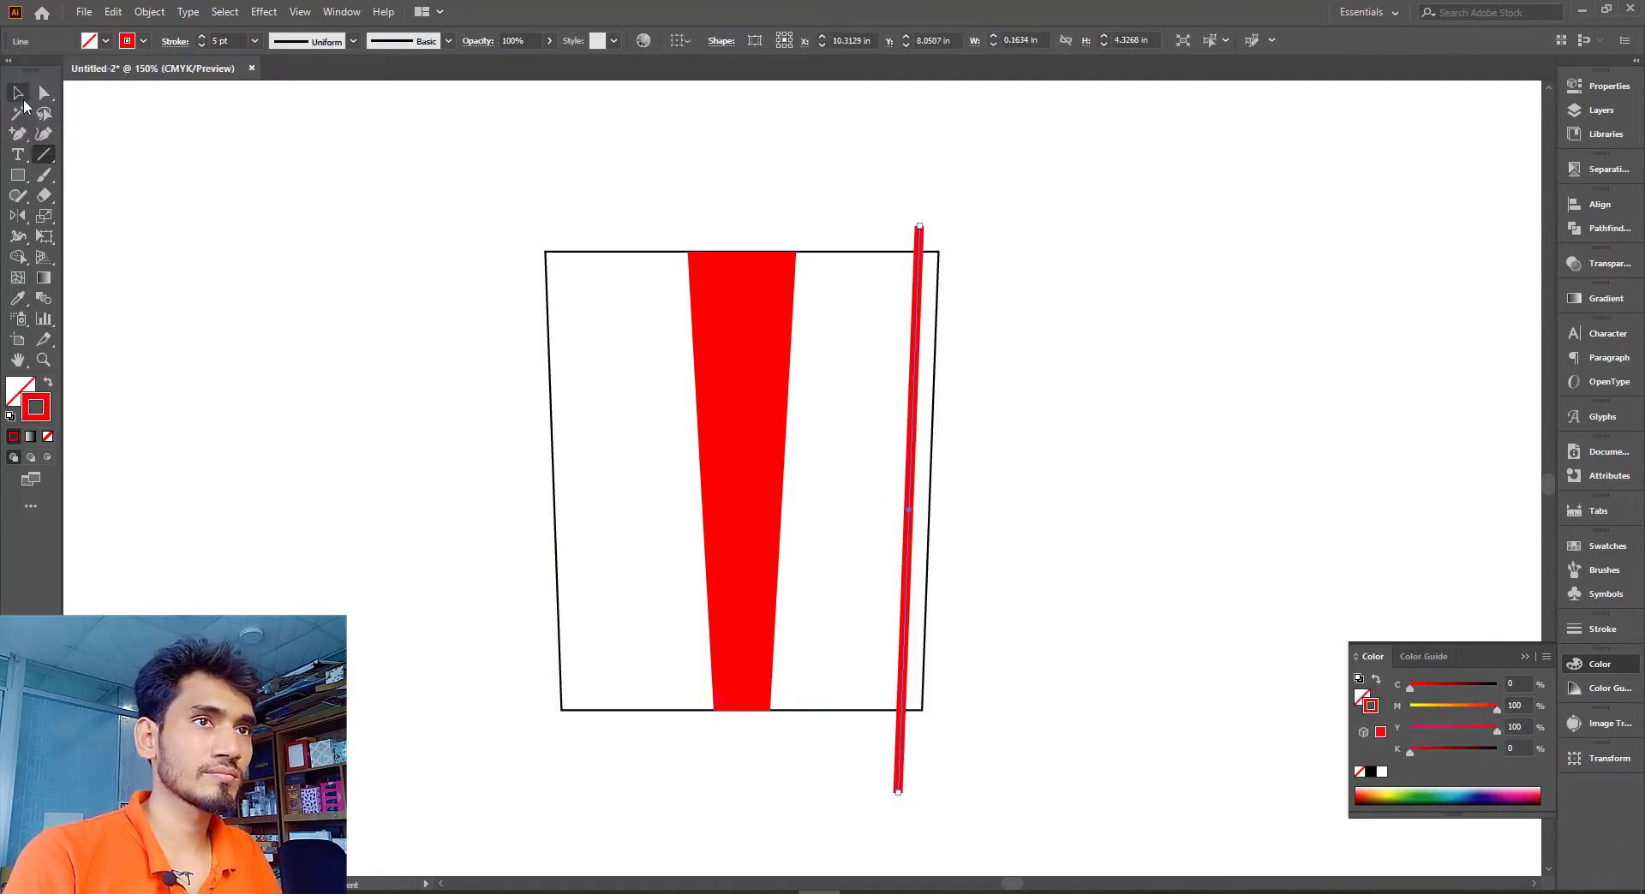
left_click(17, 93)
left_click(1035, 283)
scroll(1001, 255, "left", 1)
Expand the red line into a filled shape with Object > Expand
left_click(954, 240)
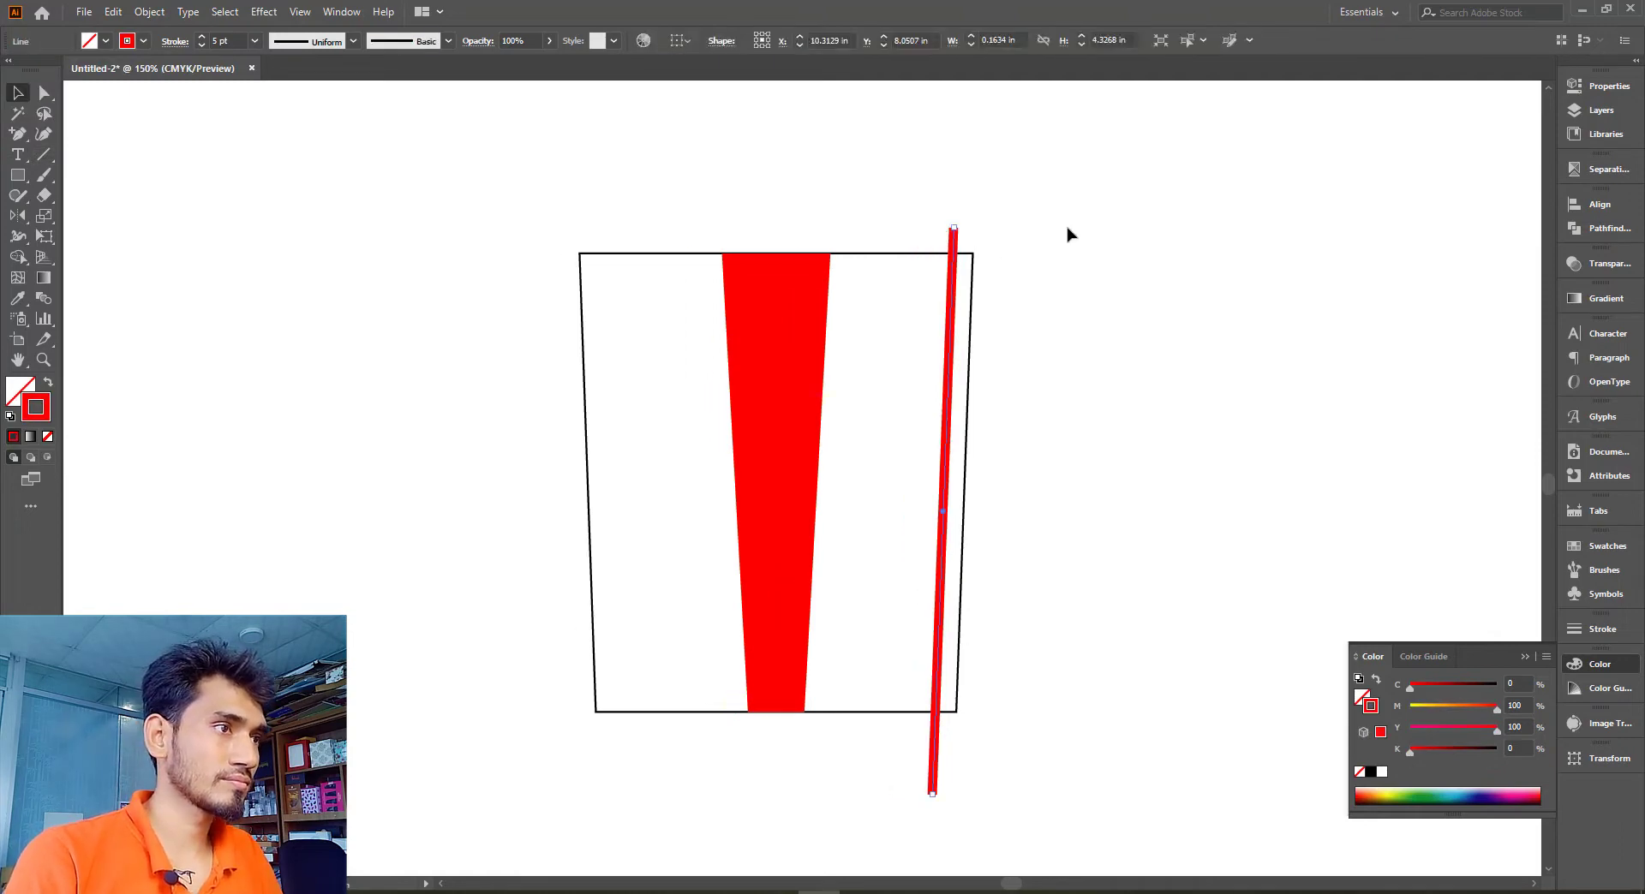
left_click(83, 12)
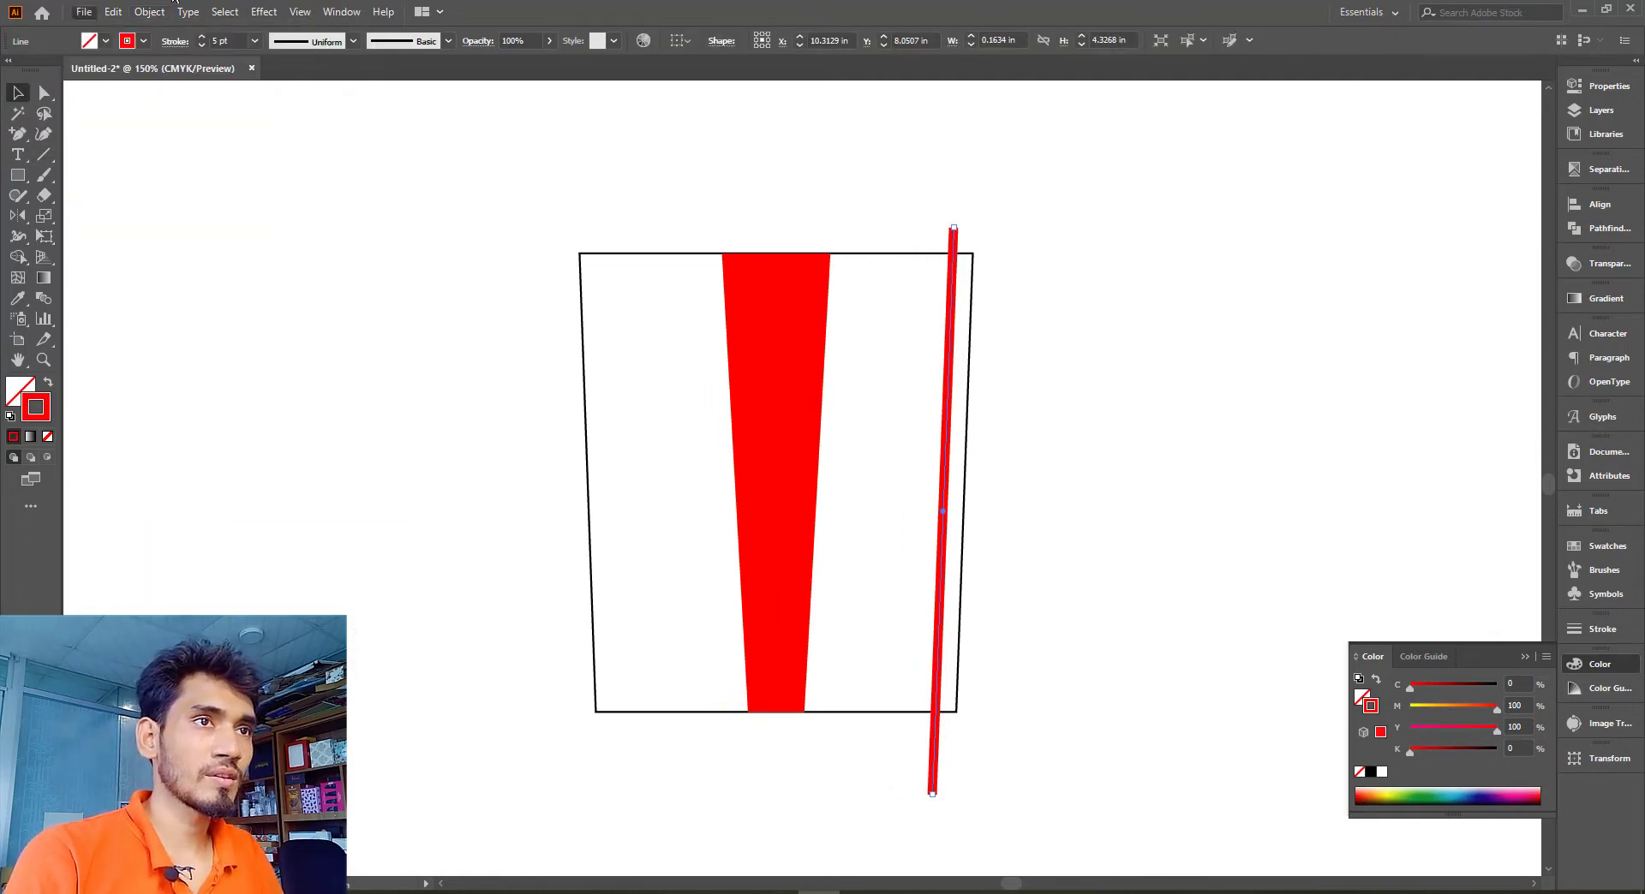
left_click(149, 12)
left_click(178, 213)
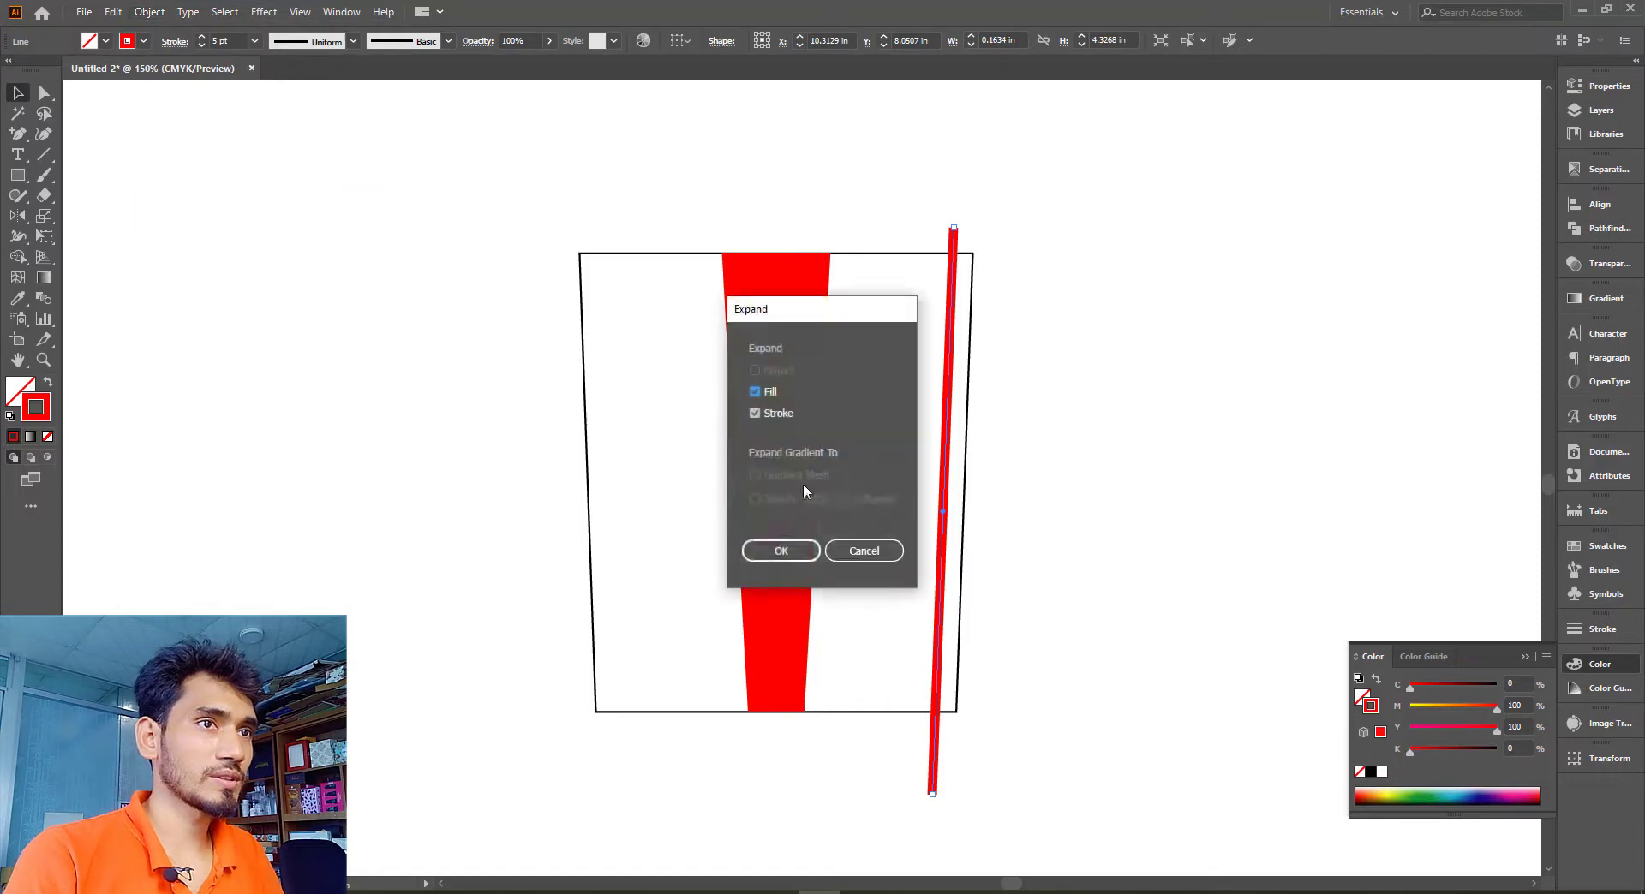
left_click(782, 551)
left_click(1093, 301)
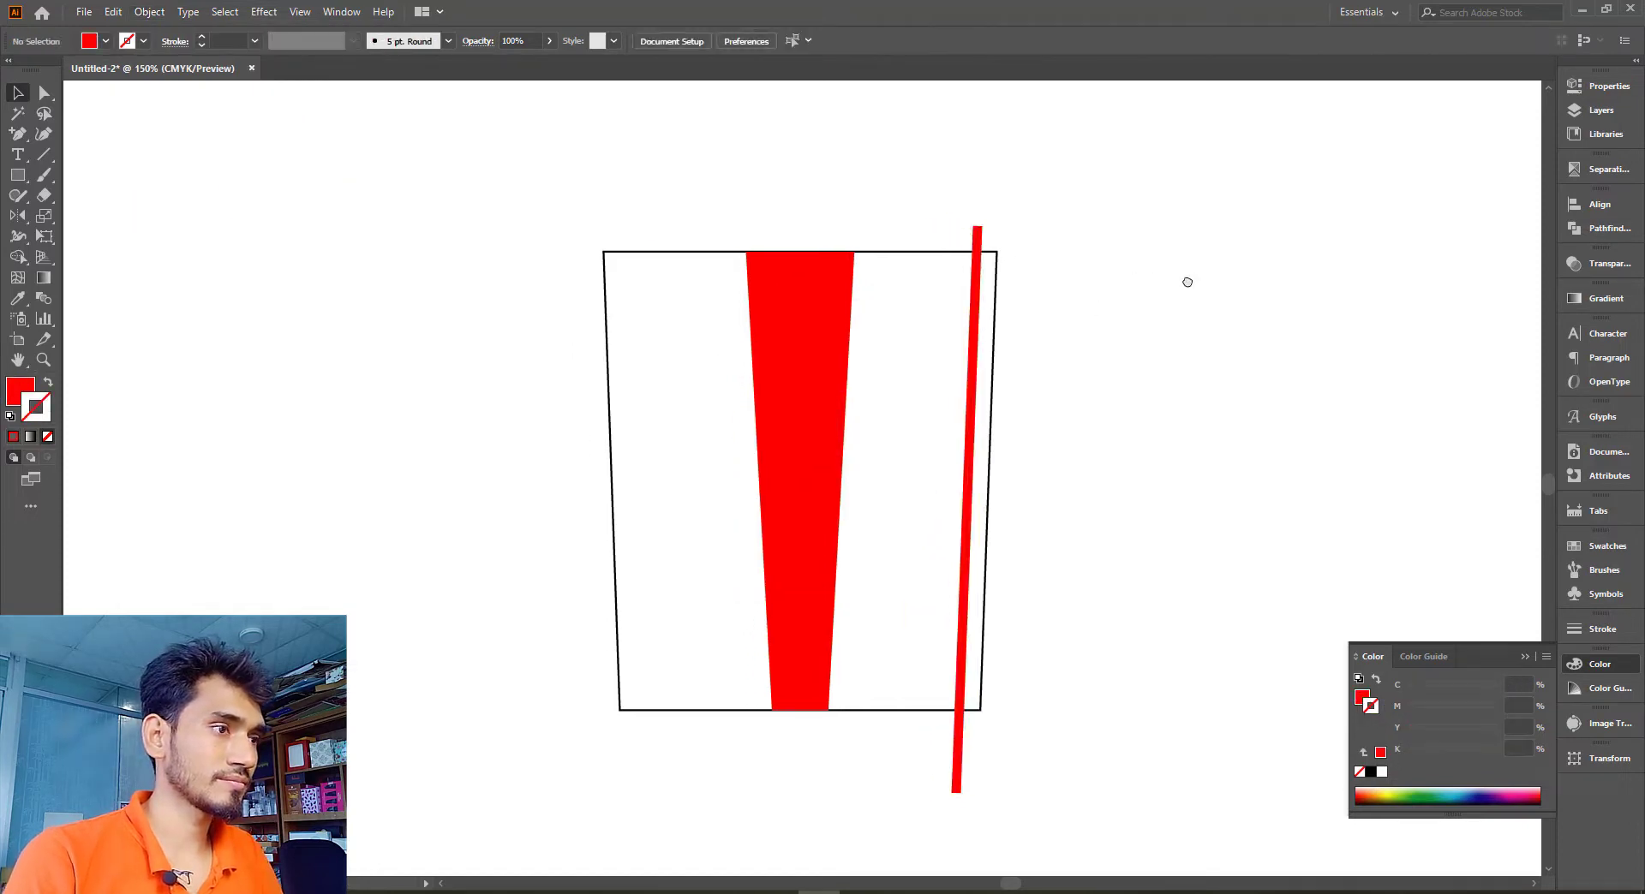
scroll(1187, 281, "left", 2)
Duplicate it into five evenly spaced stripes and copy them to the cup's left side
left_click_drag(1067, 274, 1052, 273)
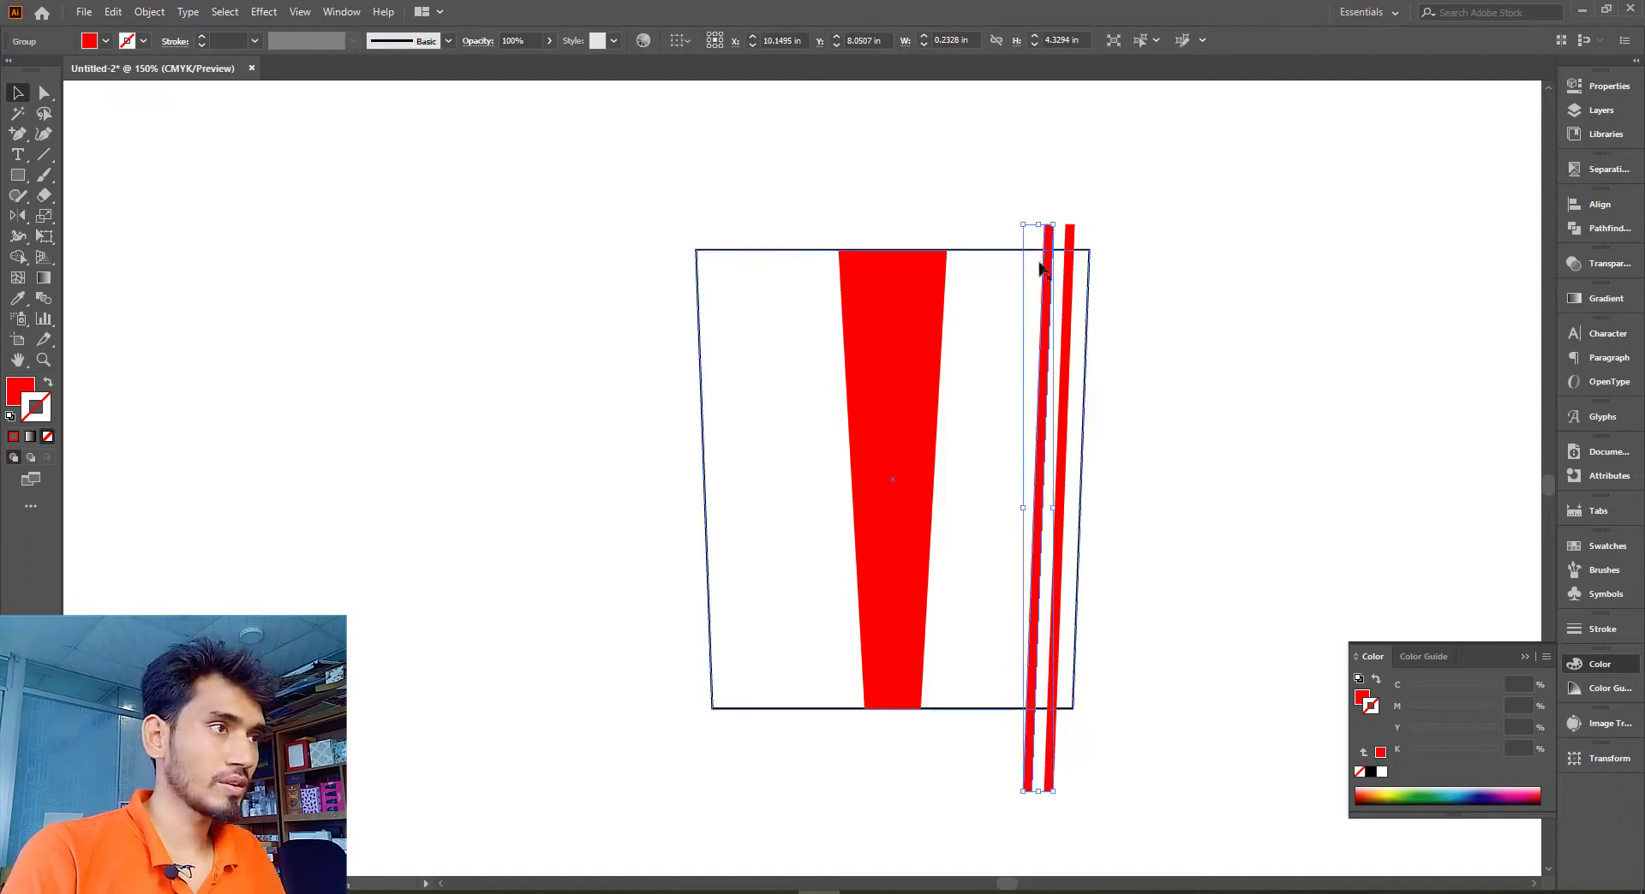
key("ctrl+shift+b")
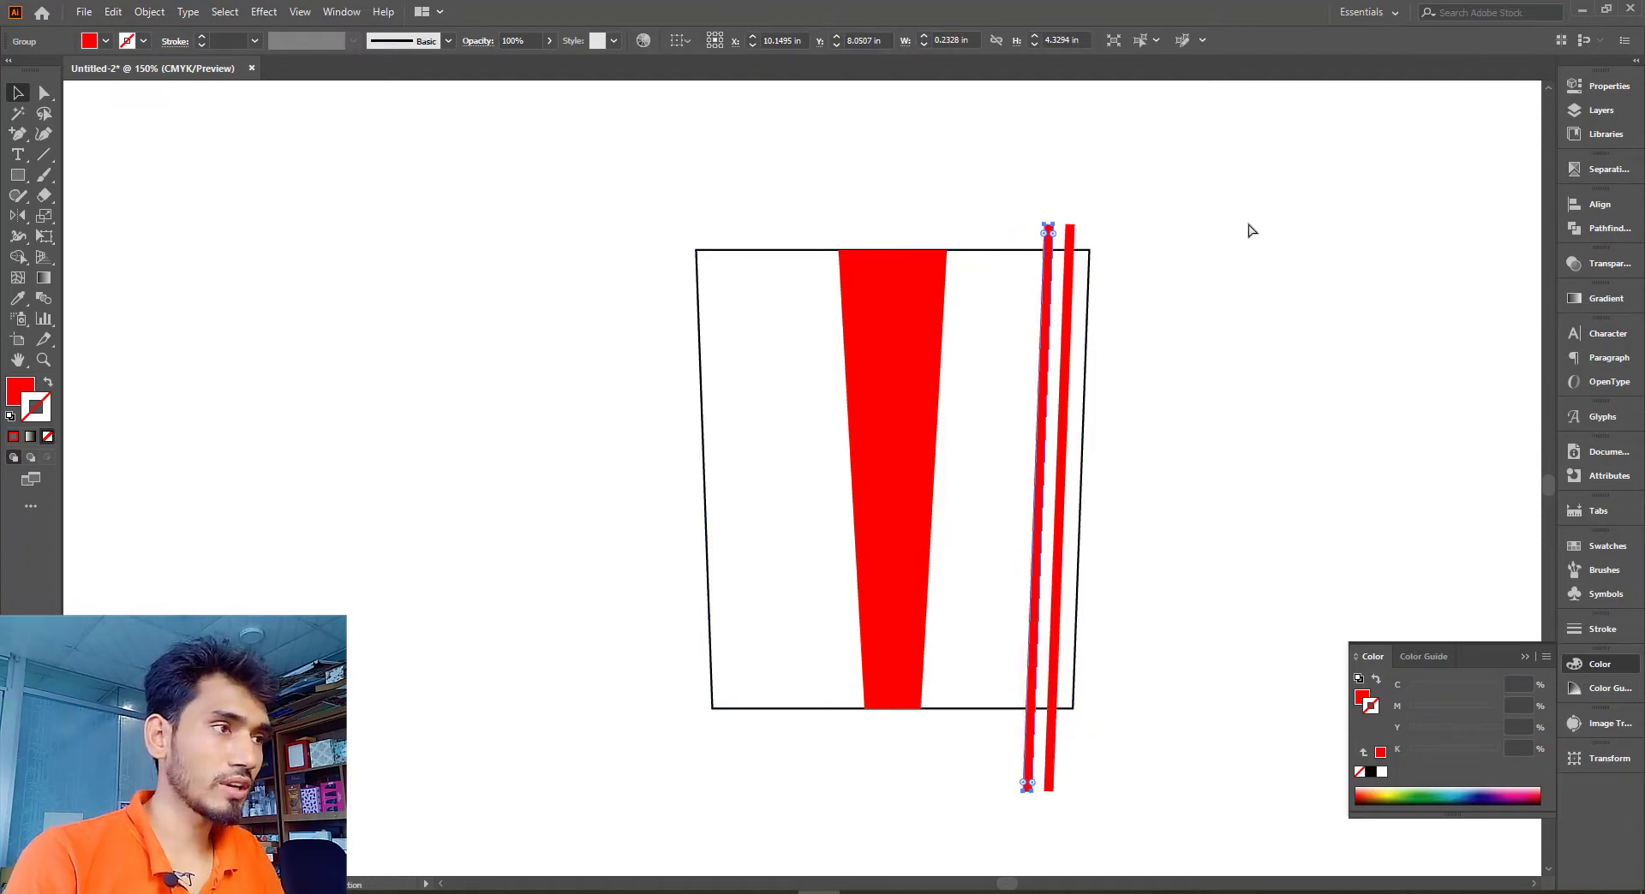
key("ctrl+d")
key("ctrl+d")
key("ctrl+d")
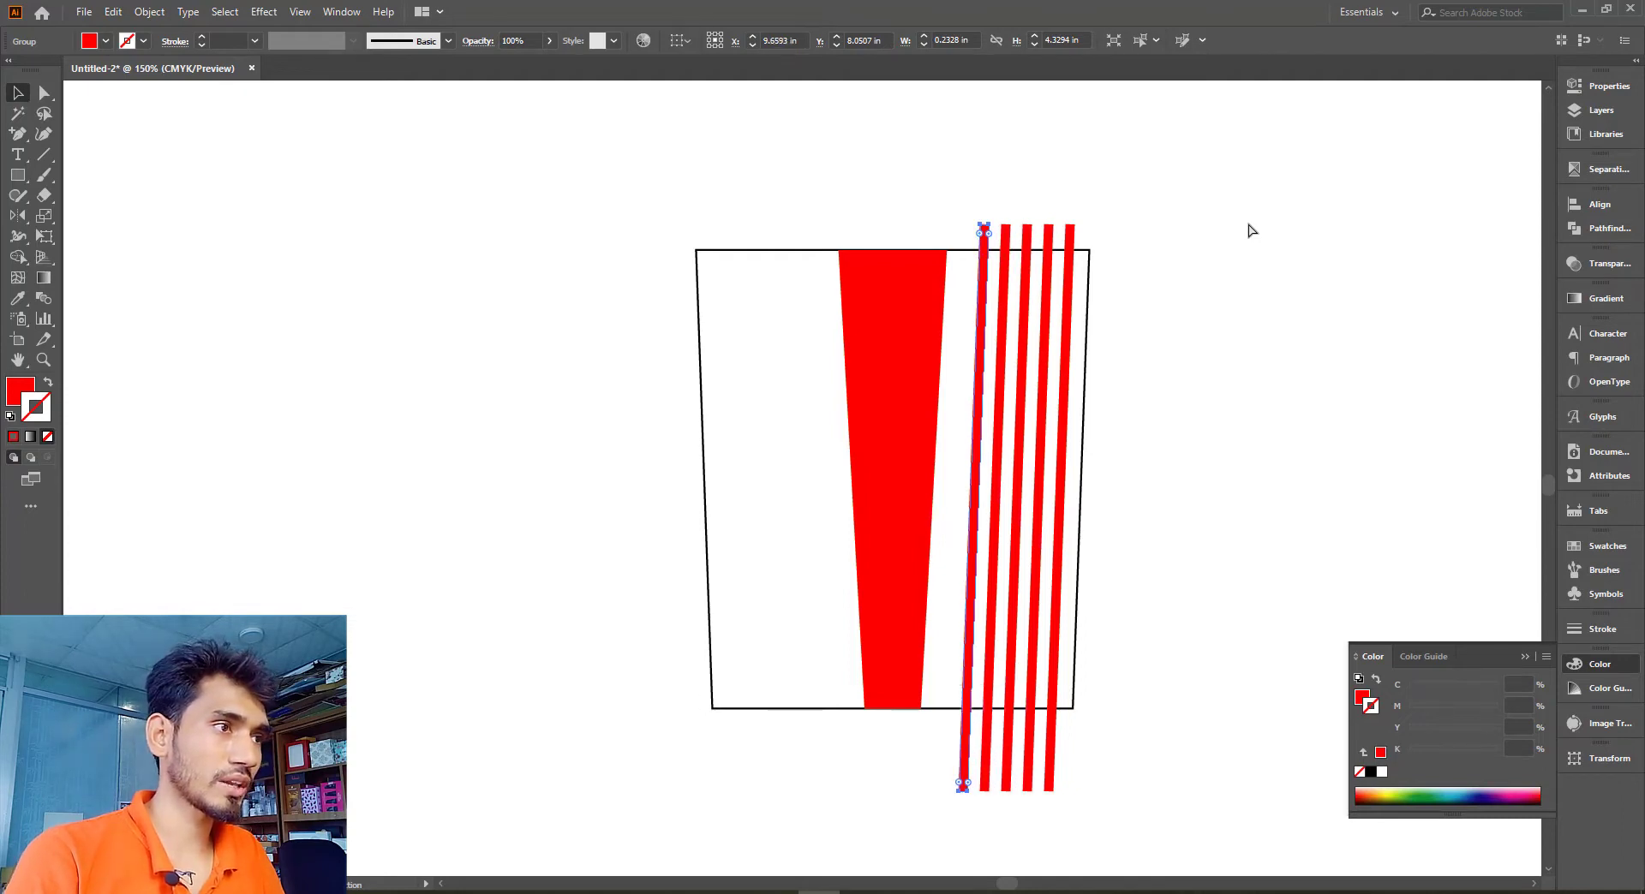
left_click(925, 775)
left_click_drag(1078, 811, 801, 756)
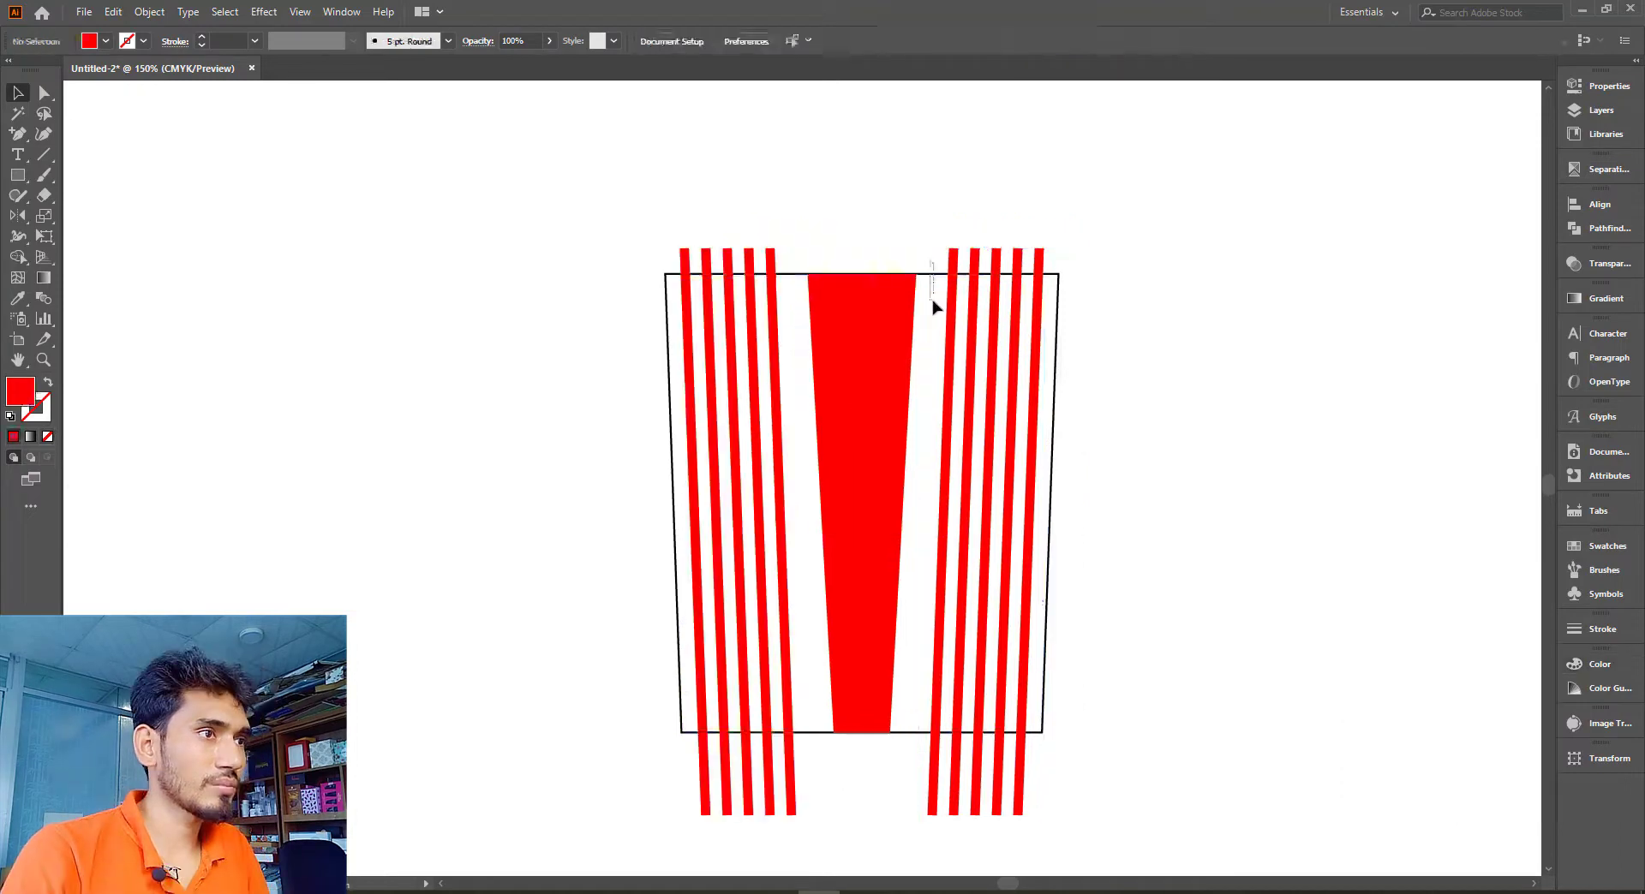
left_click(932, 309)
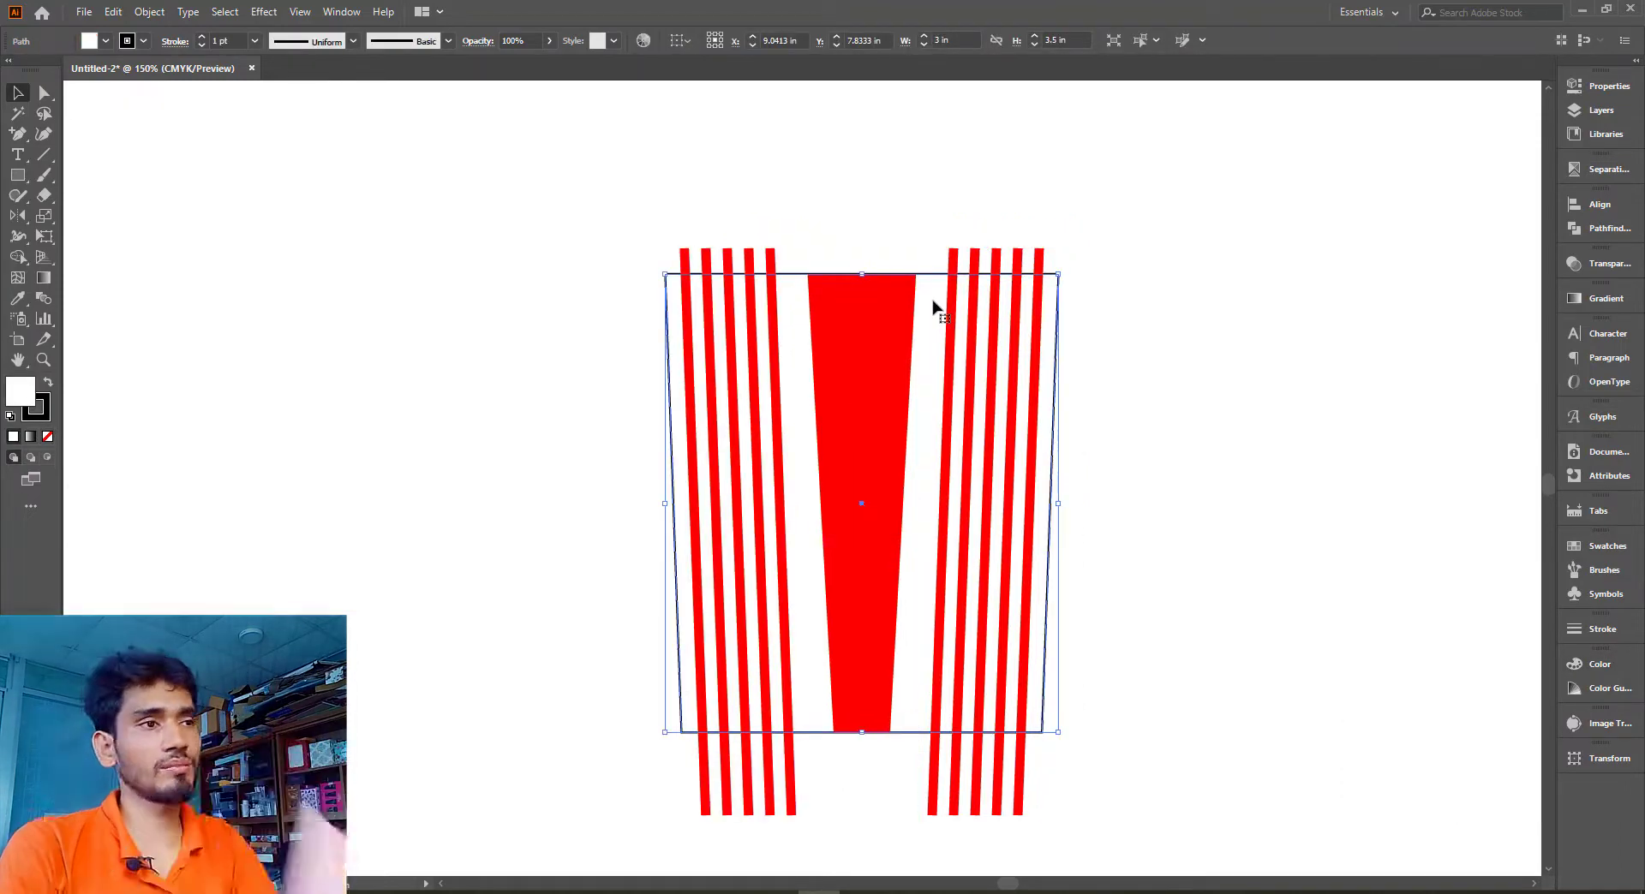
left_click(911, 231)
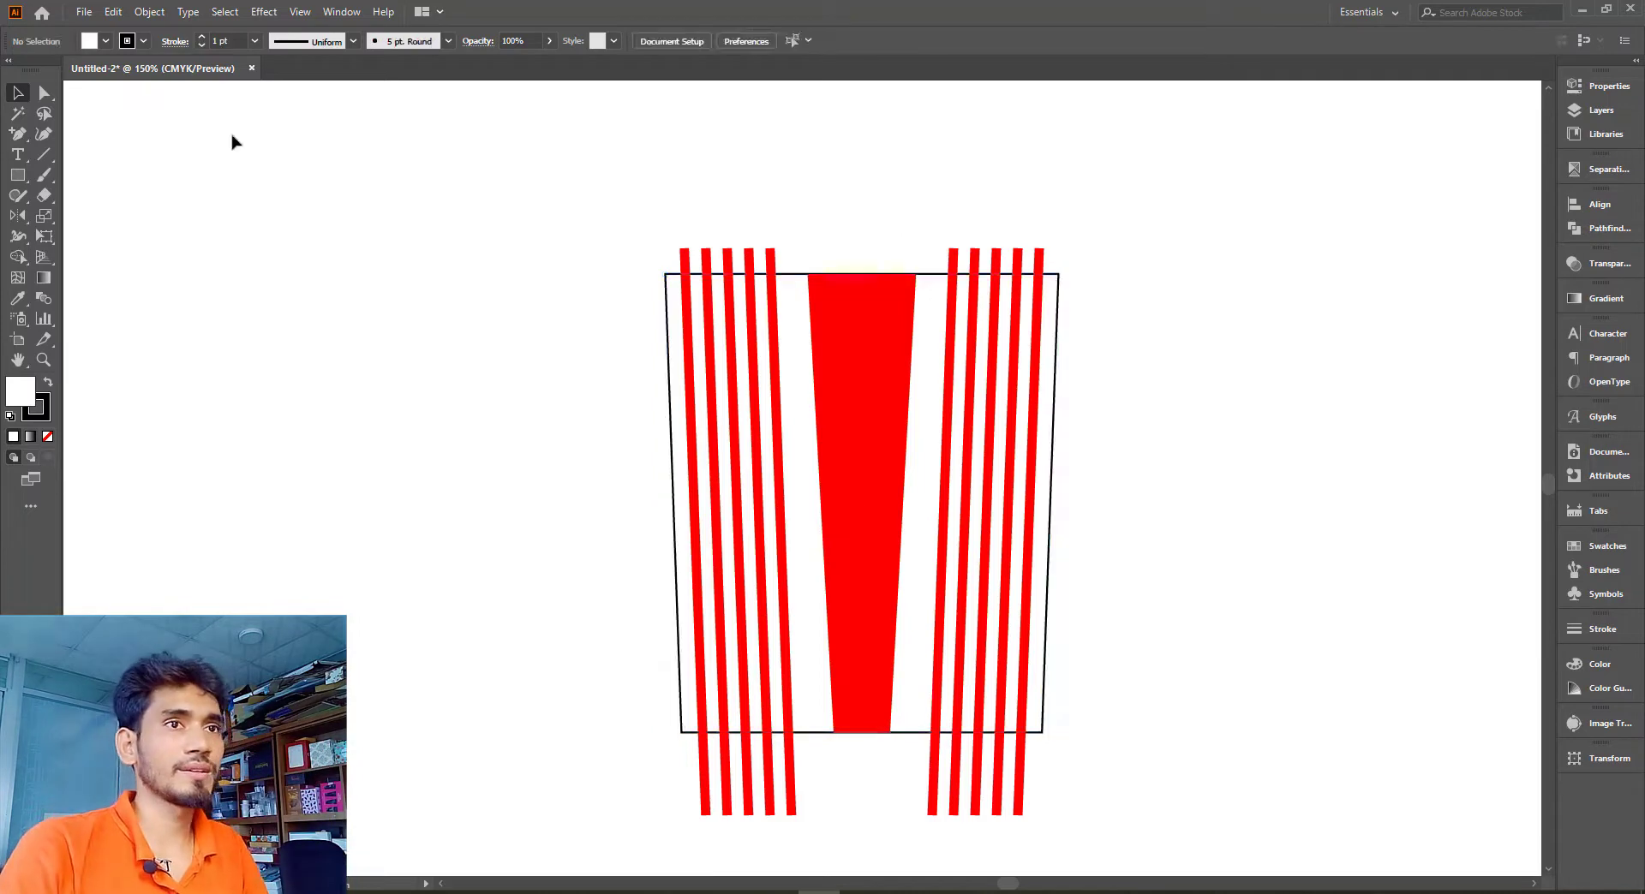
Draw a circle on the cup's top edge, stretch it into a wide ellipse, and remove its fill
left_click(18, 175)
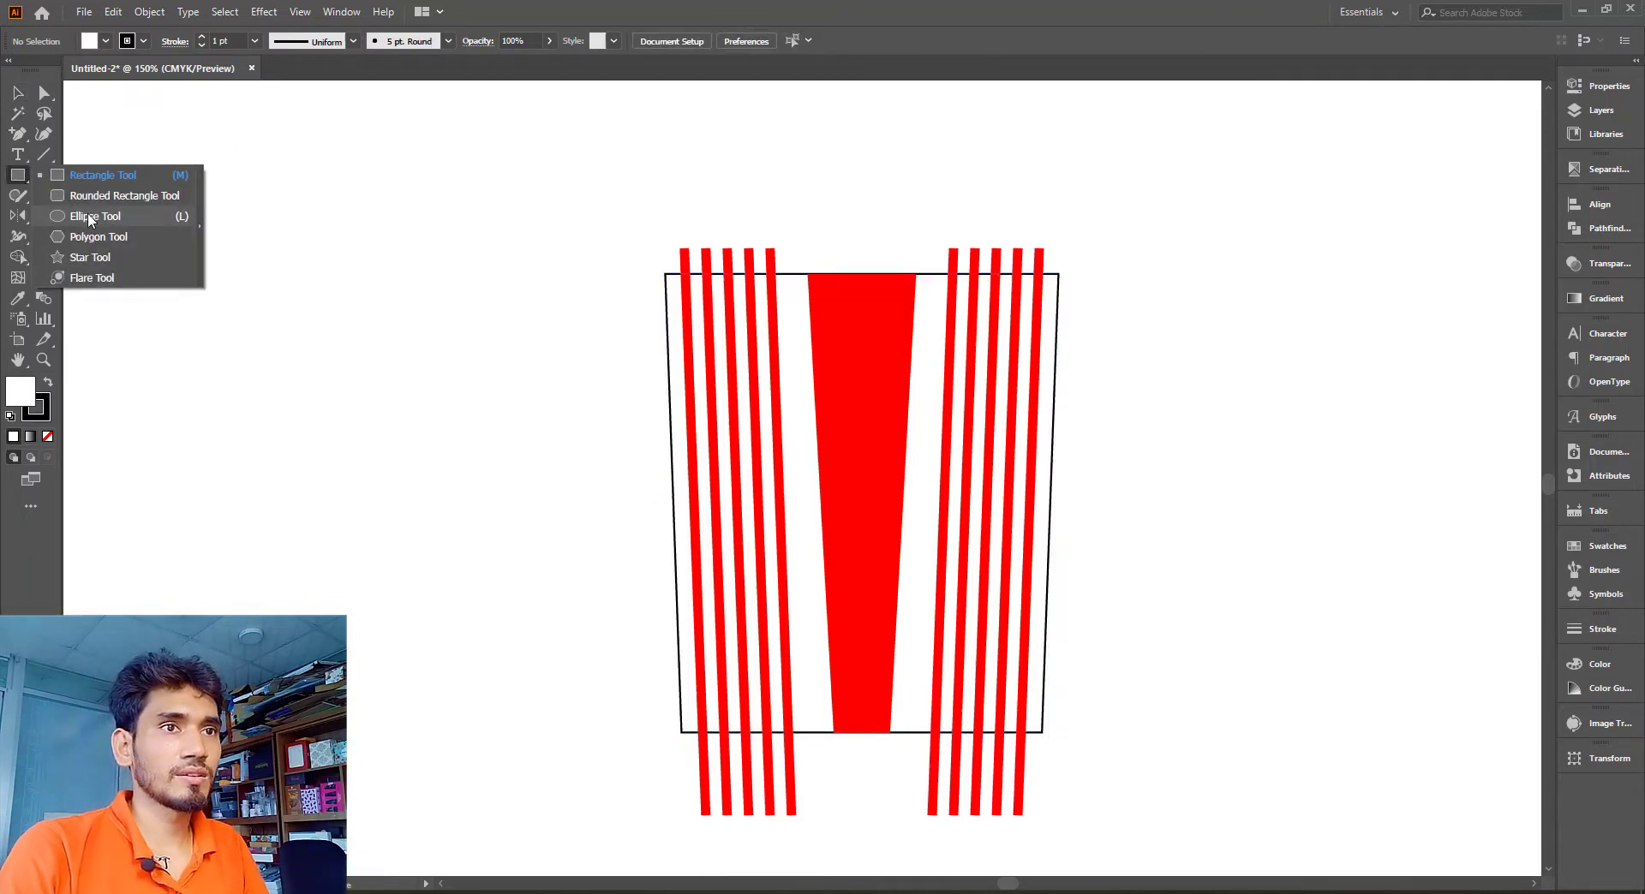
left_click(89, 216)
scroll(870, 257, "up", 3)
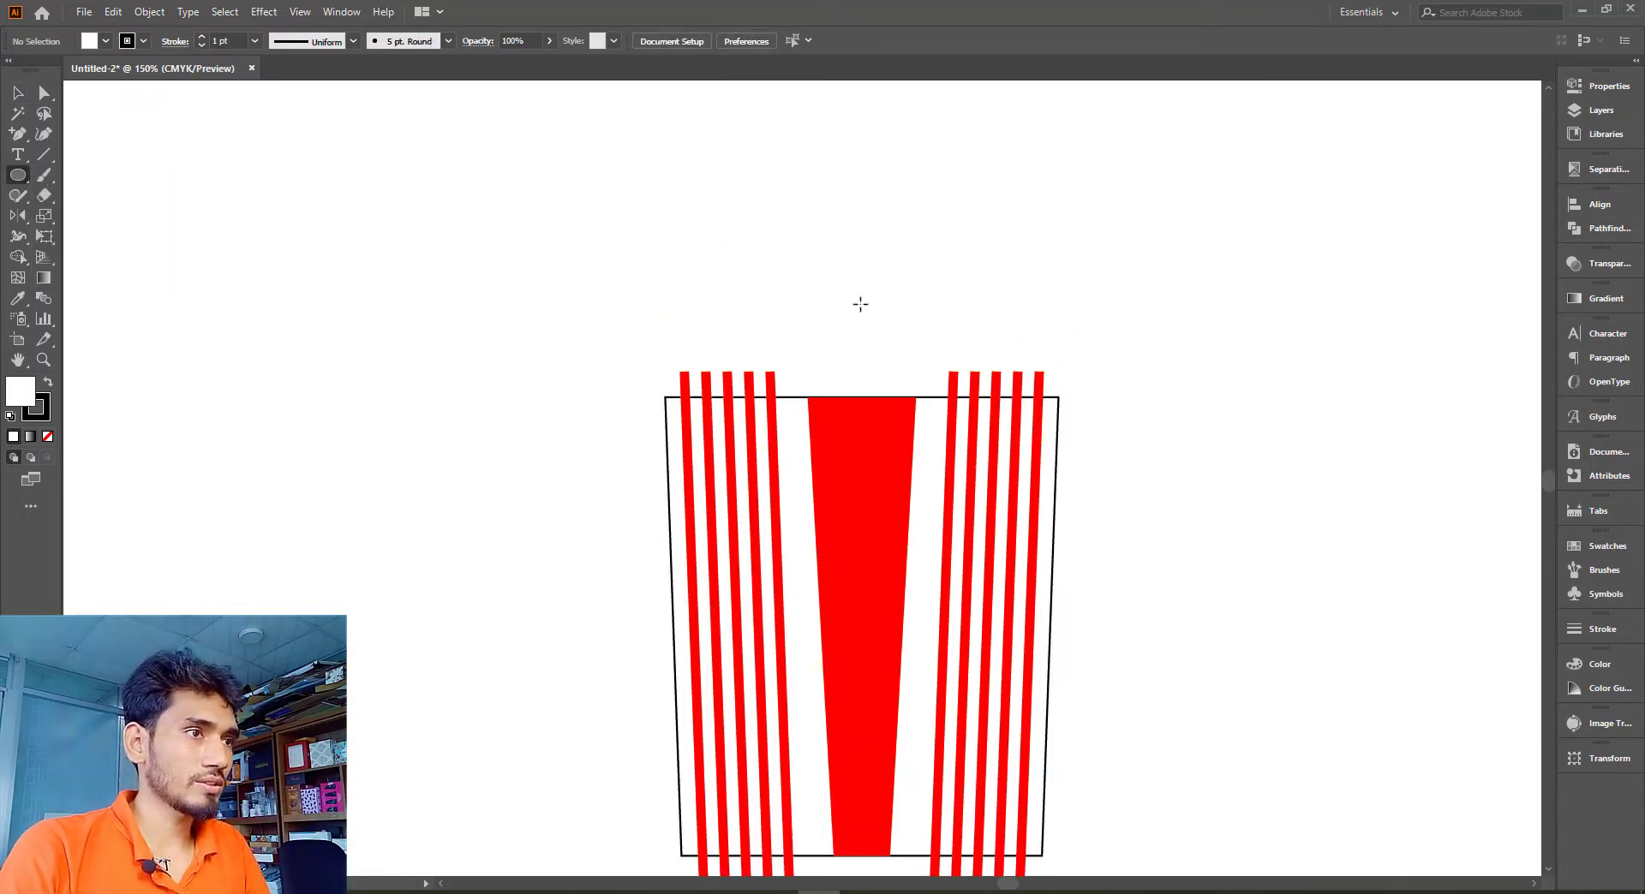
left_click_drag(860, 304, 934, 86)
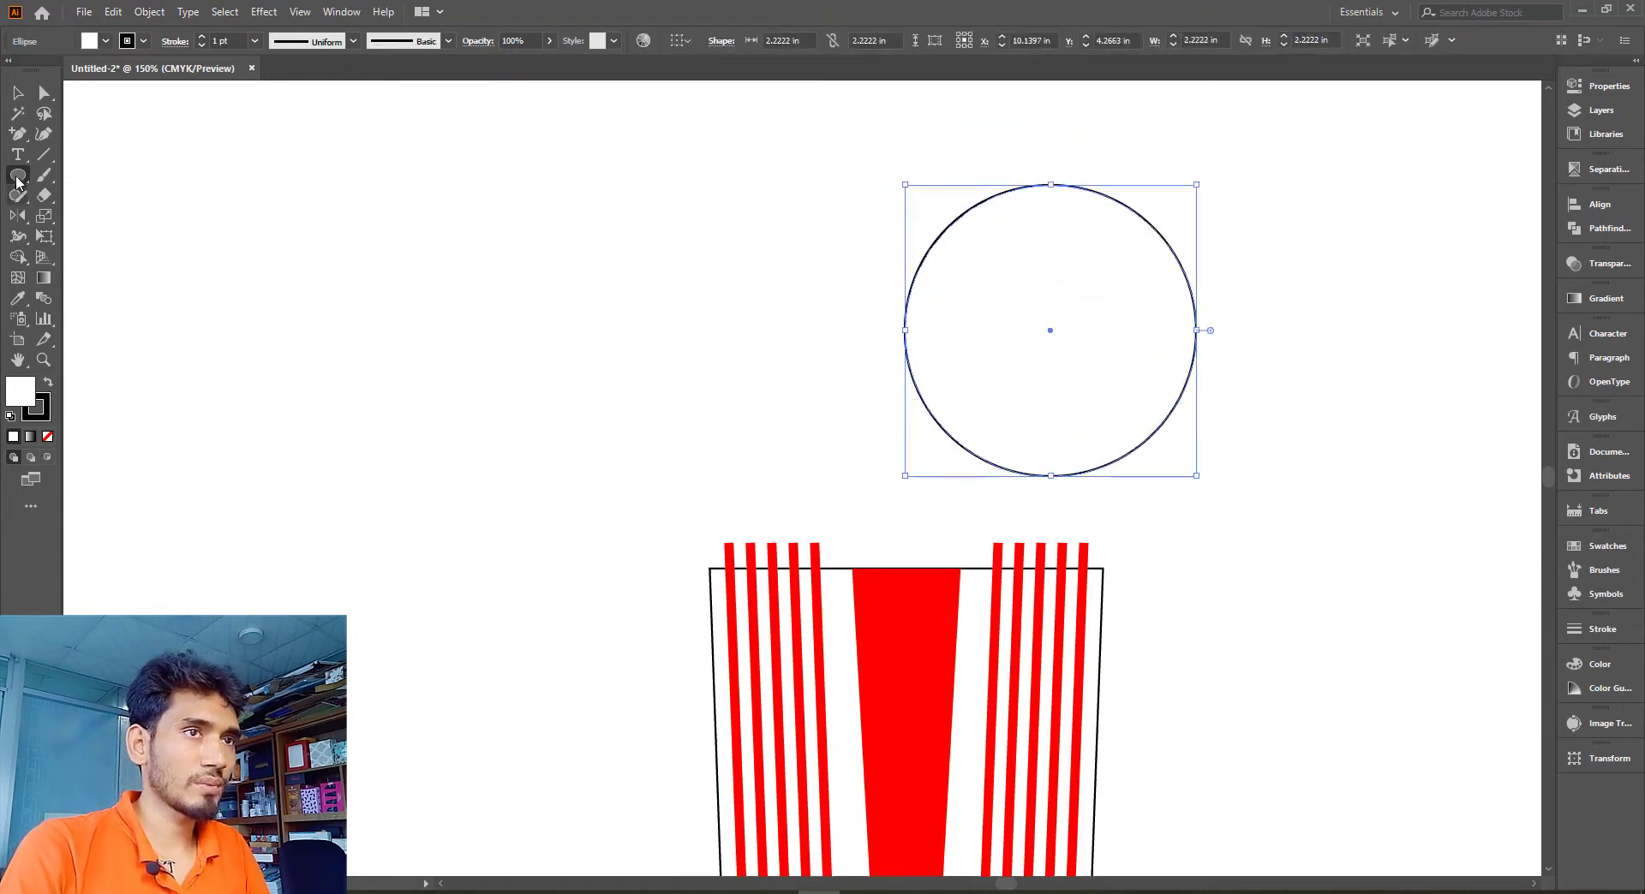
left_click(18, 92)
left_click_drag(1017, 357, 861, 487)
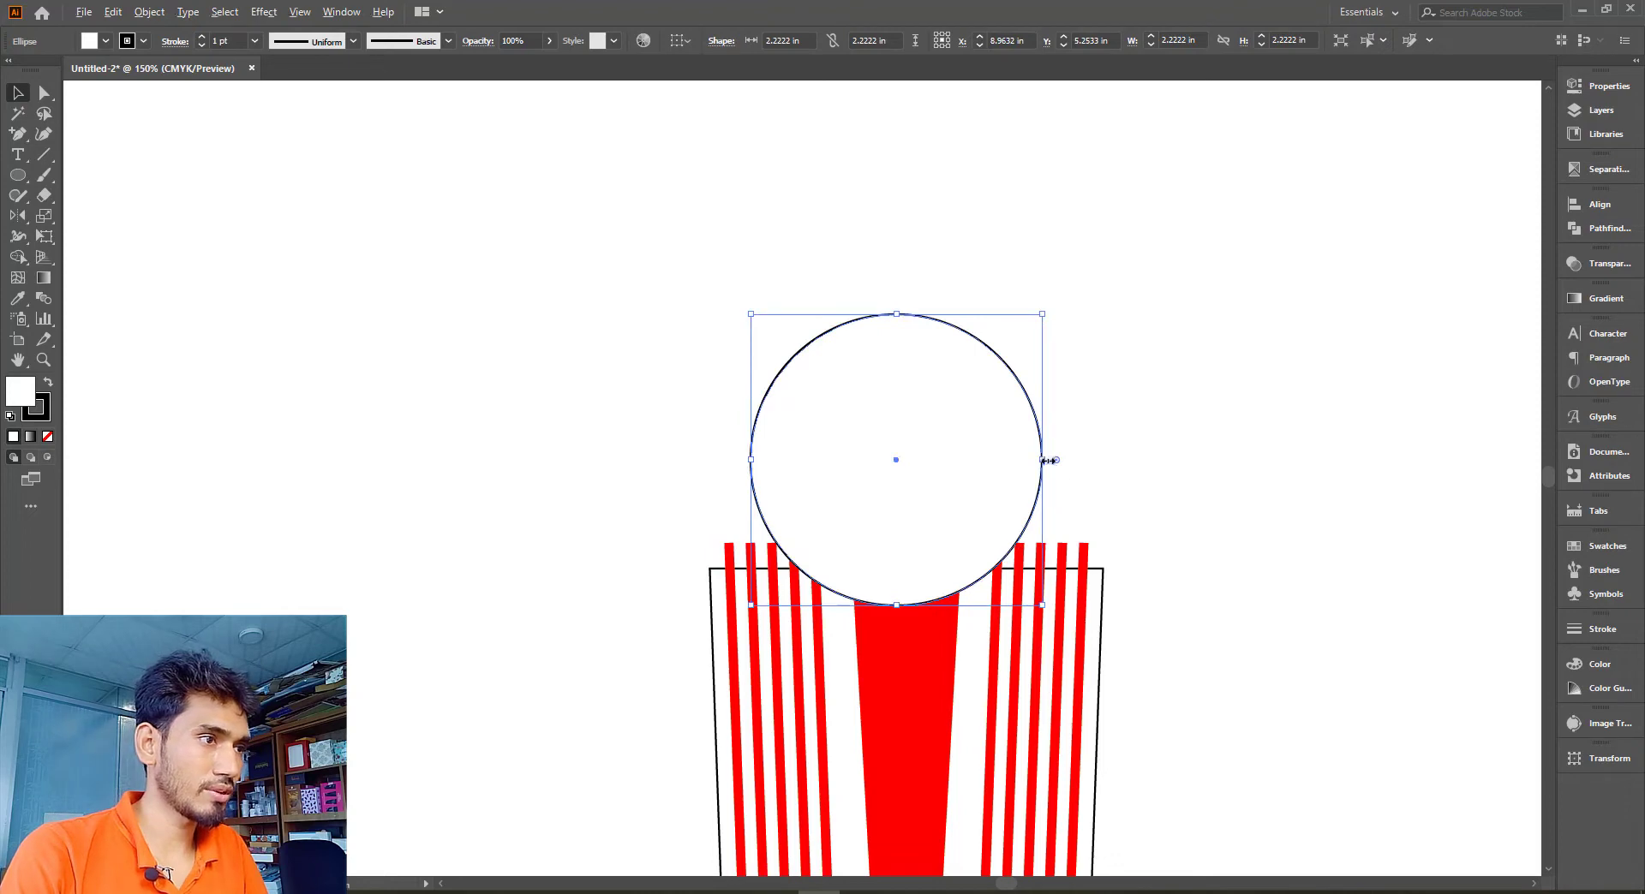
left_click_drag(1047, 460, 1167, 470)
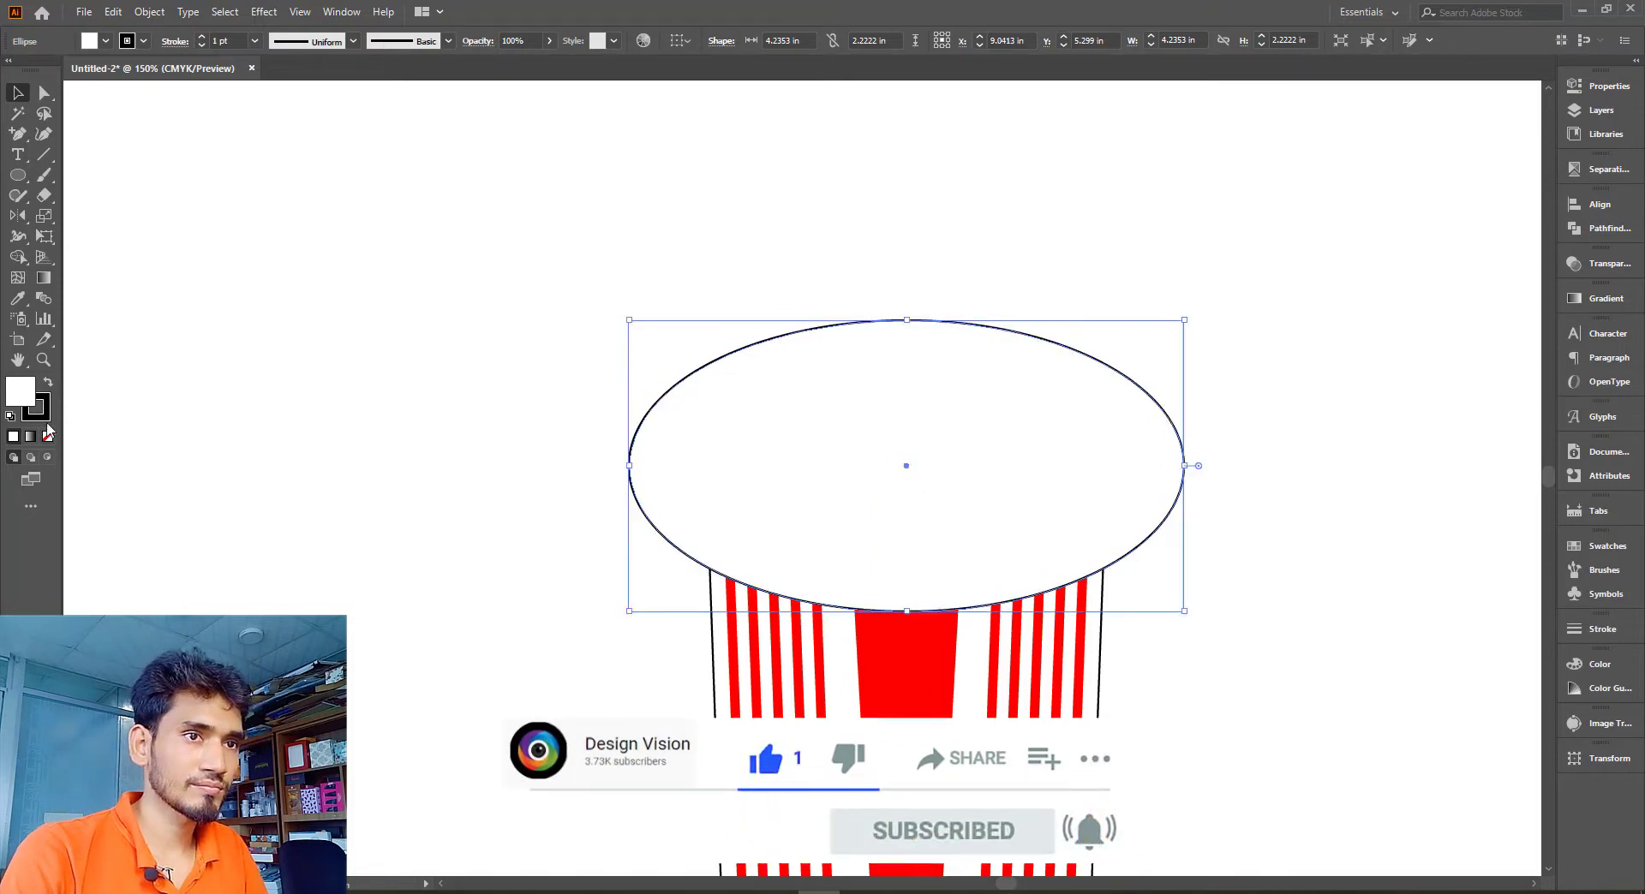
left_click(48, 436)
left_click(803, 366)
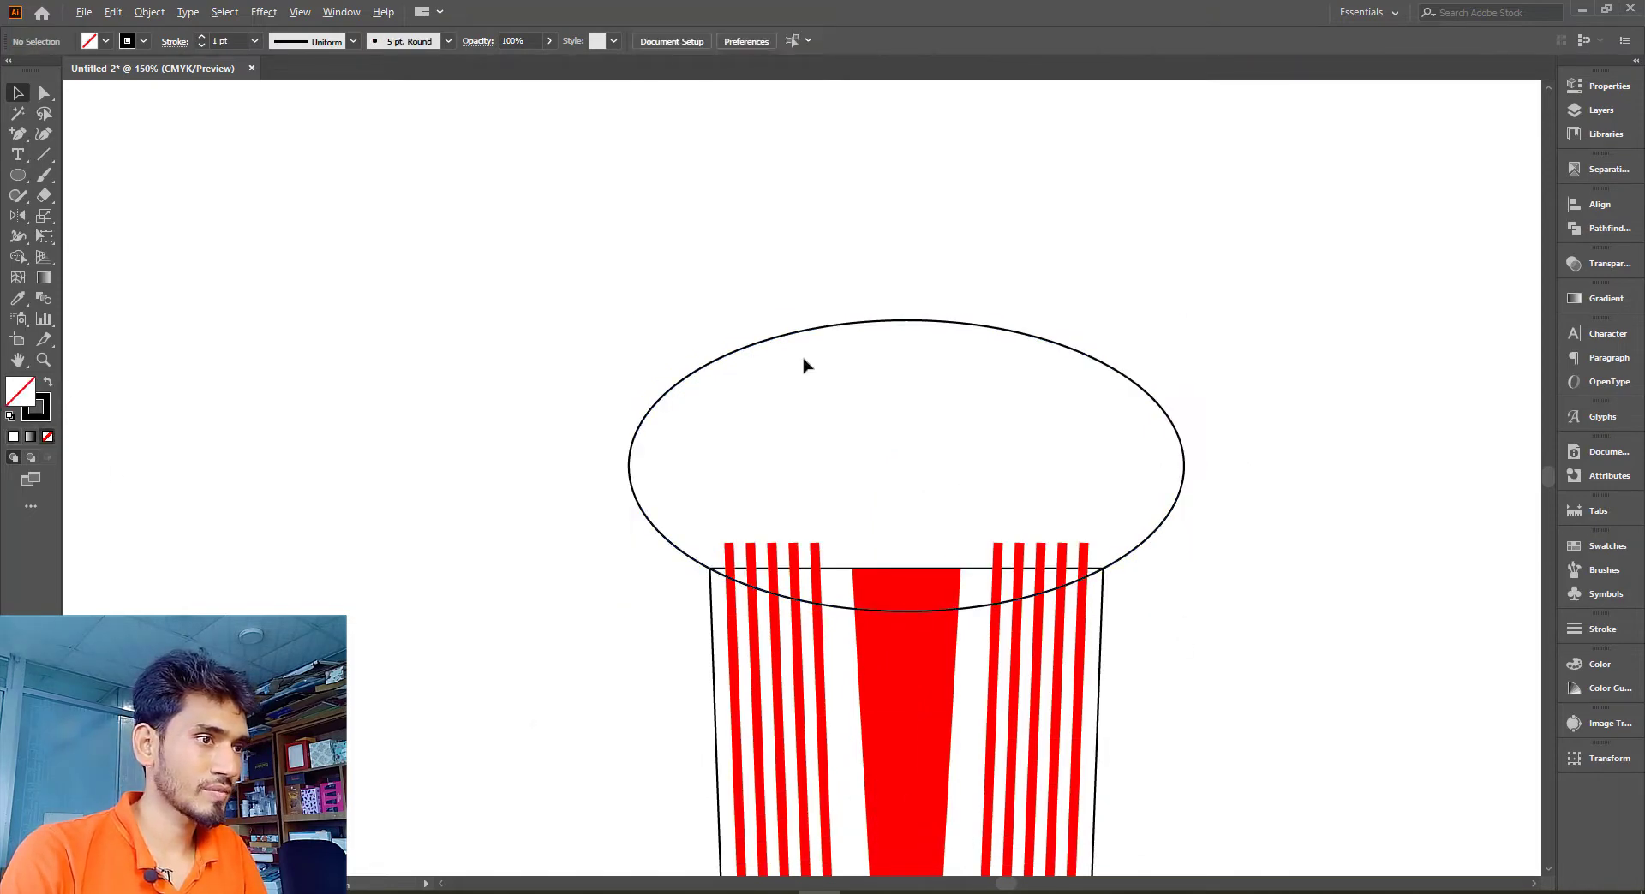
scroll(804, 366, "down", 1)
left_click_drag(477, 285, 1255, 605)
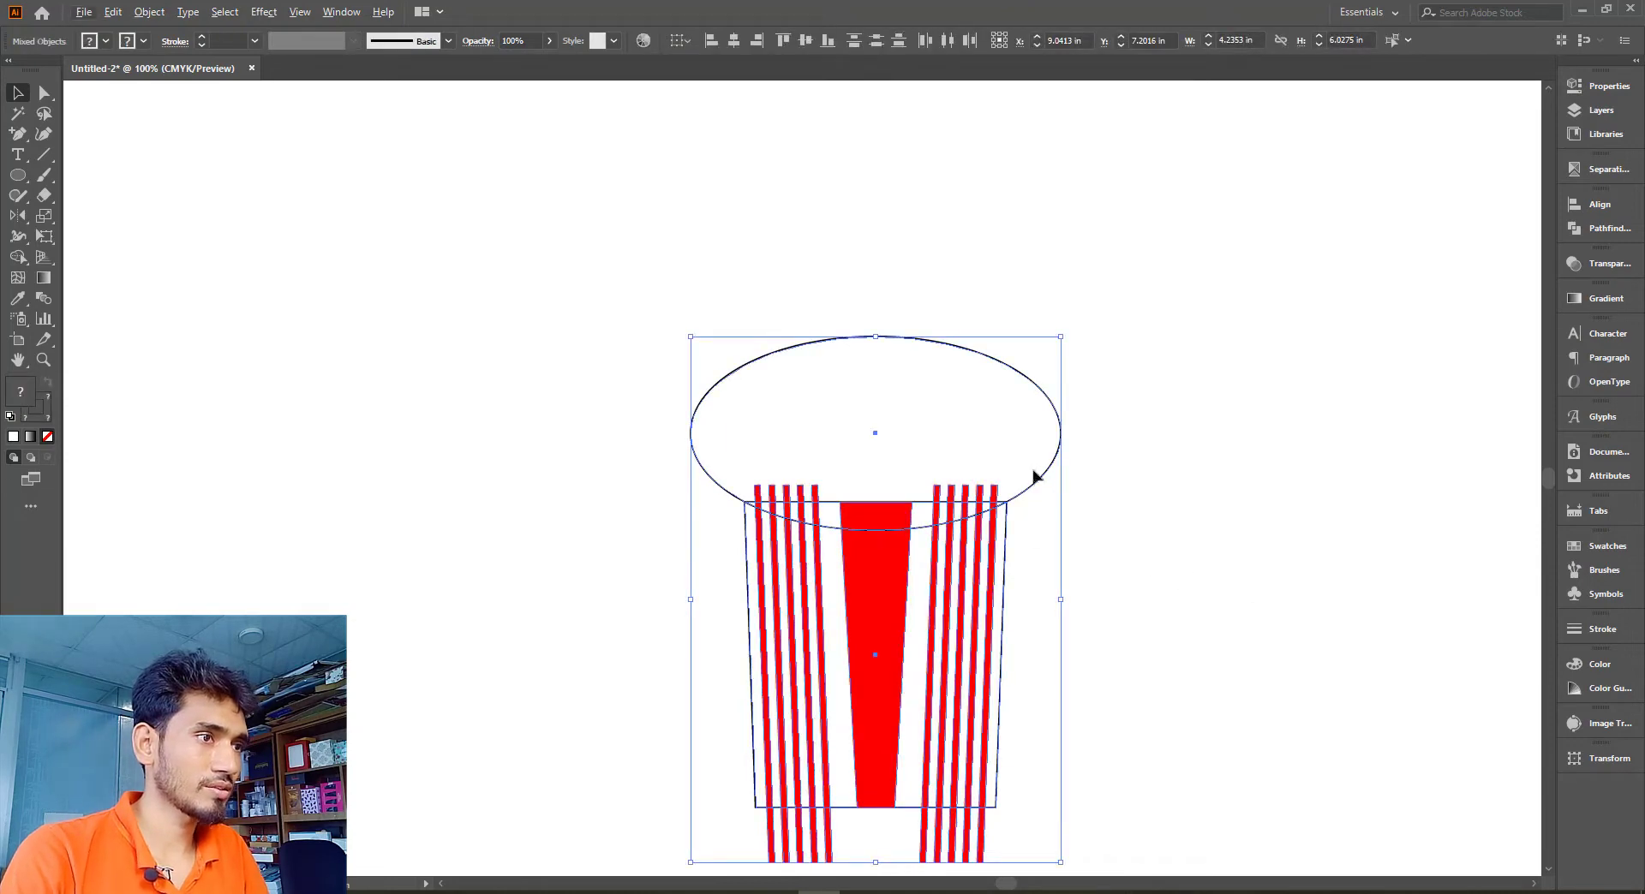
With Shape Builder, delete the ellipse region above the cup and stripe pieces above the curve
scroll(1034, 475, "down", 3)
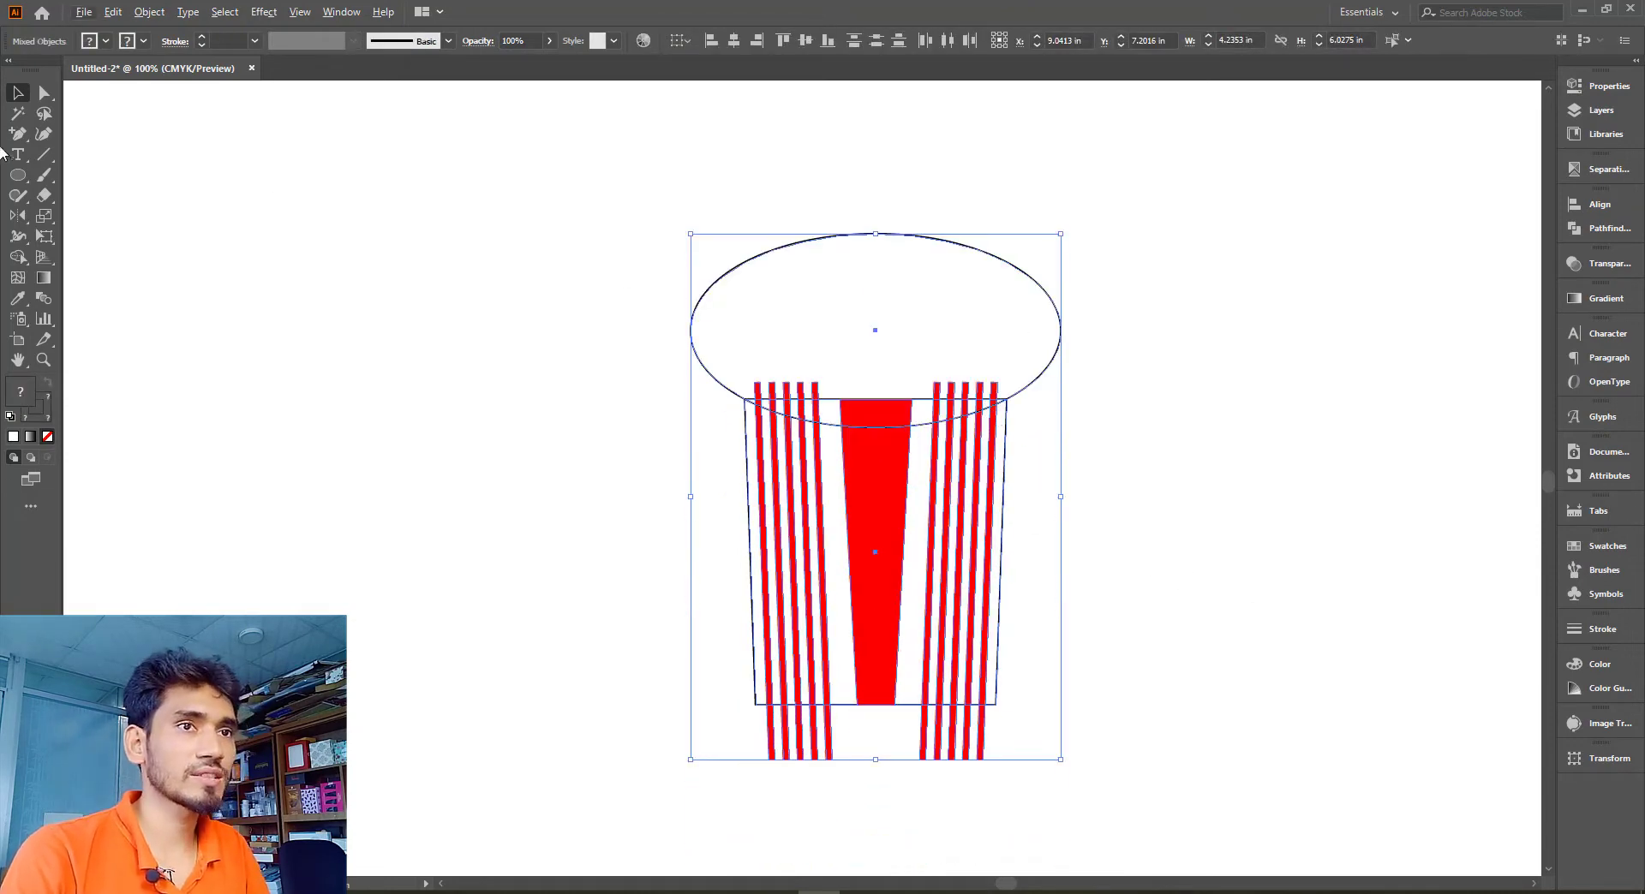
left_click(15, 257)
left_click_drag(700, 281, 846, 275)
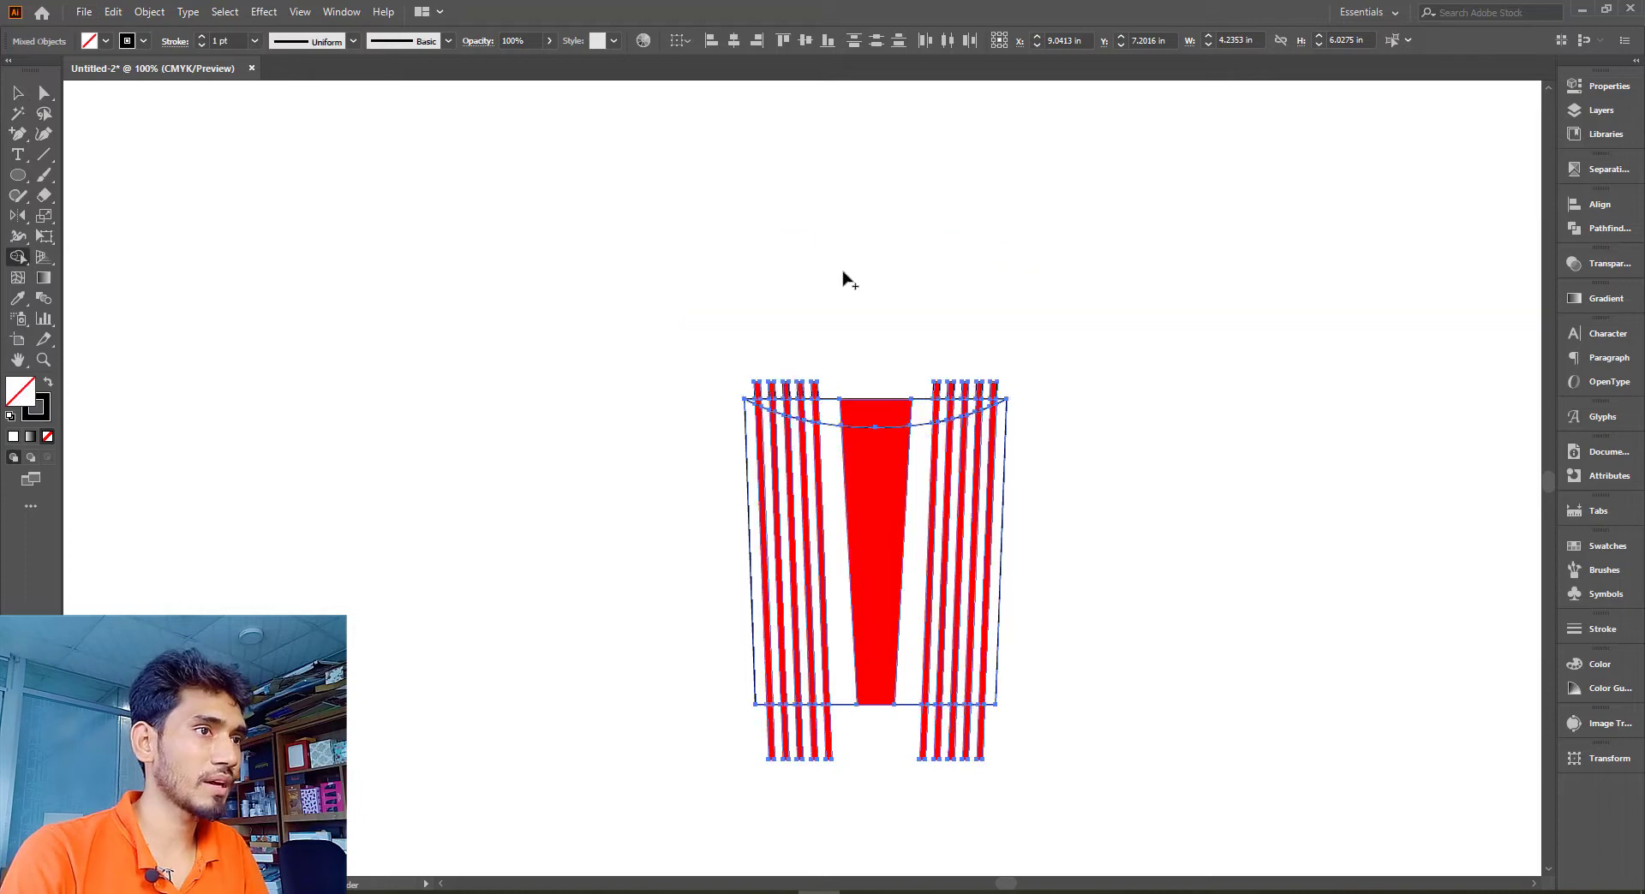
scroll(815, 334, "up", 2)
mouse_move(685, 435)
left_mouse_down()
mouse_move(966, 486)
mouse_move(1202, 388)
left_mouse_up()
left_click_drag(715, 477, 717, 479)
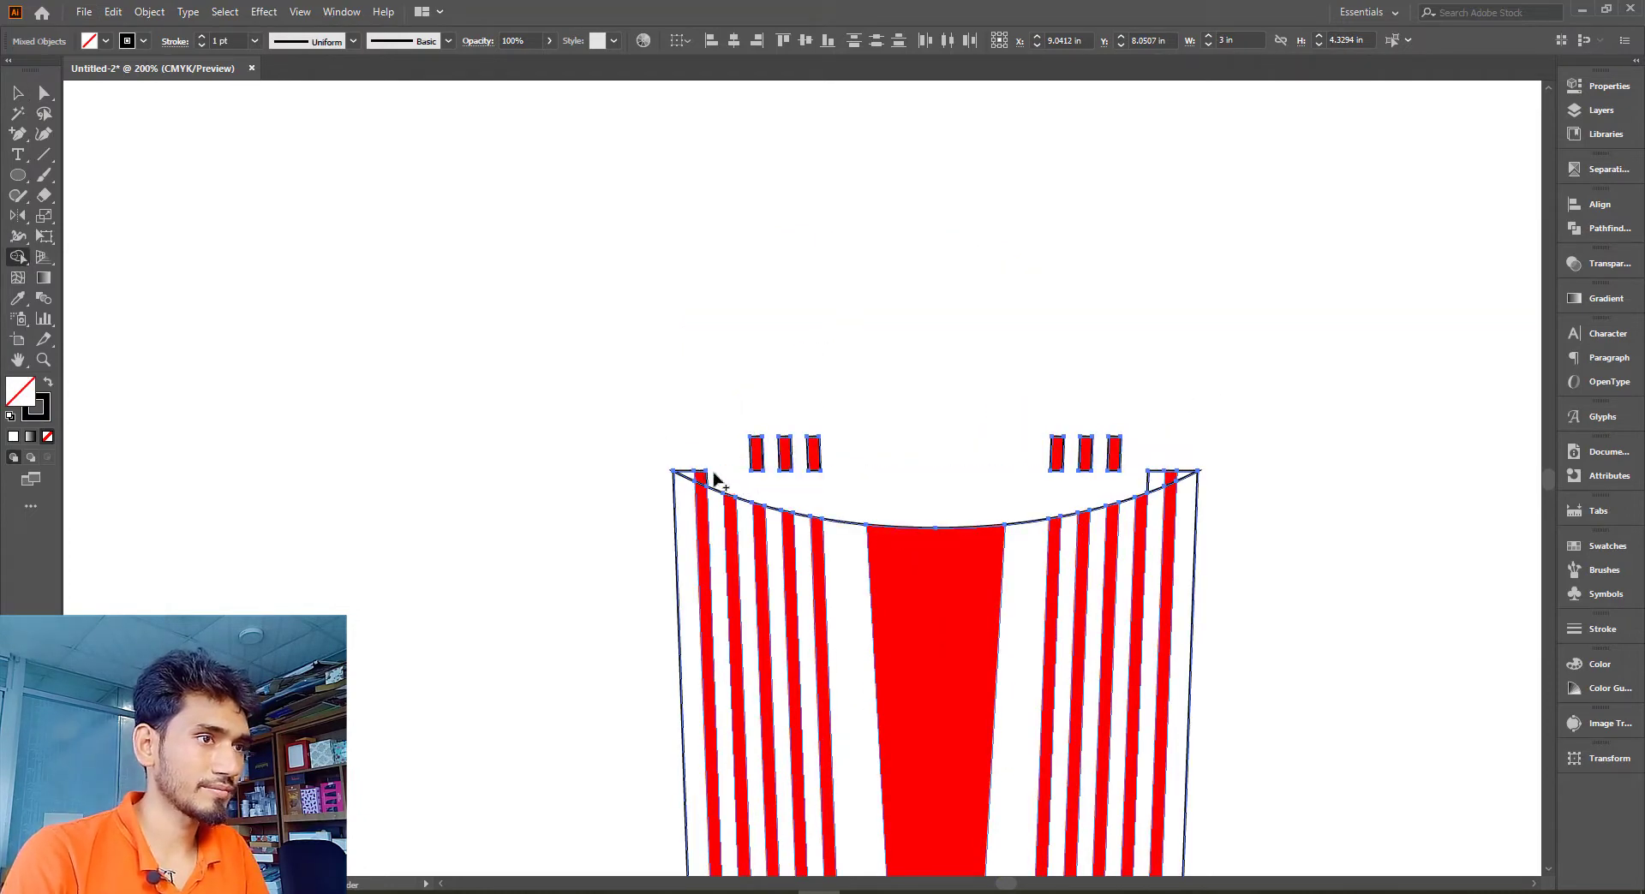
scroll(696, 480, "up", 3)
left_click(651, 467, "alt")
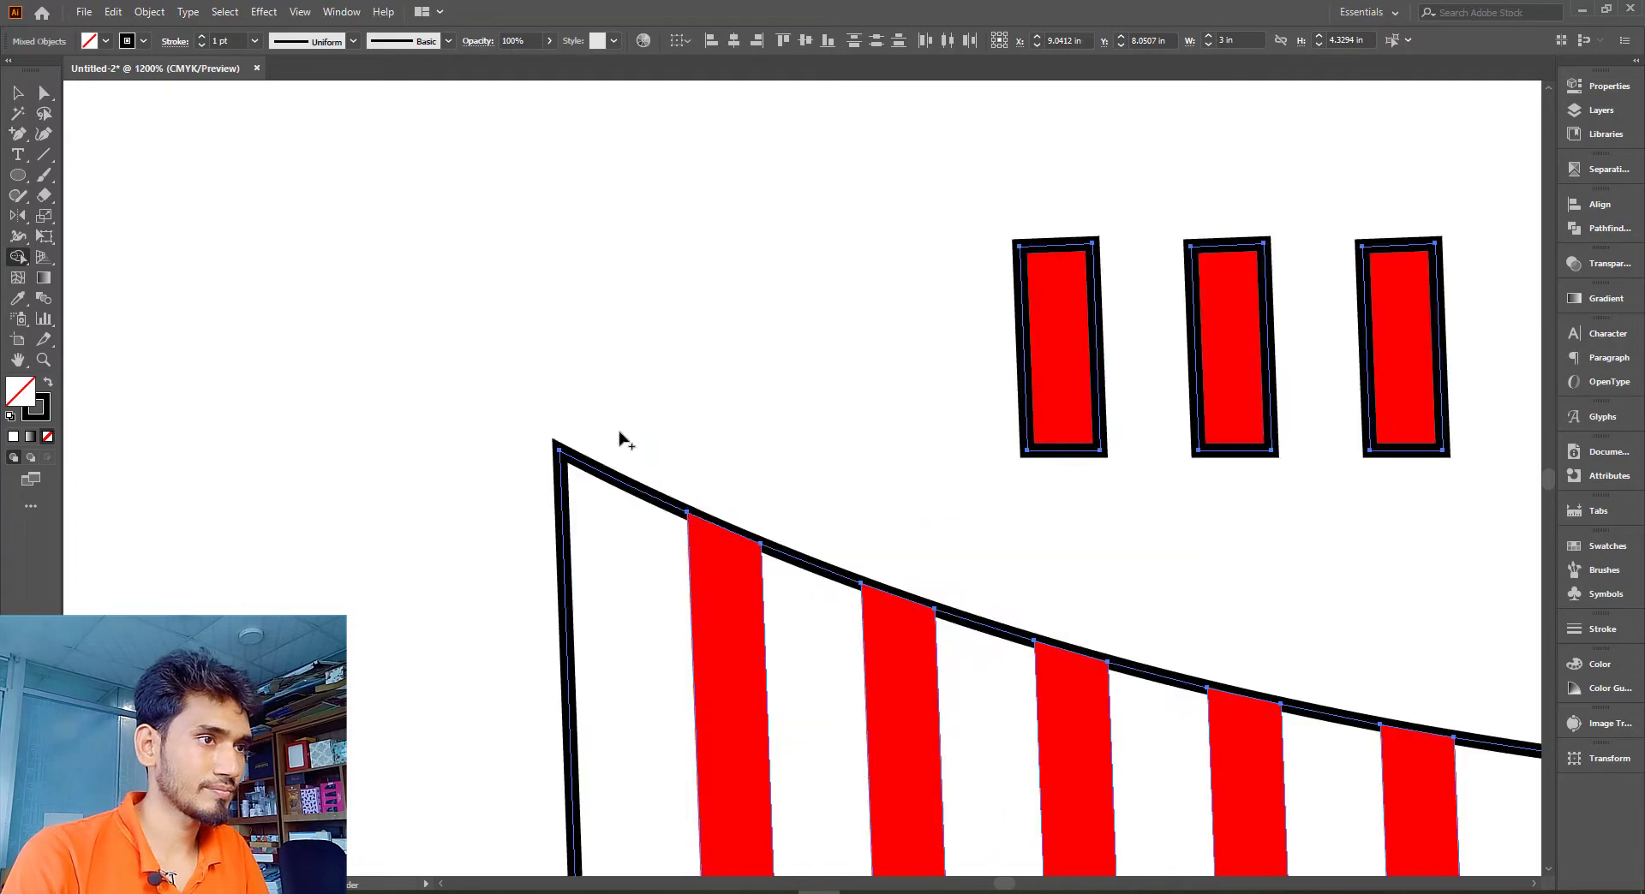
scroll(630, 437, "down", 2)
Remove the remaining stripe stubs at the top-right corner and below the base
left_click_drag(666, 375, 1023, 382)
scroll(1006, 374, "down", 4)
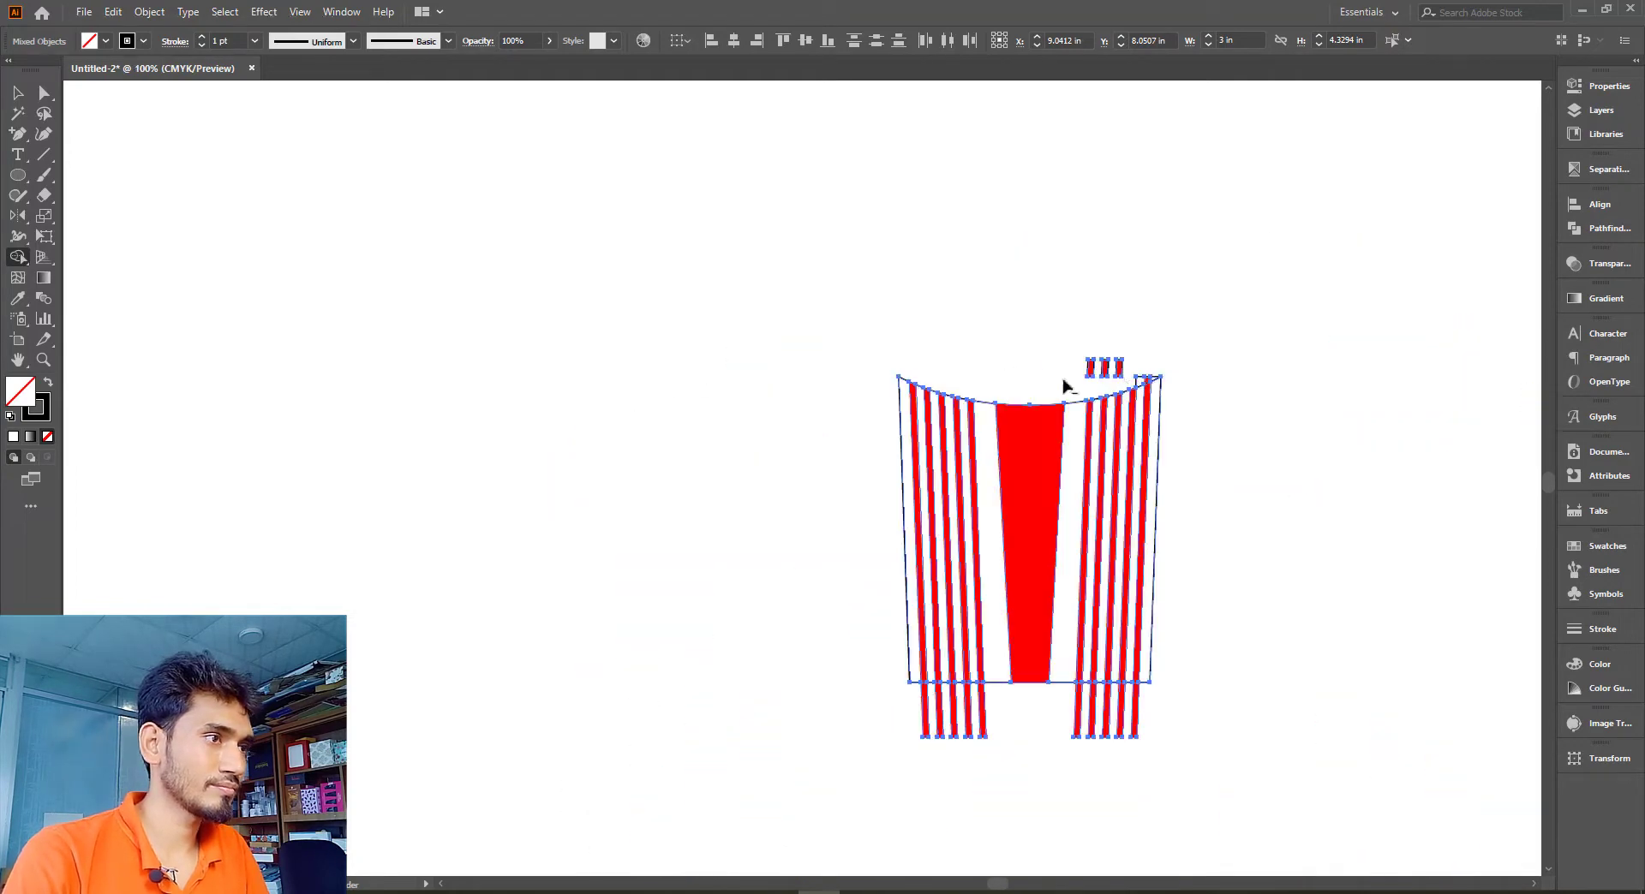
left_click_drag(1152, 378, 1153, 373)
scroll(1148, 381, "up", 5)
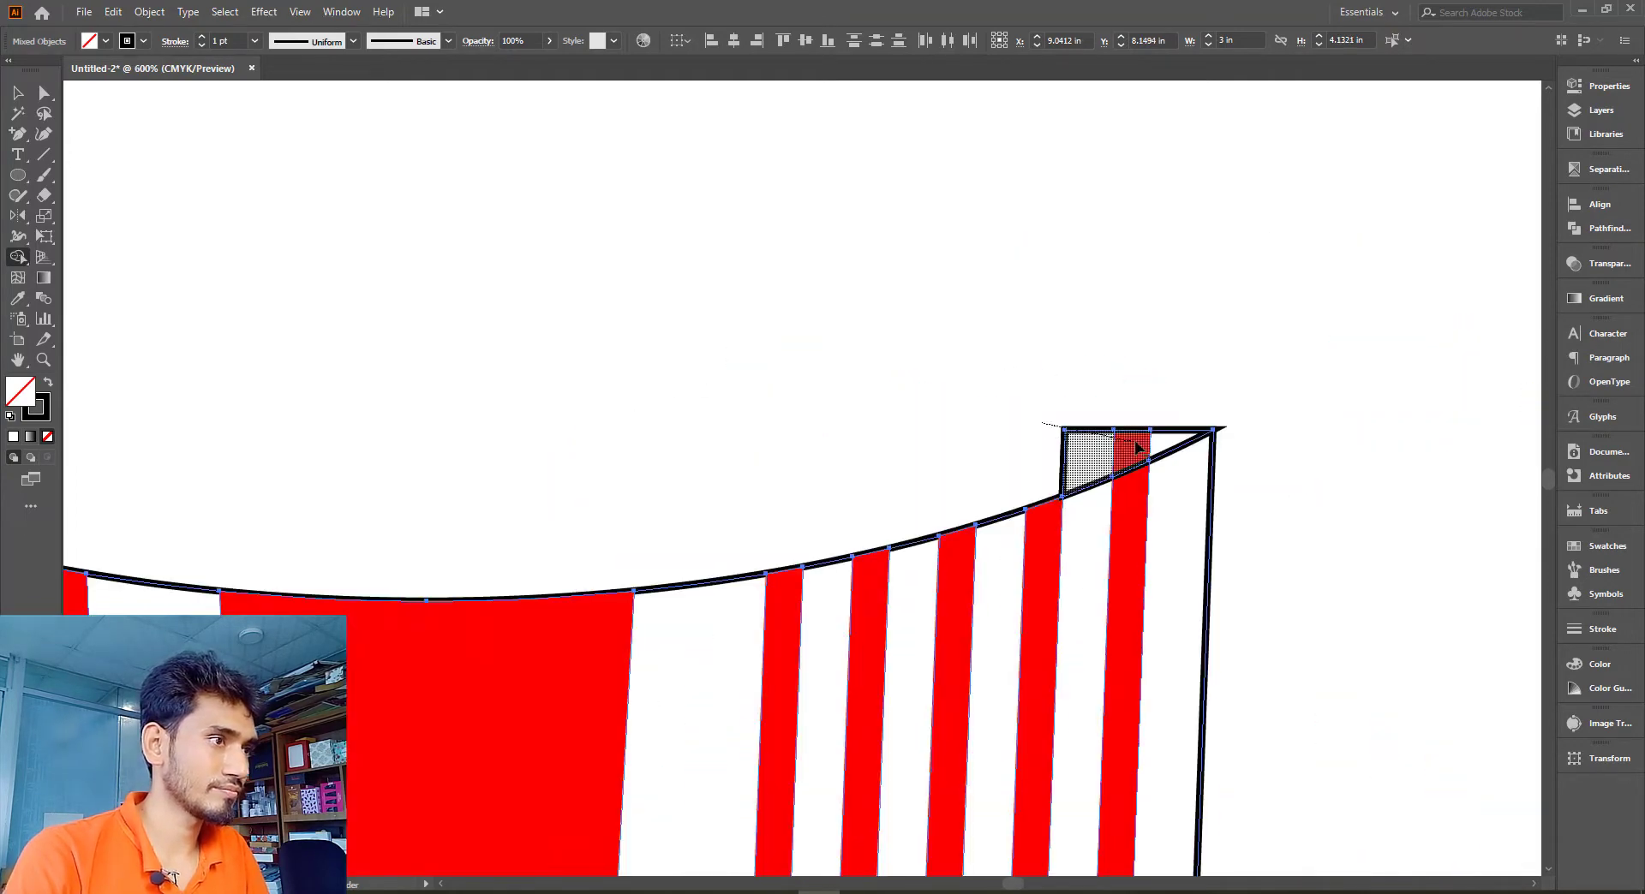
scroll(1134, 338, "down", 2)
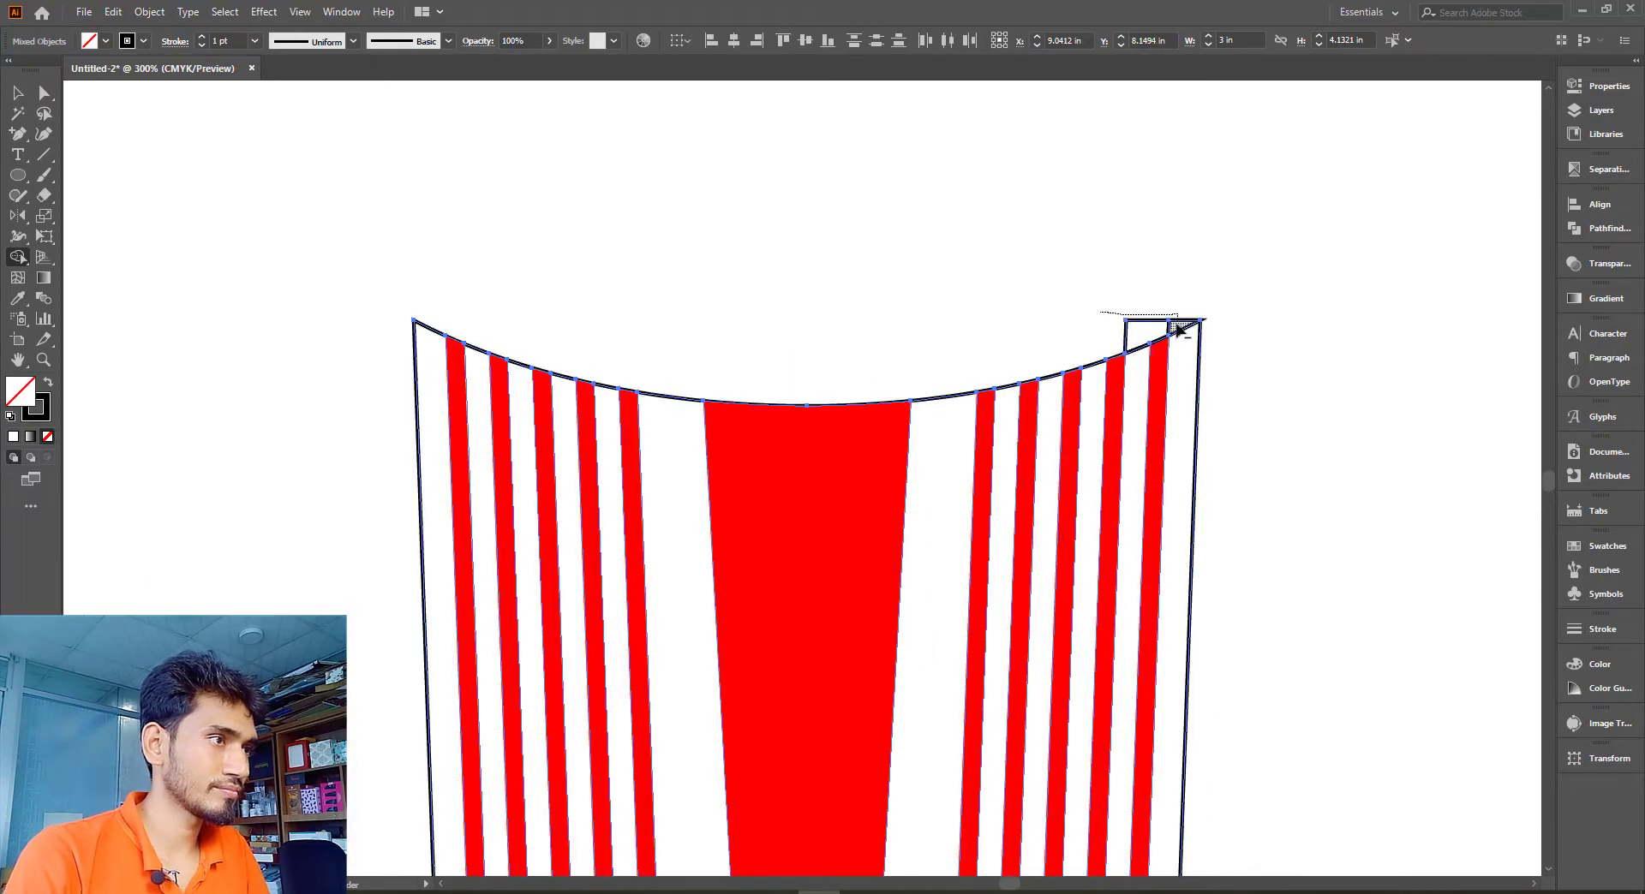
left_click(1131, 339, "alt")
scroll(1017, 289, "down", 2)
scroll(797, 690, "down", 2)
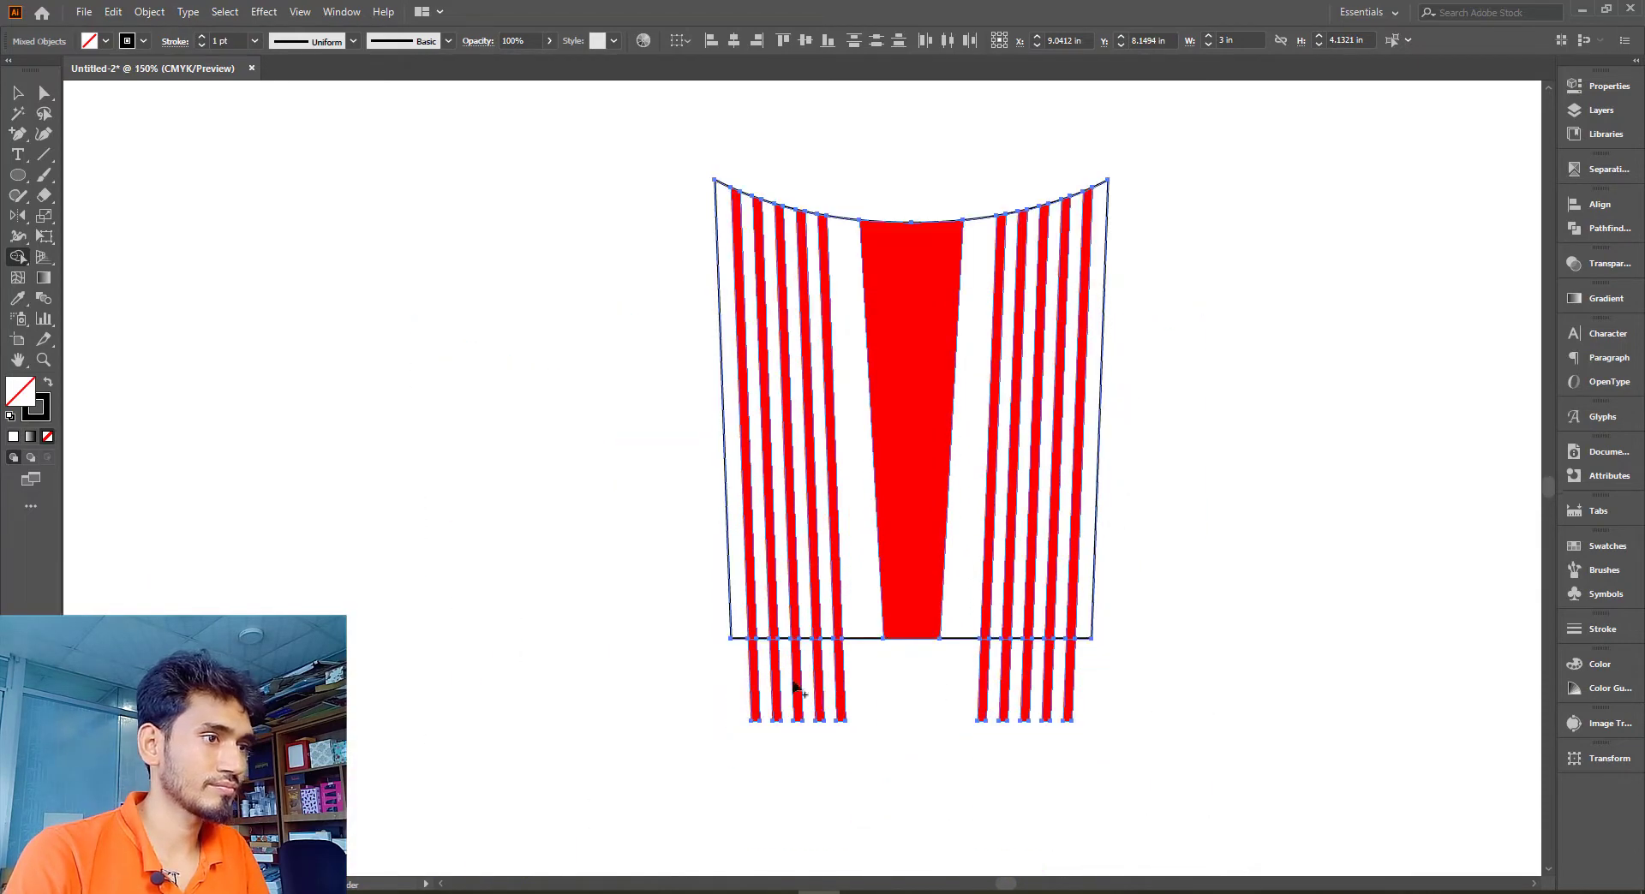
left_click_drag(716, 668, 1217, 679)
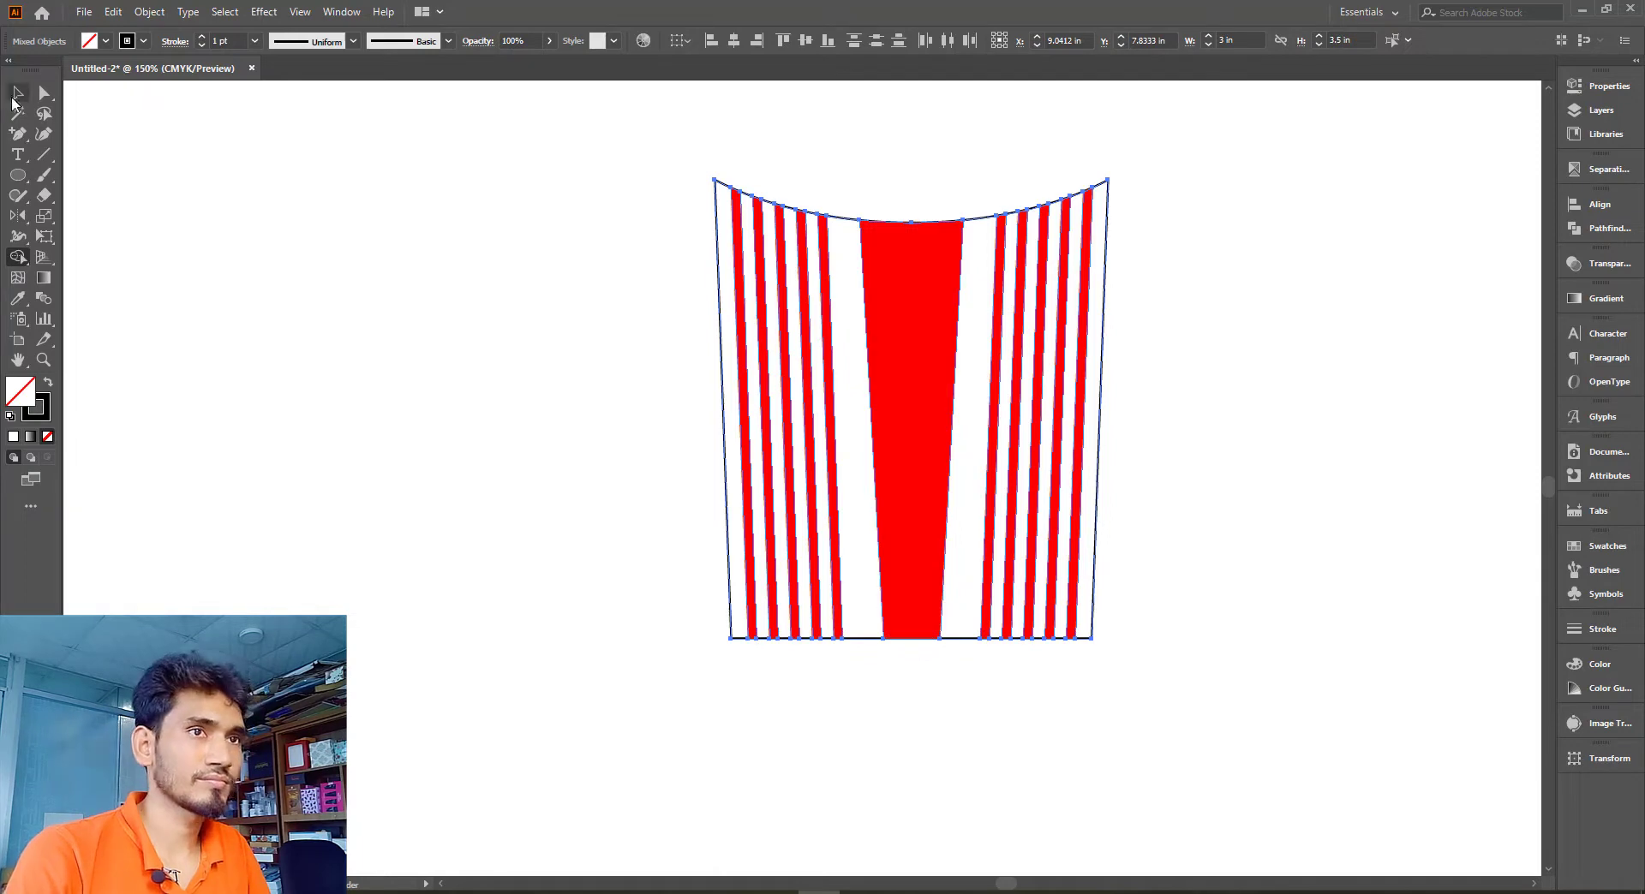
Thin the cup's outer outline stroke to 0.5 pt
left_click(15, 93)
left_click(512, 284)
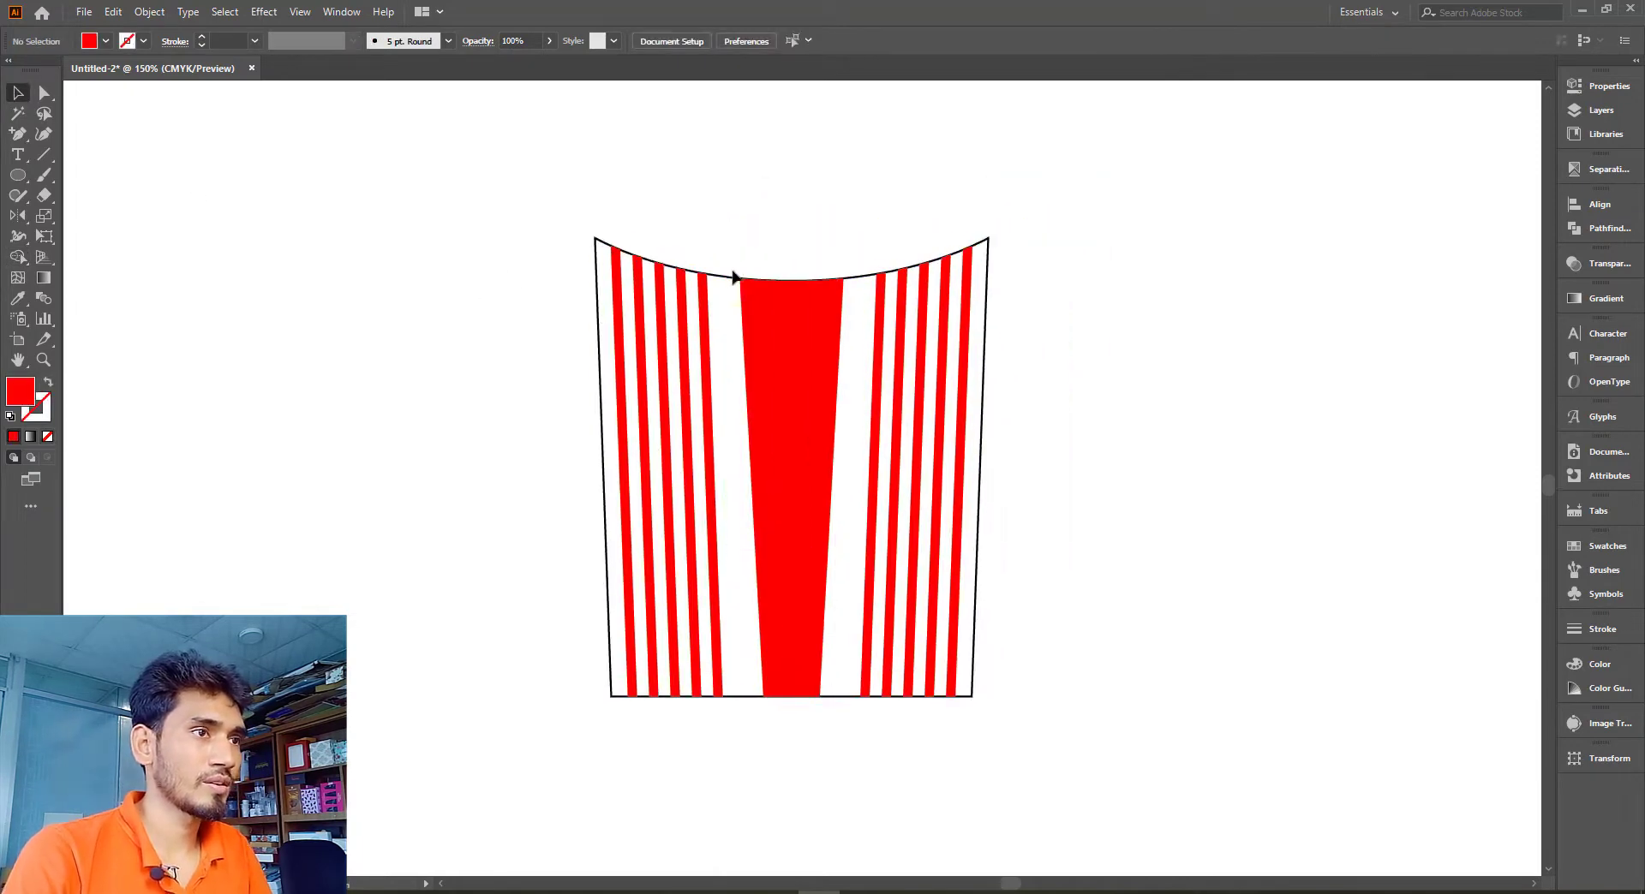
left_click(724, 285)
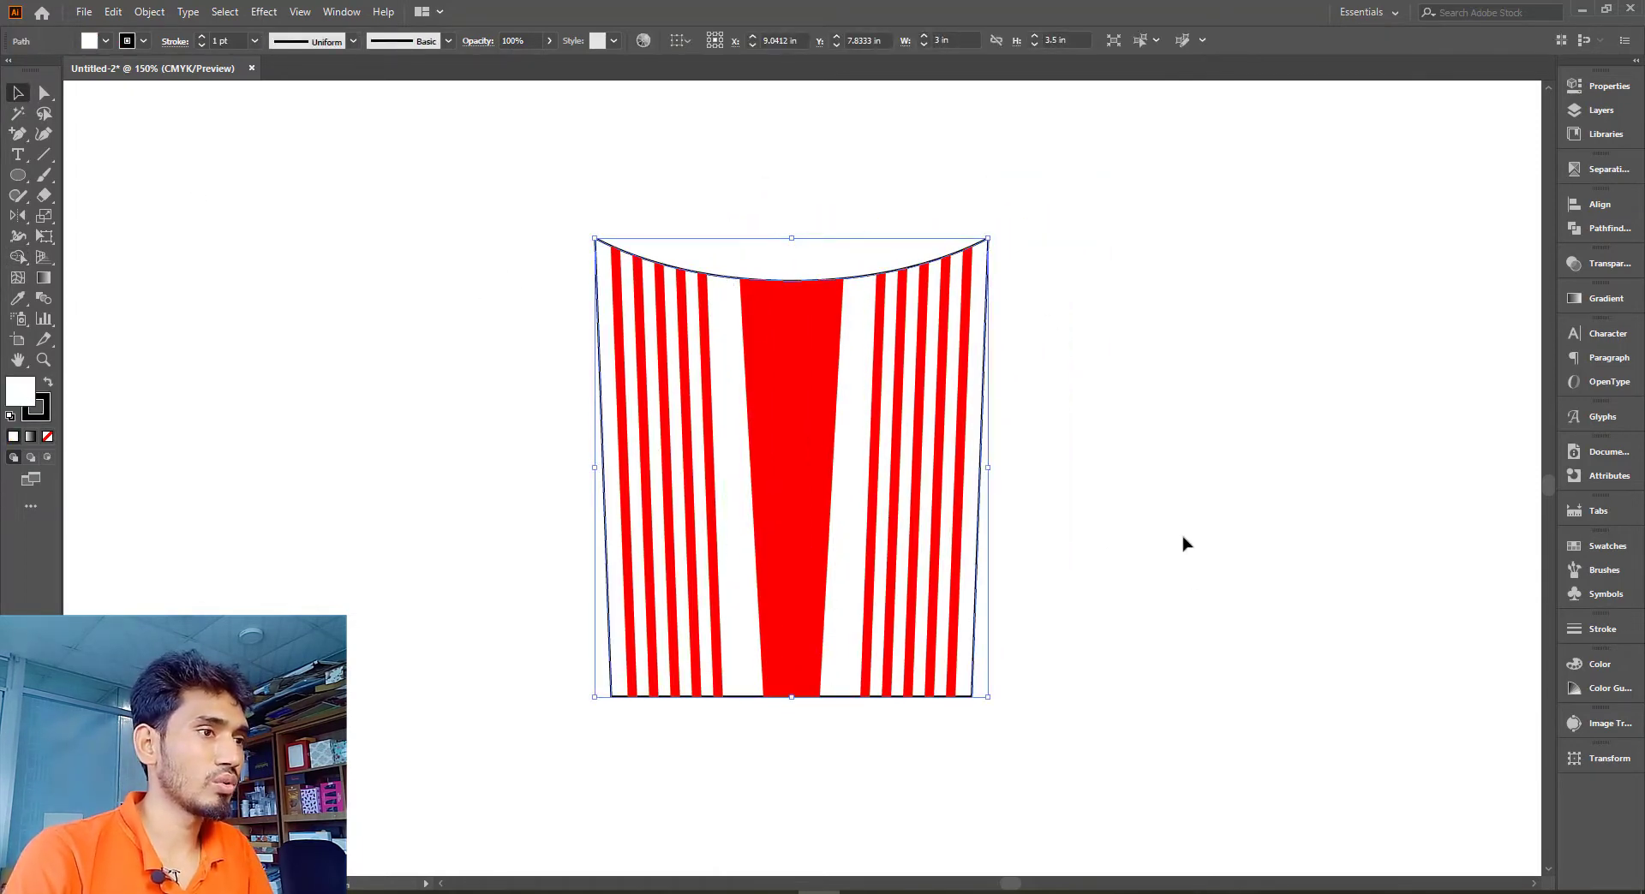
left_click(1176, 565)
mouse_move(504, 224)
left_mouse_down()
mouse_move(1133, 740)
mouse_move(1120, 623)
left_mouse_up()
left_click(828, 303)
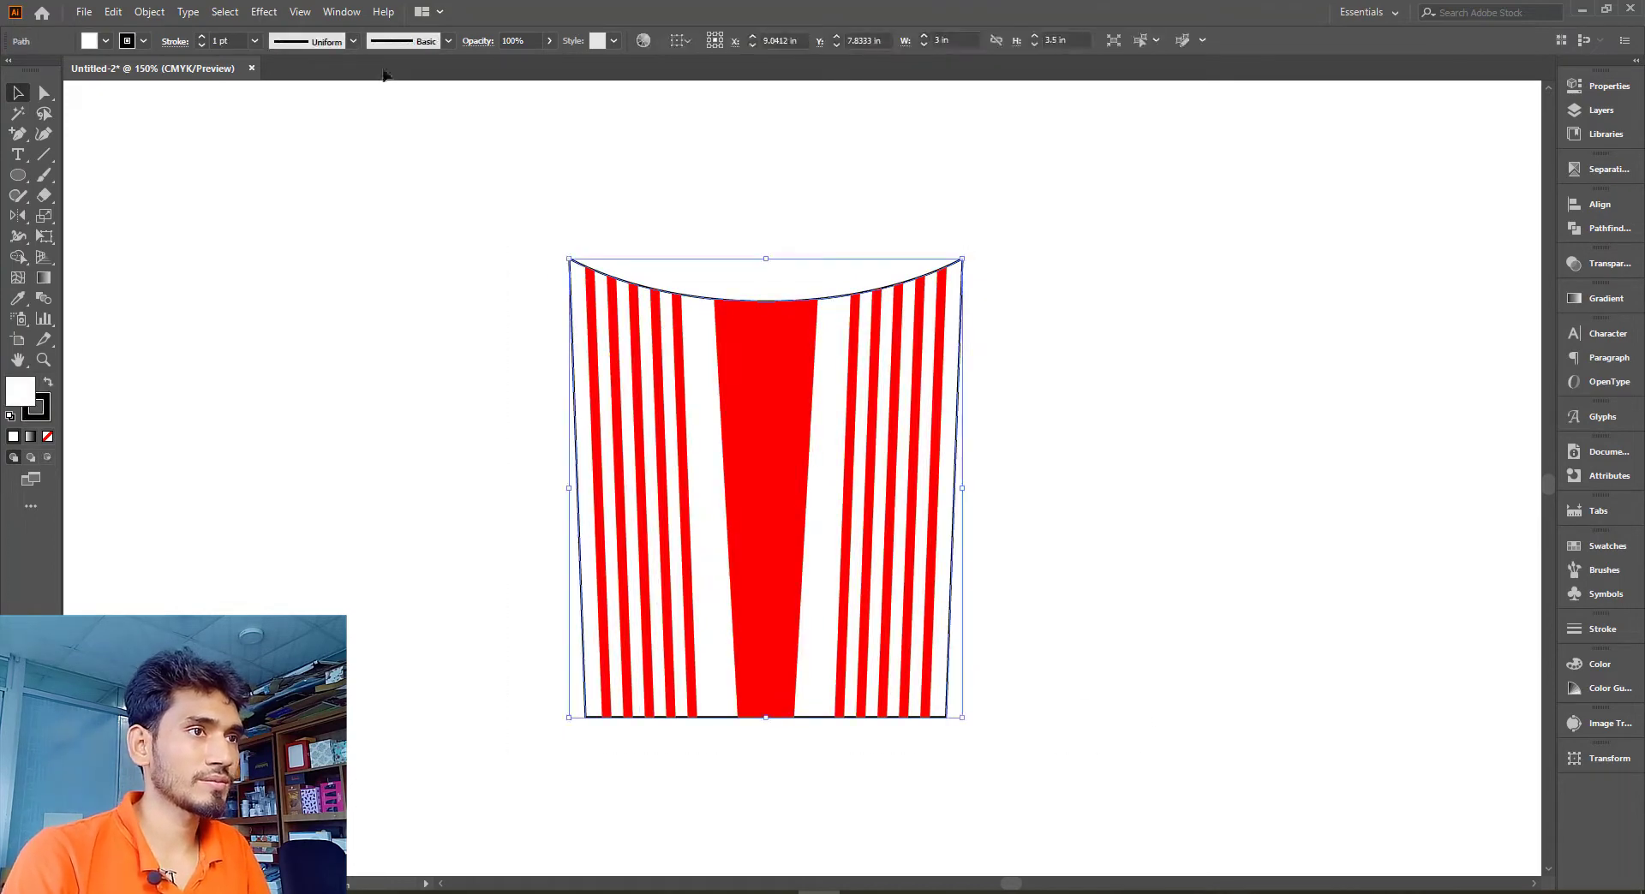
left_click(201, 44)
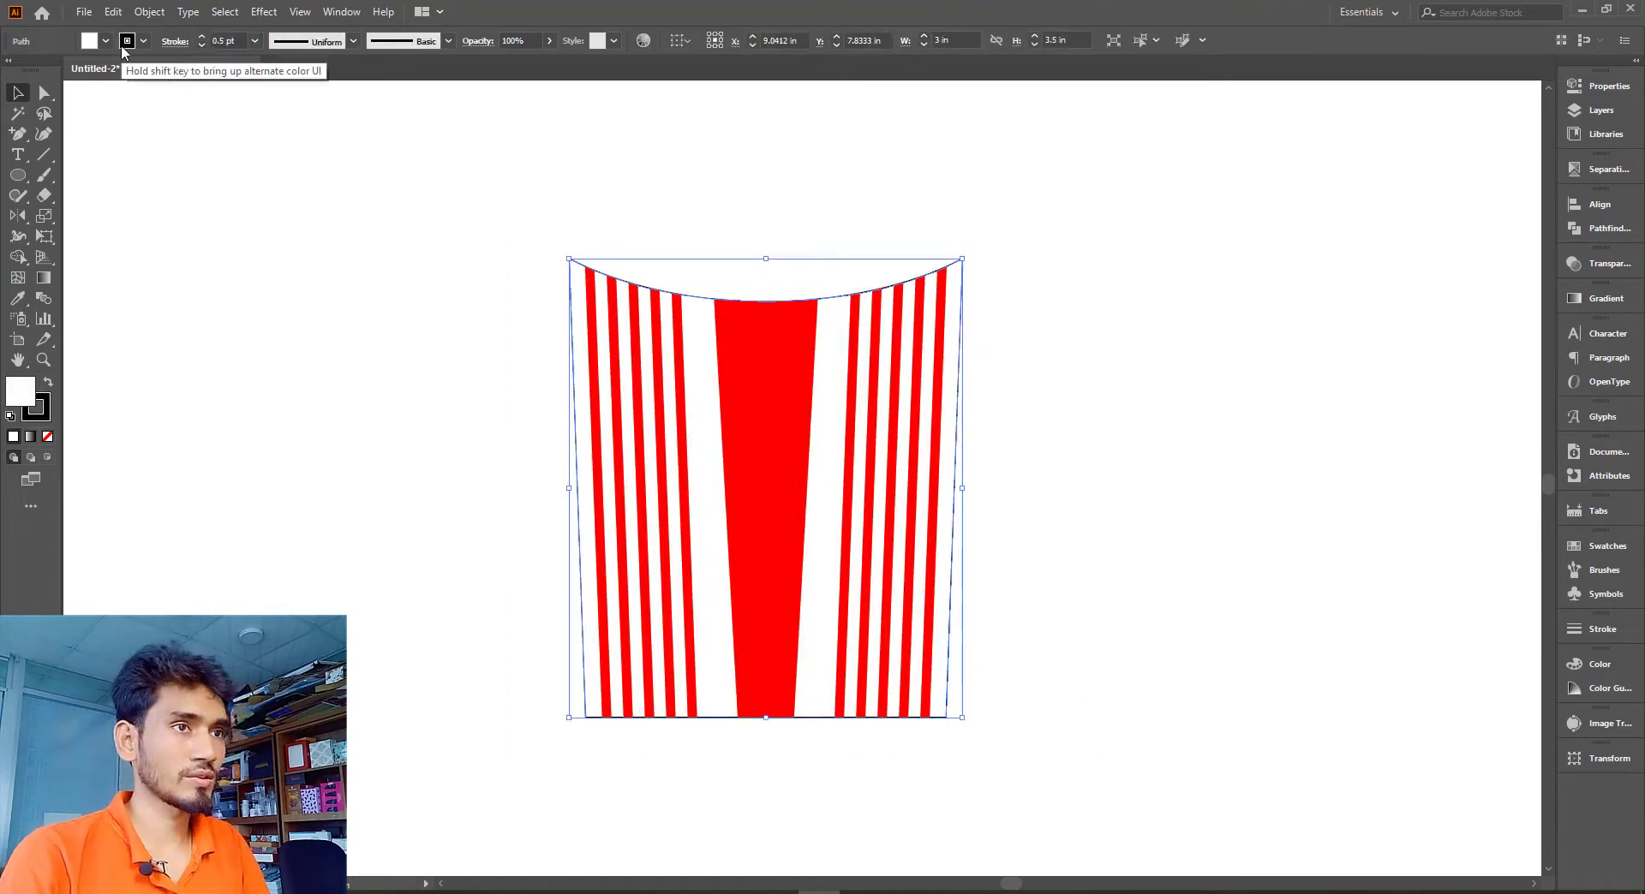
left_click(1017, 408)
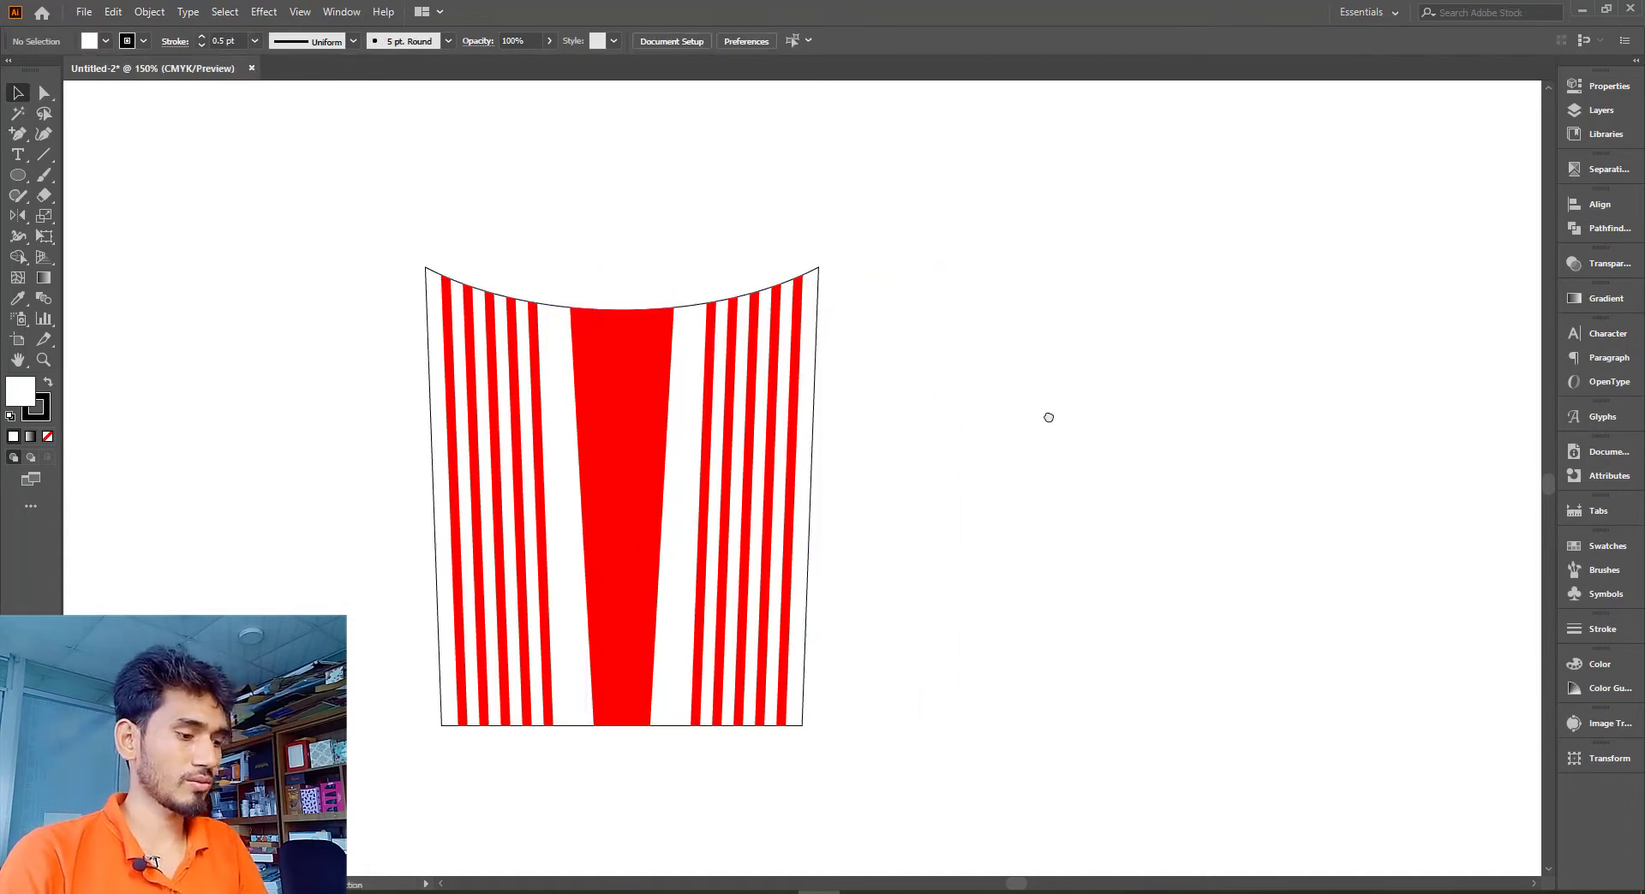
Move the French Fries logo onto the cup
left_click_drag(963, 341, 1400, 719)
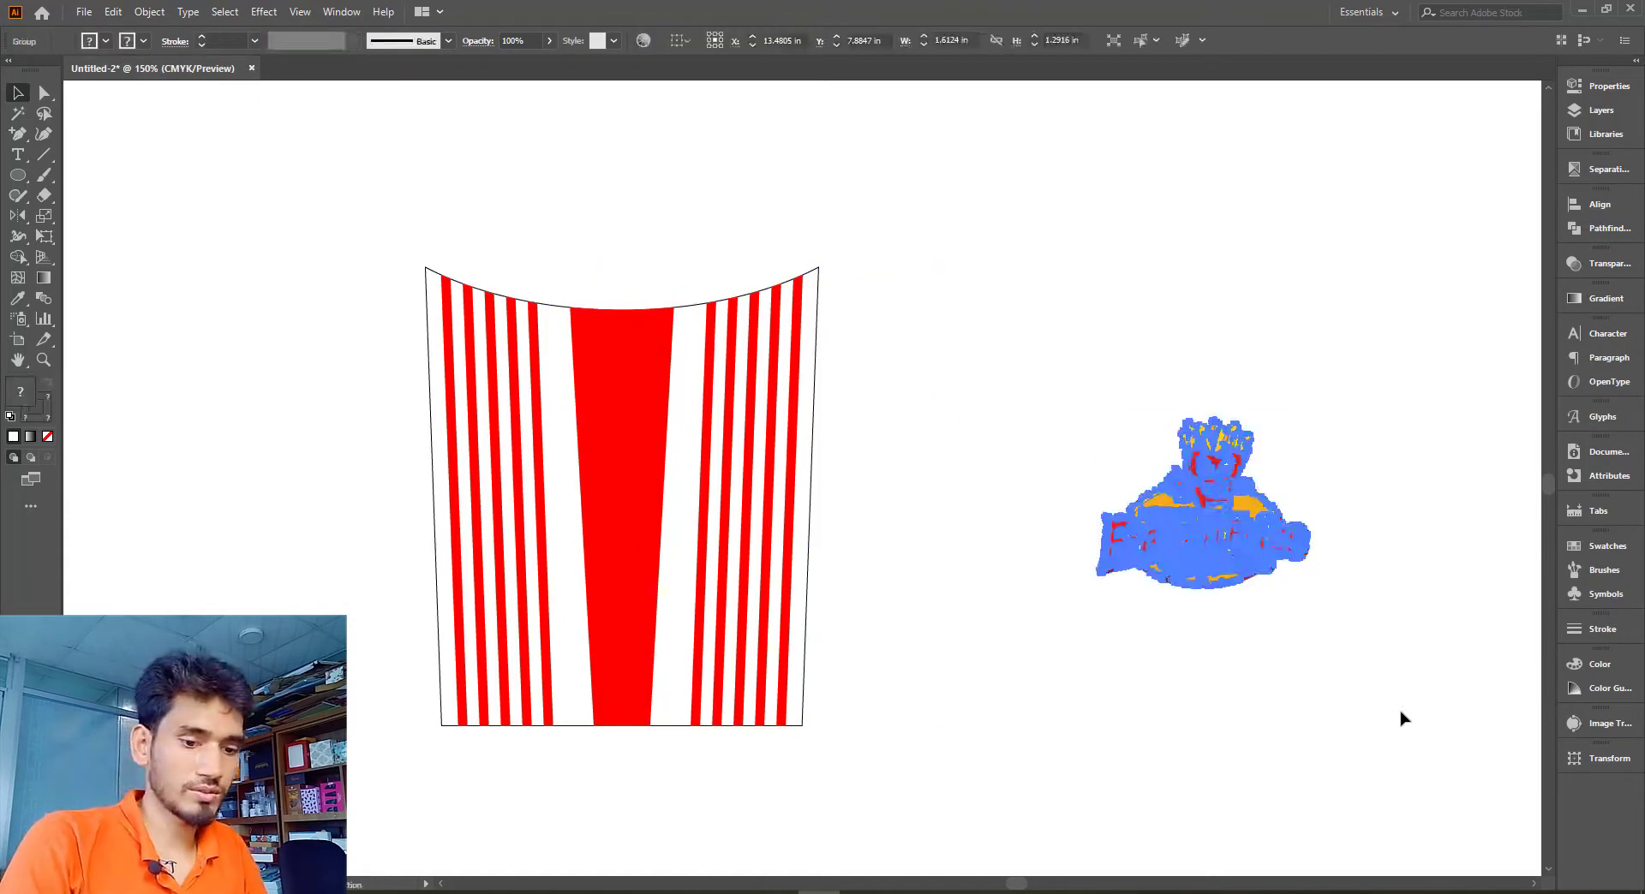
left_click(1185, 700)
mouse_move(1366, 580)
left_mouse_down()
mouse_move(759, 593)
mouse_move(776, 576)
left_mouse_up()
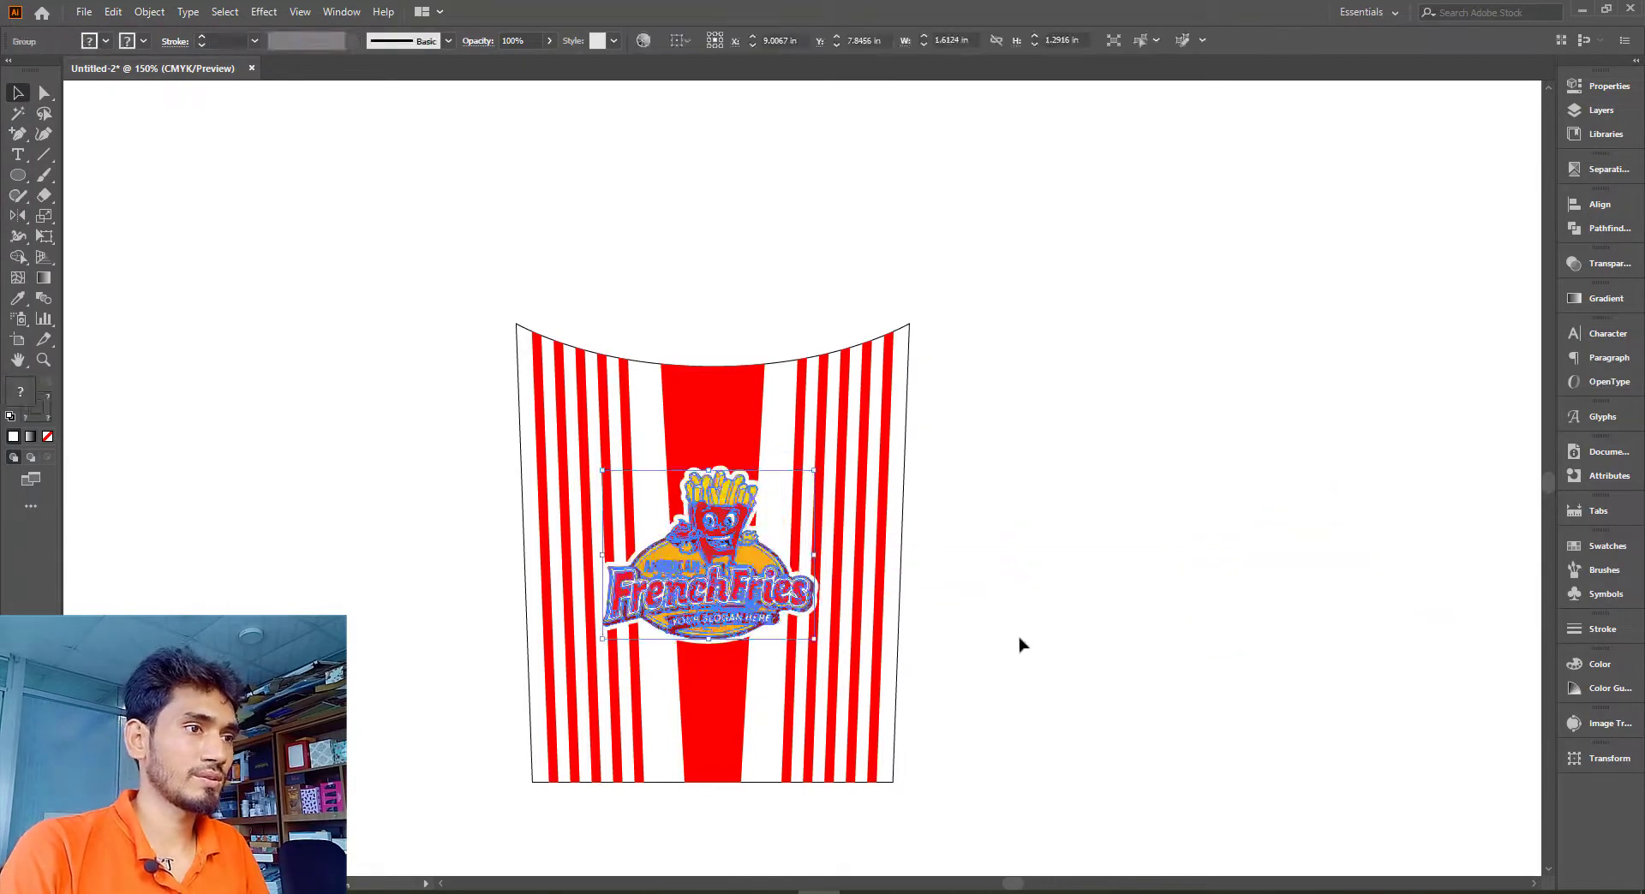
left_click_drag(1020, 646, 1128, 625)
left_click(1153, 691)
Nudge the logo so it sits centred on the red stripe
left_click_drag(447, 227, 1197, 787)
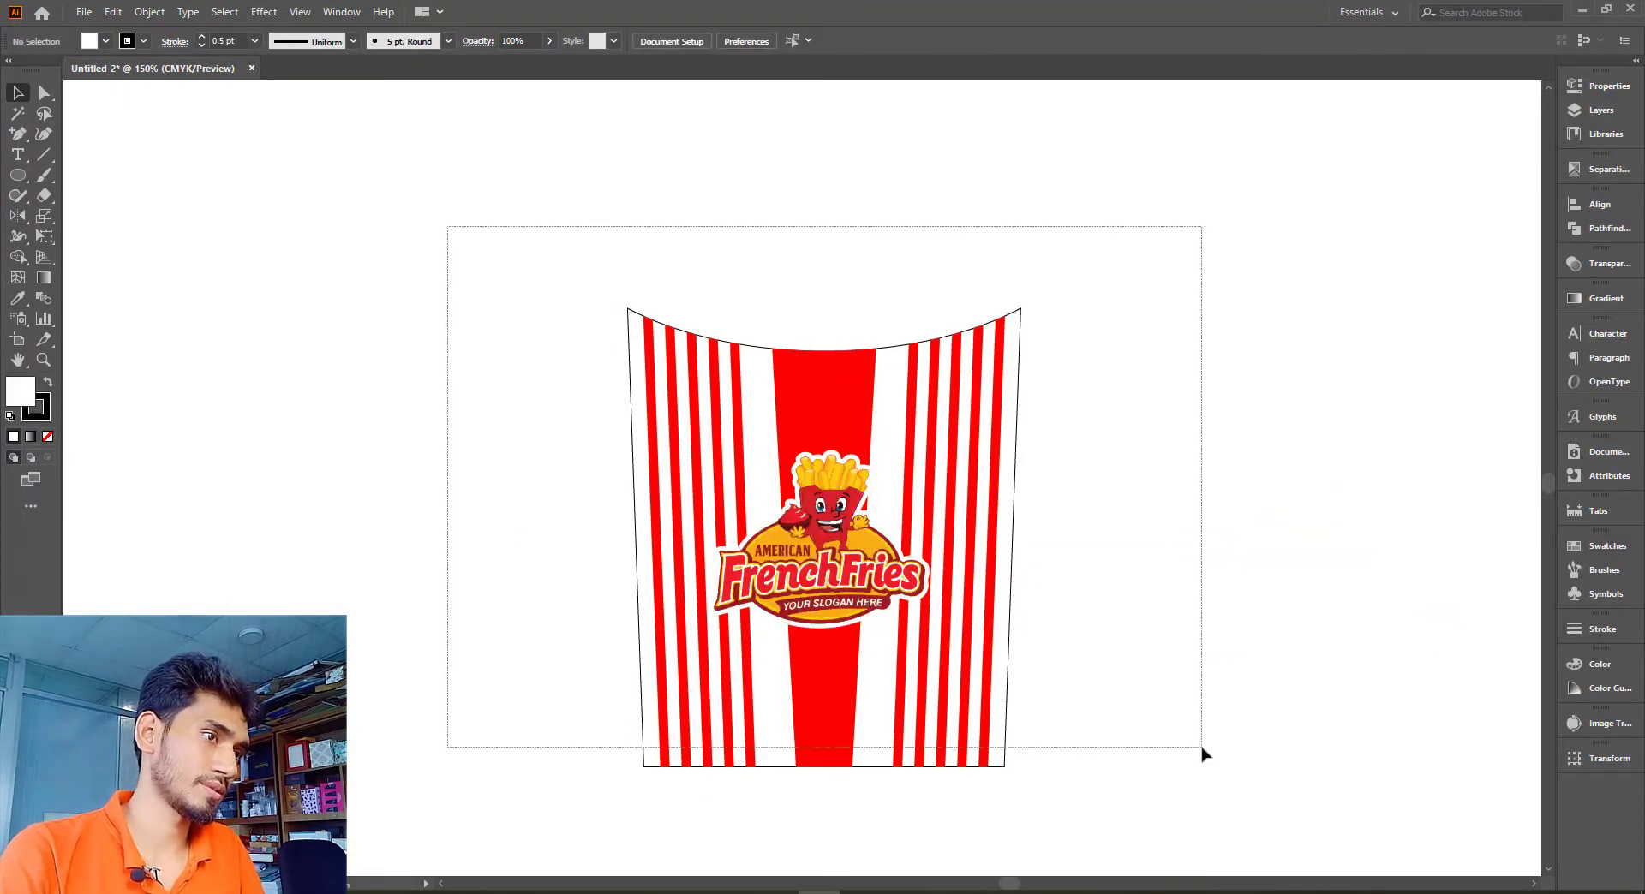
left_click(1172, 741)
scroll(1172, 741, "down", 2)
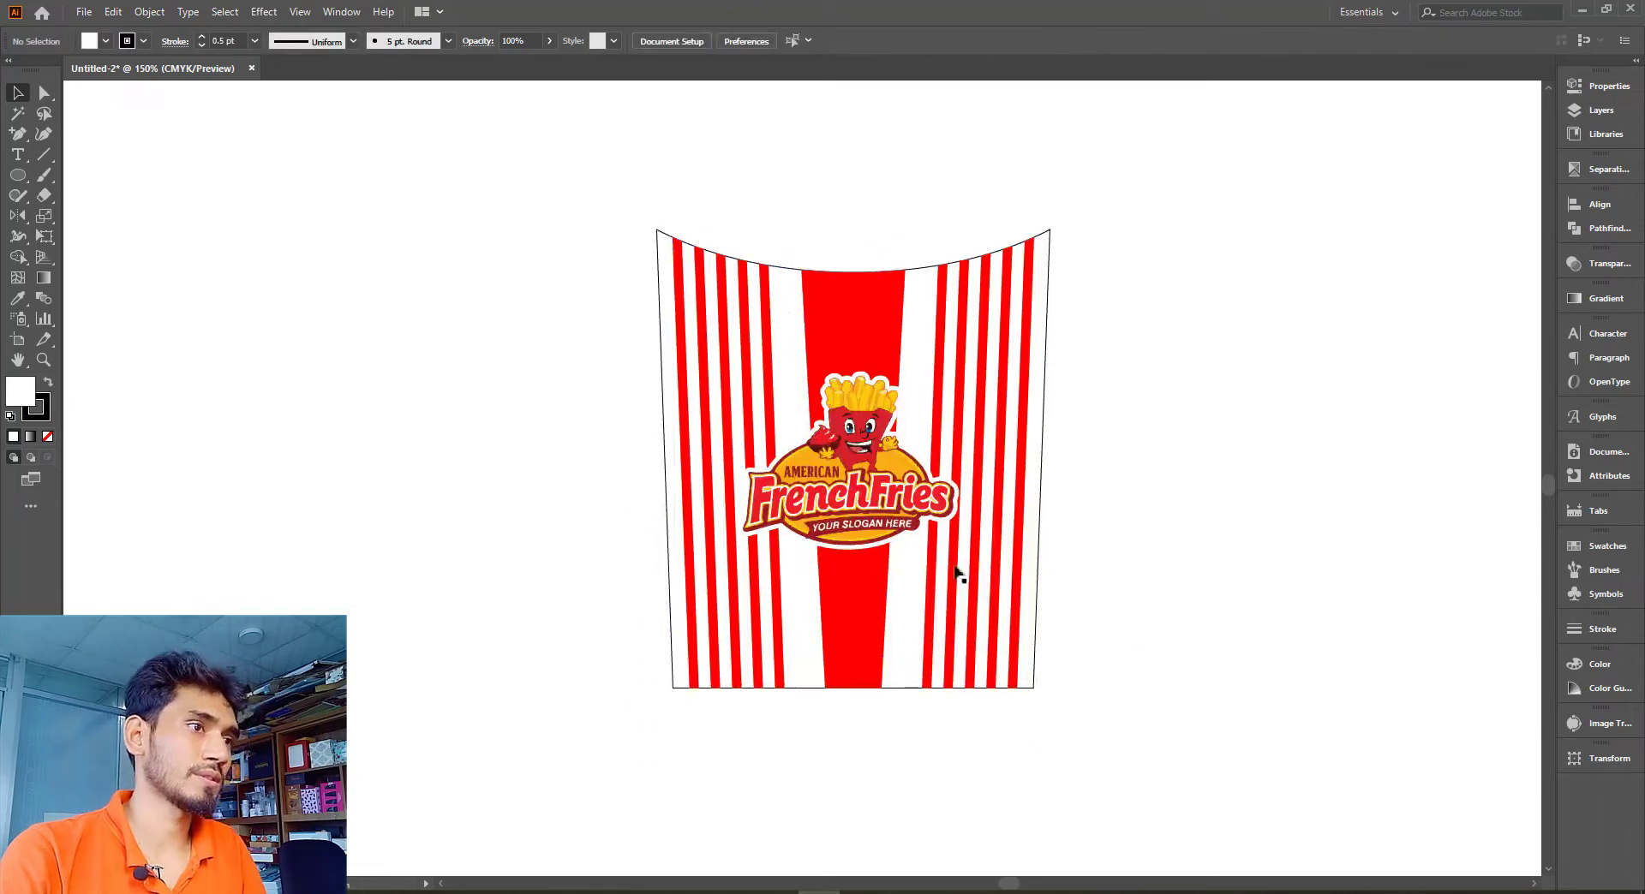
left_click_drag(872, 500, 874, 497)
scroll(874, 497, "up", 2)
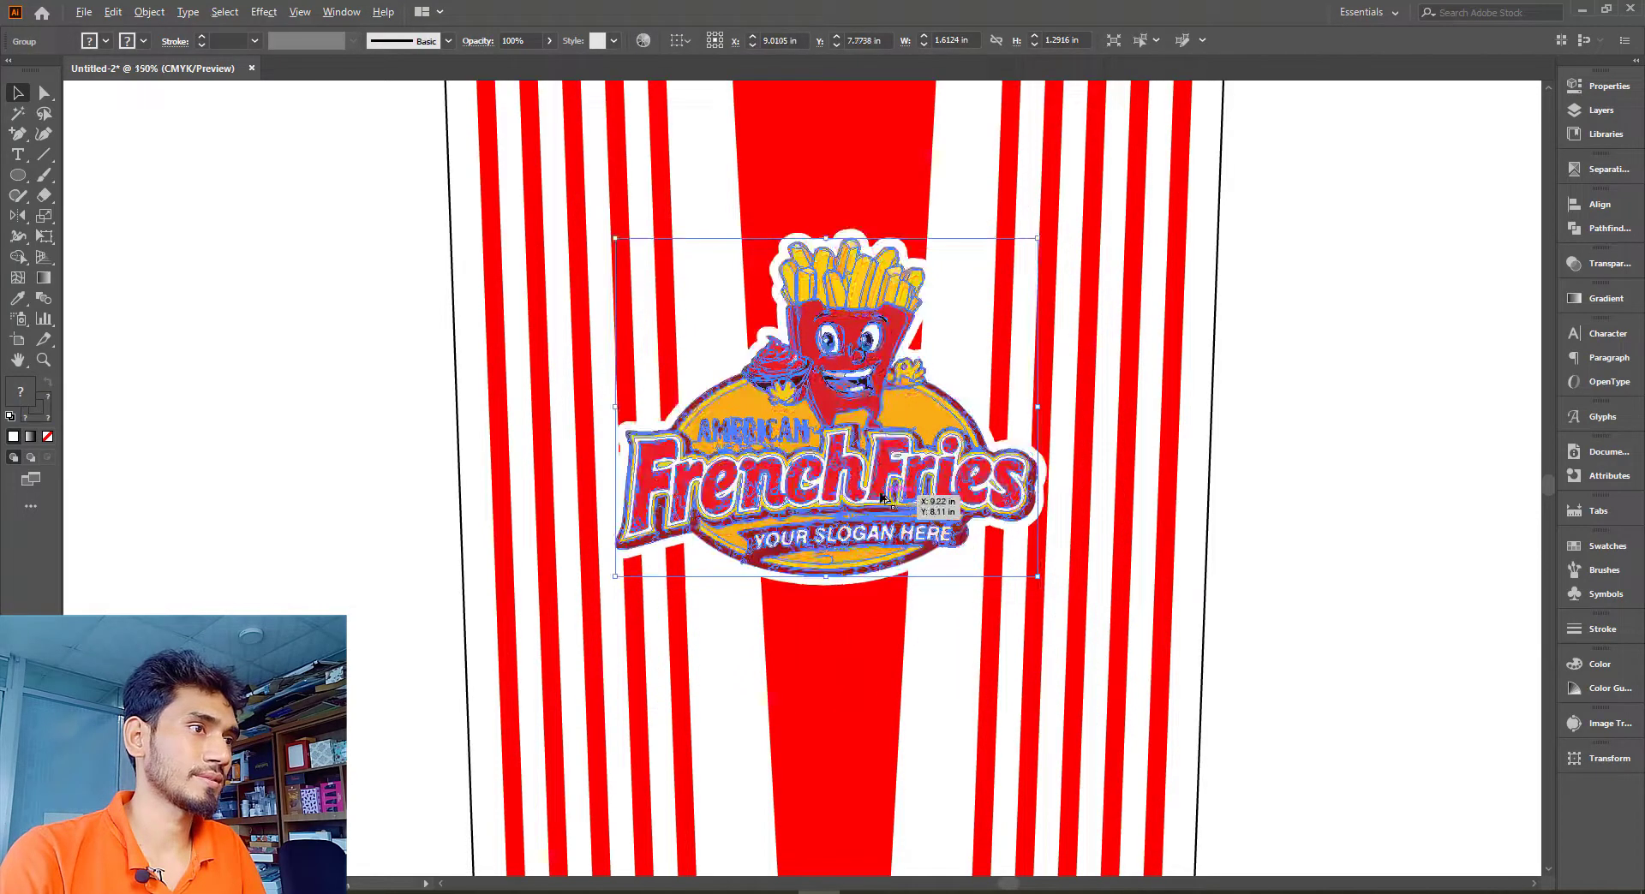
scroll(883, 514, "down", 4)
left_click(1239, 579)
left_click_drag(1158, 613, 1080, 609)
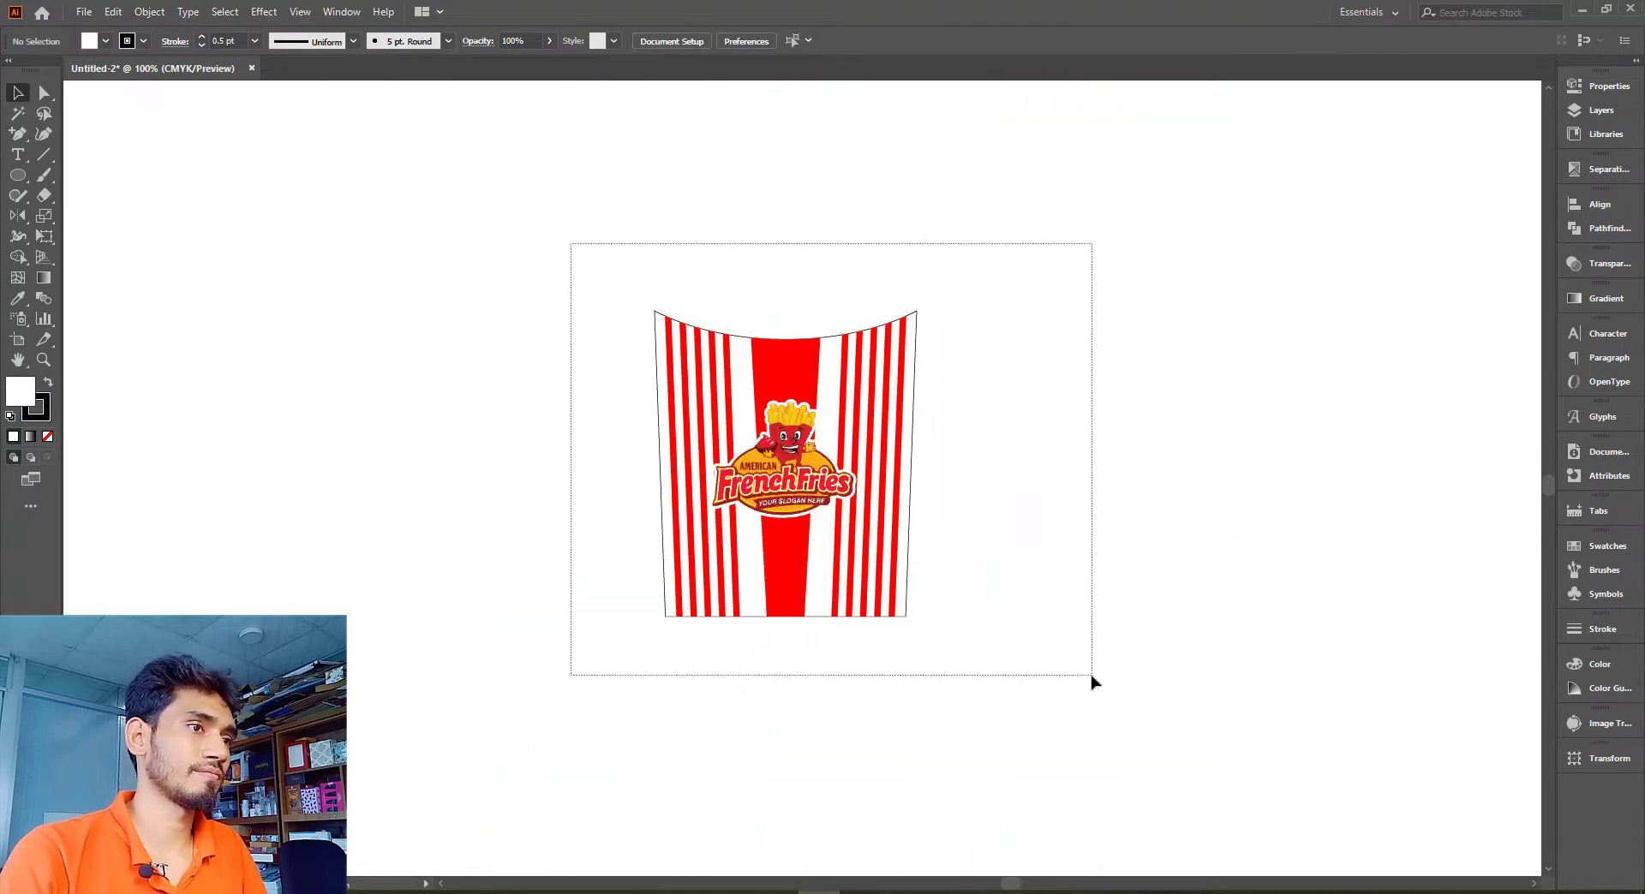
Select the complete fries-box panel together with its logo
left_click_drag(576, 238, 1091, 679)
left_click(1034, 378)
scroll(929, 557, "up", 2)
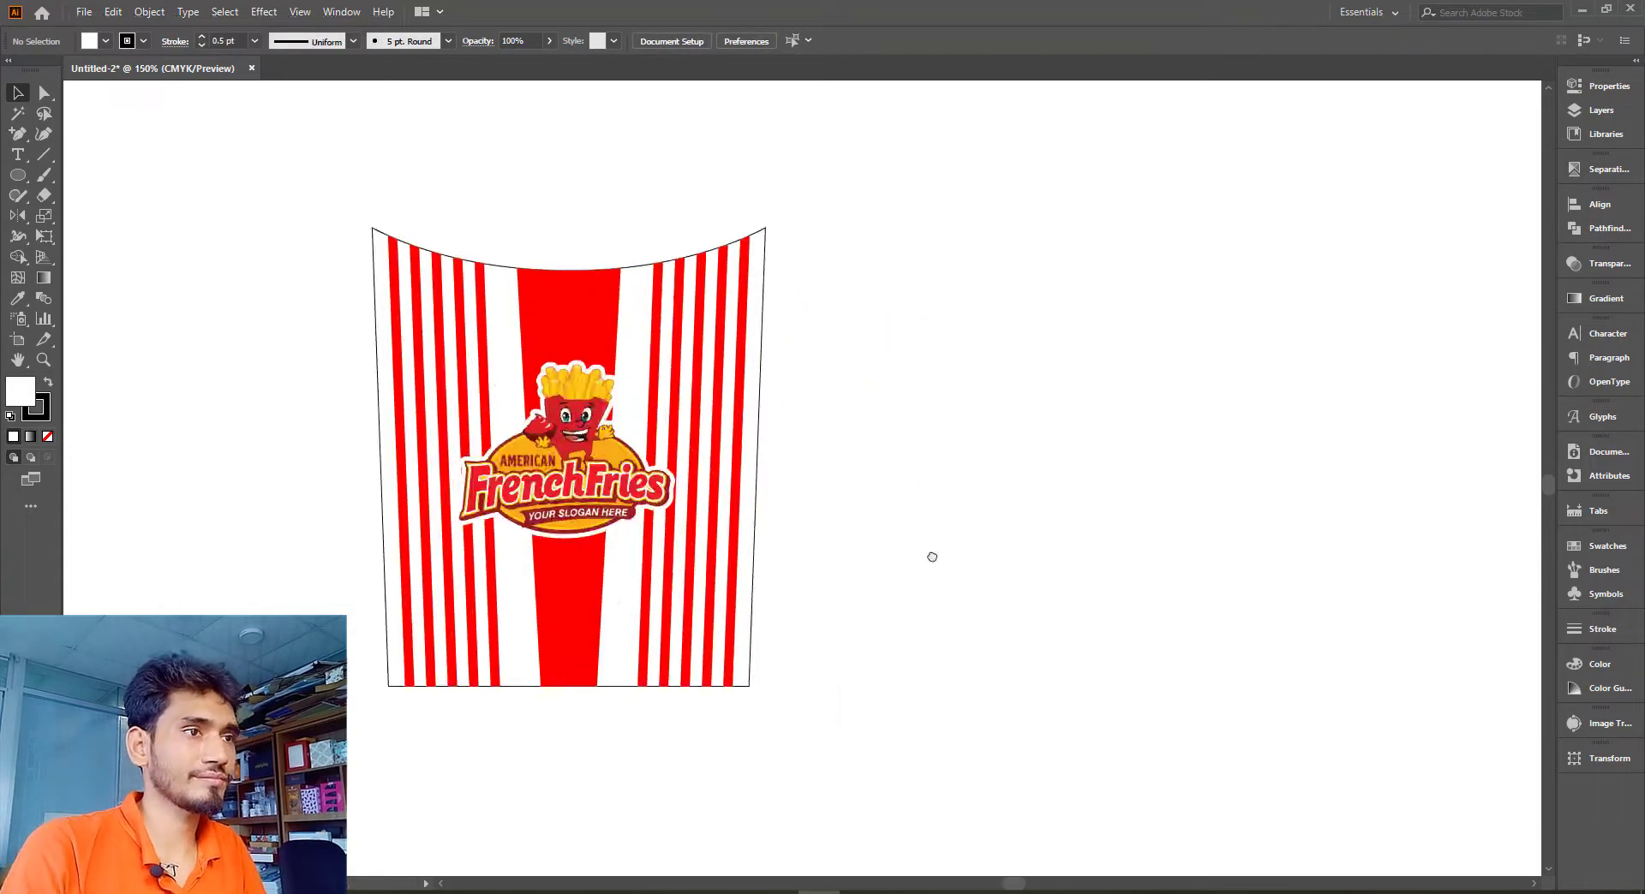
left_click(493, 482)
scroll(492, 482, "up", 1)
Duplicate the logo panel to the right three times, making a row of four panels
left_click_drag(492, 482, 1013, 484)
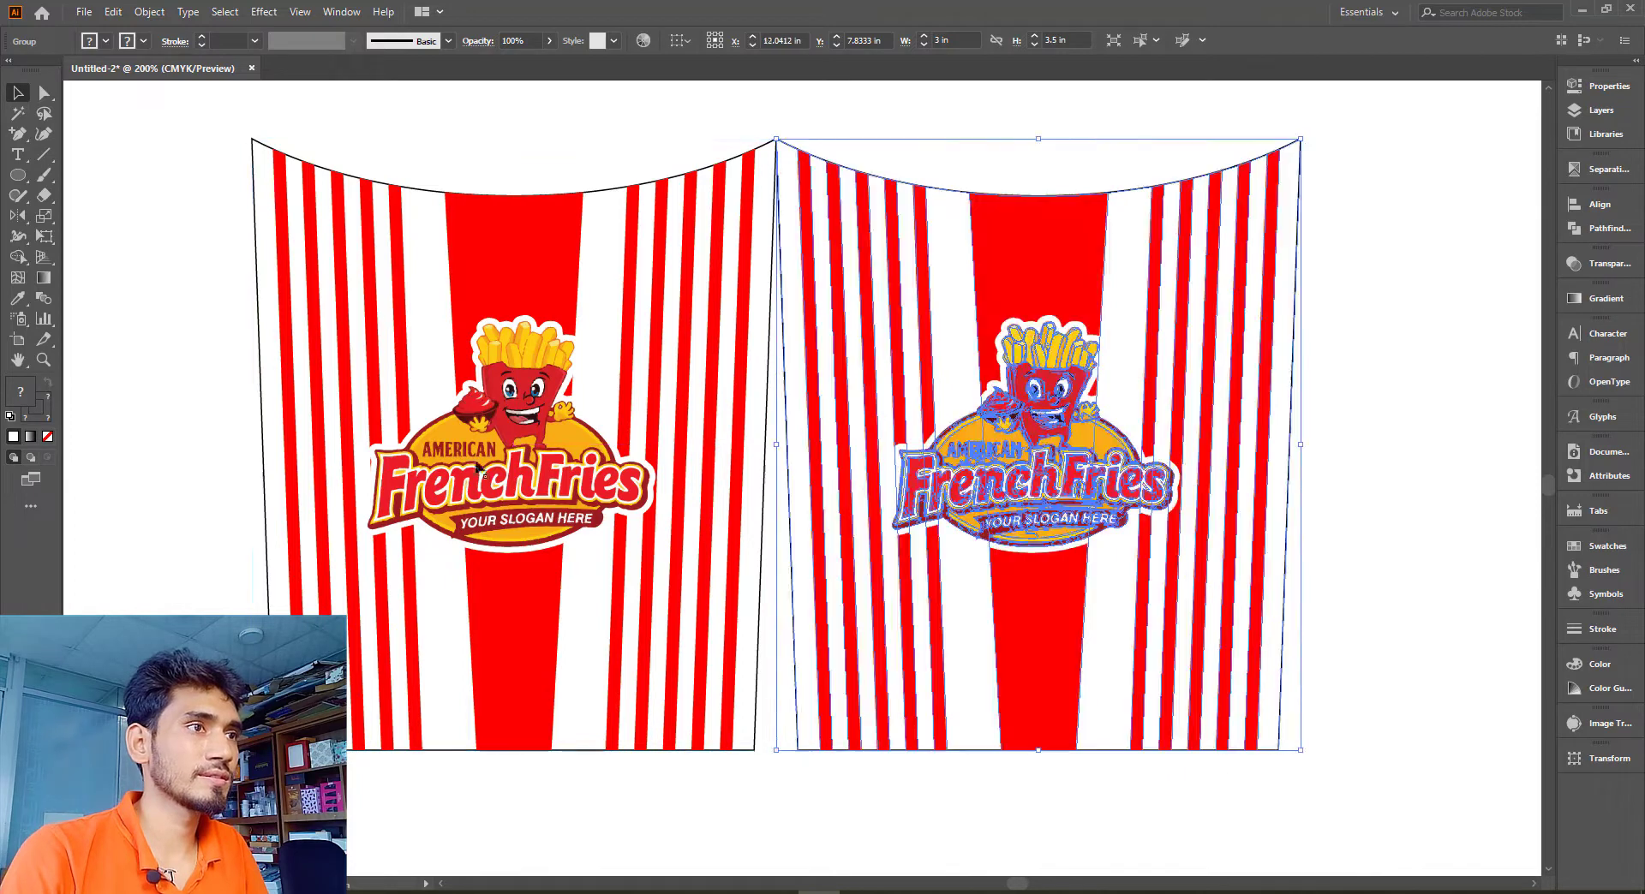
scroll(605, 752, "down", 1)
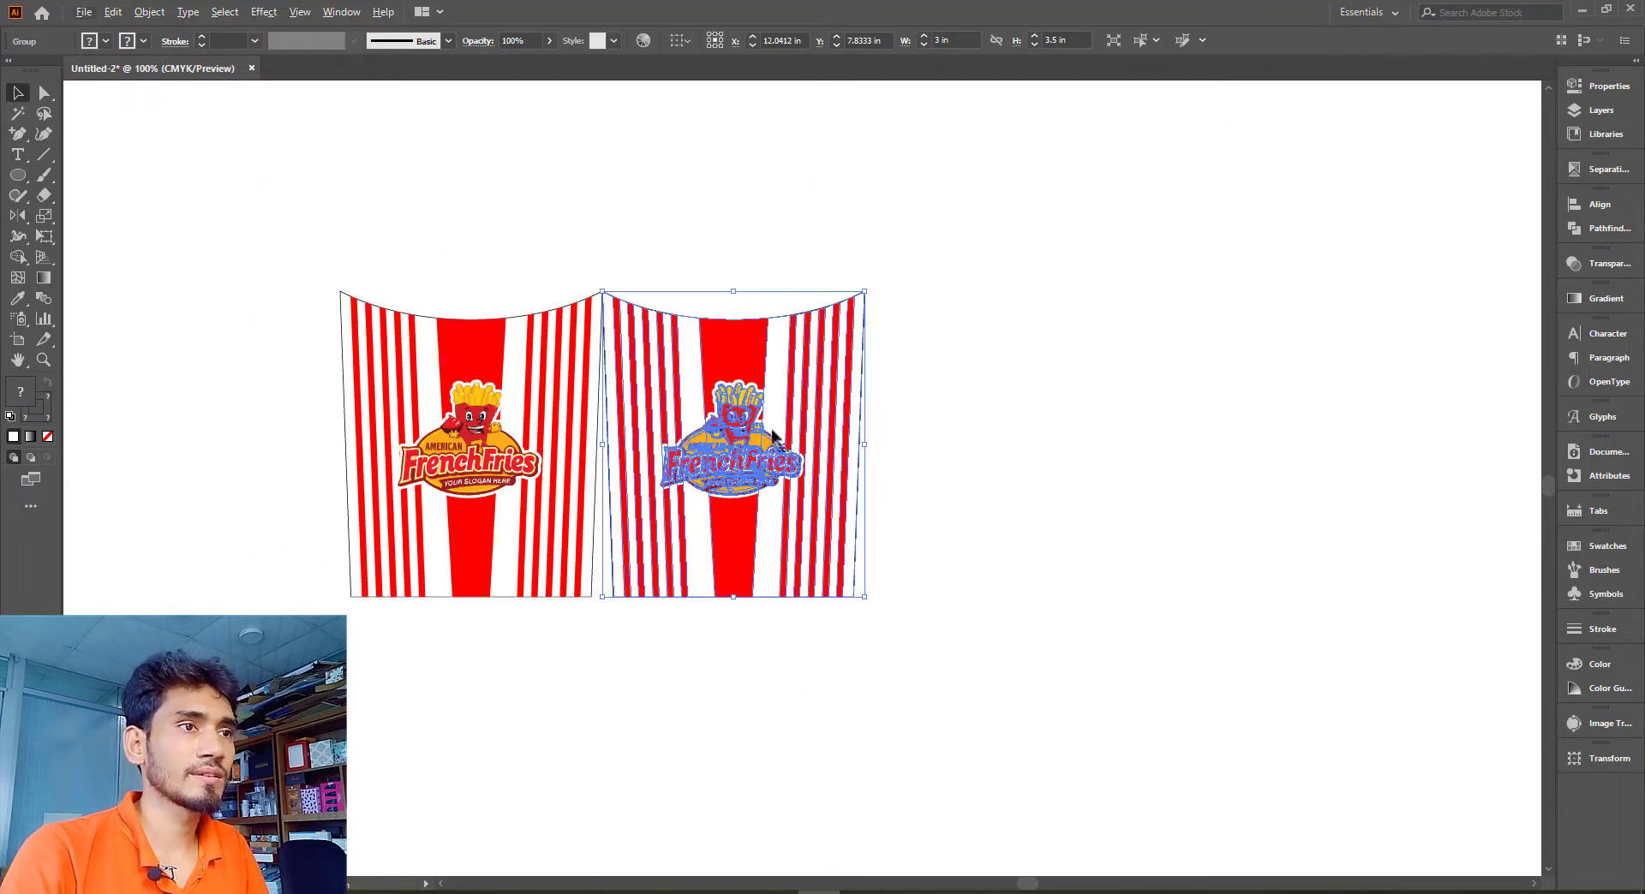
key("ctrl+d")
key("ctrl+d")
Select the three right-hand panels and switch to the Rotate tool
left_click(718, 227)
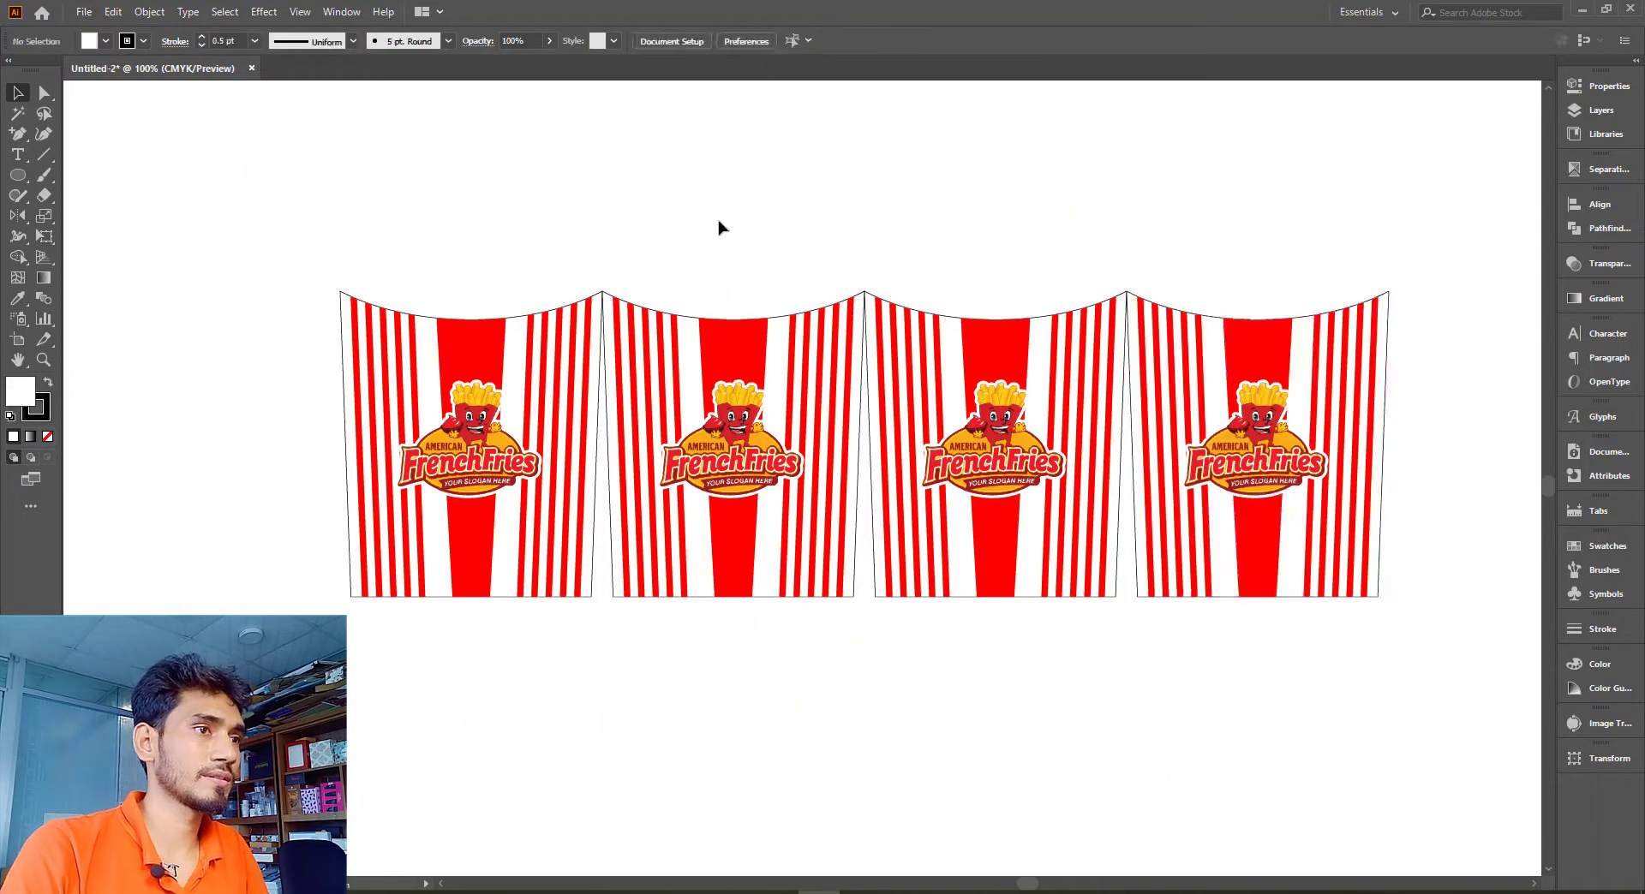
left_click_drag(718, 227, 1414, 442)
scroll(680, 279, "up", 2)
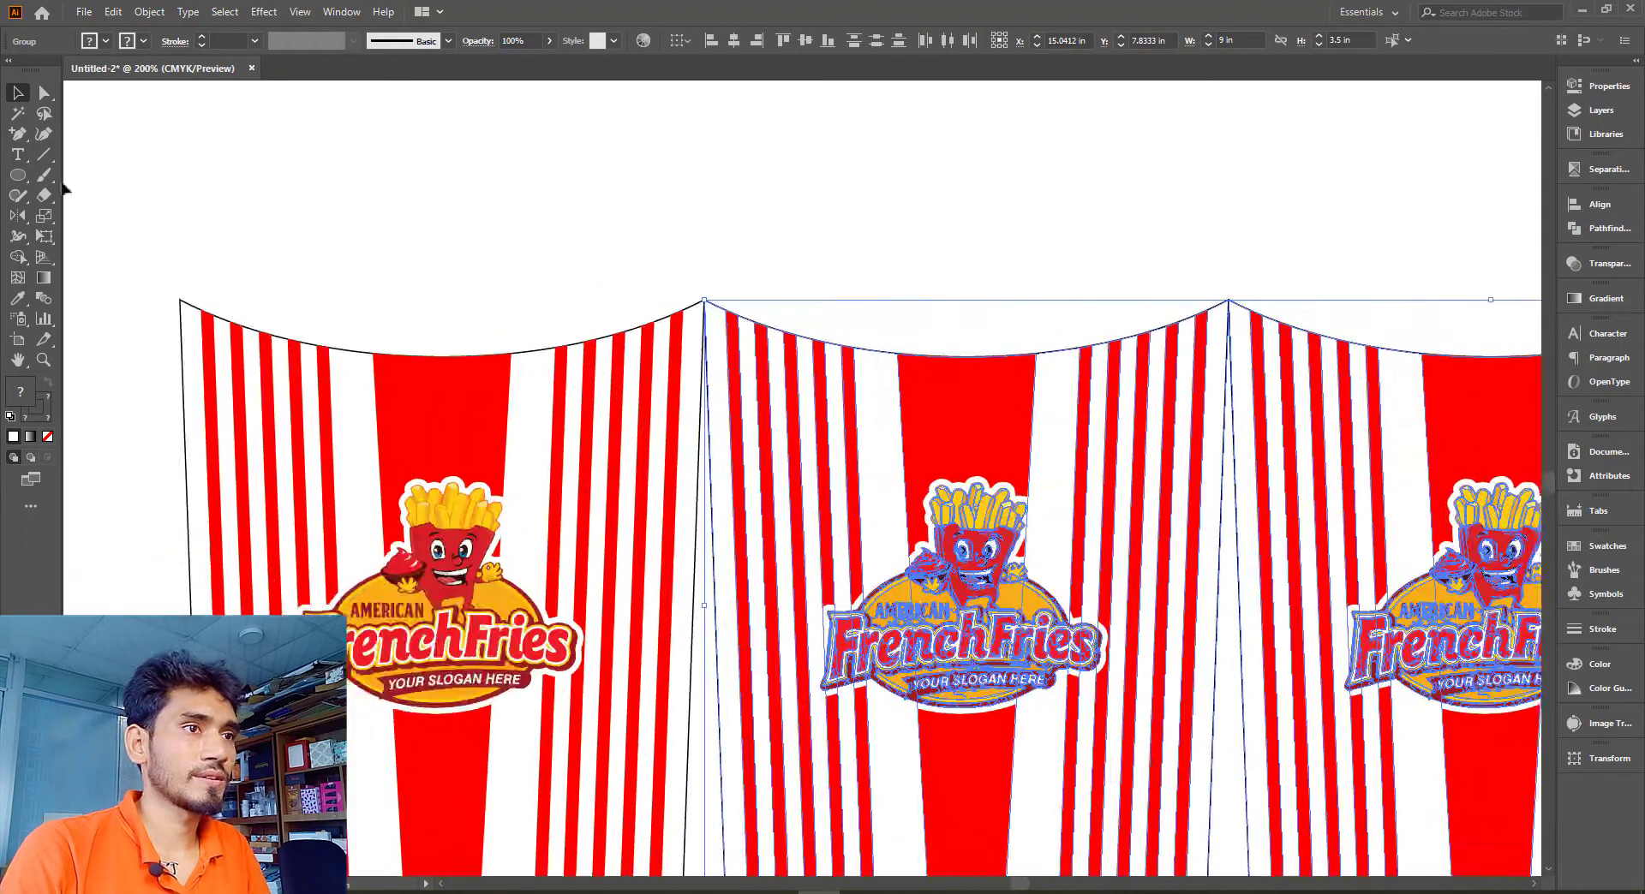
left_click(18, 215)
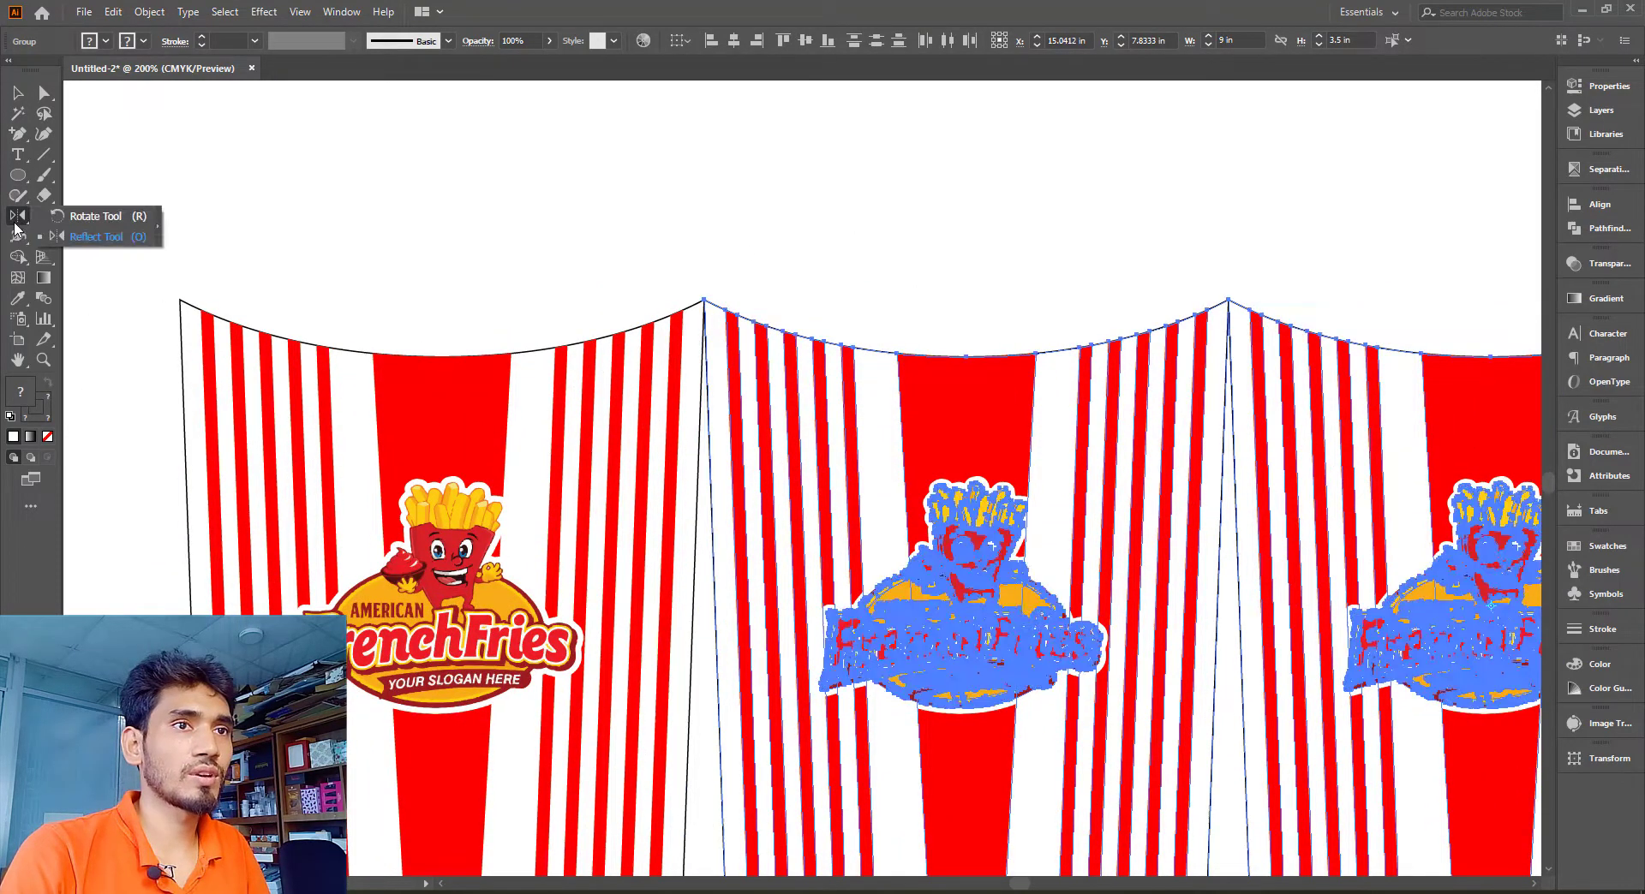
Rotate the three right-hand panels about 4 degrees to start the arc
scroll(609, 311, "up", 4)
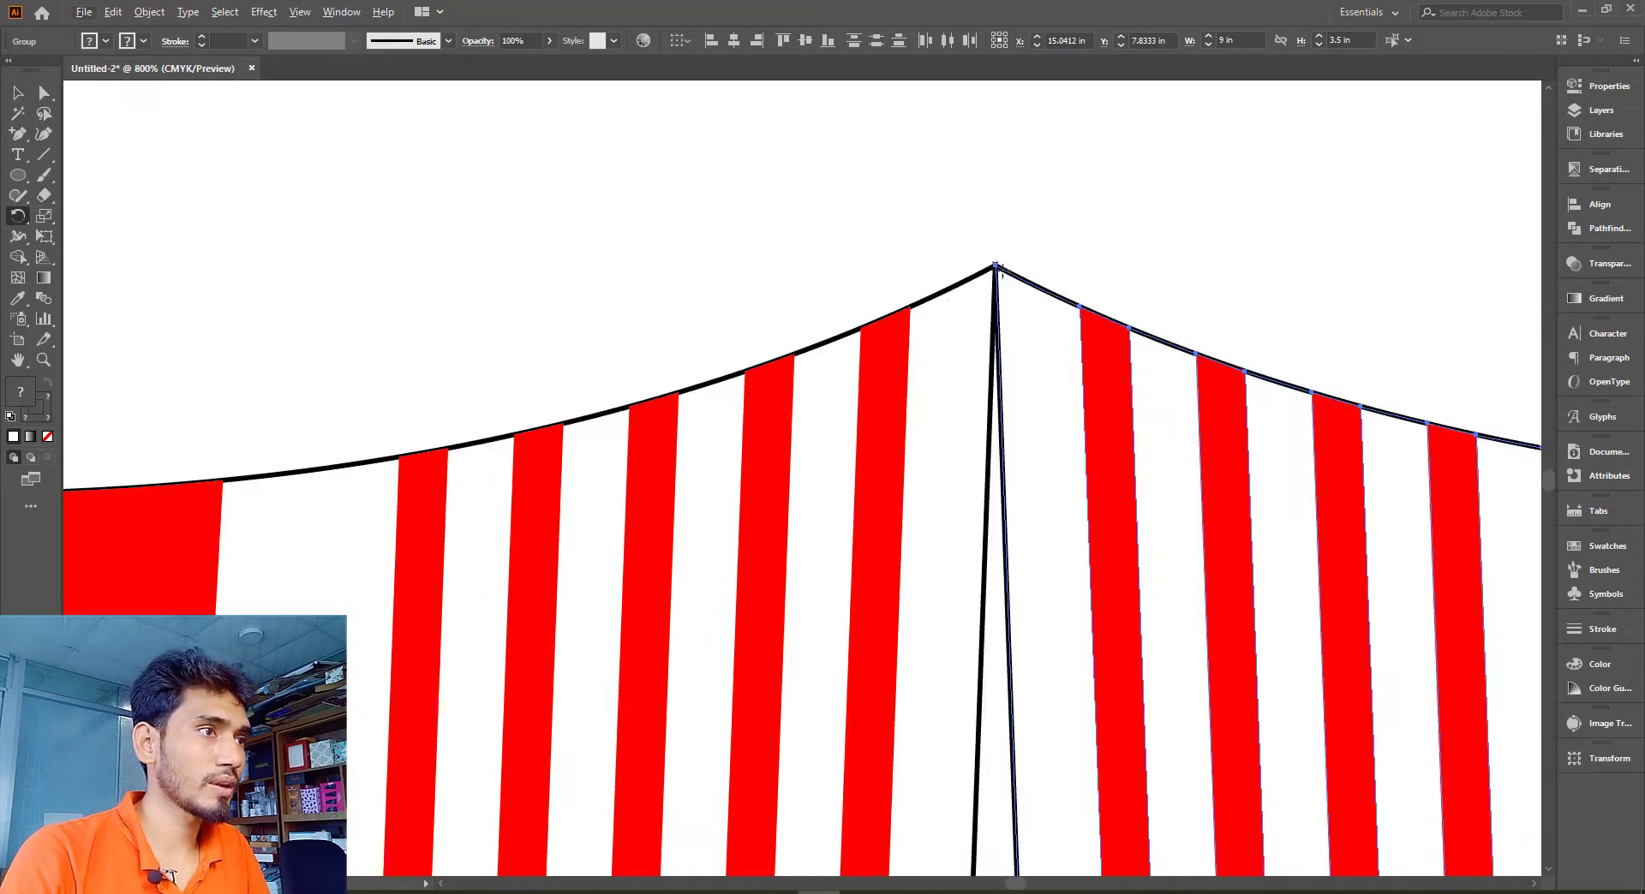
scroll(984, 575, "down", 3)
scroll(948, 679, "up", 1)
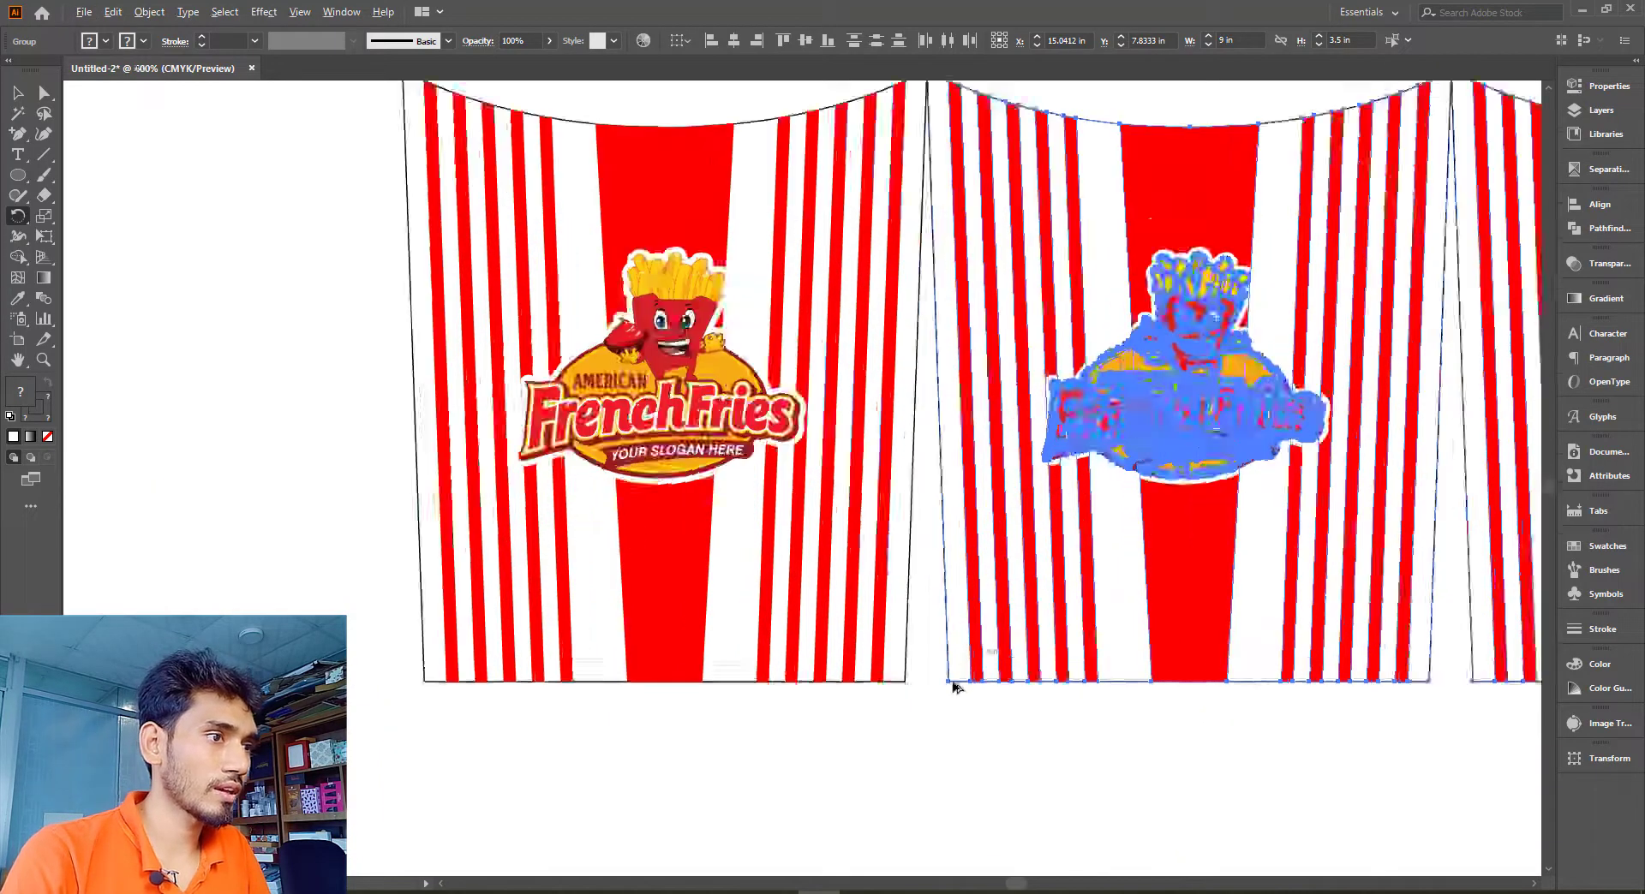
scroll(925, 715, "up", 3)
scroll(907, 721, "up", 1)
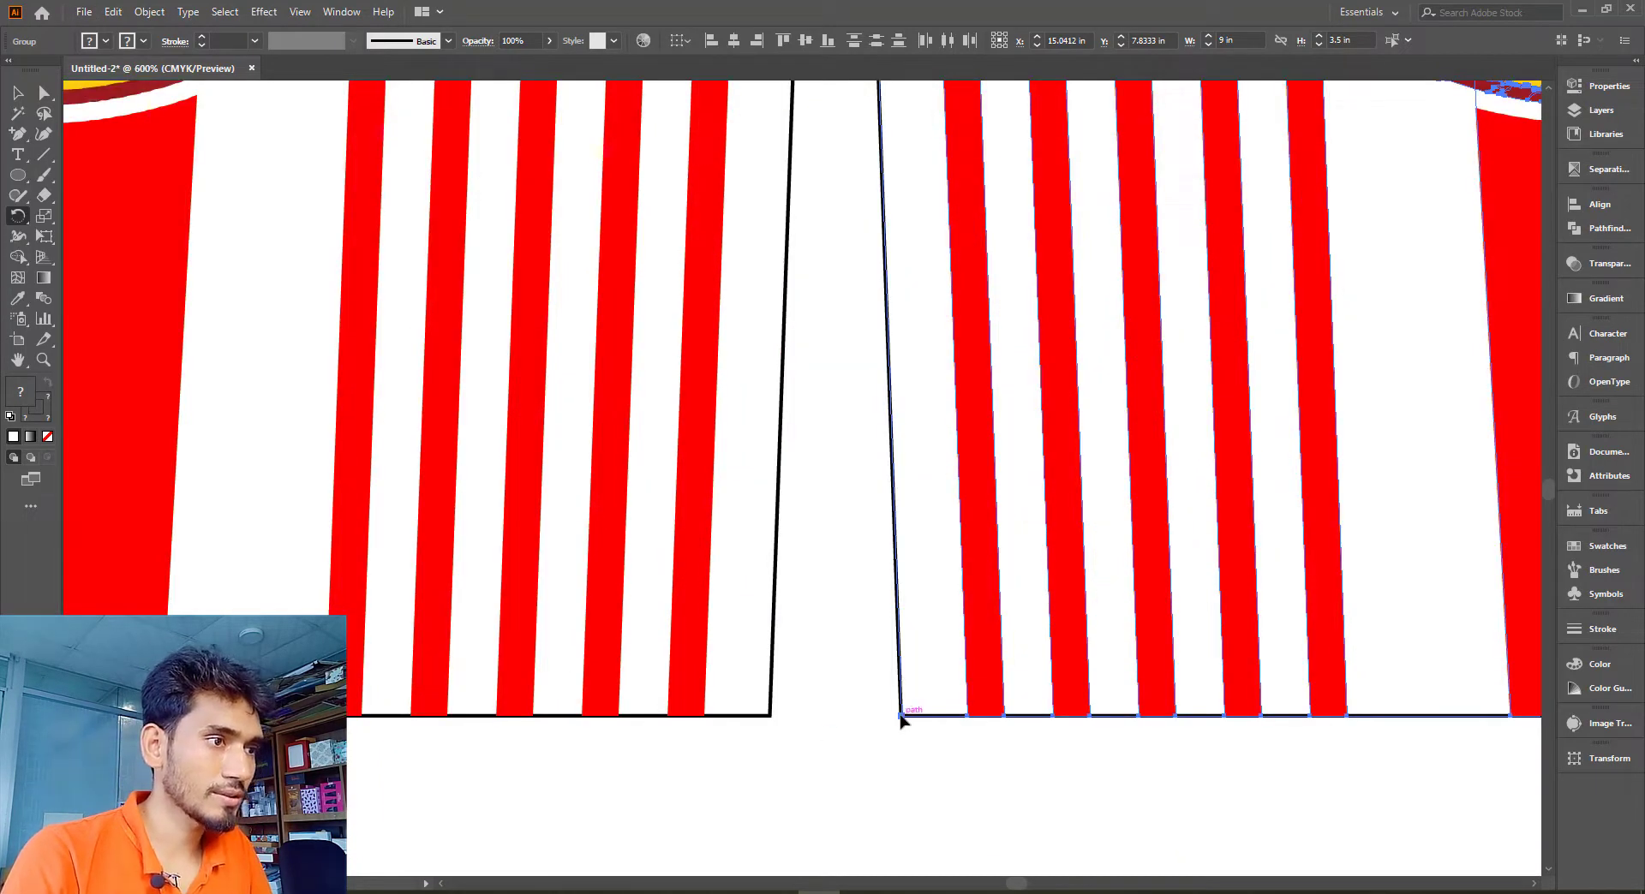
left_click_drag(907, 722, 770, 740)
left_click_drag(760, 683, 760, 683)
Rotate the two right-hand panels a further 4 degrees
key("ctrl+1")
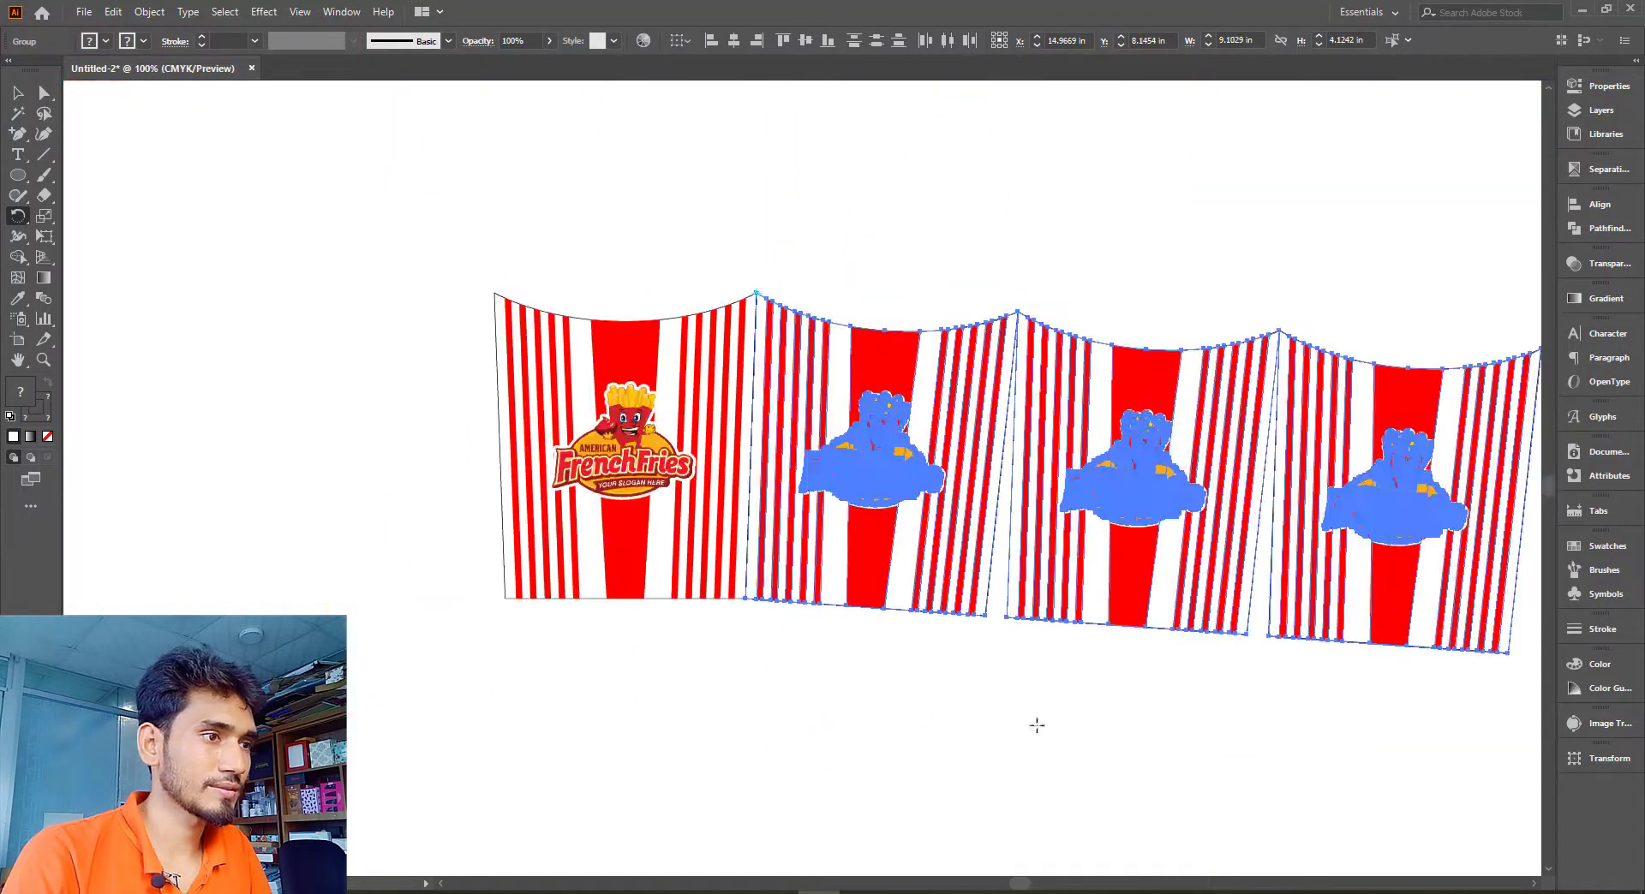
scroll(1052, 683, "right", 5)
key("v")
left_click(976, 187)
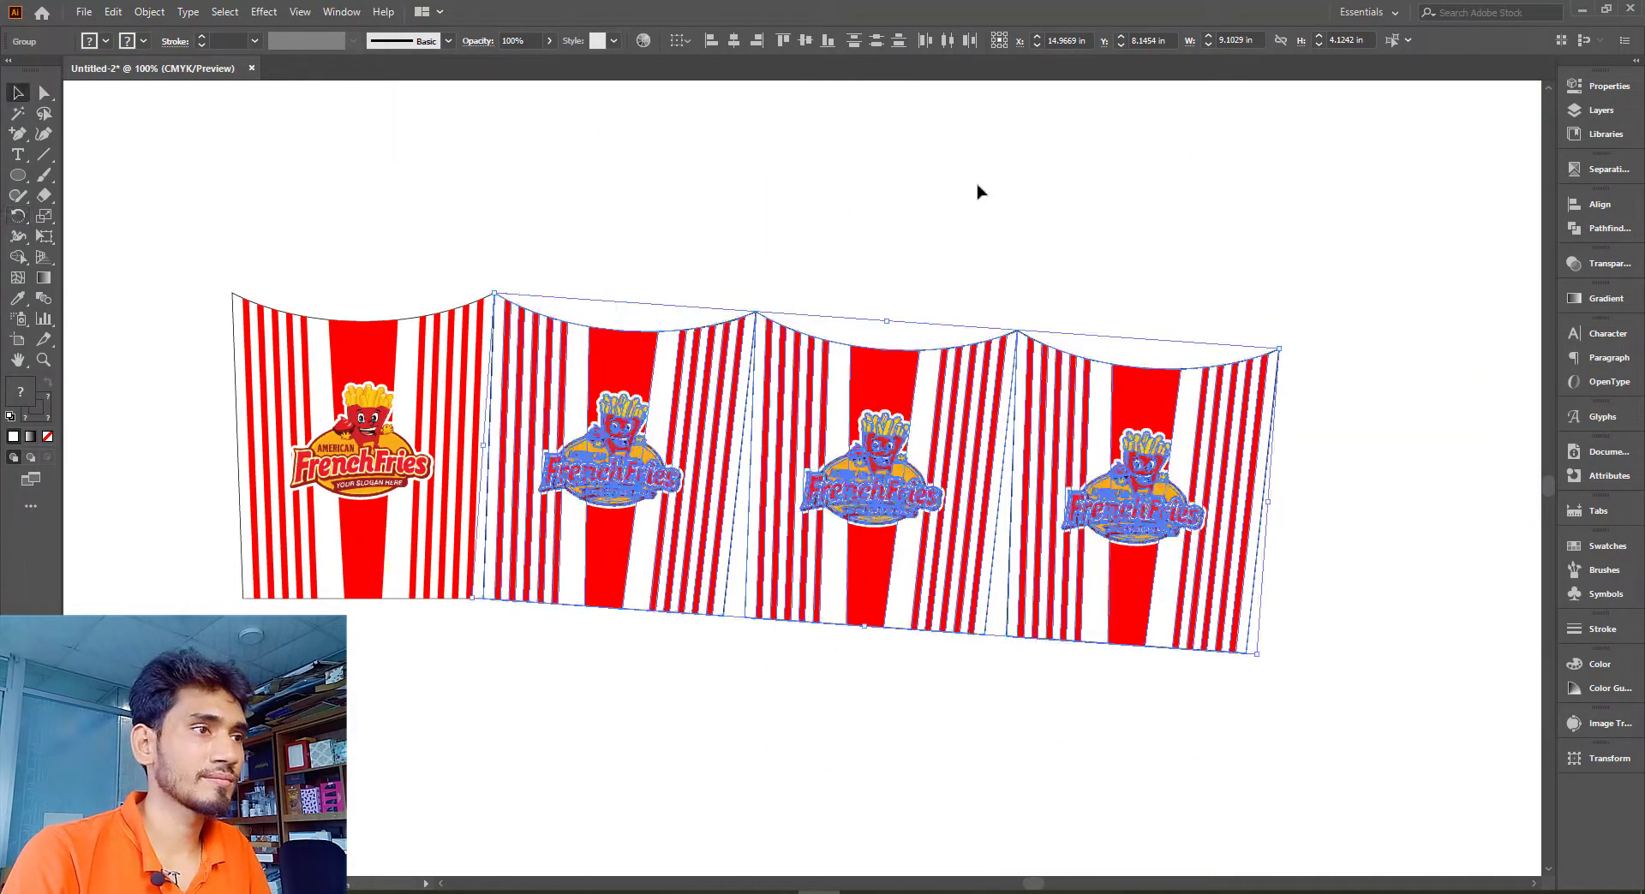
left_click_drag(932, 237, 1347, 603)
left_click(18, 216)
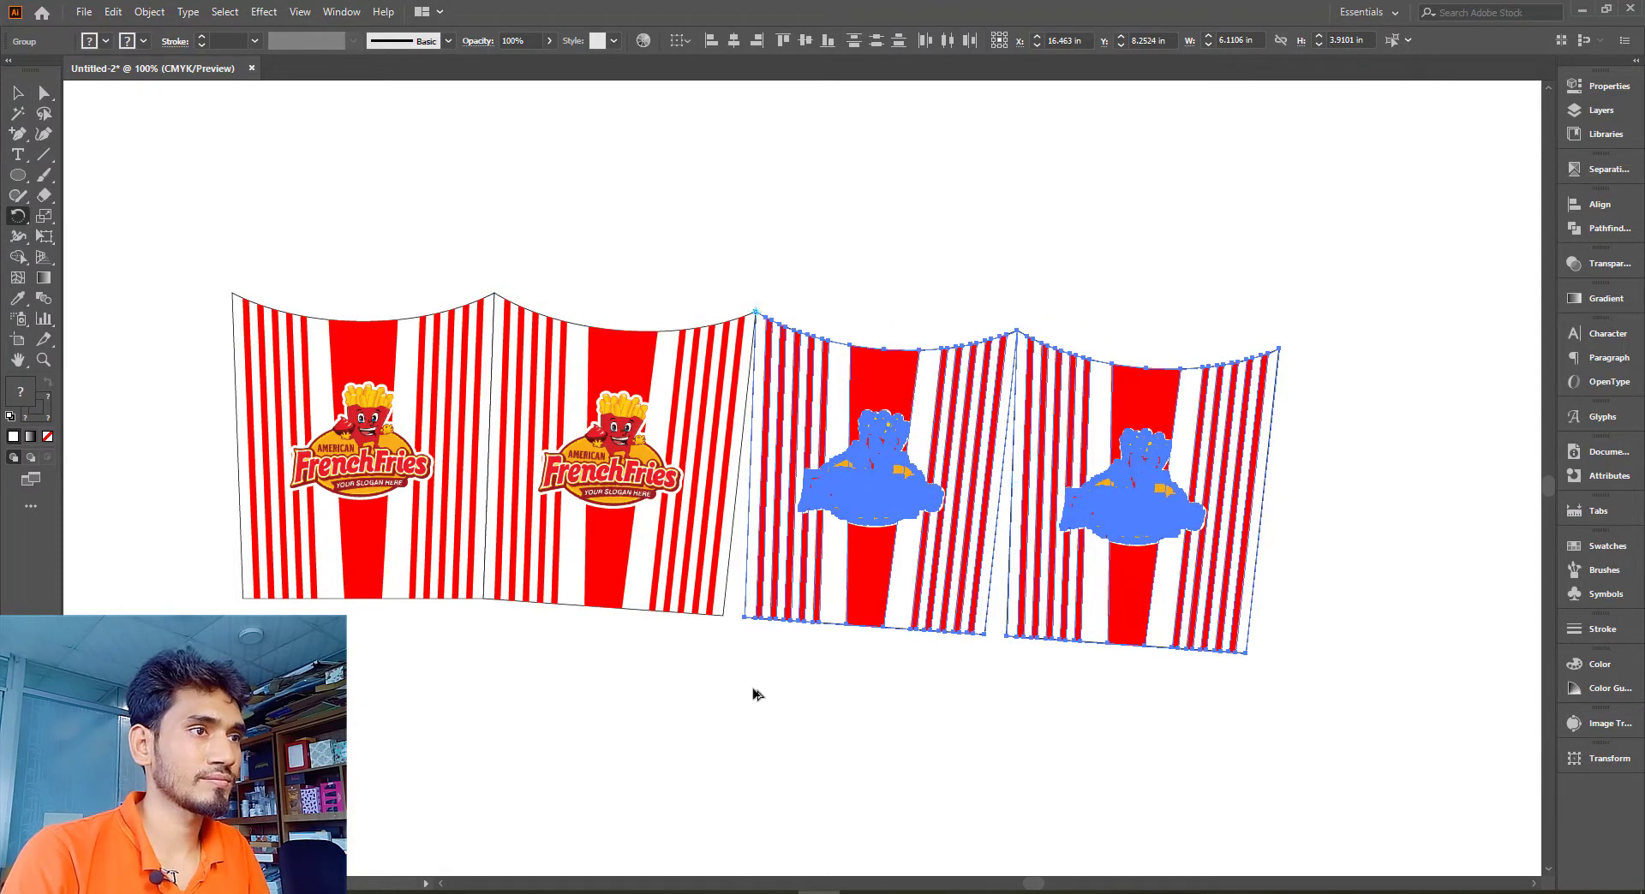
scroll(757, 694, "up", 3)
scroll(764, 613, "up", 1)
left_click_drag(881, 540, 794, 550)
scroll(781, 553, "down", 4)
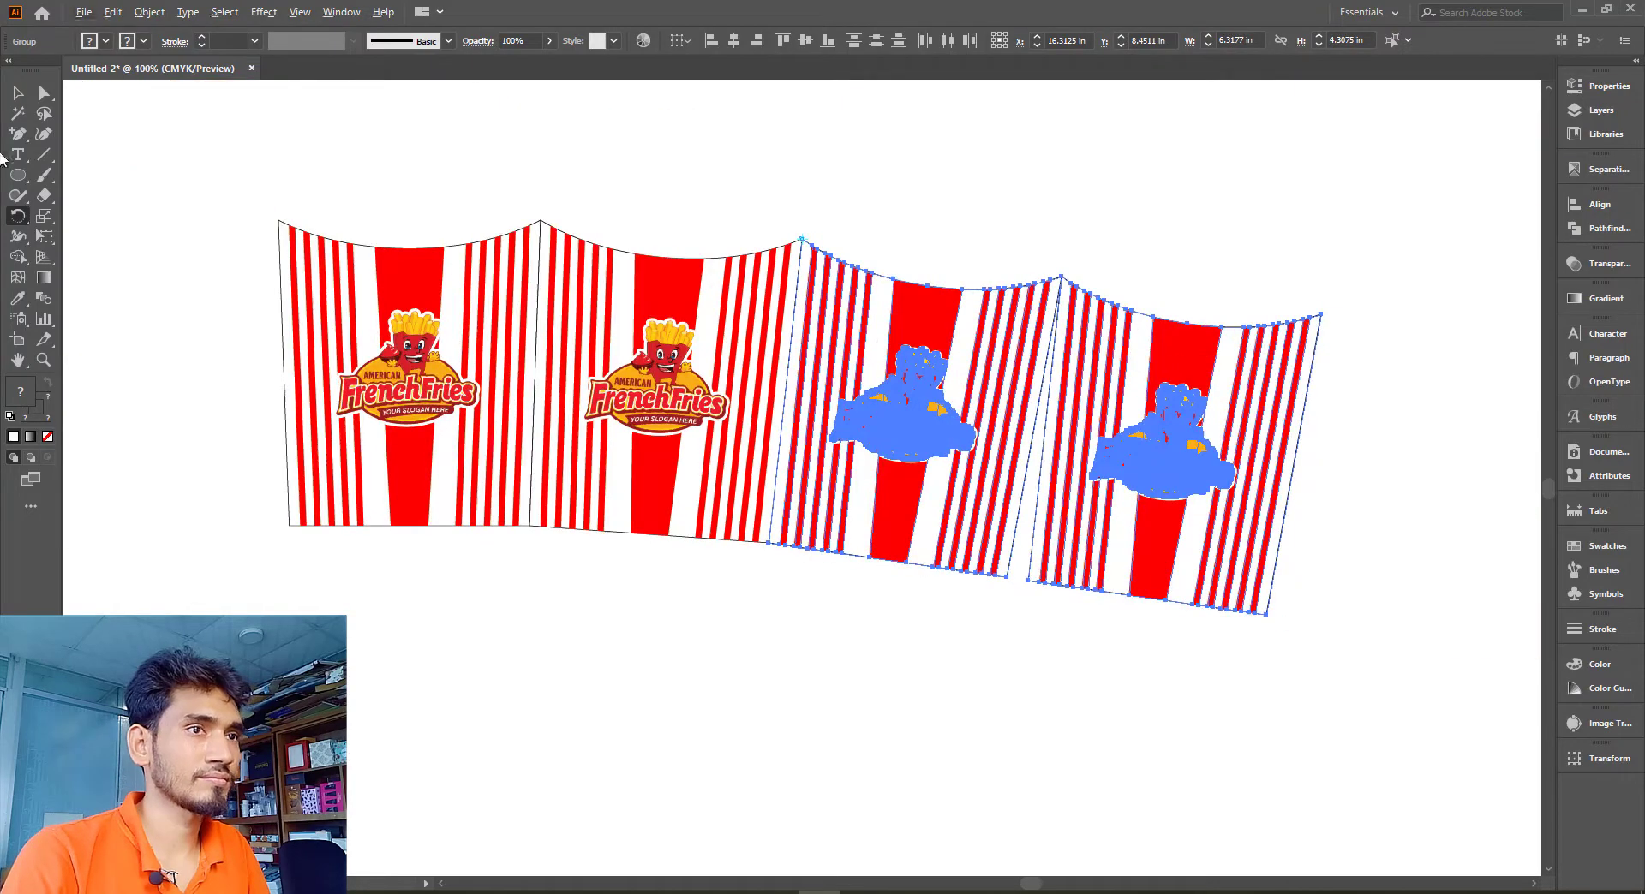
Rotate only the rightmost panel about another 4 degrees (-3.9°), then deselect
left_click(18, 93)
left_click_drag(1241, 231, 1379, 454)
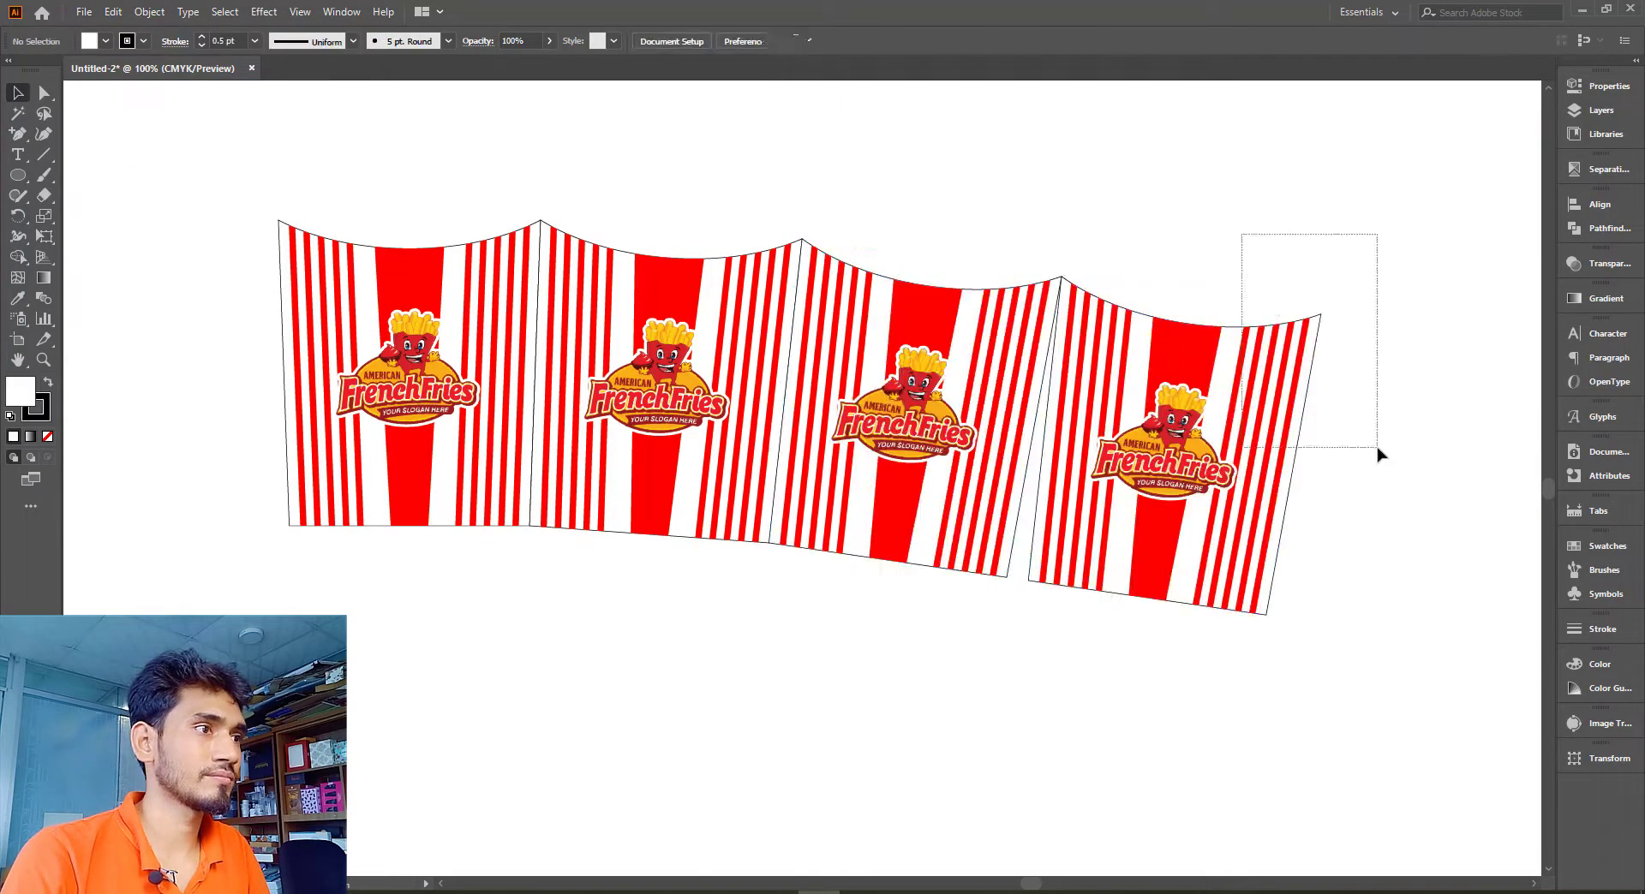
left_click(14, 219)
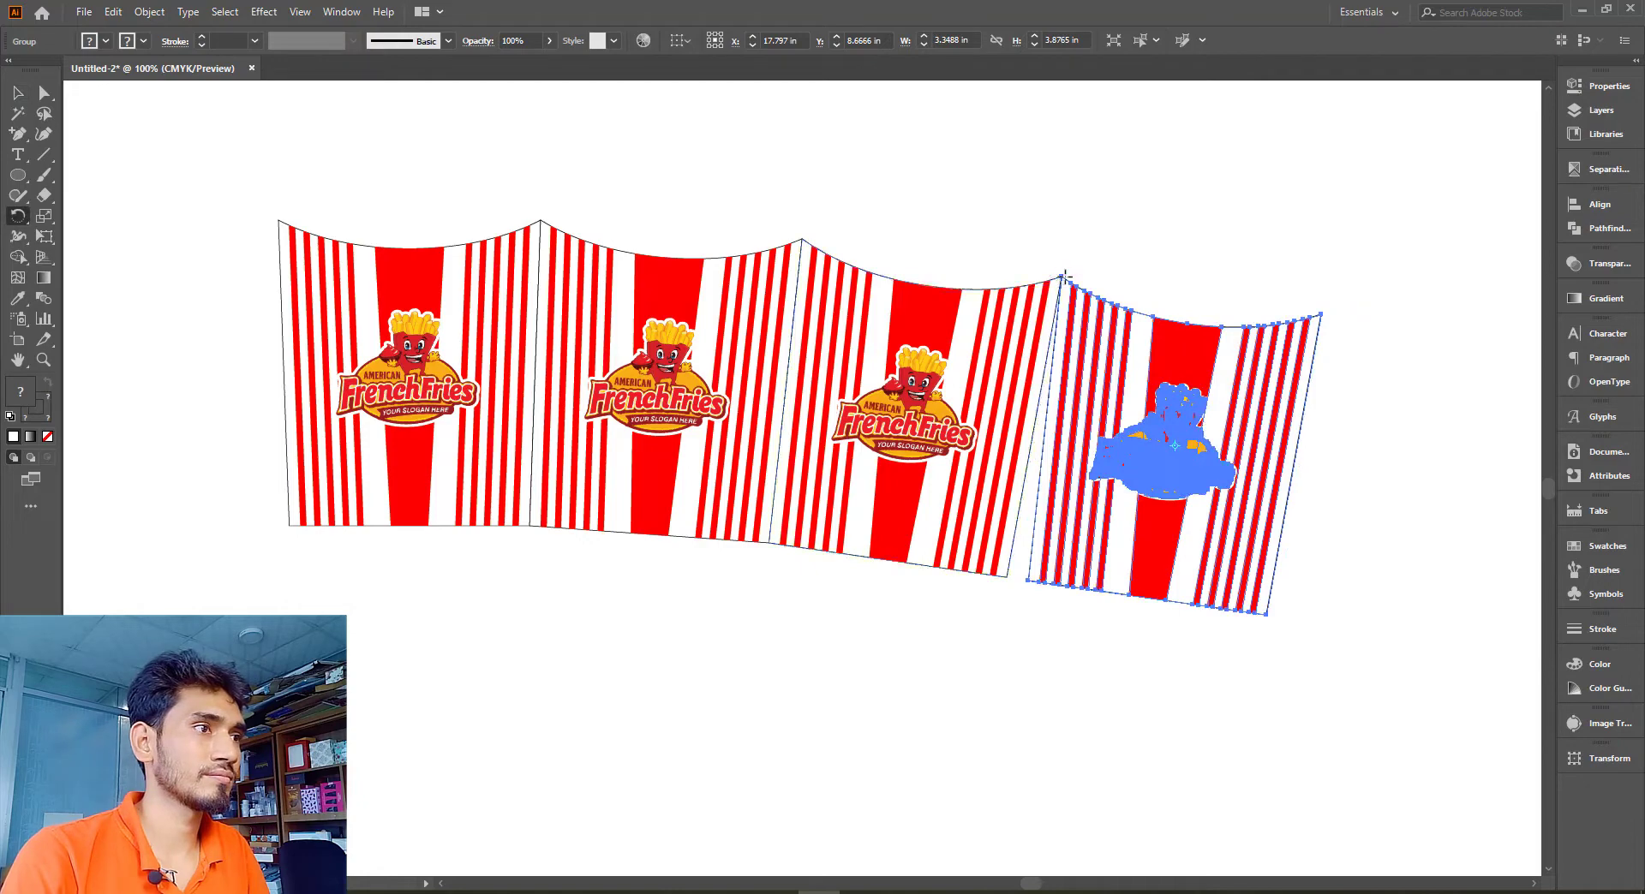
scroll(1041, 646, "up", 2)
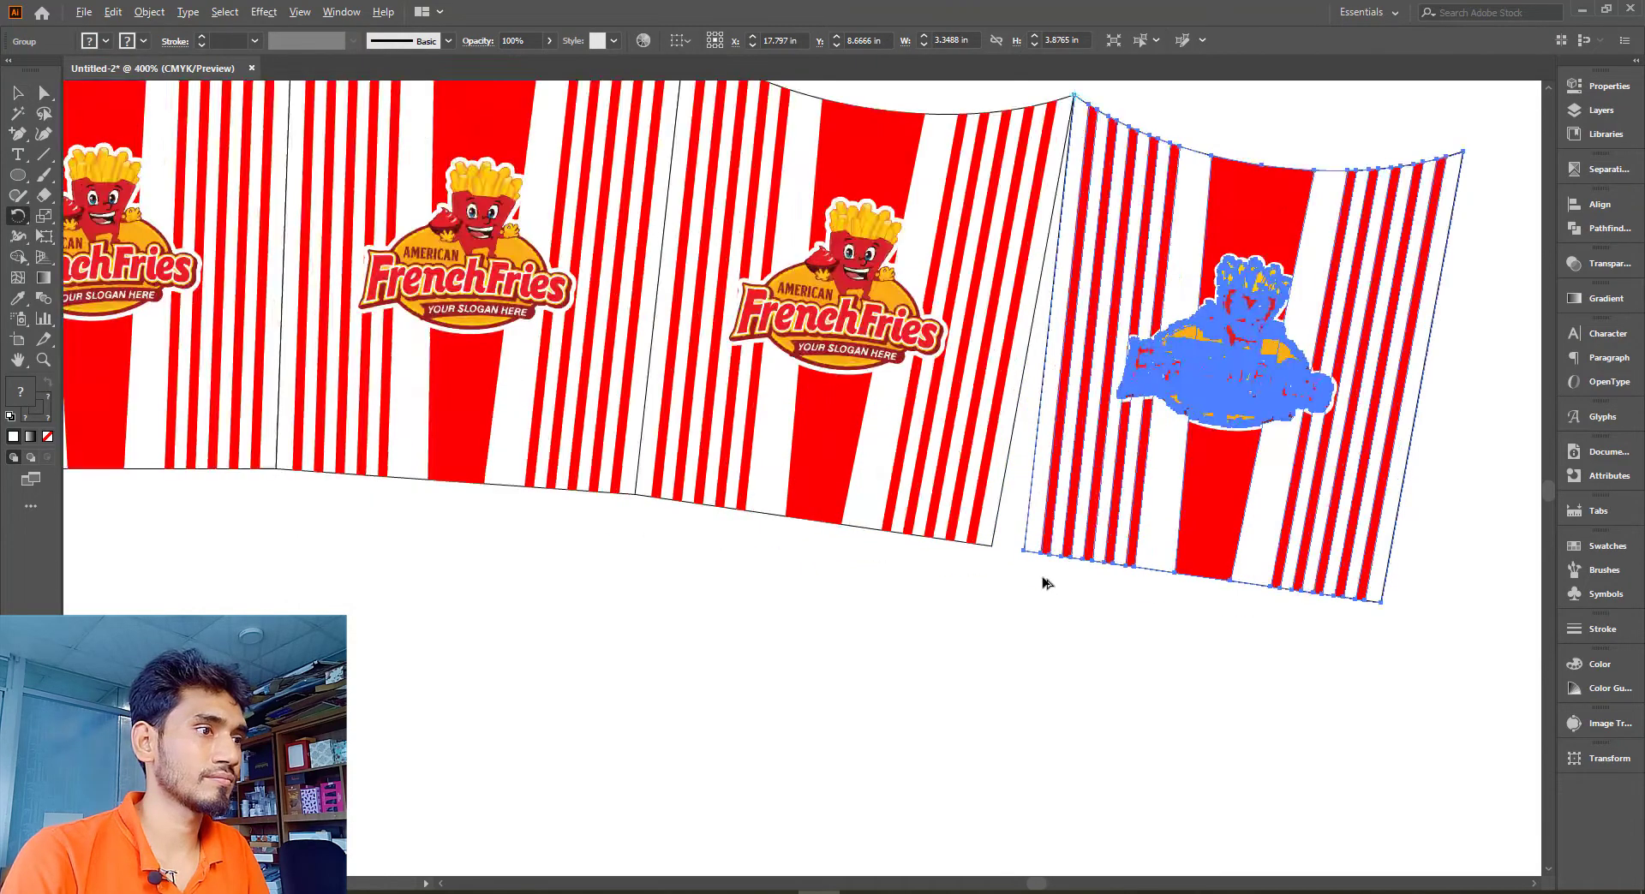
scroll(1047, 576, "up", 2)
left_click_drag(1046, 488, 957, 497)
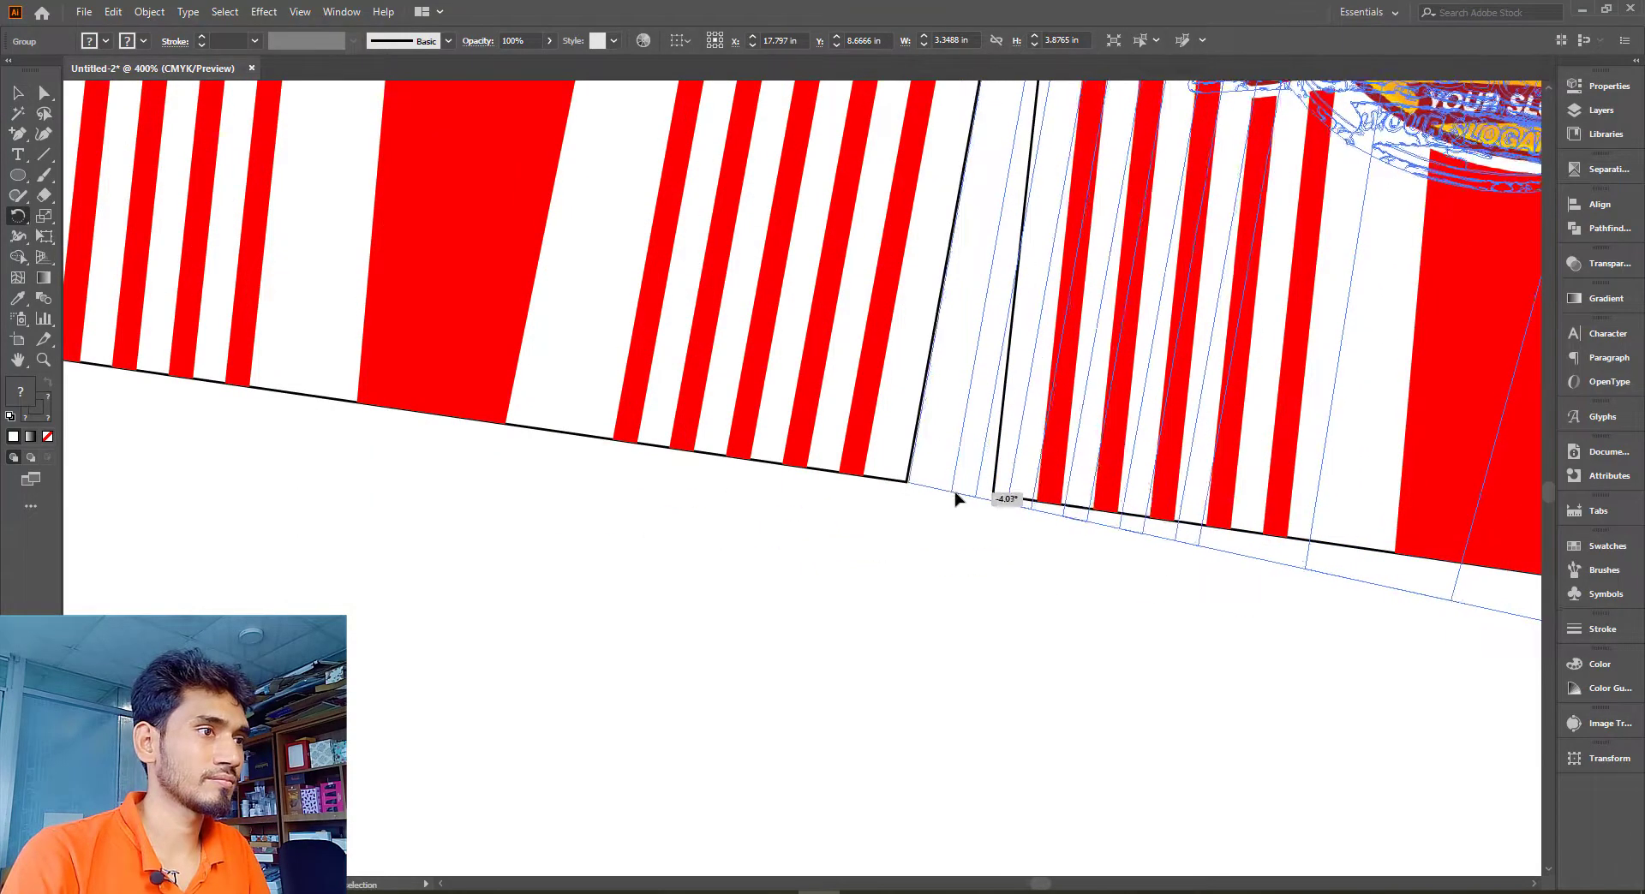
scroll(959, 498, "down", 4)
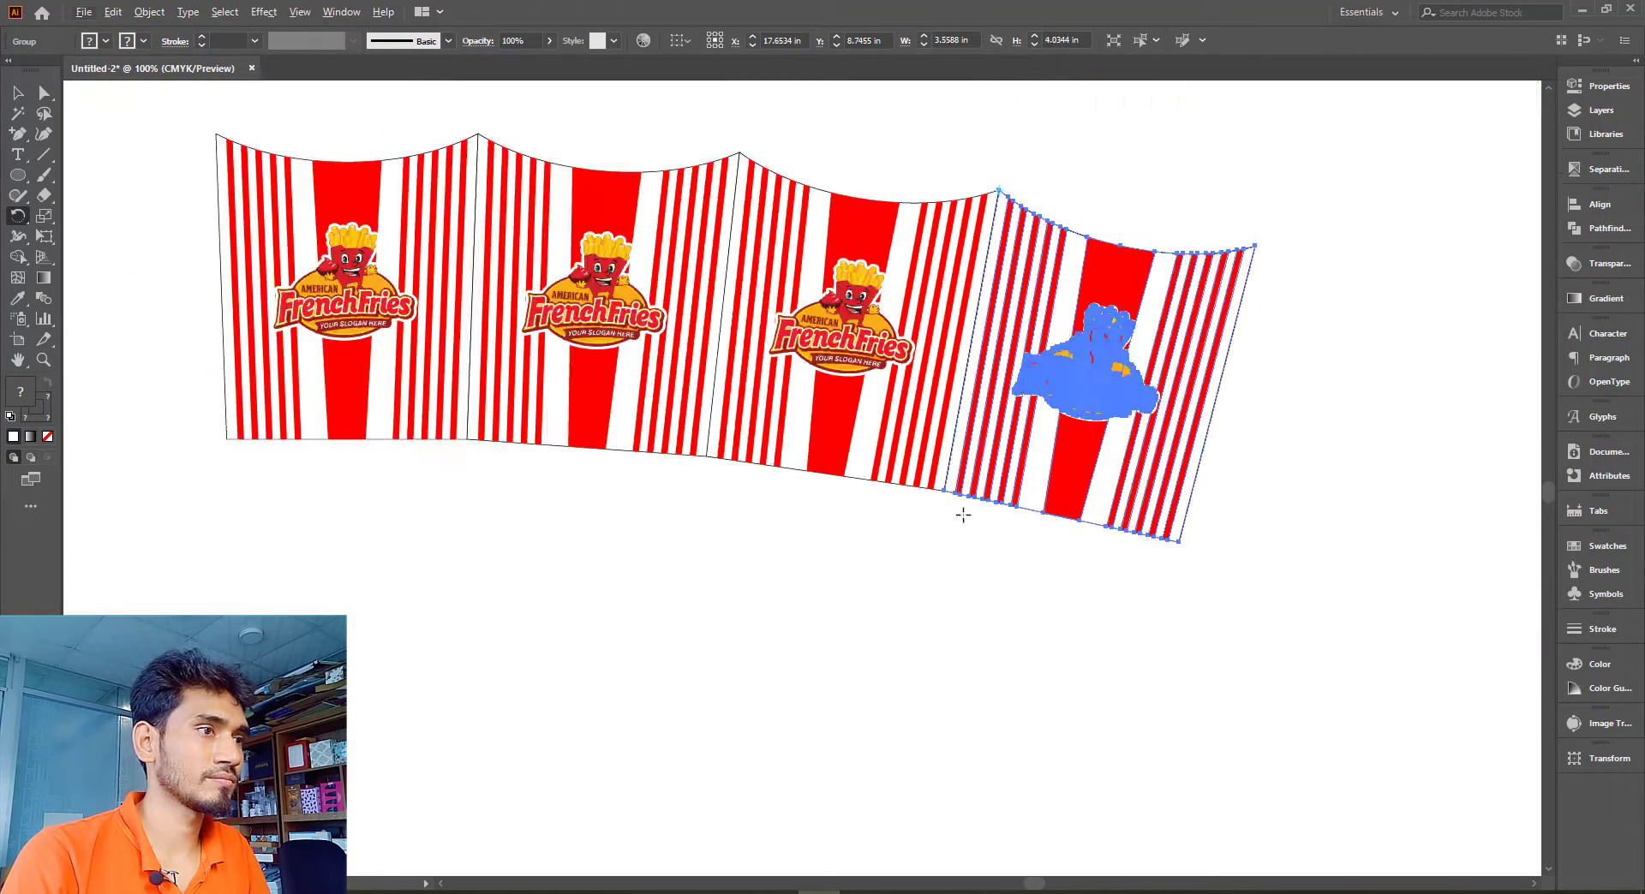
left_click(17, 92)
left_click(679, 614)
Create a 0.5 in × 3.5 in rectangle
scroll(424, 458, "up", 2)
scroll(424, 458, "left", 3)
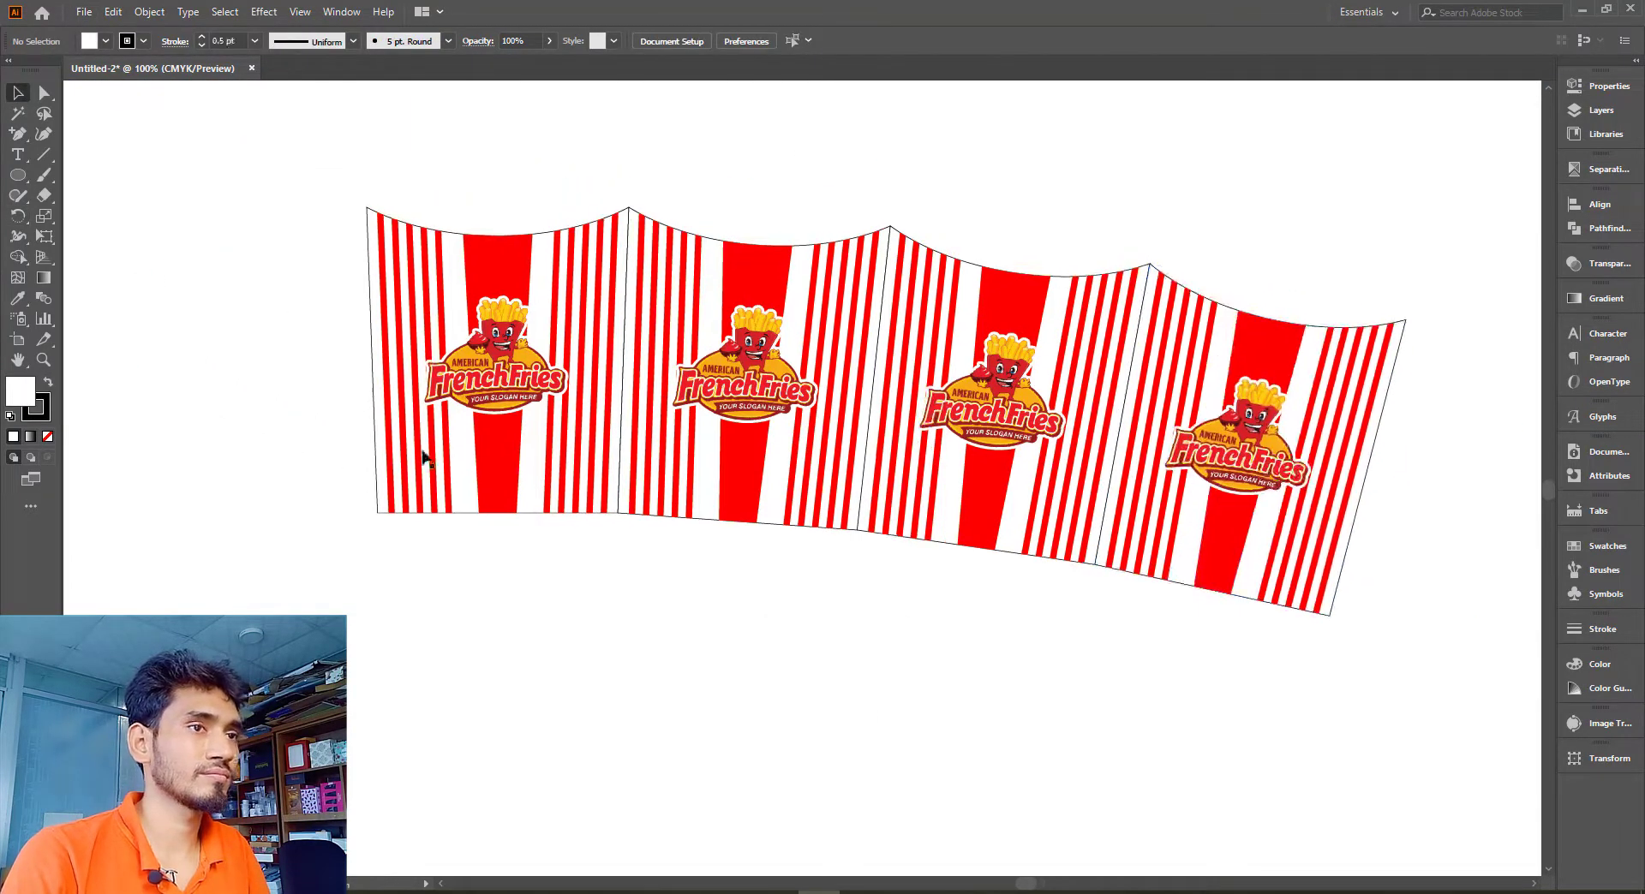
left_click_drag(17, 175, 94, 174)
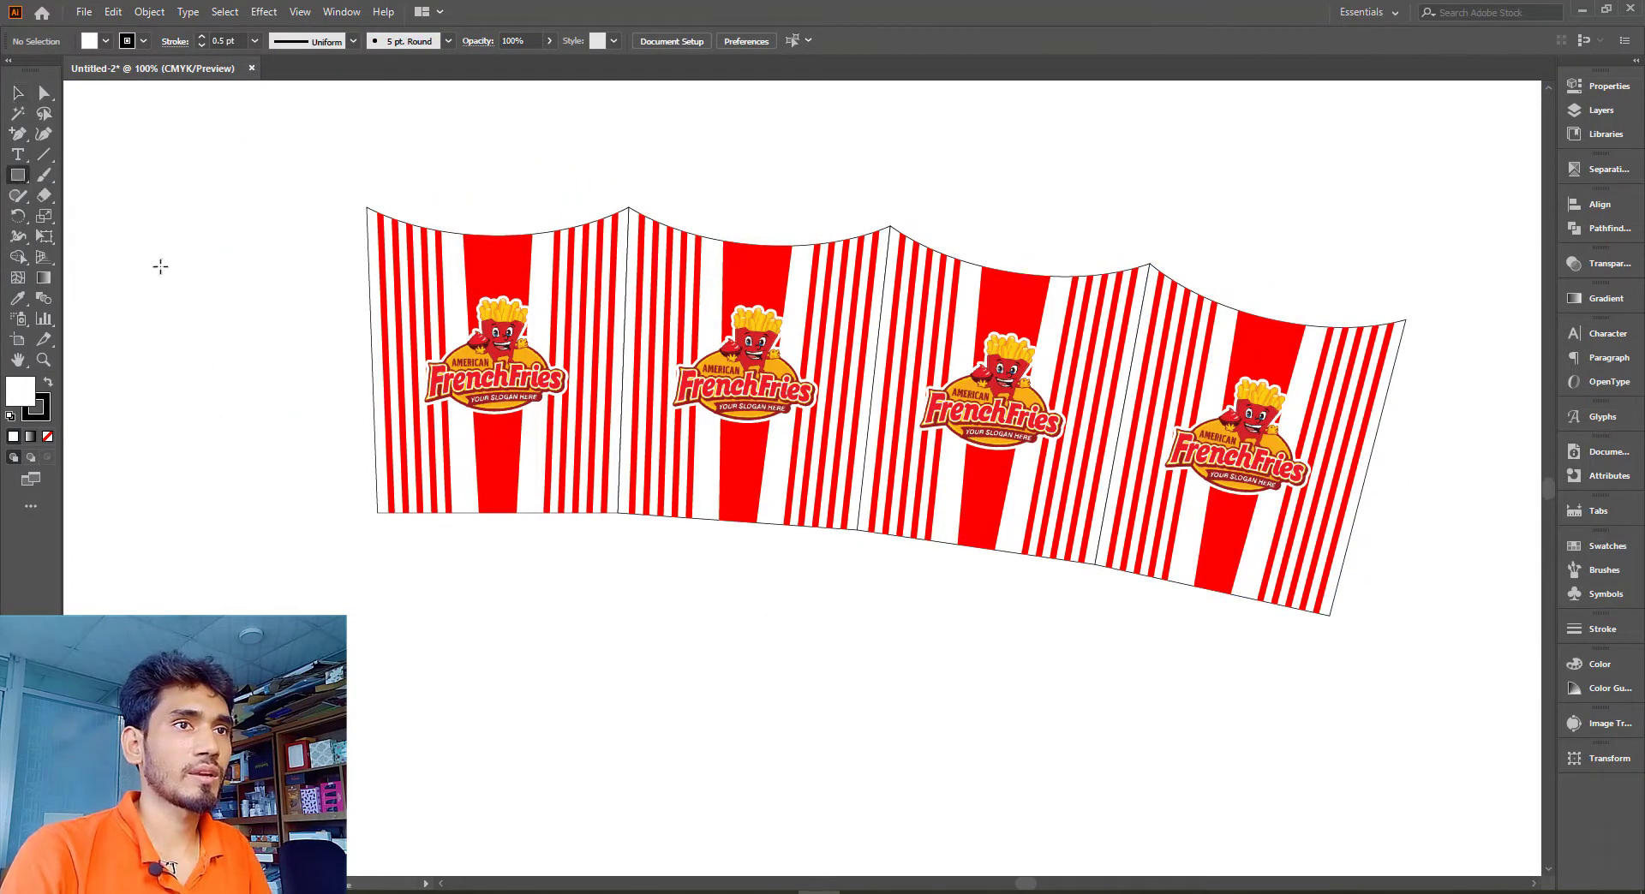
scroll(157, 263, "up", 1)
scroll(359, 318, "left", 3)
left_click(353, 267)
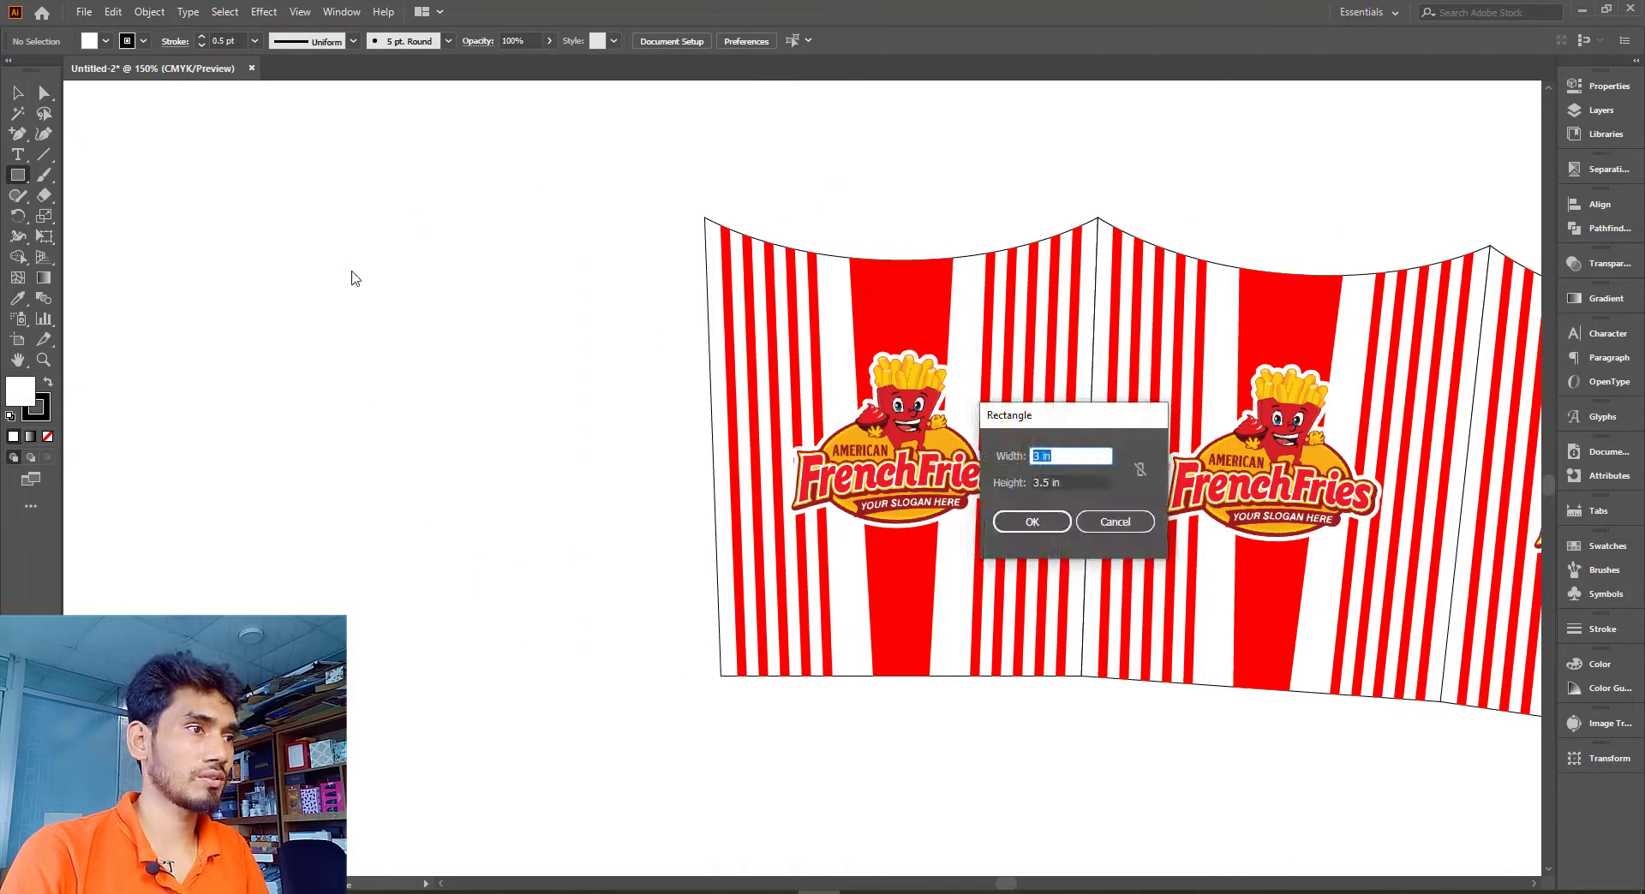
type(".5")
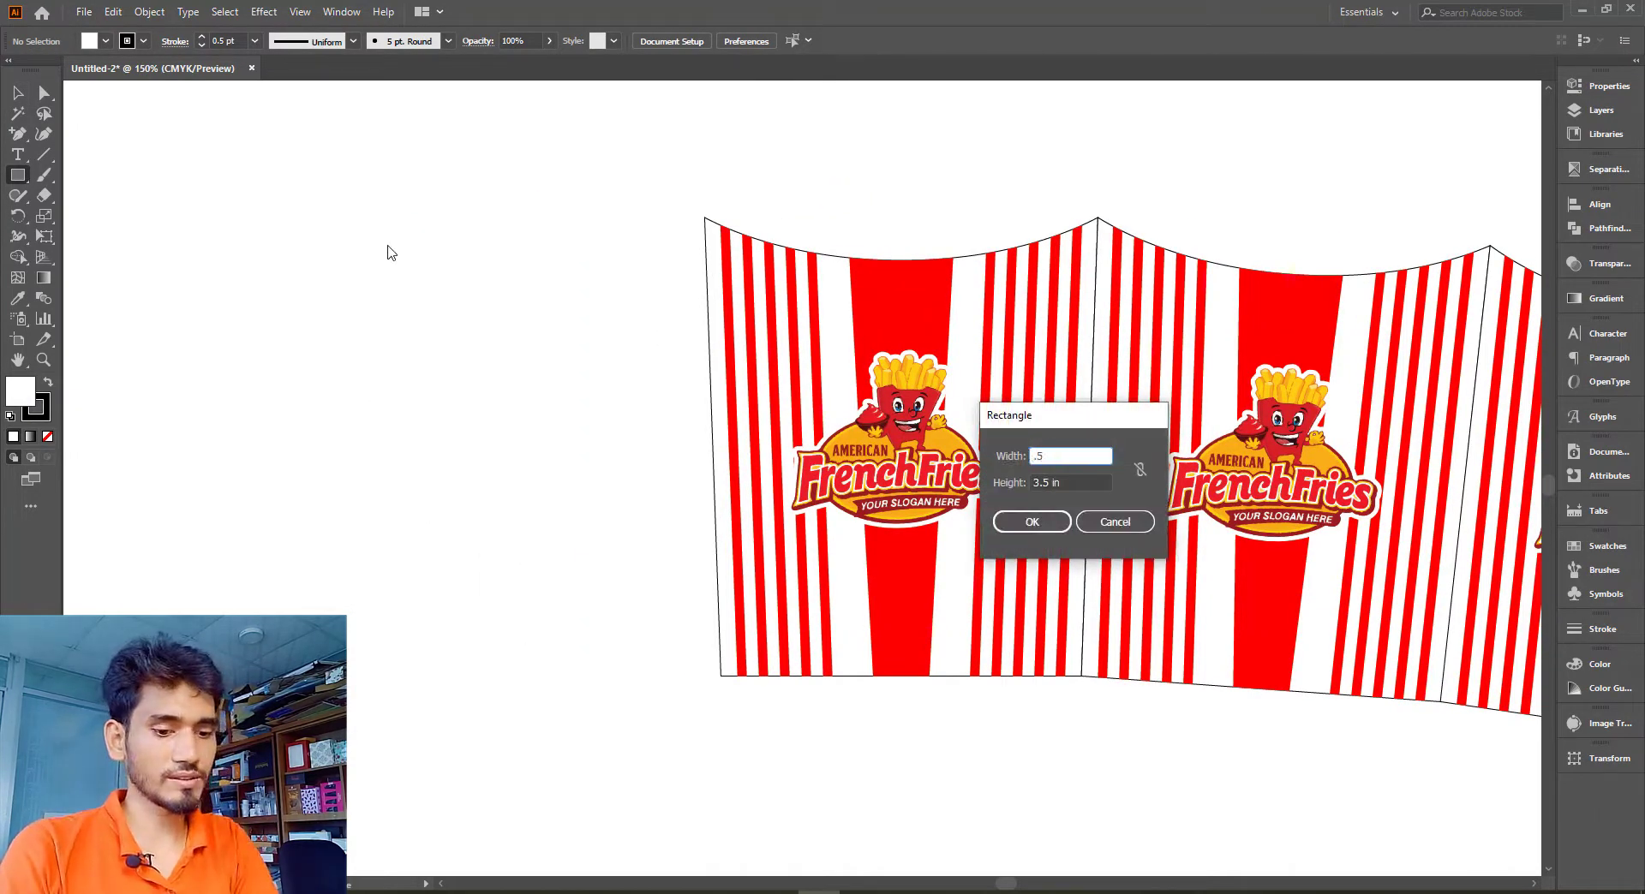
key("Tab")
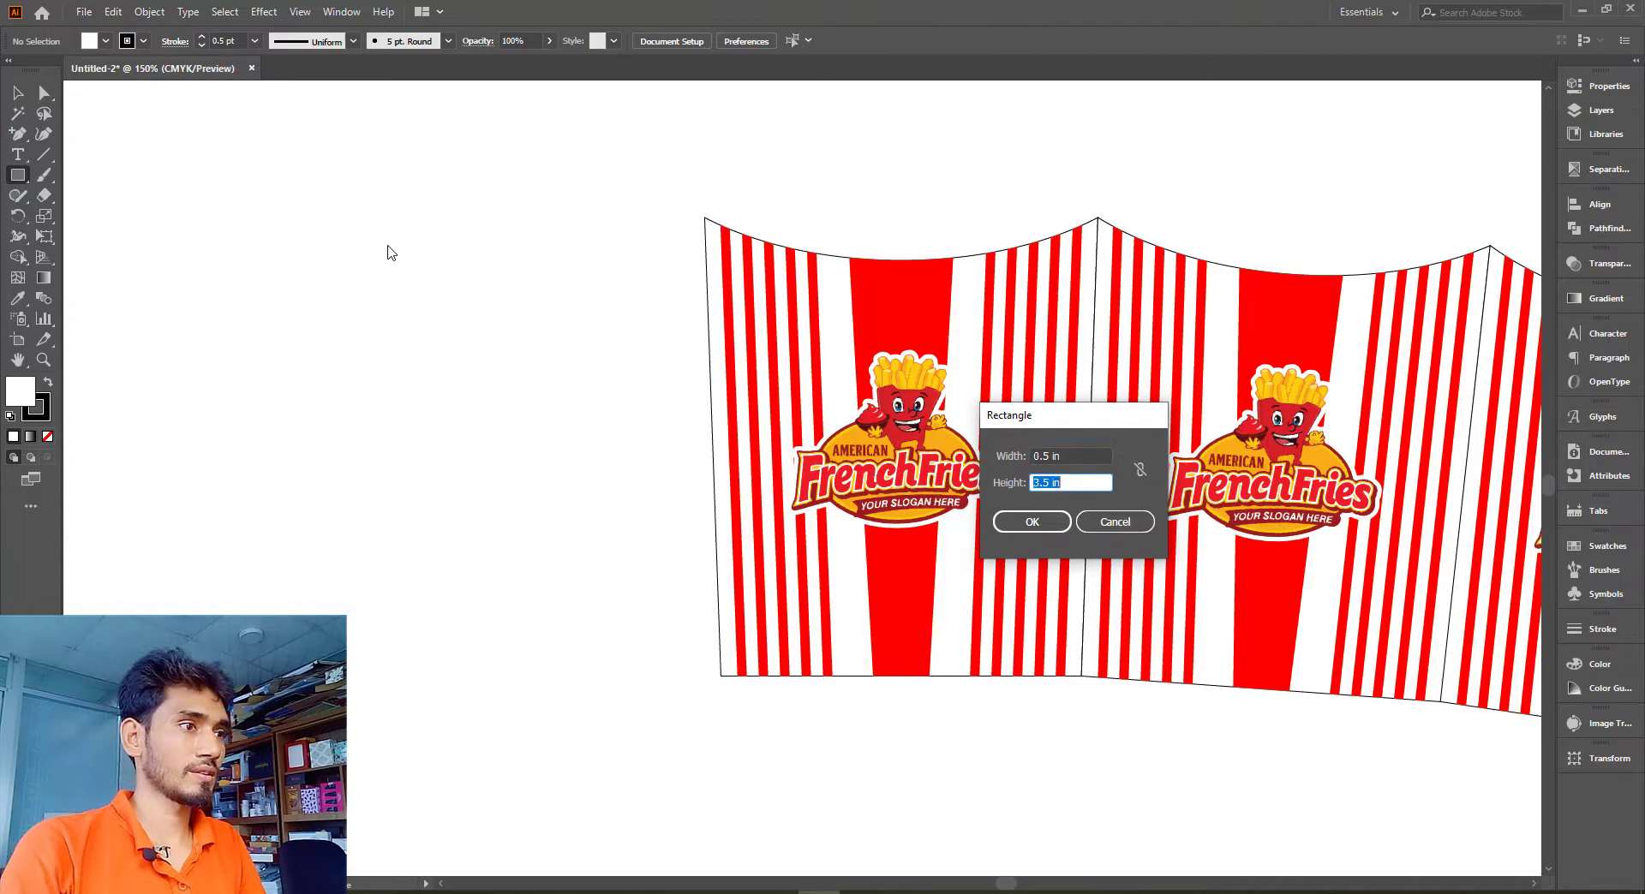
key("Return")
Move the narrow strip beside the first panel, its top aligned with the panel's top corner
key("v")
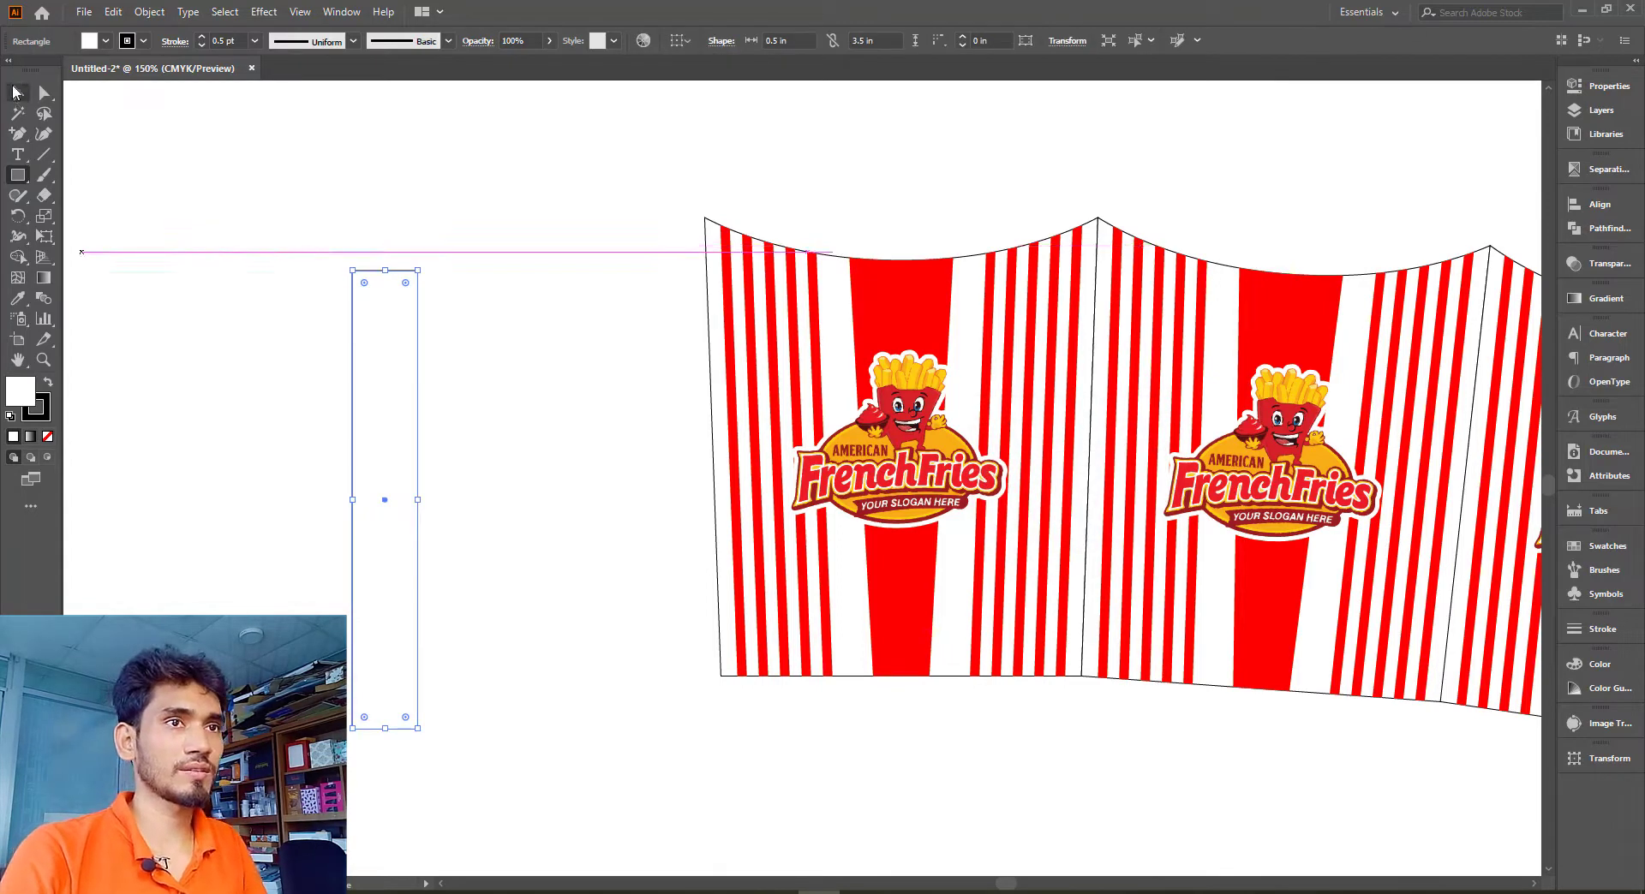
left_click_drag(419, 333, 717, 188)
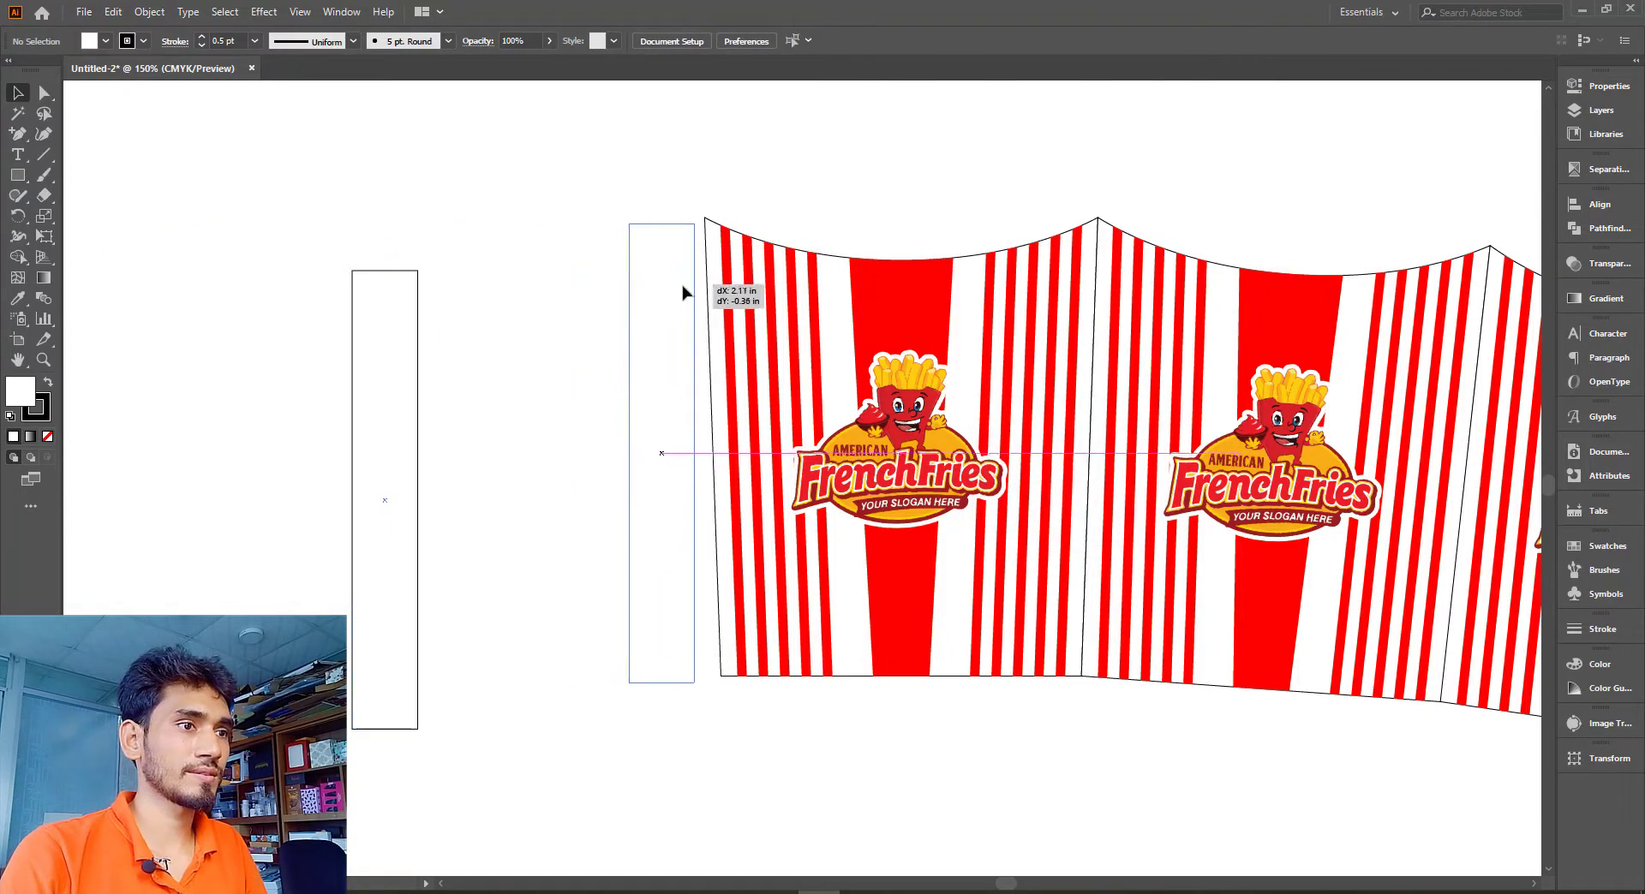
scroll(718, 188, "up", 4)
left_click_drag(594, 451, 597, 424)
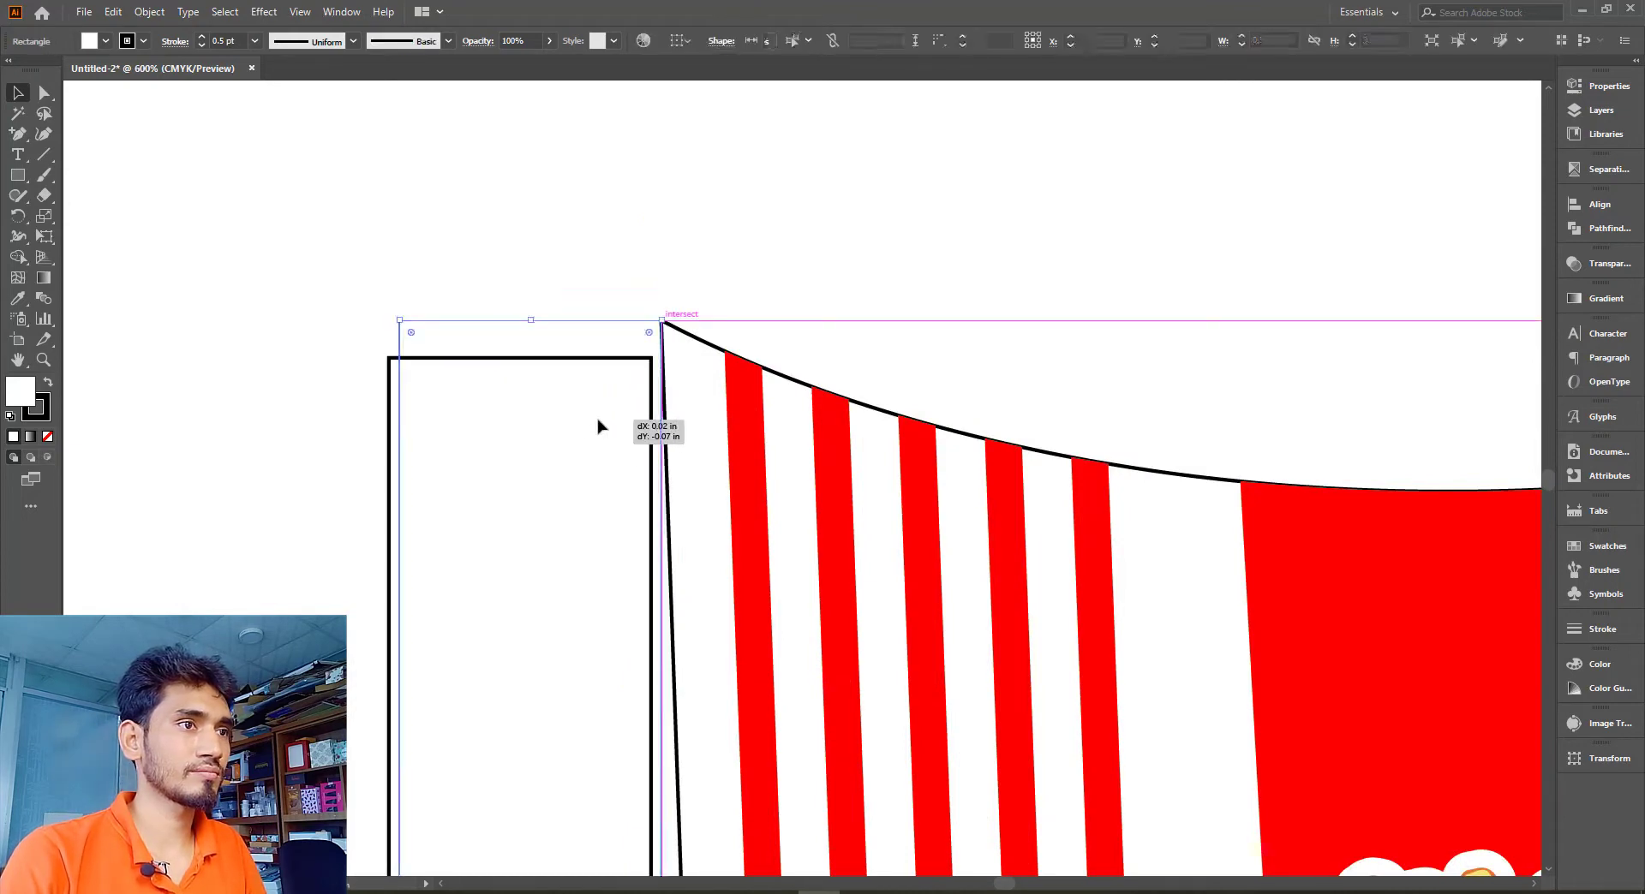
left_click_drag(597, 425, 598, 425)
left_click(338, 209)
Taper the strip by lowering its top-left corner and raising its bottom-left corner
left_click(44, 96)
left_click_drag(242, 245, 411, 393)
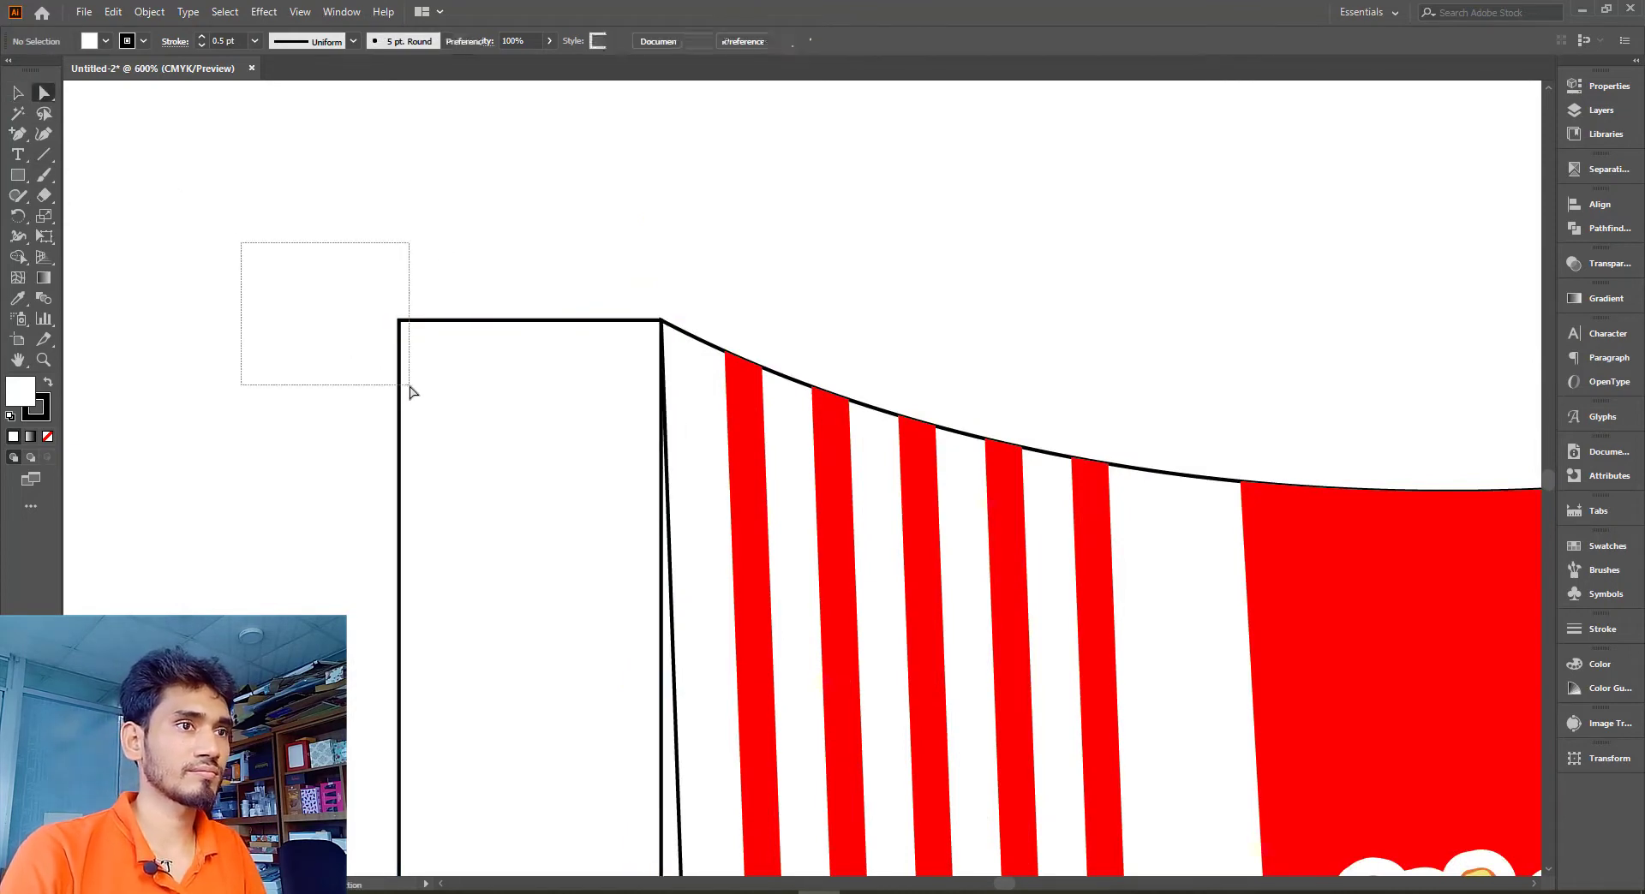
key("shift+Down")
key("shift+Down")
left_click(429, 246)
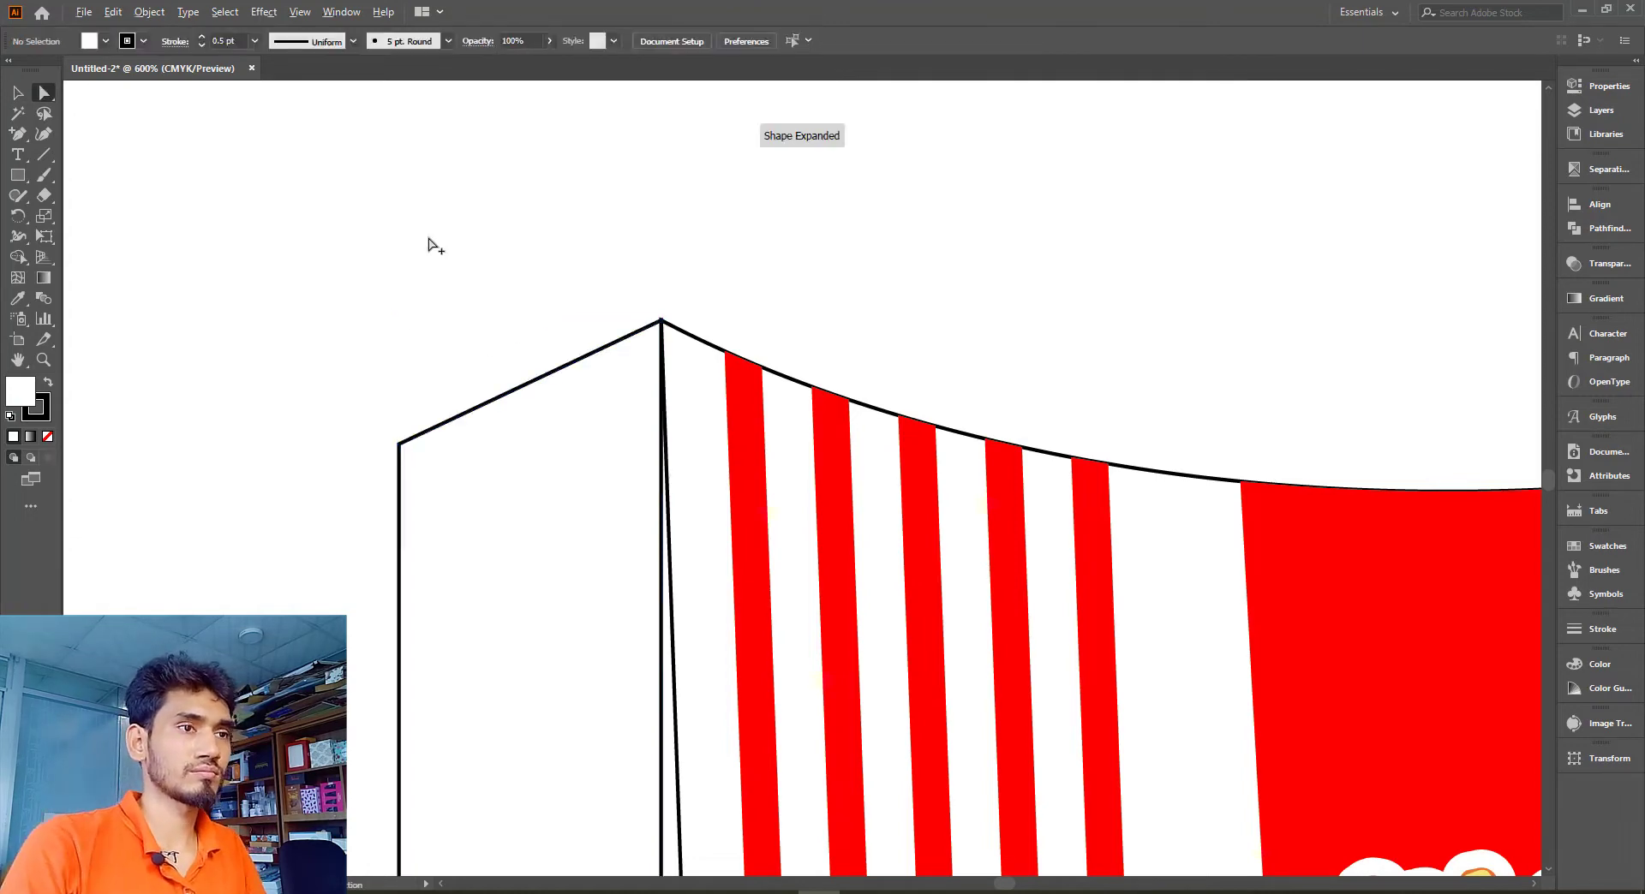
scroll(437, 248, "down", 4)
left_click_drag(364, 668, 434, 748)
key("shift+Up")
key("shift+Up")
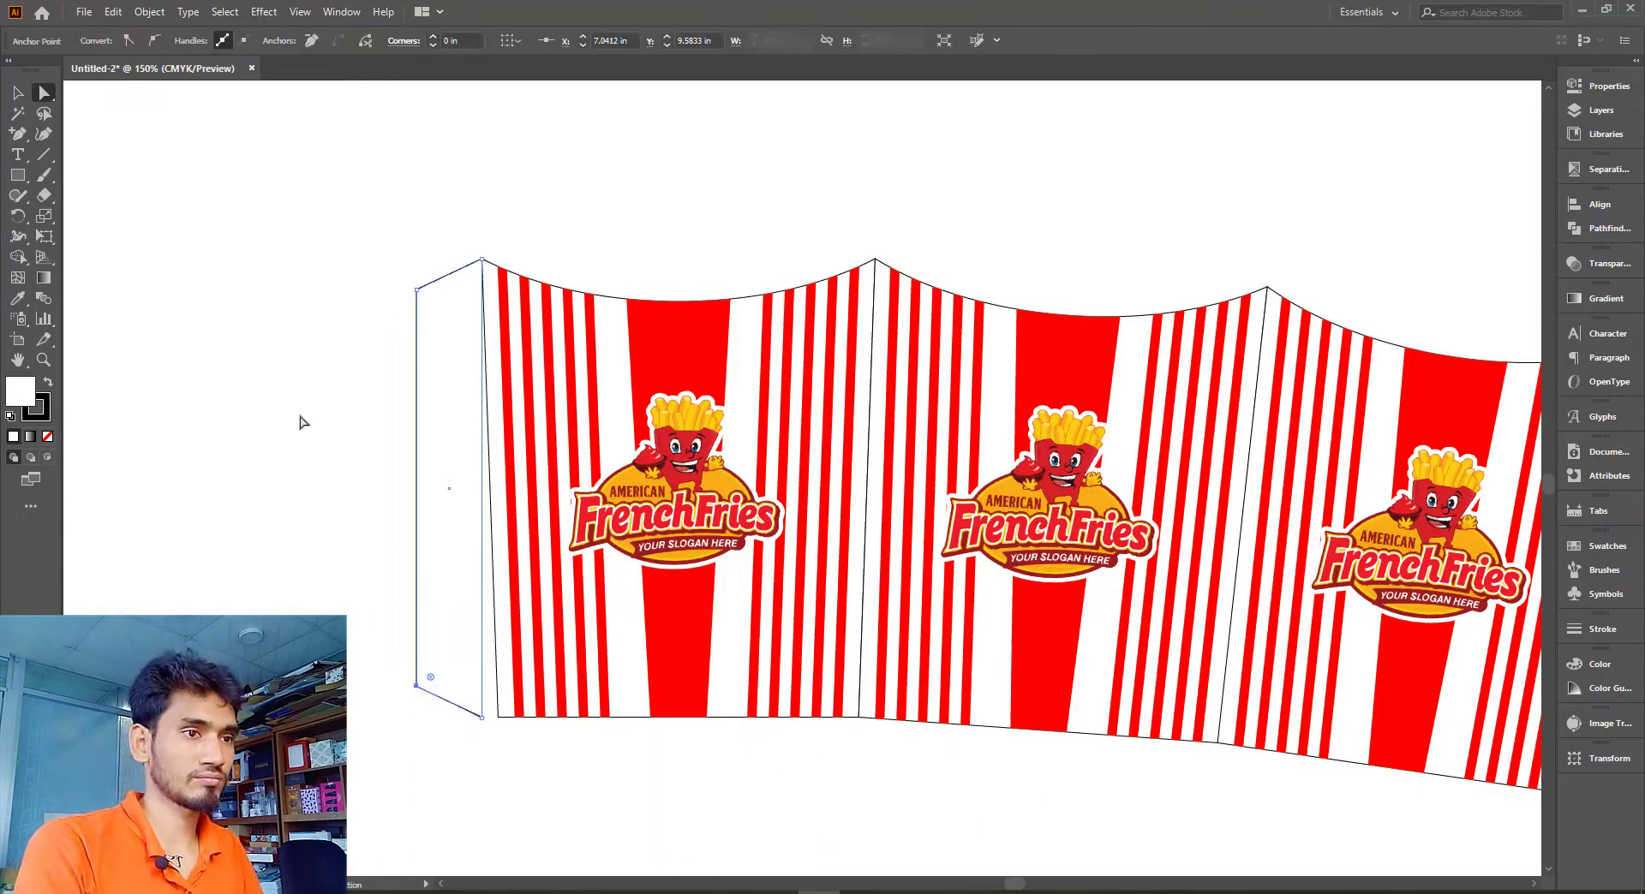
left_click(301, 421)
Rotate the tapered flap to meet the first panel's slanted edge
key("v")
left_click_drag(393, 260, 444, 389)
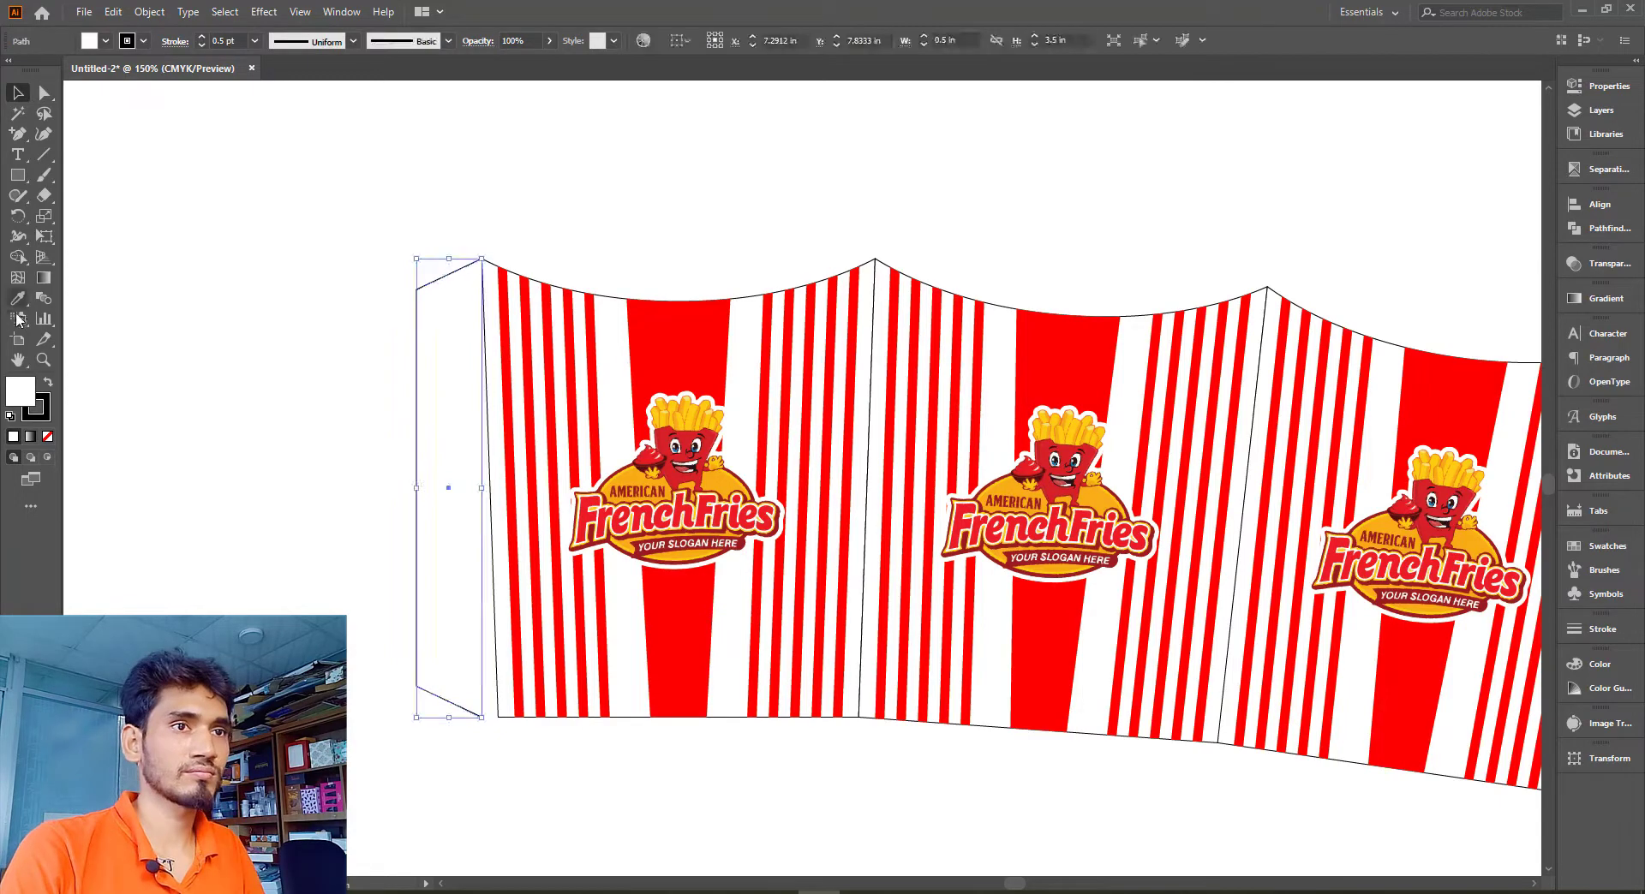
left_click(18, 216)
scroll(497, 259, "up", 1)
scroll(497, 259, "up", 1)
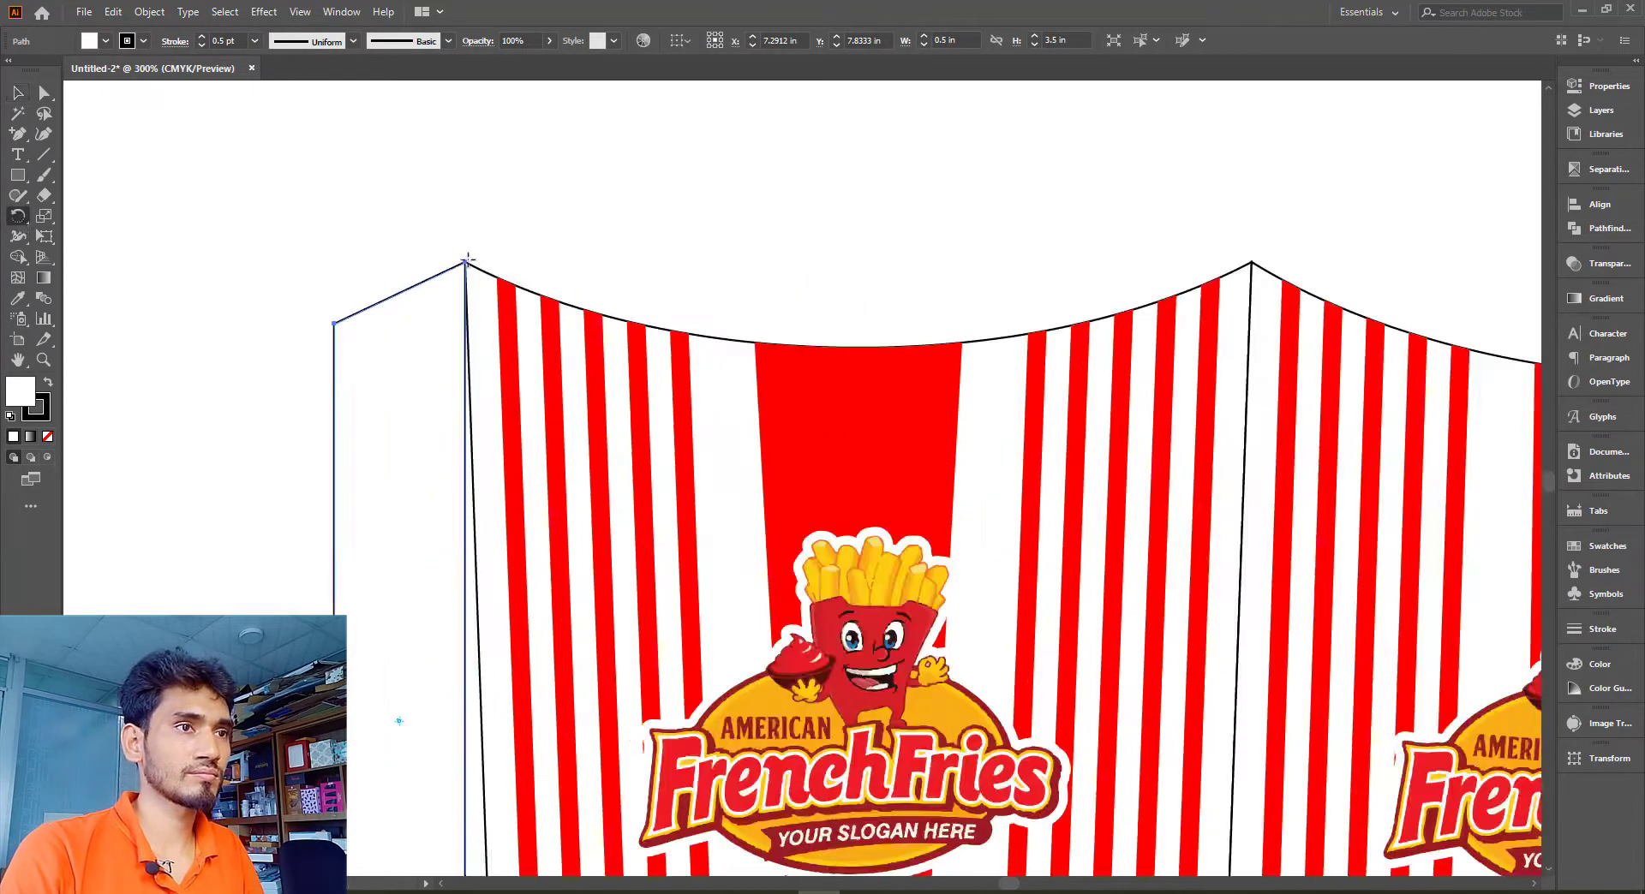
scroll(471, 256, "down", 1)
scroll(477, 826, "down", 1)
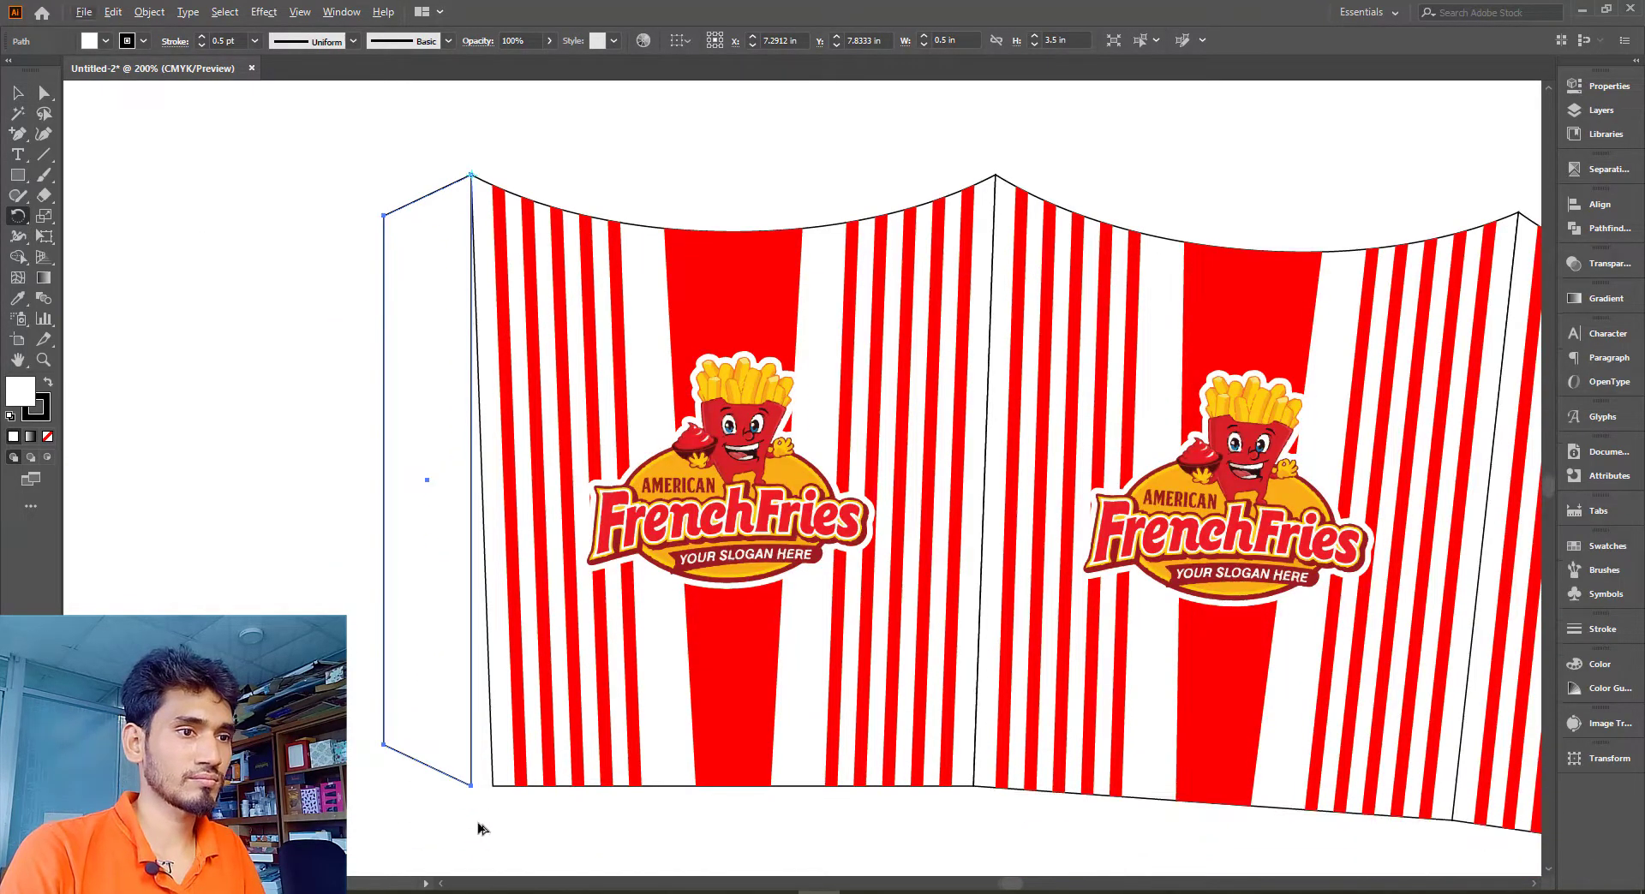
scroll(476, 825, "up", 2)
left_click_drag(467, 750, 512, 757)
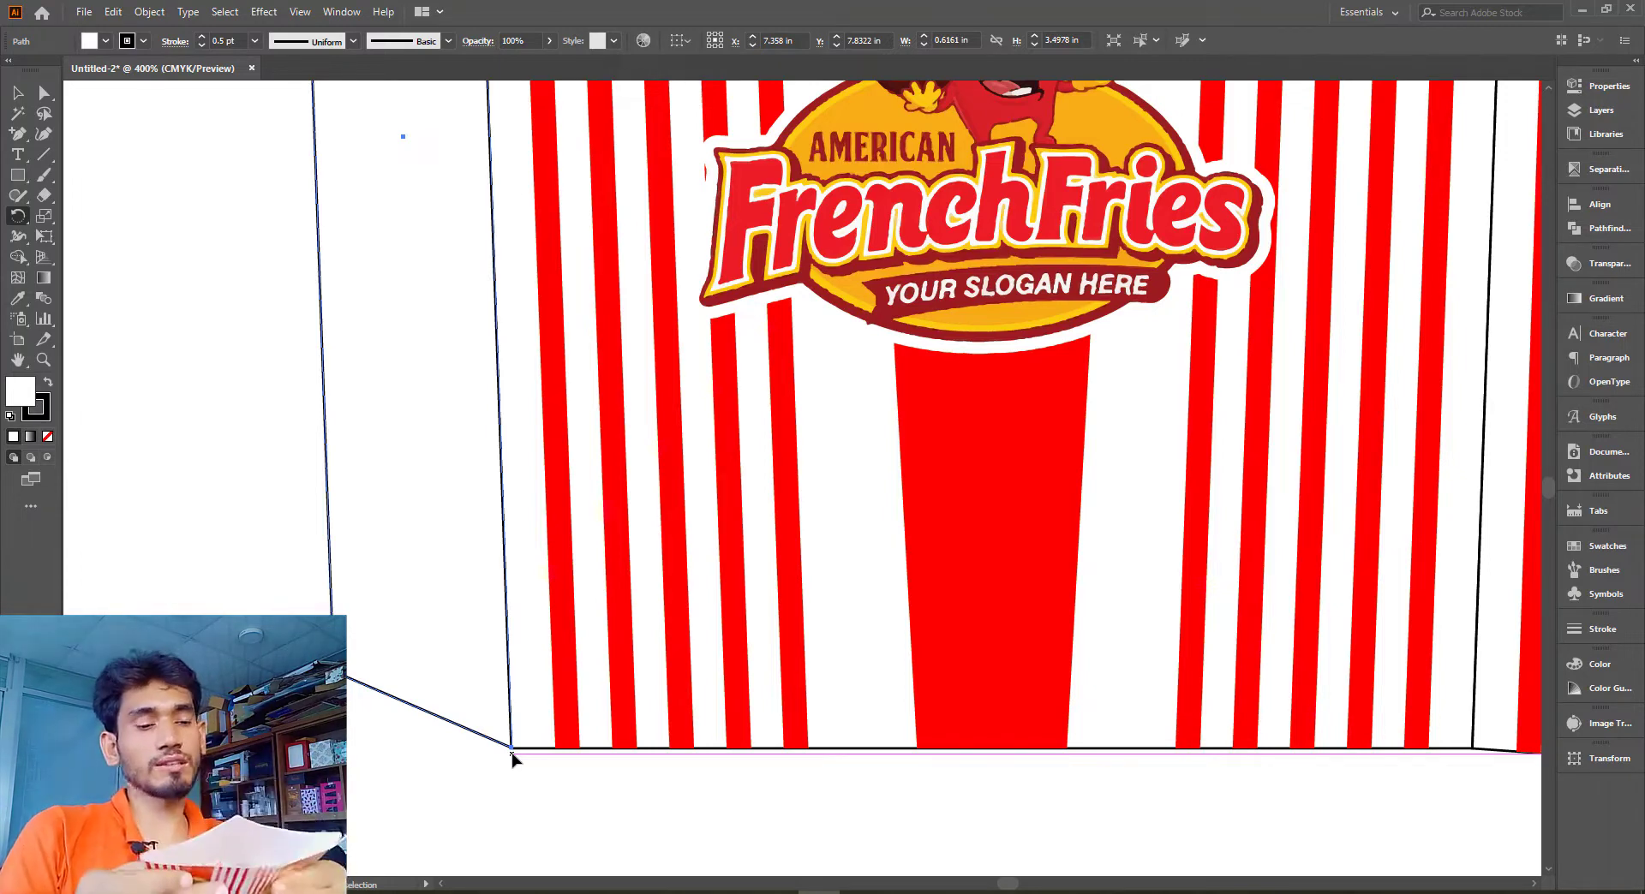
Select all the cup artwork and rotate it toward level
scroll(569, 754, "down", 1)
scroll(569, 754, "down", 3, "alt")
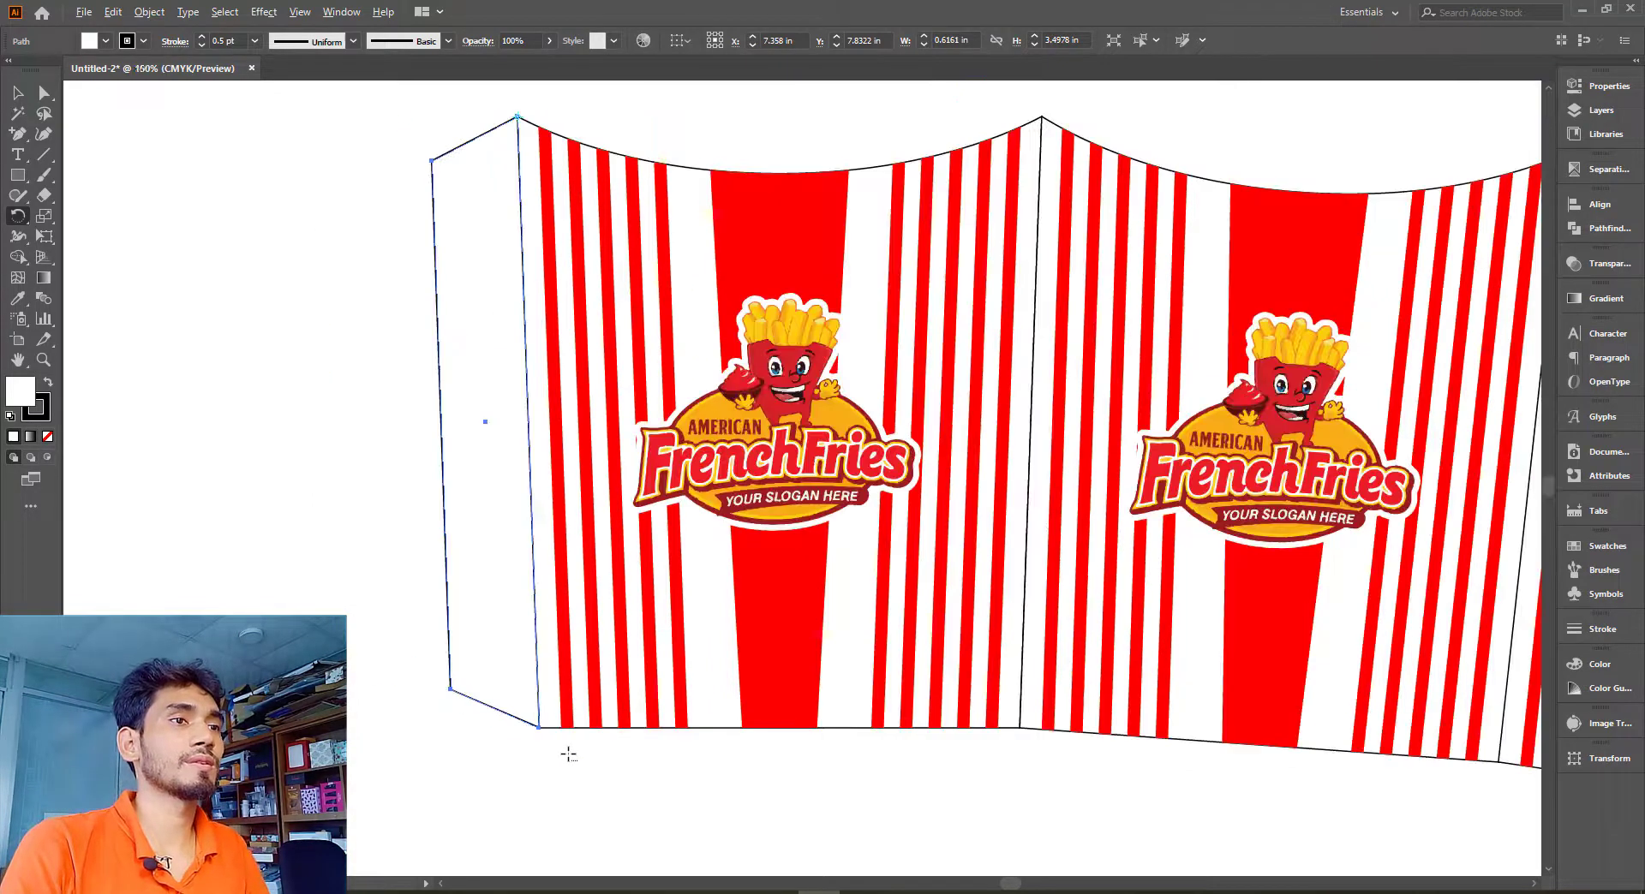
scroll(569, 754, "down", 1, "alt")
left_click(17, 92)
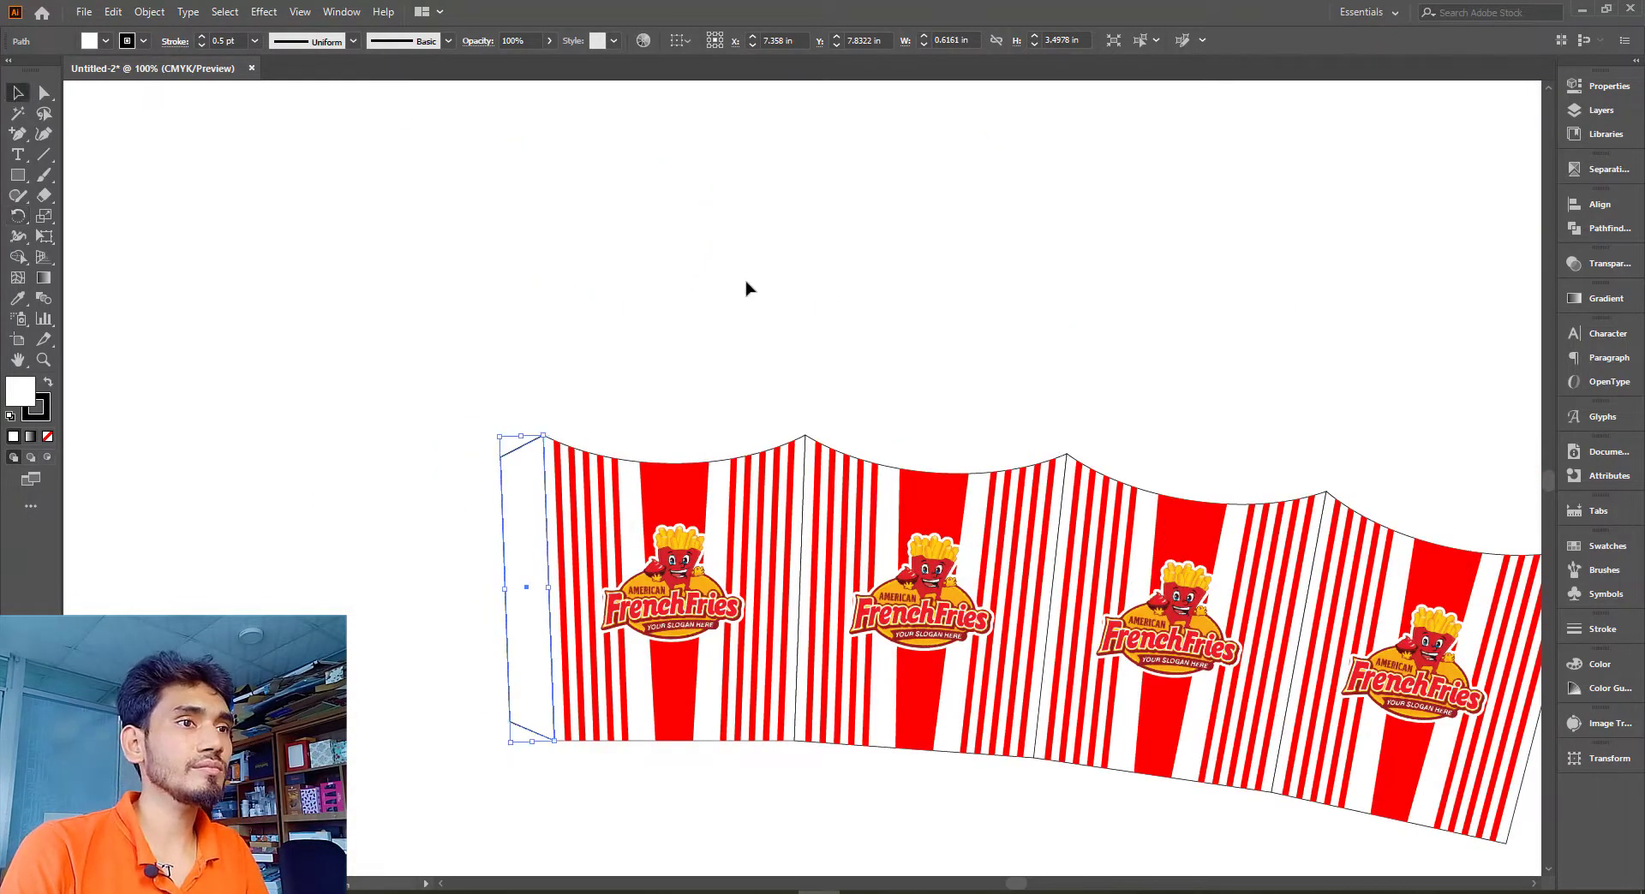
left_click(746, 287)
left_click_drag(746, 287, 584, 246)
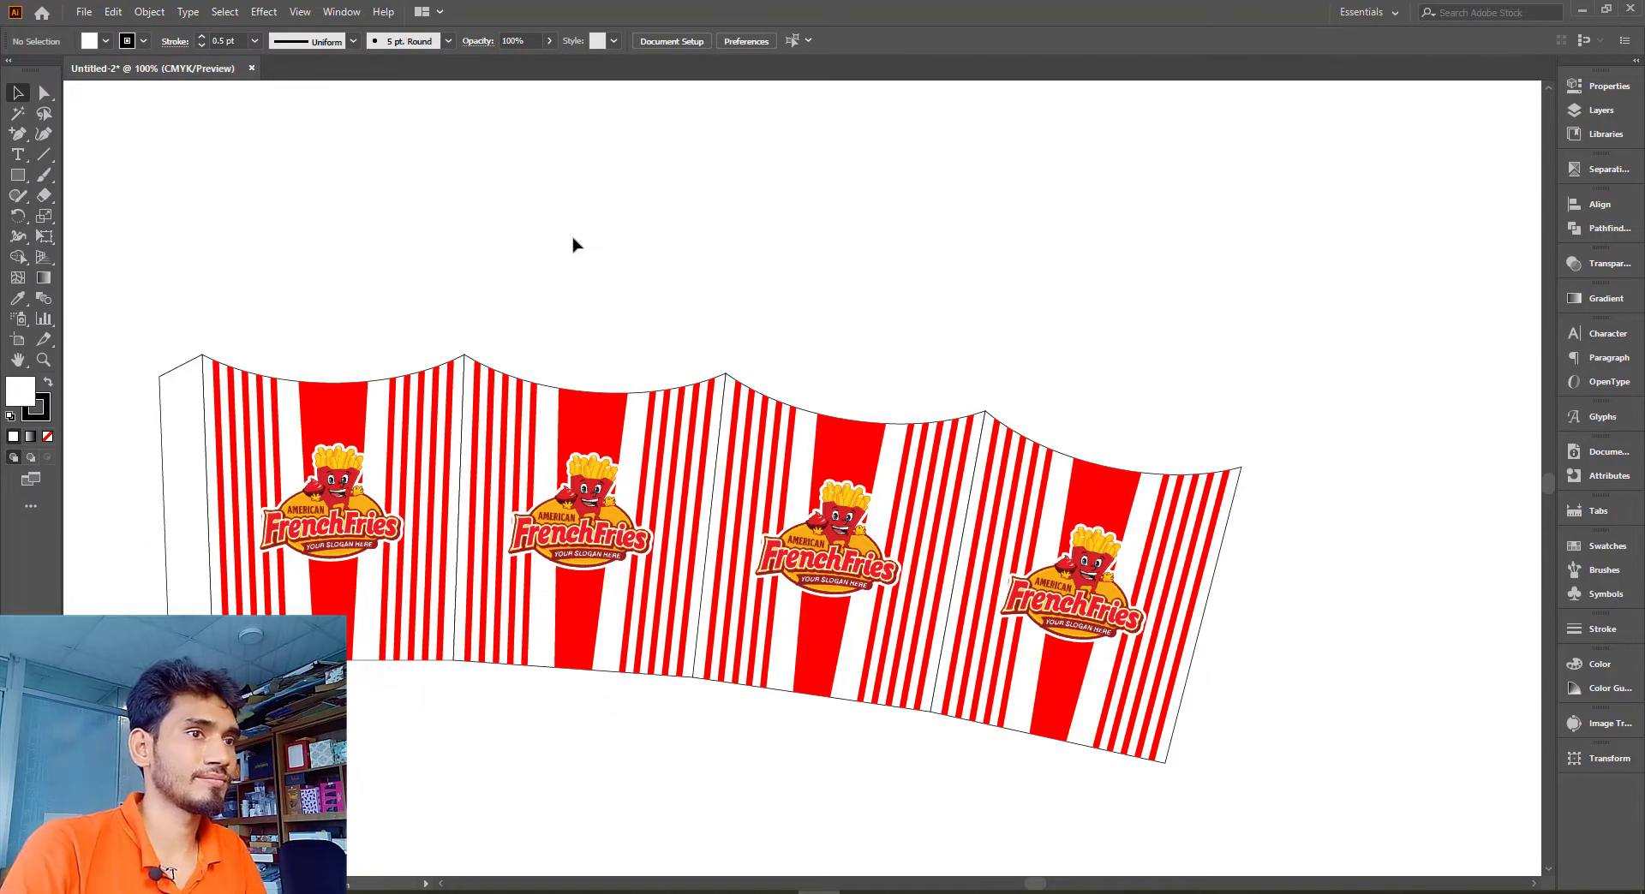
scroll(782, 243, "left", 3)
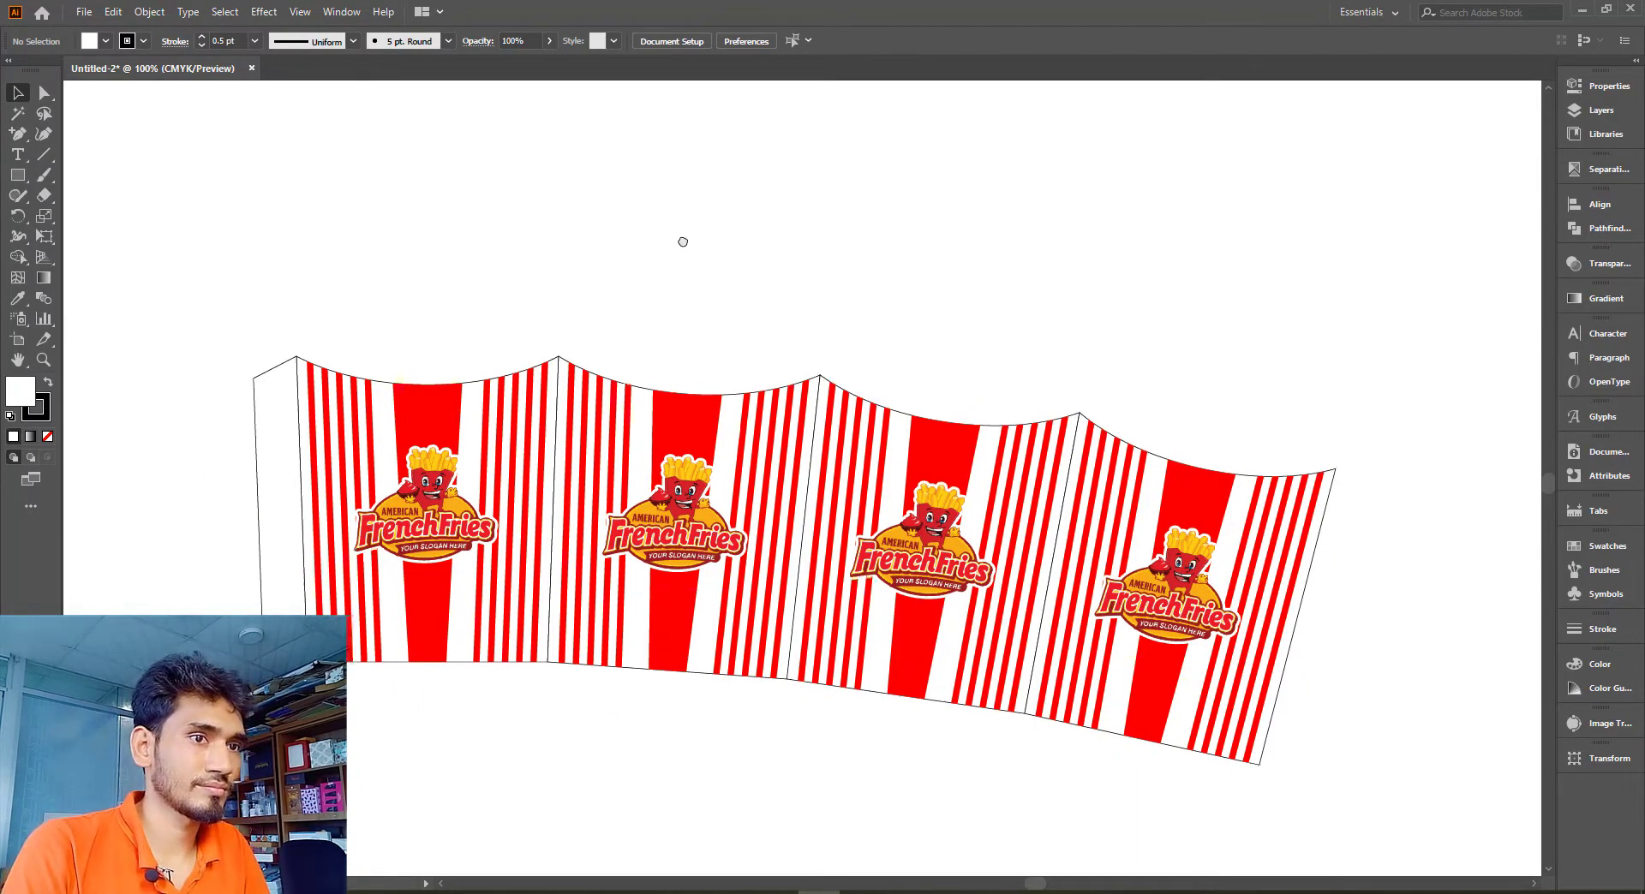
scroll(855, 294, "left", 1)
left_click_drag(192, 279, 1395, 809)
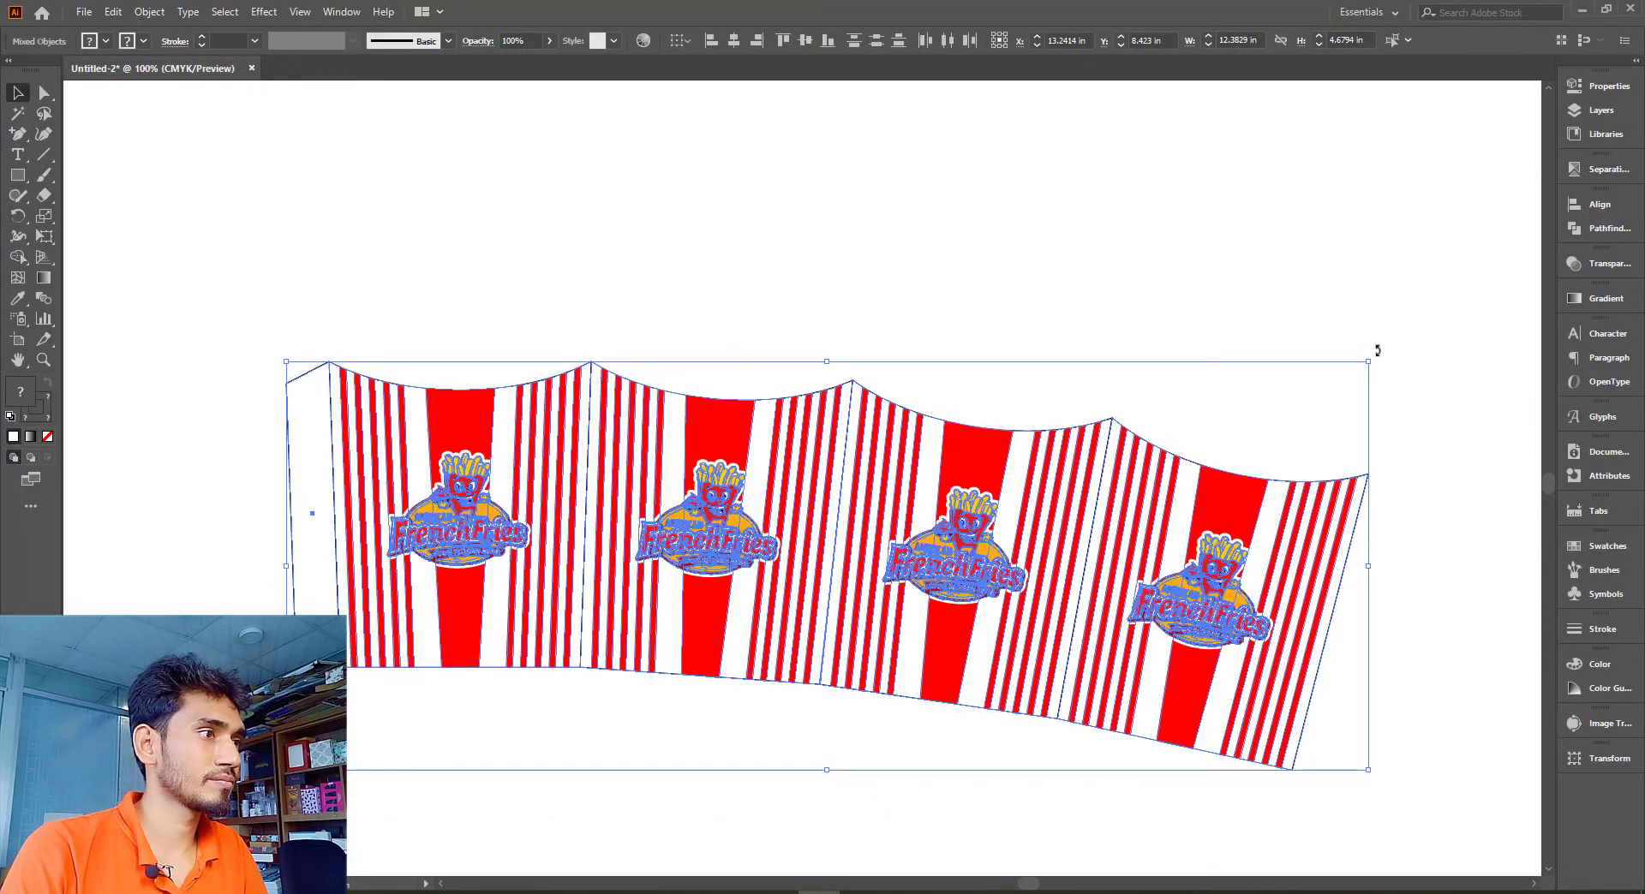
mouse_move(1378, 350)
left_mouse_down()
mouse_move(1328, 243)
mouse_move(1333, 308)
left_mouse_up()
left_click(1356, 349)
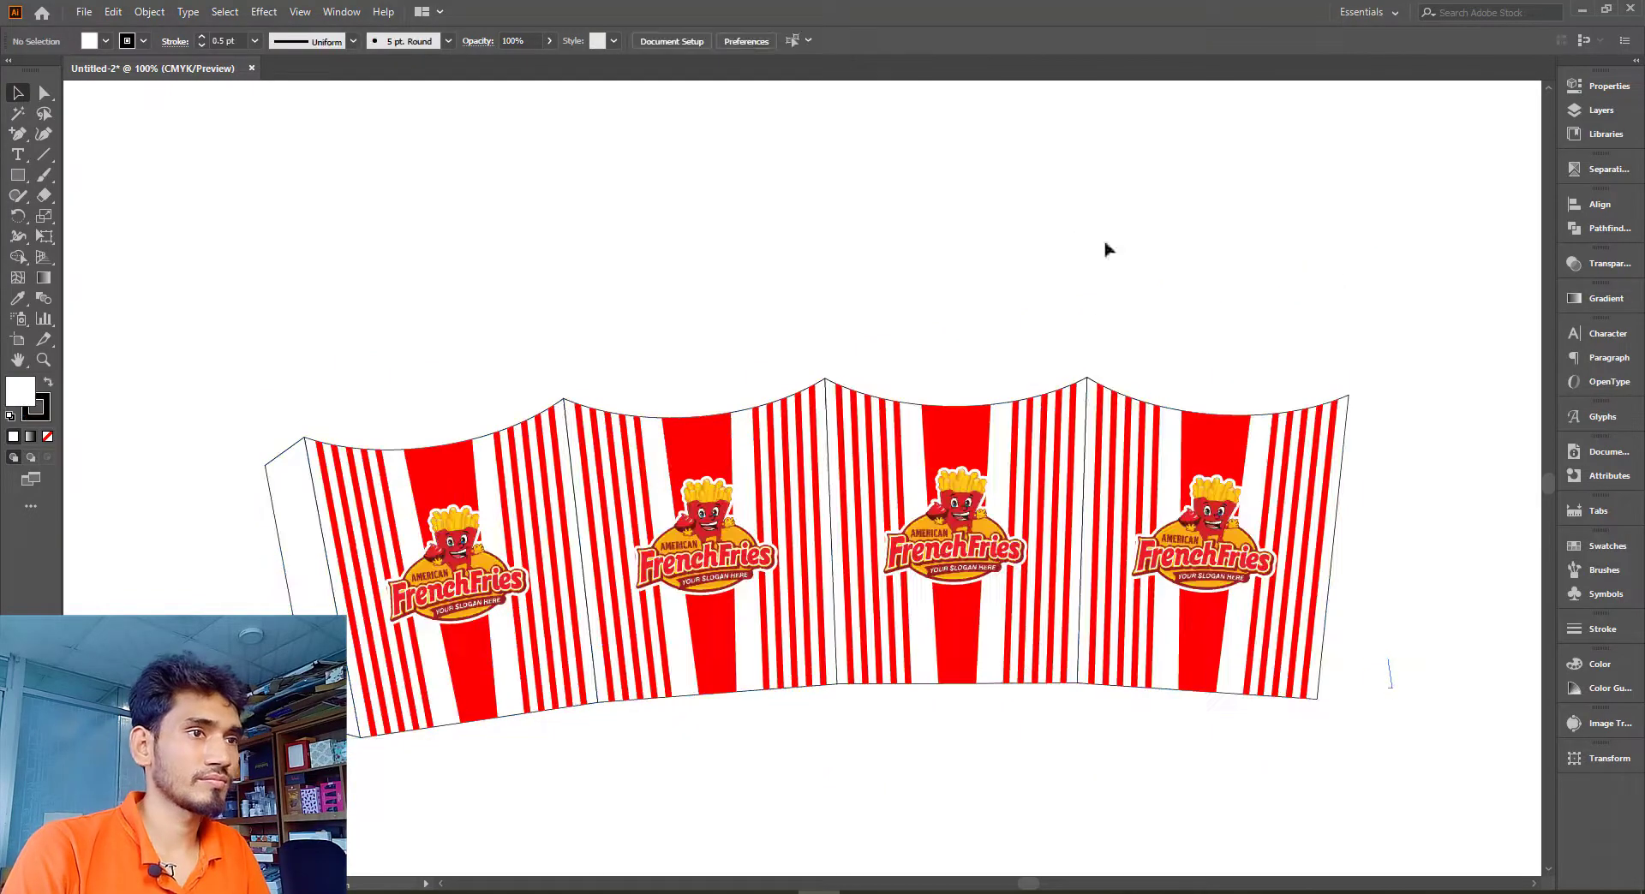
Reselect the artwork, rotate it slightly more so the arc sits level, and deselect
scroll(1105, 250, "down", 2)
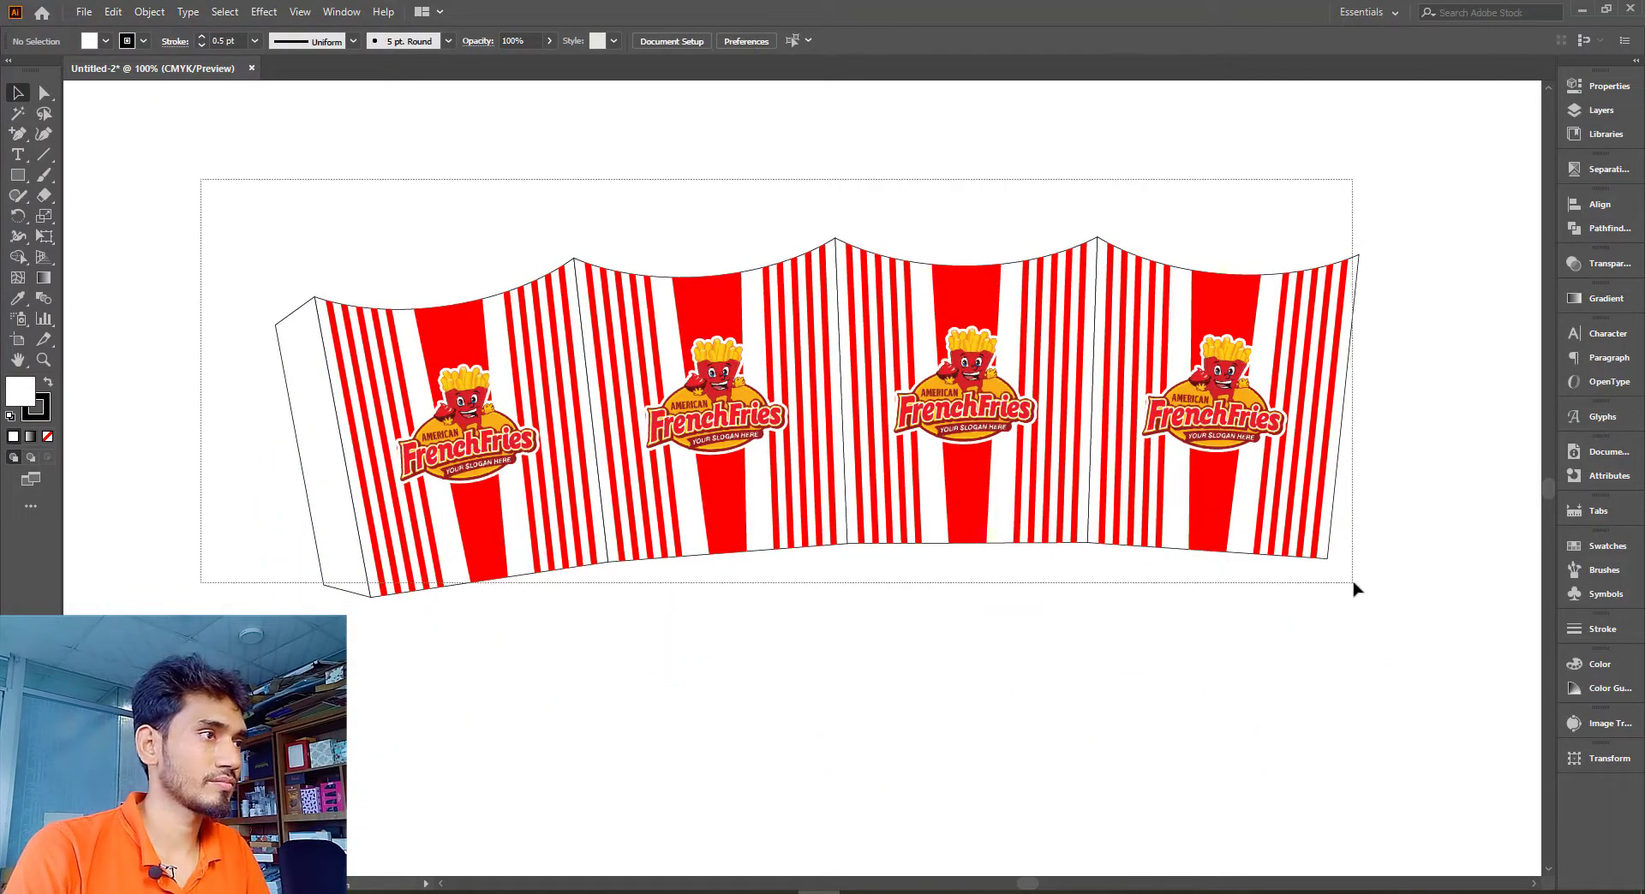
left_click_drag(1324, 586, 1354, 589)
left_click_drag(1369, 234, 1373, 253)
left_click(1295, 182)
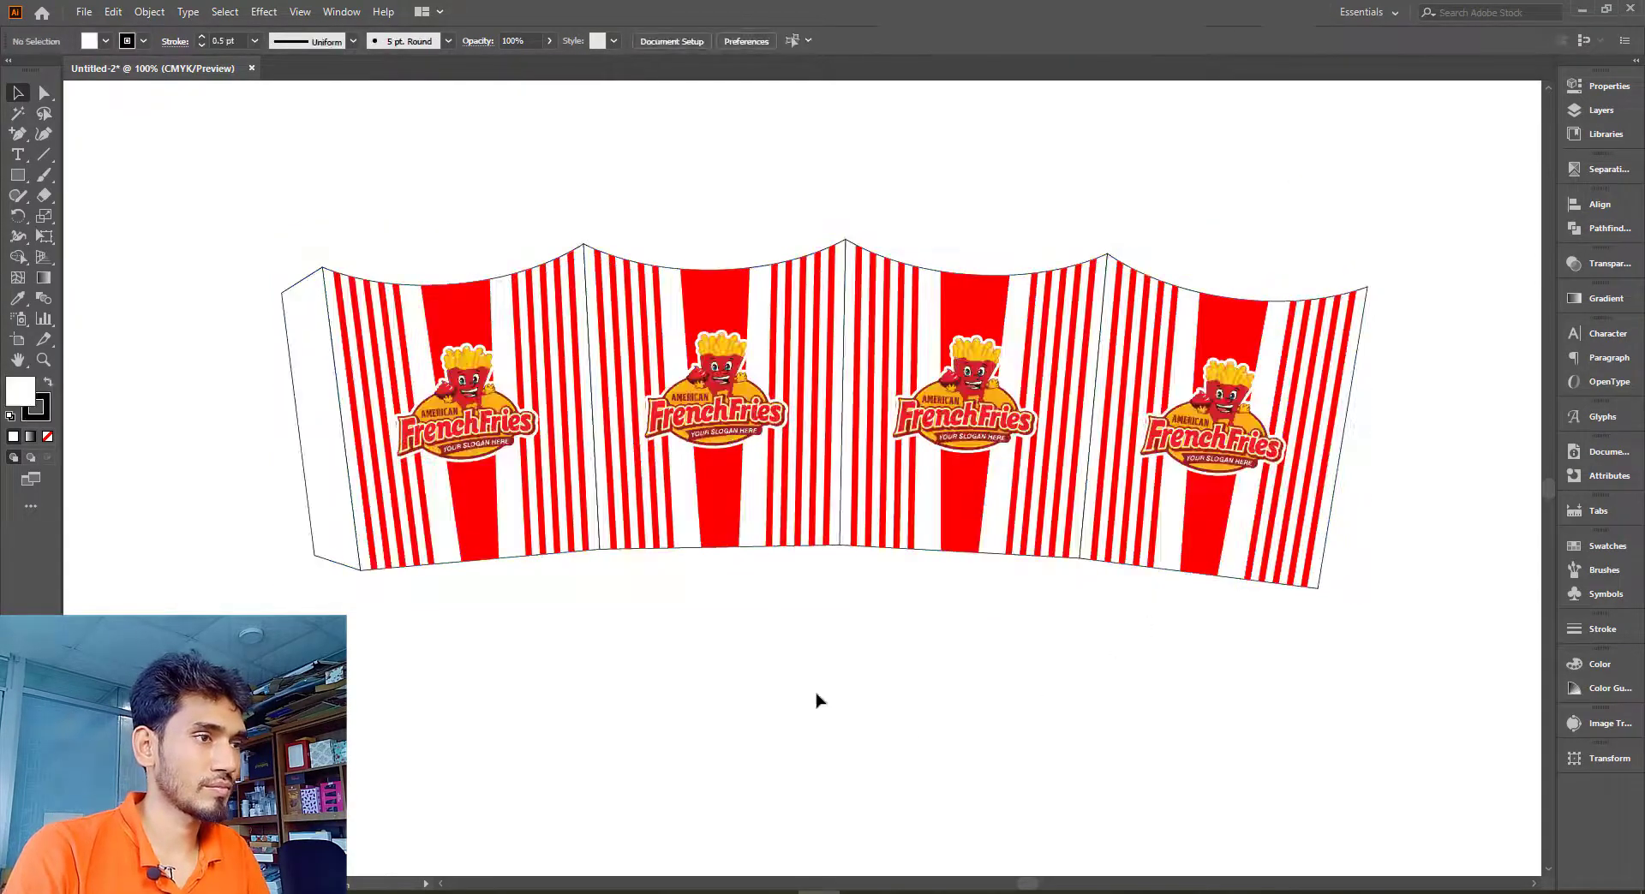
Draw a rough rectangle under the second panel, then delete it
scroll(721, 554, "down", 3)
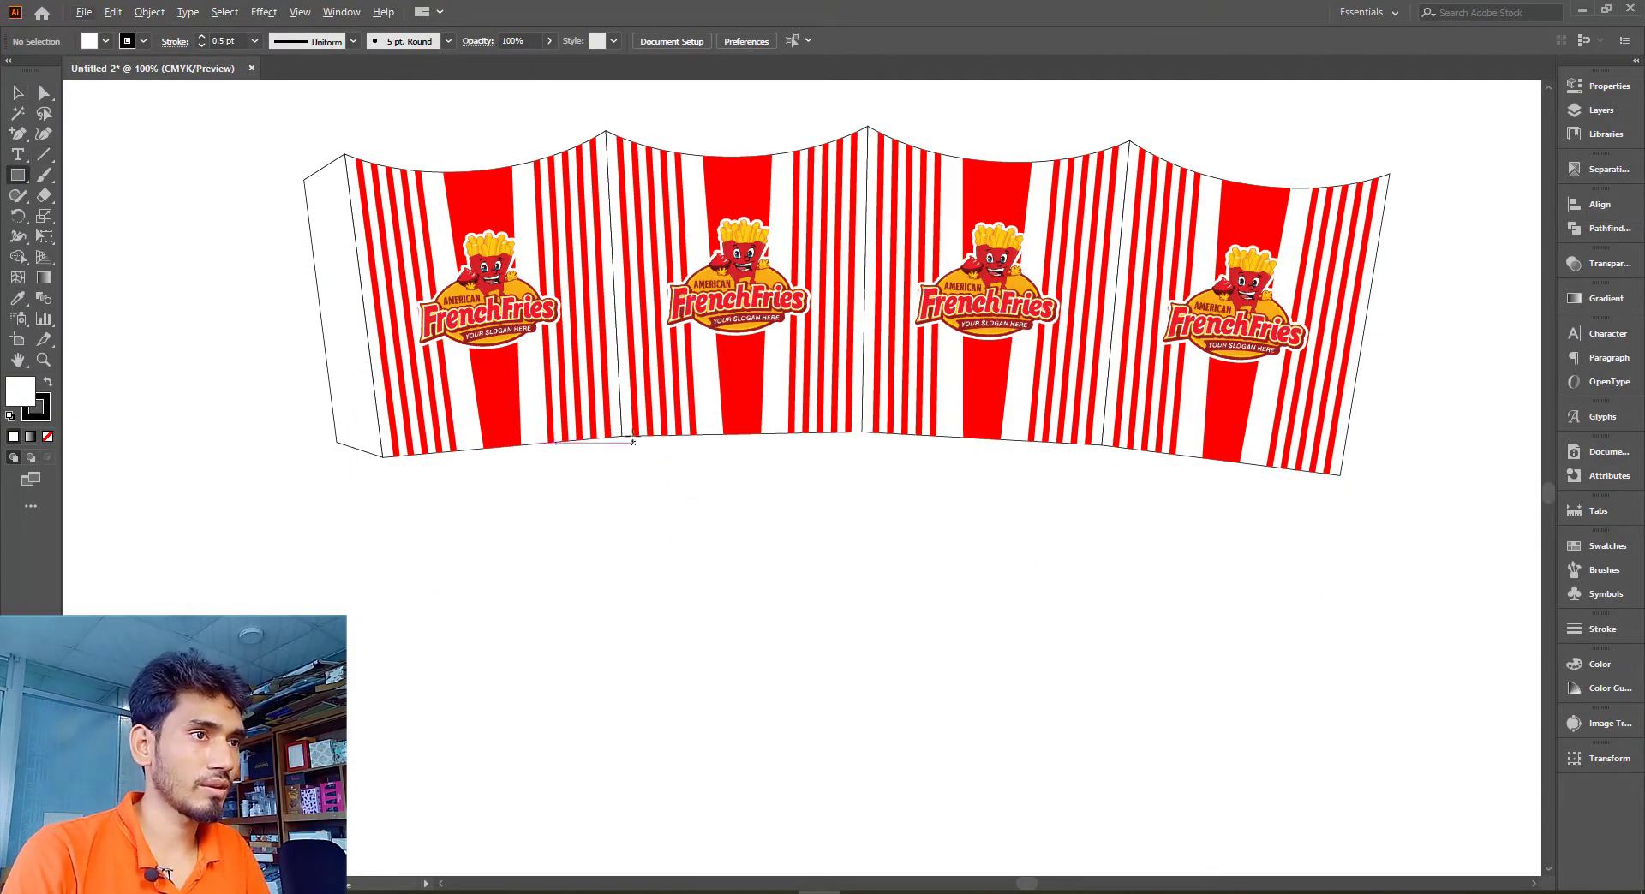
scroll(624, 436, "up", 2)
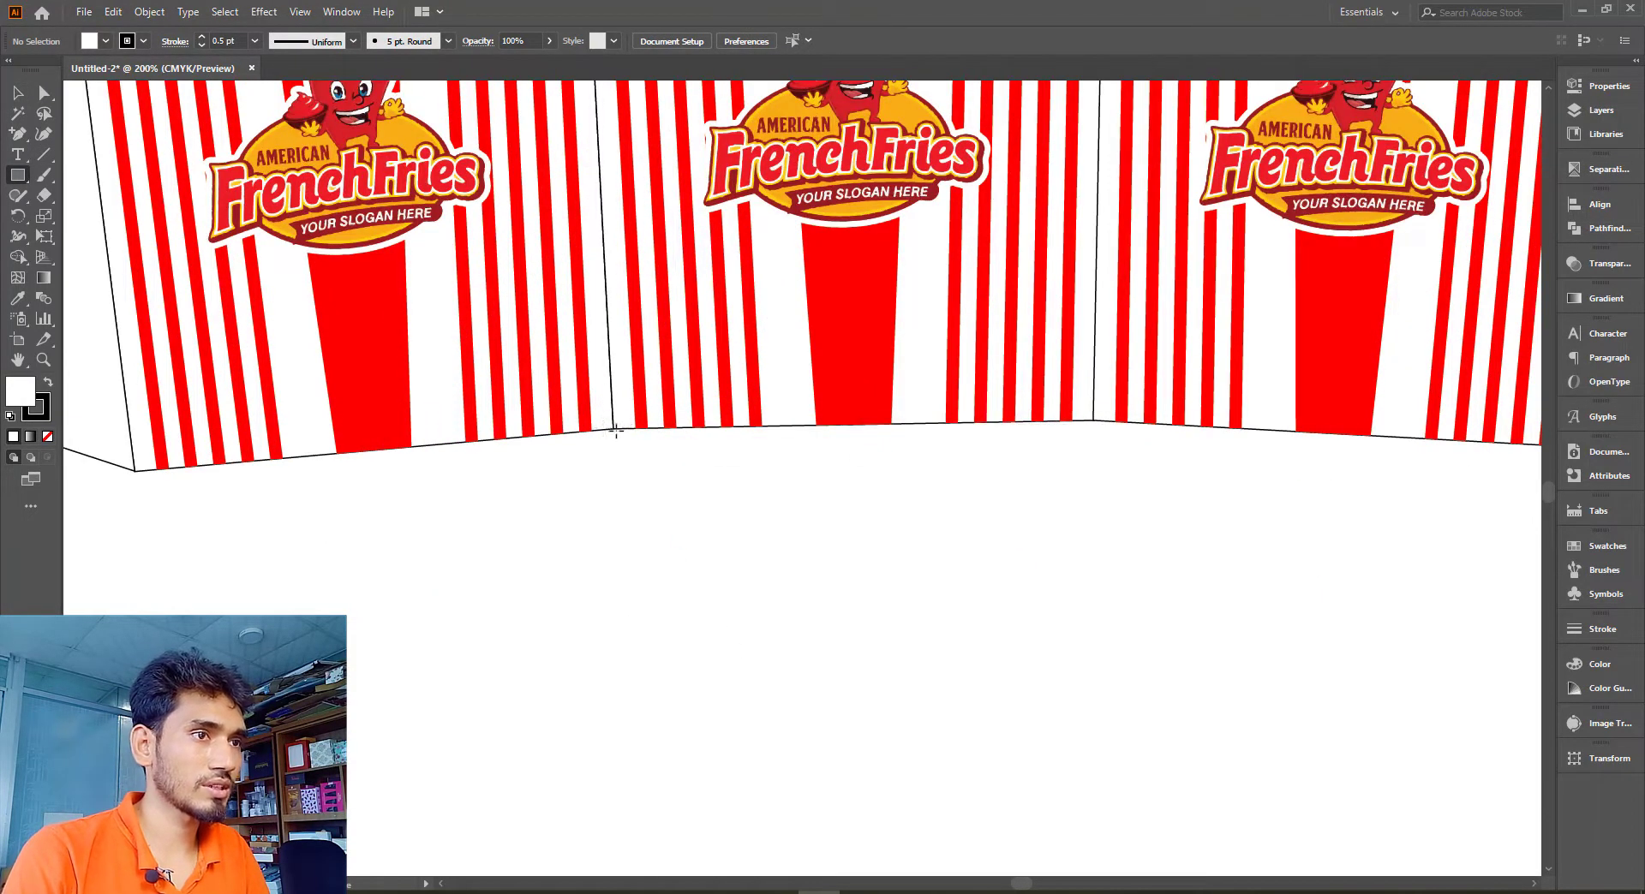
left_click_drag(613, 429, 1094, 487)
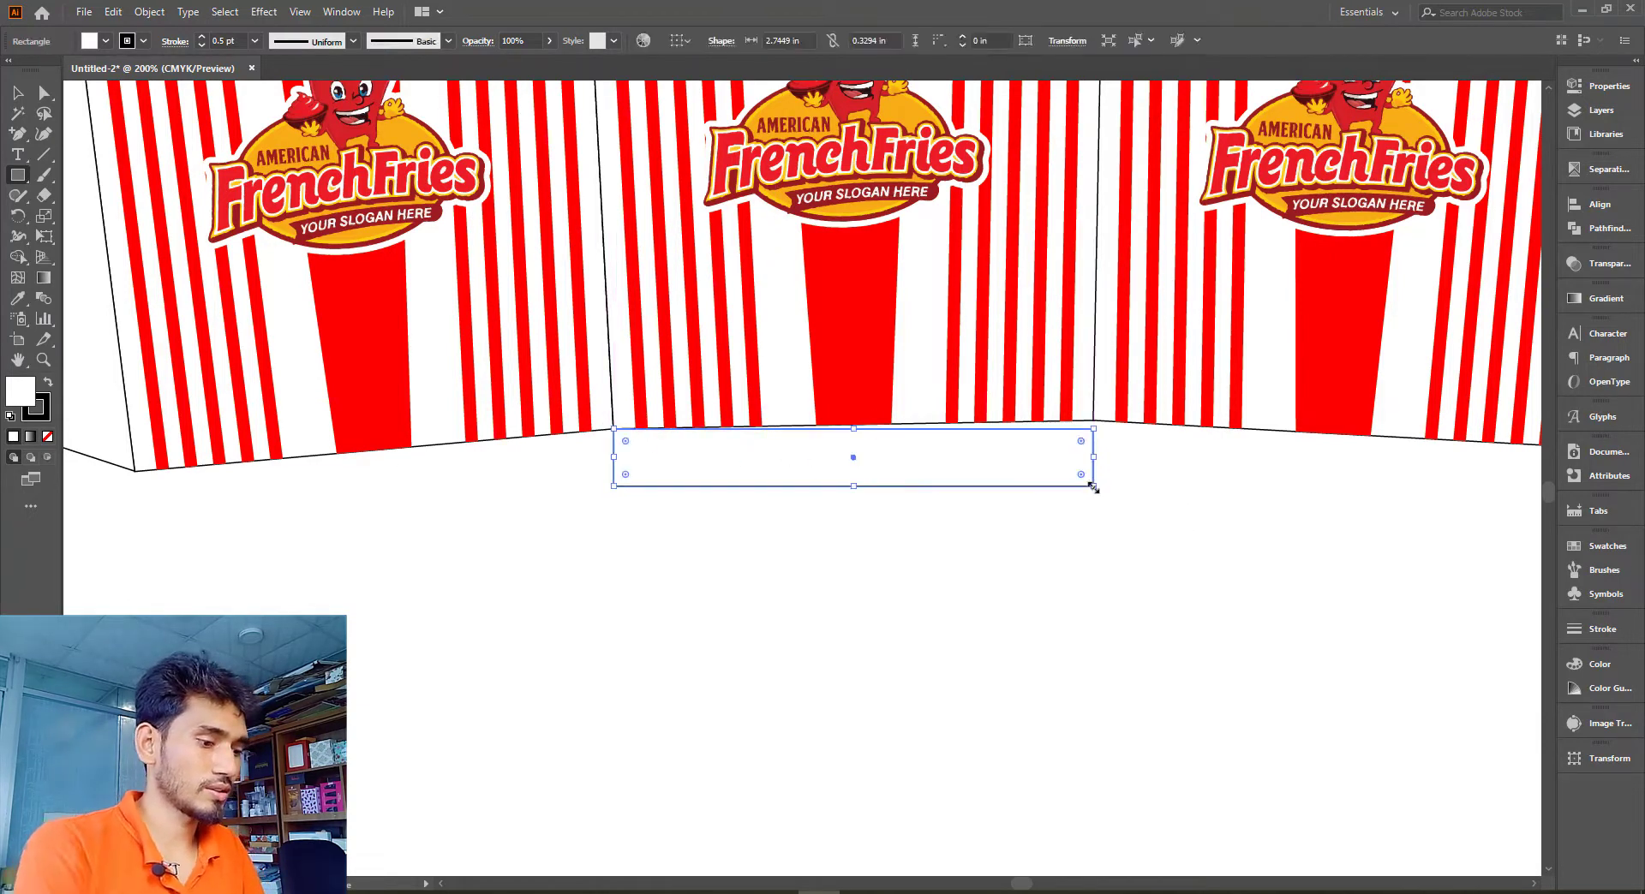
key("Delete")
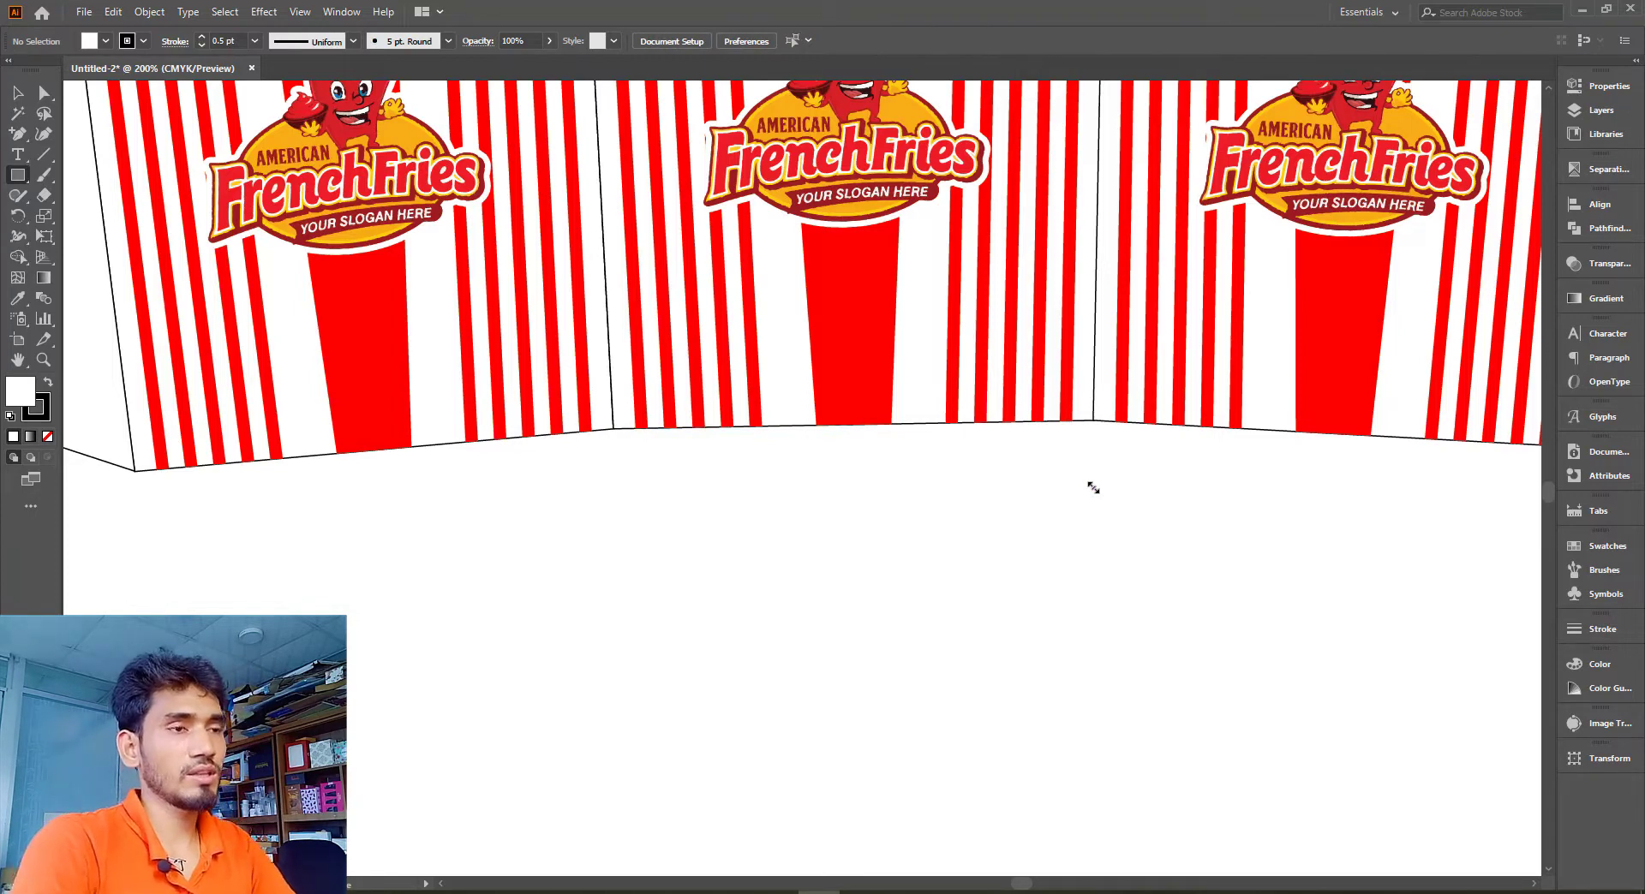
Create a 2.75 in × 2.75 in square below the panels
scroll(763, 677, "down", 2)
left_click(759, 676)
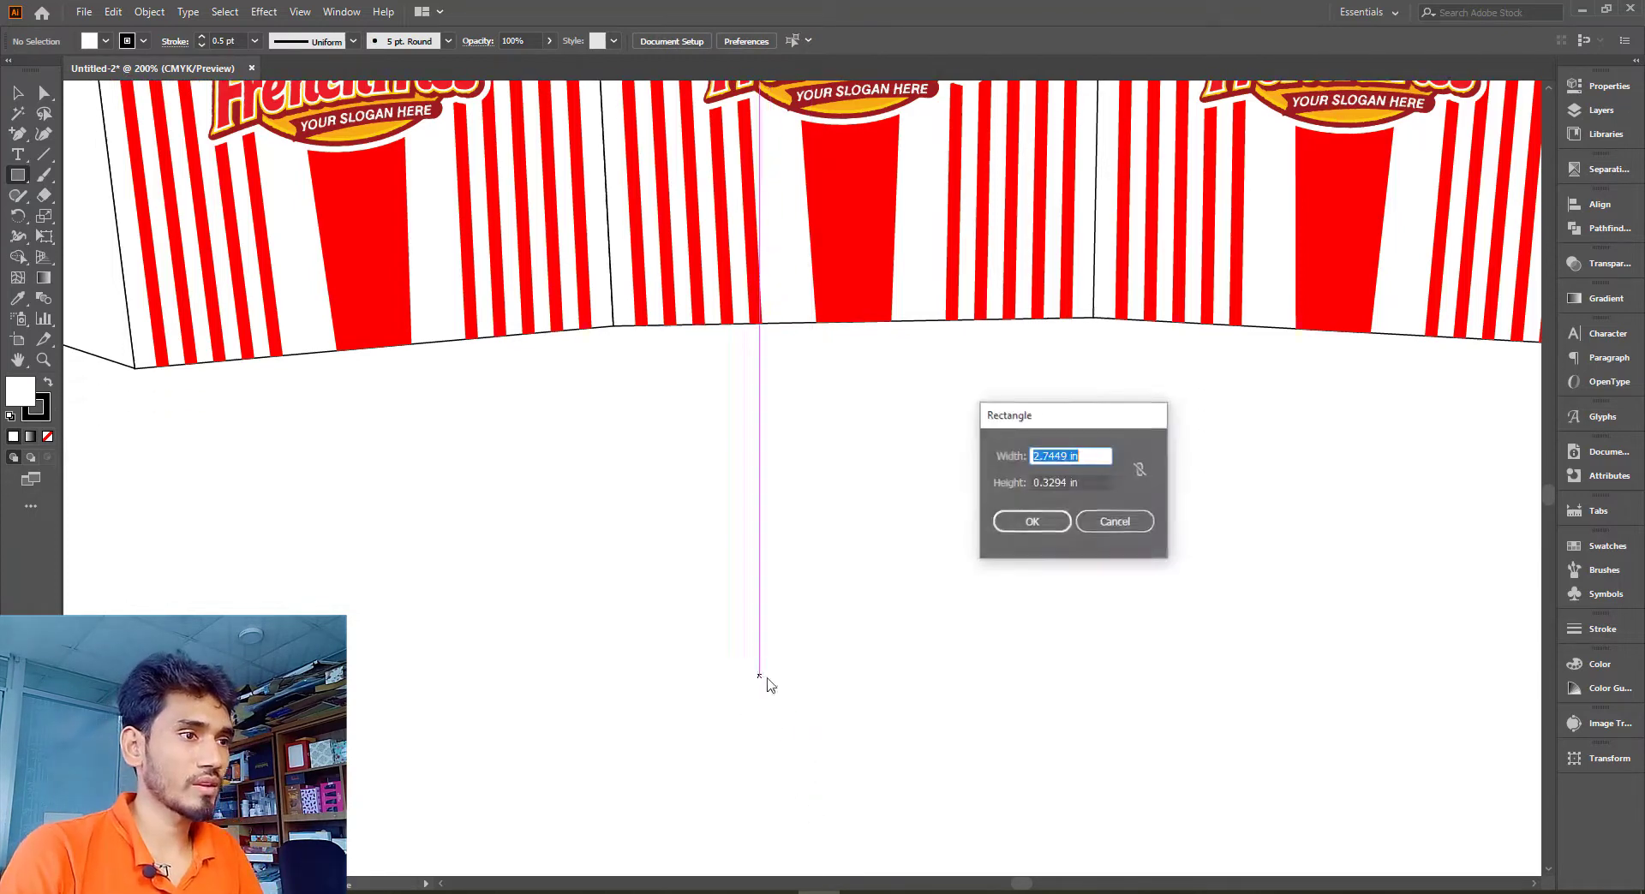
type("2.75")
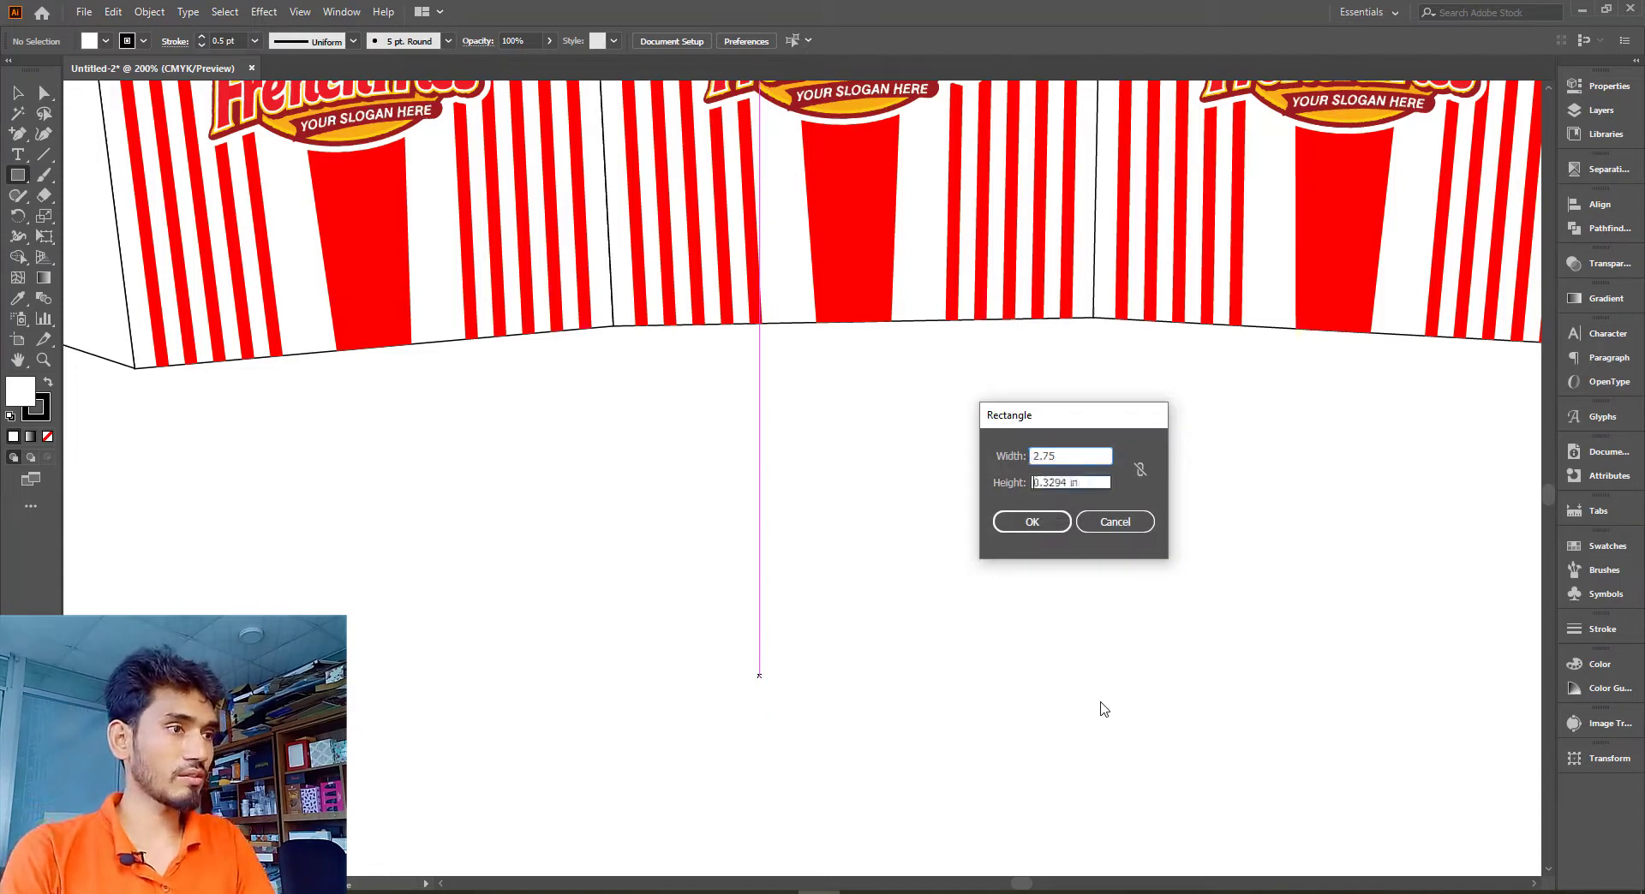
key("Tab")
type("2.7")
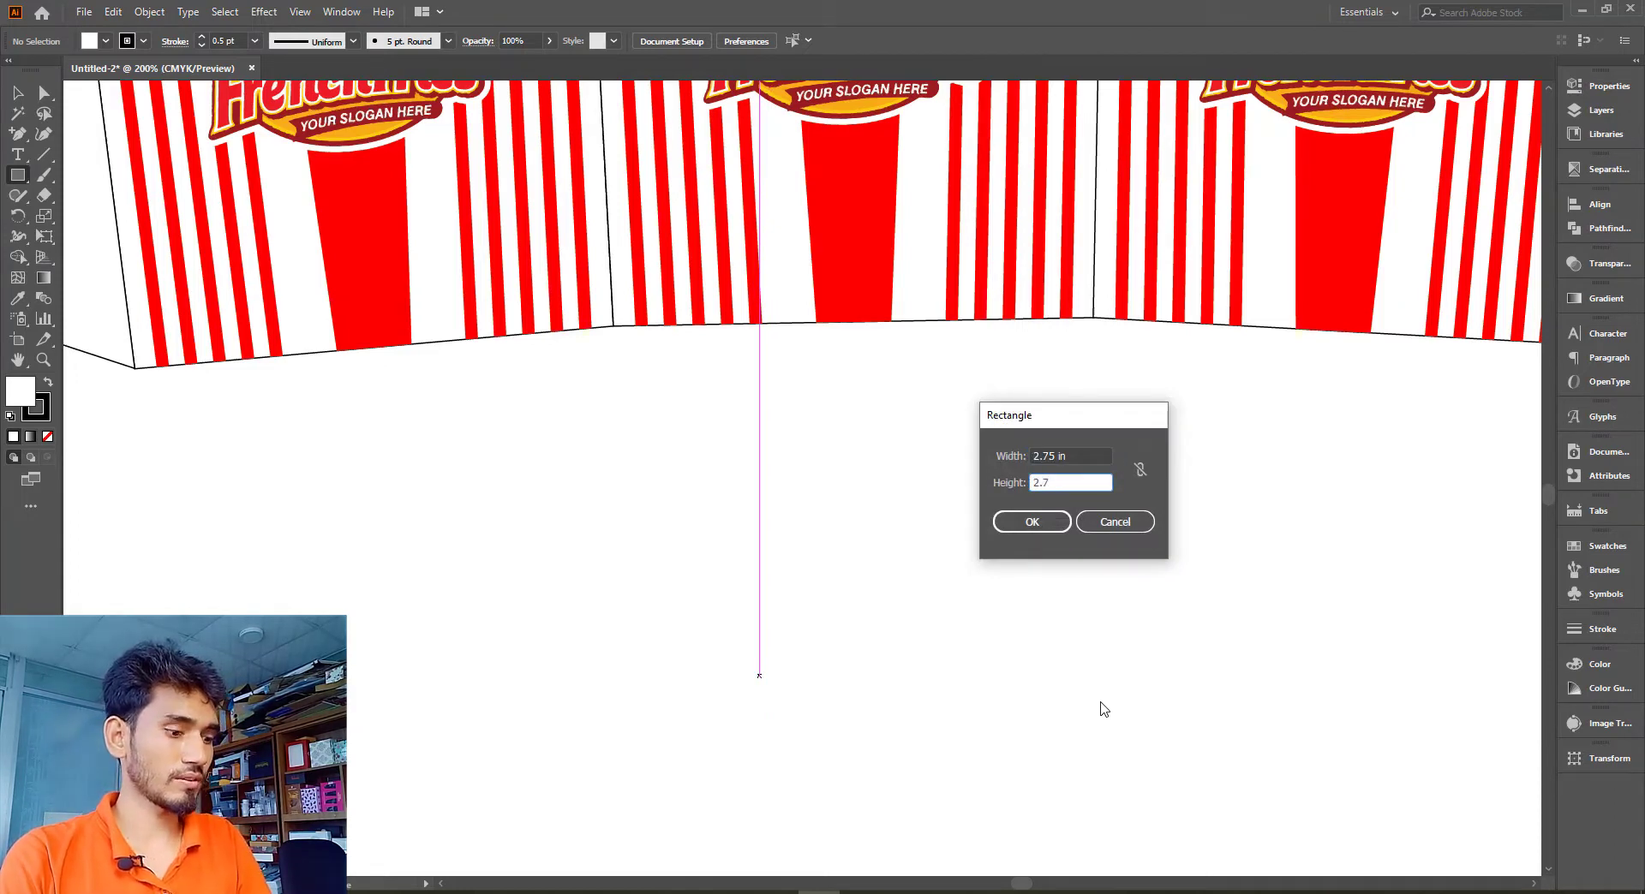
type("5")
key("Return")
Select the new square with the Selection tool
scroll(1013, 561, "down", 2)
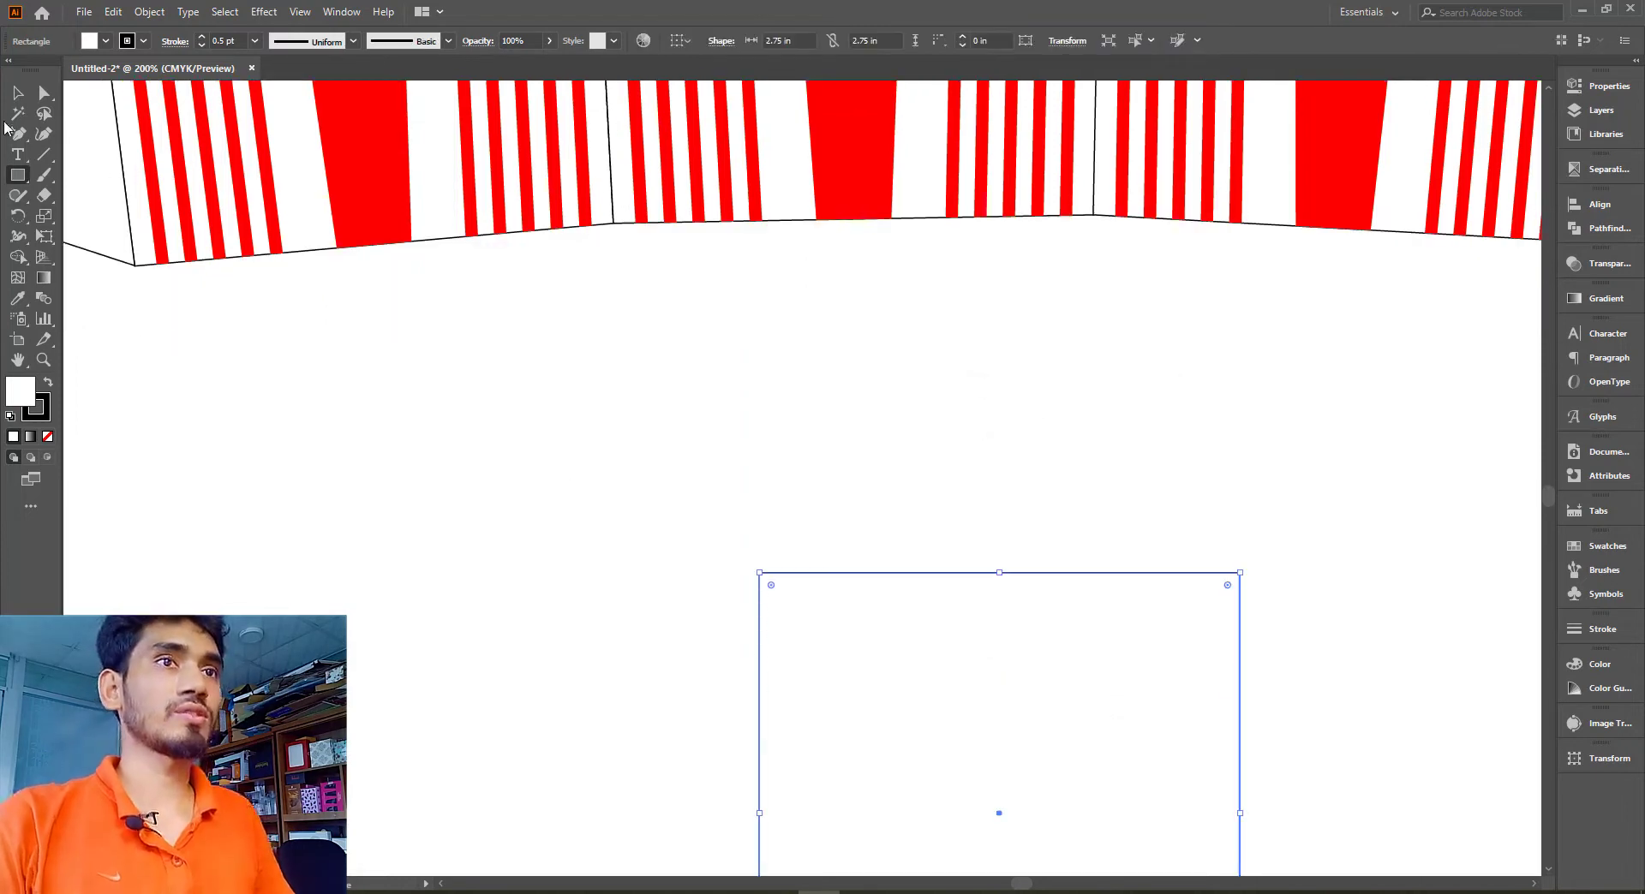
left_click(17, 92)
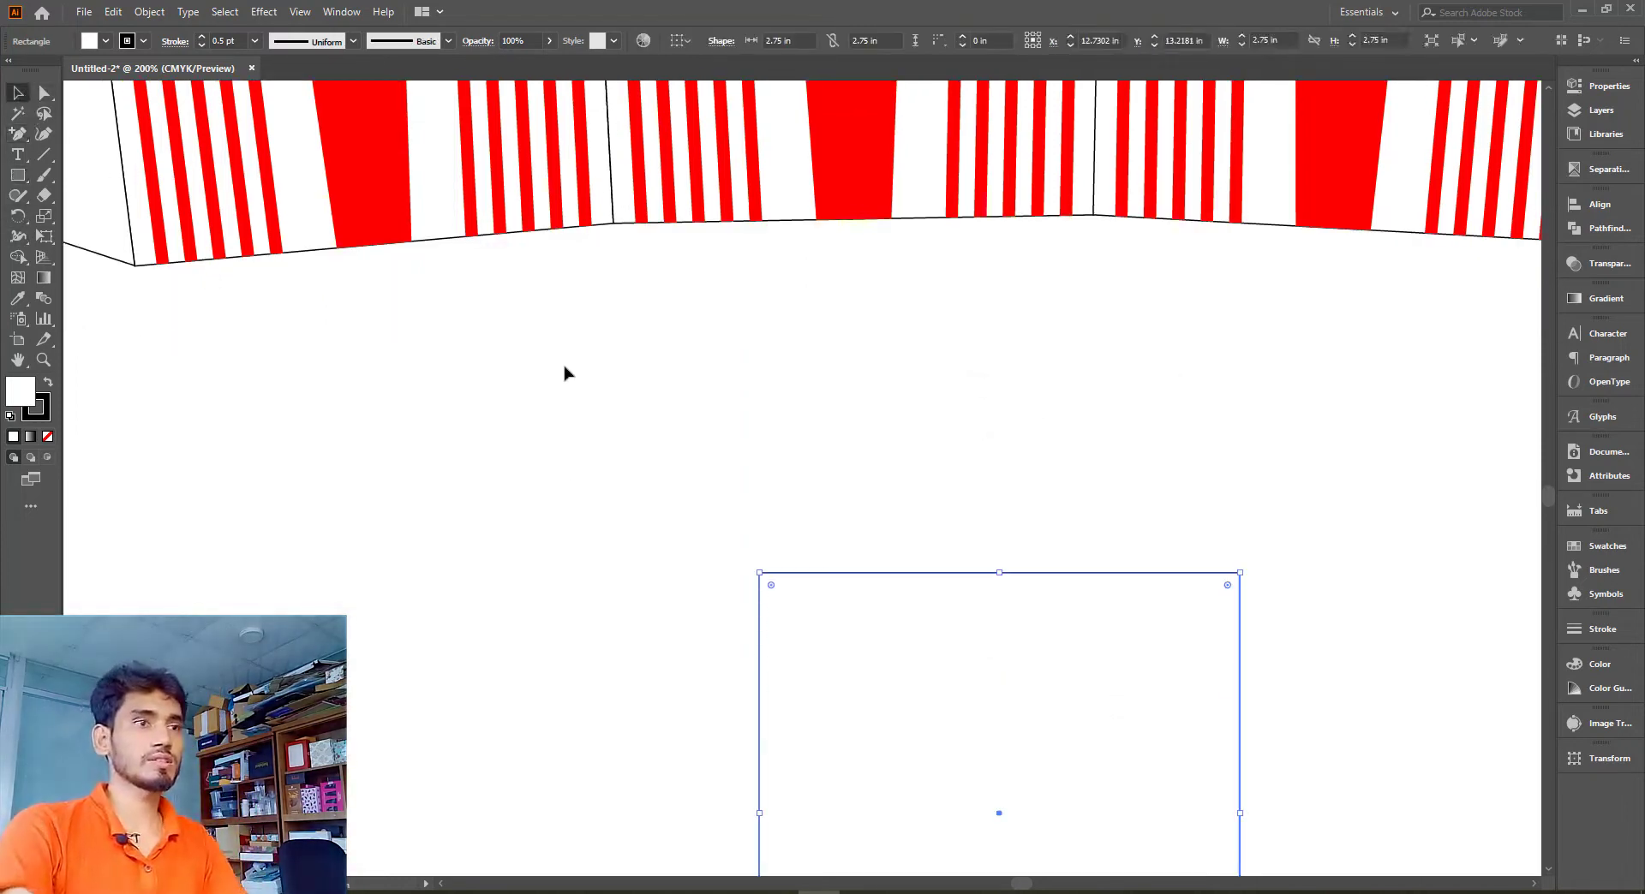
left_click(565, 373)
scroll(679, 377, "down", 1)
scroll(462, 320, "down", 1)
scroll(603, 327, "down", 1)
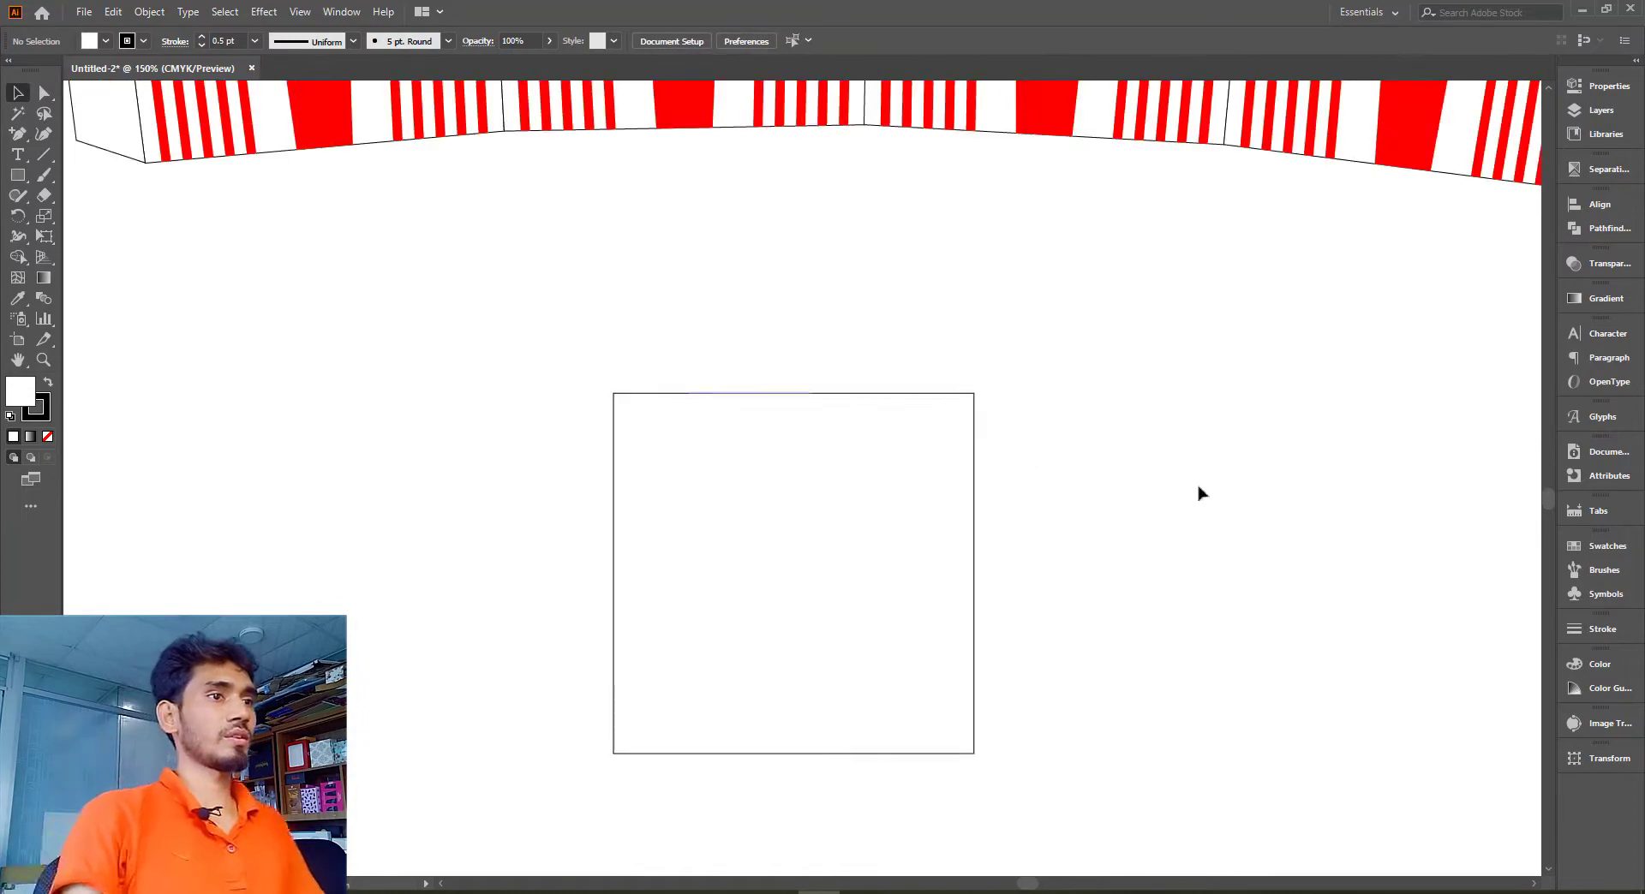
scroll(910, 576, "up", 2)
scroll(833, 499, "down", 1)
scroll(1090, 690, "right", 1)
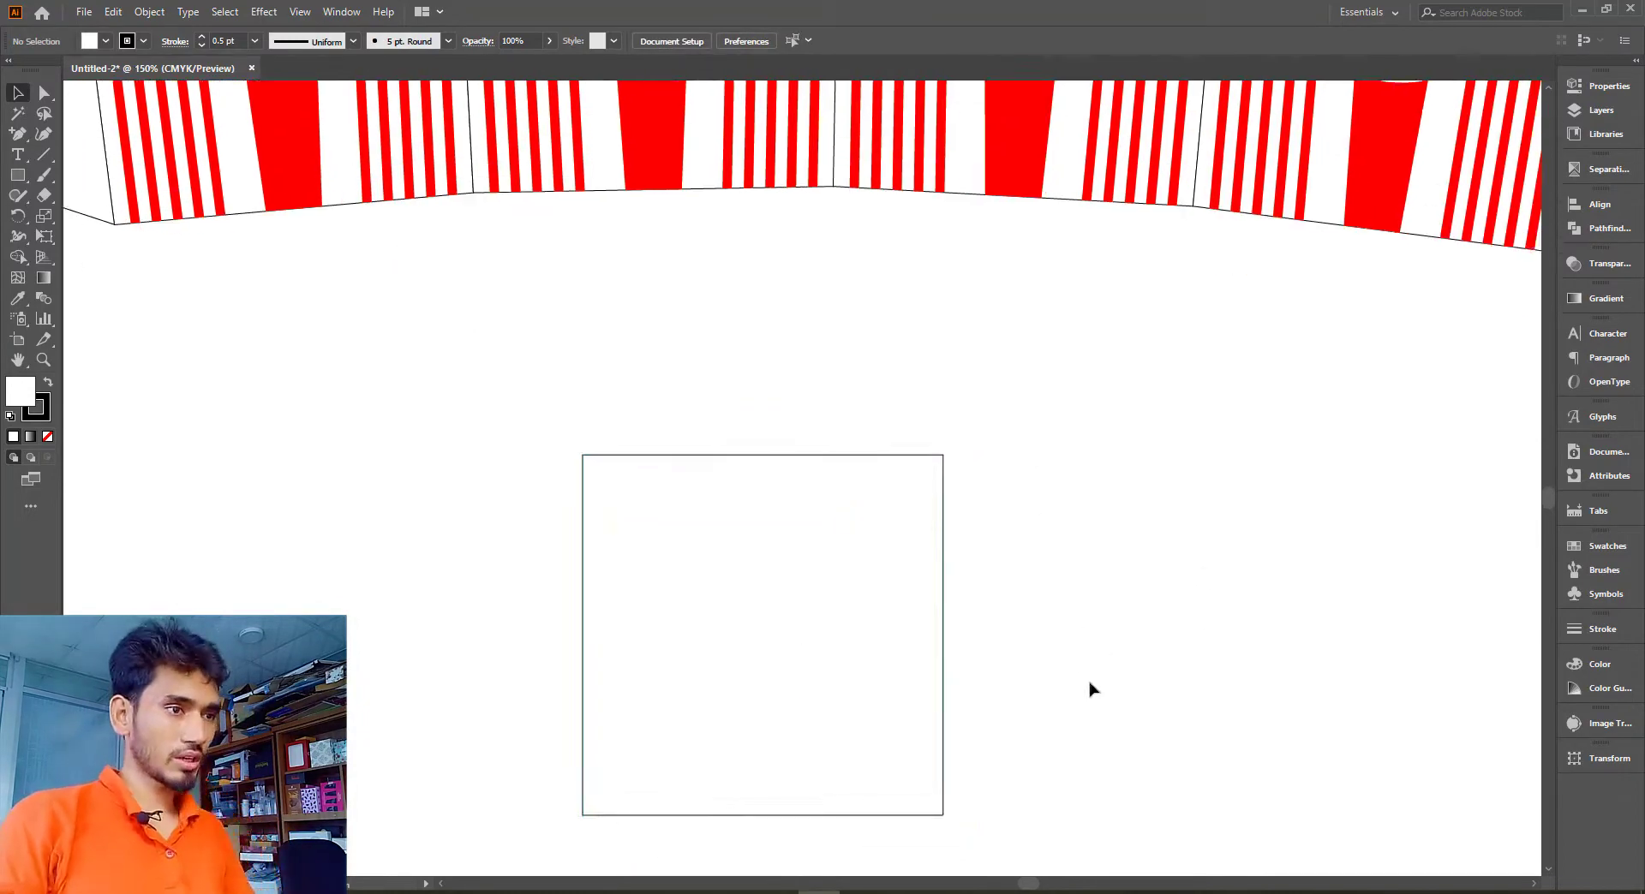
scroll(1046, 618, "down", 1)
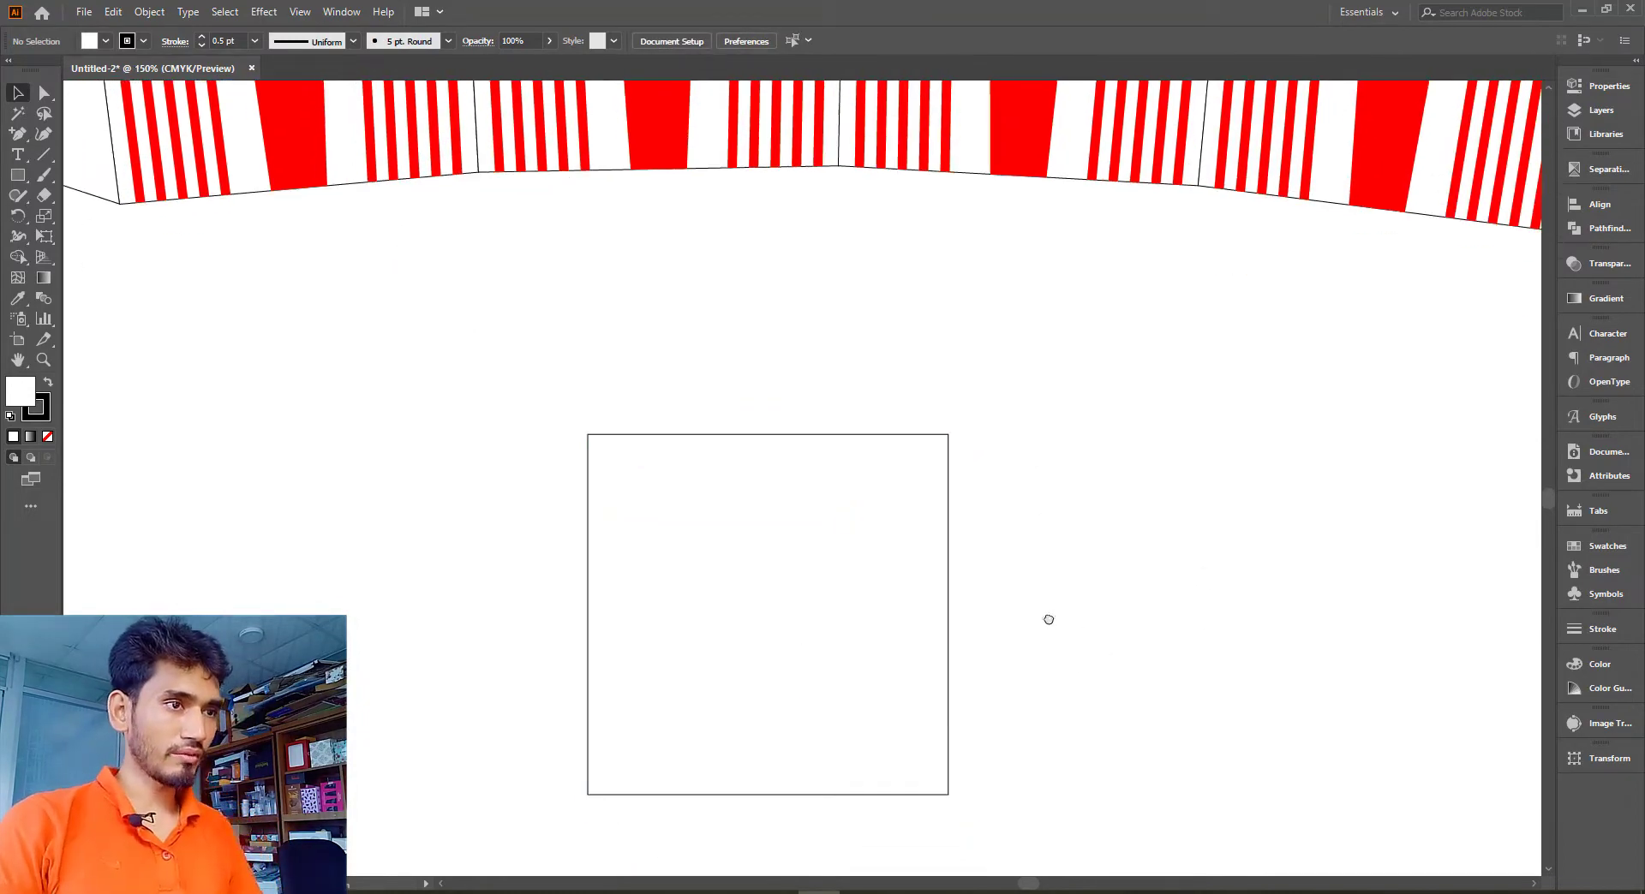
left_click(749, 514)
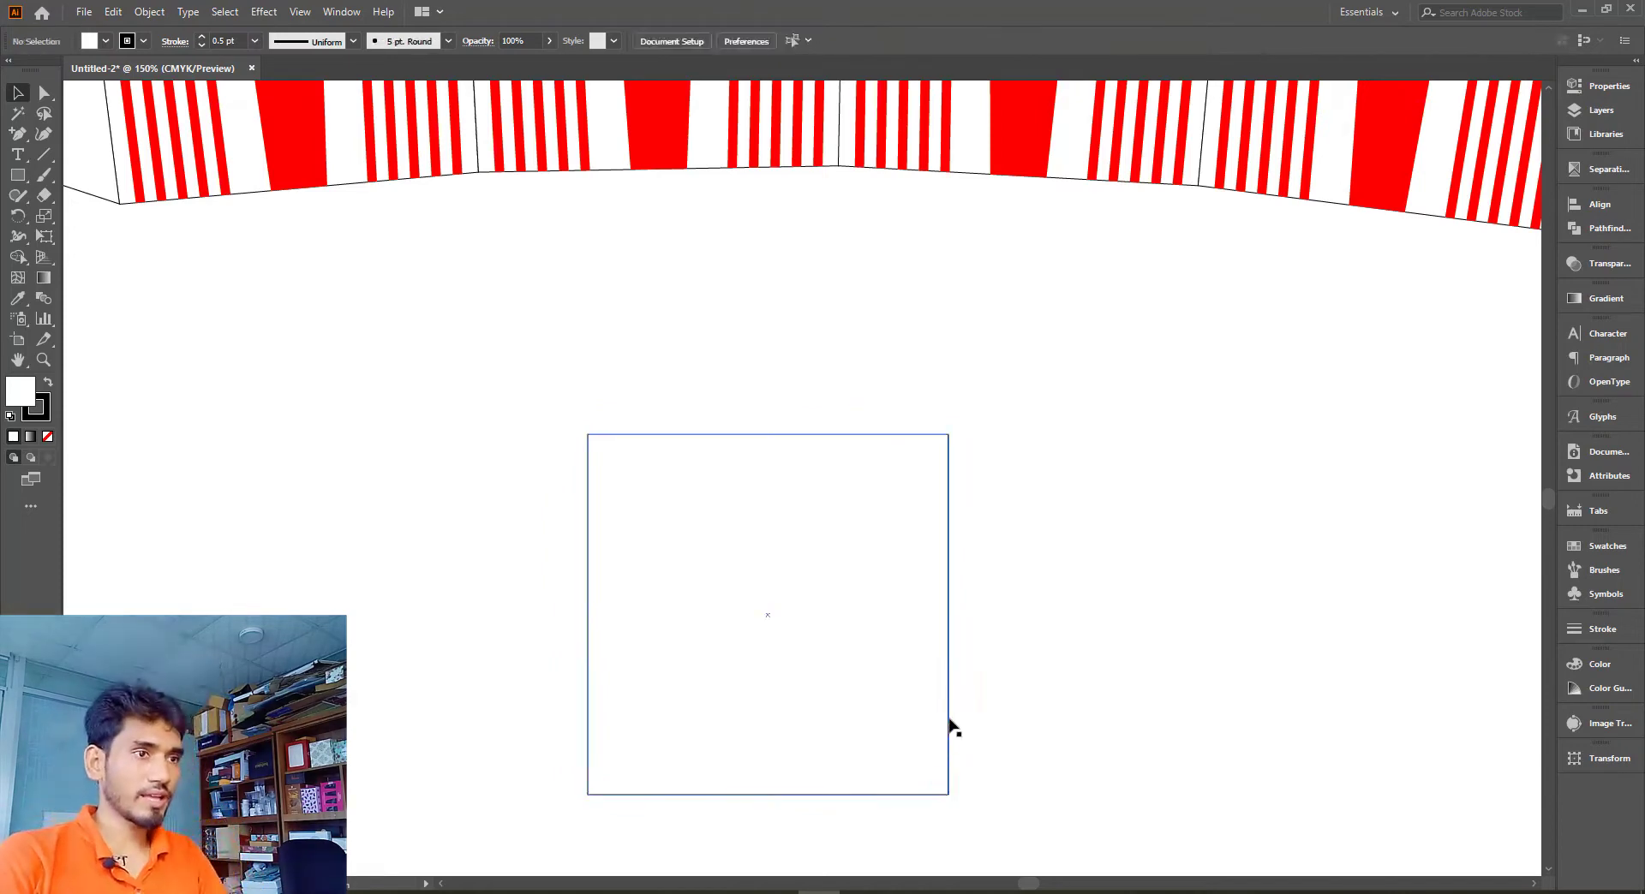
Show rulers and place a horizontal guide across the square
scroll(986, 634, "left", 1)
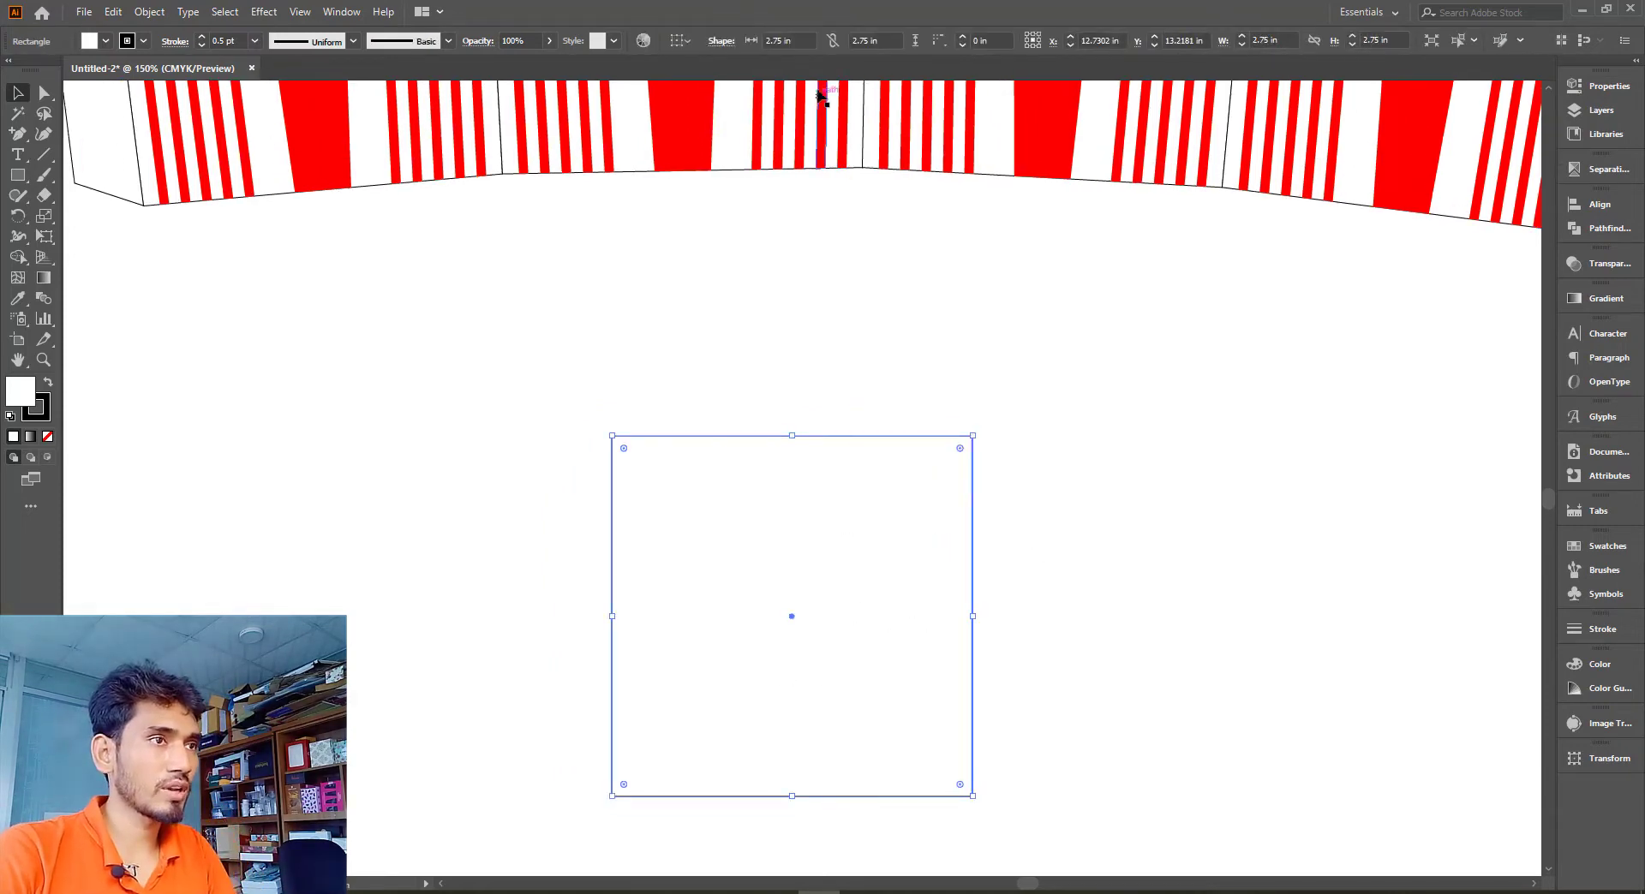
key("ctrl+r")
left_click_drag(818, 87, 746, 629)
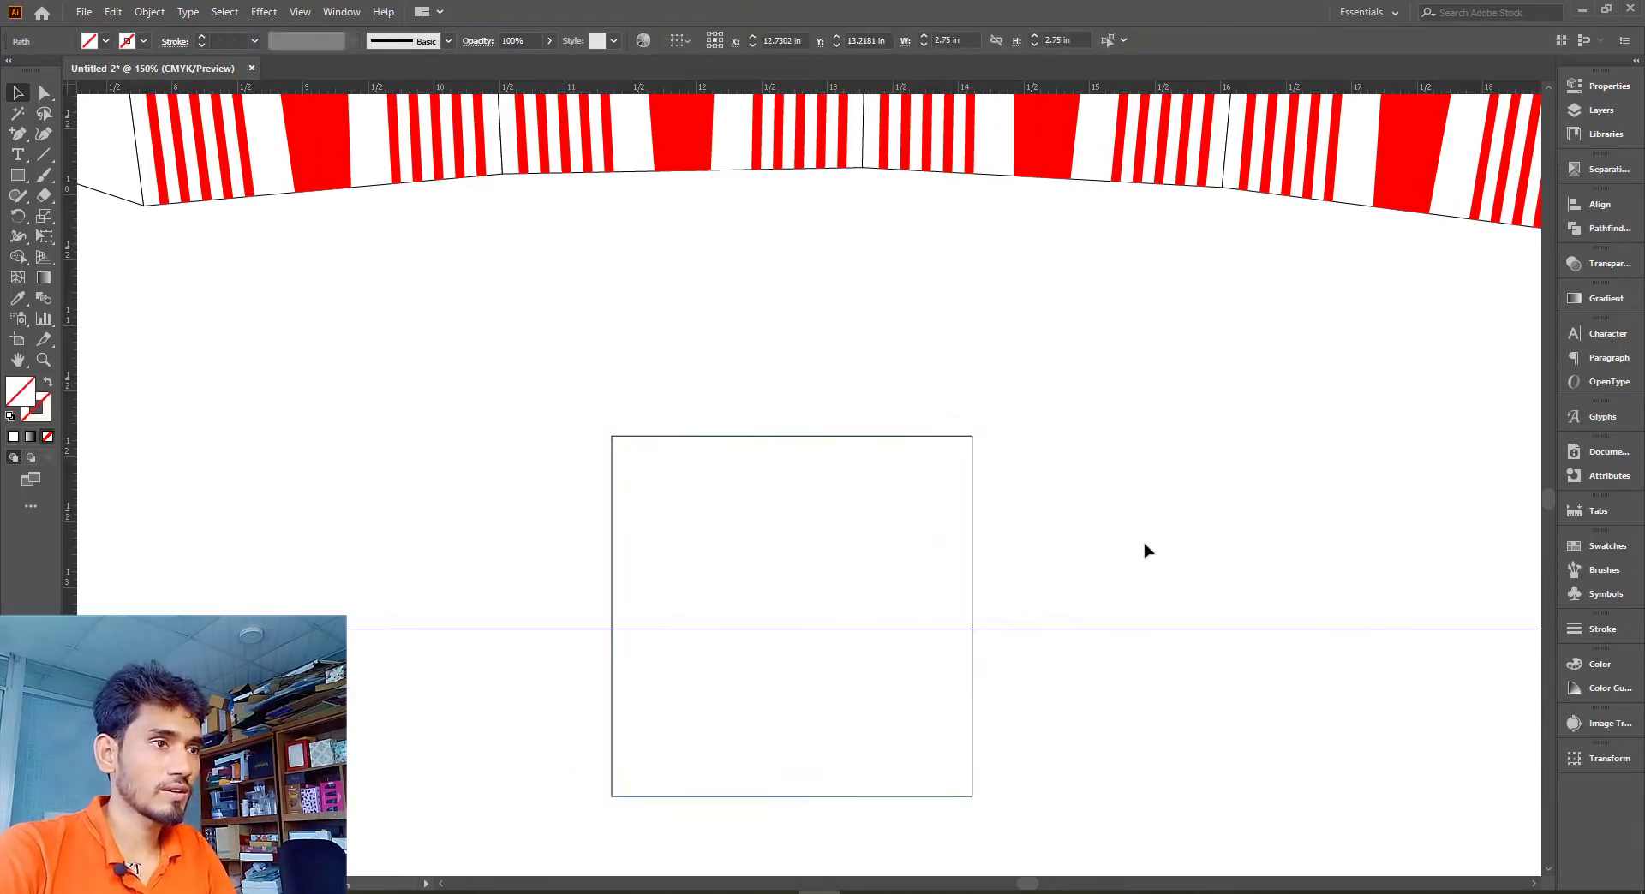
left_click_drag(1084, 510, 793, 803)
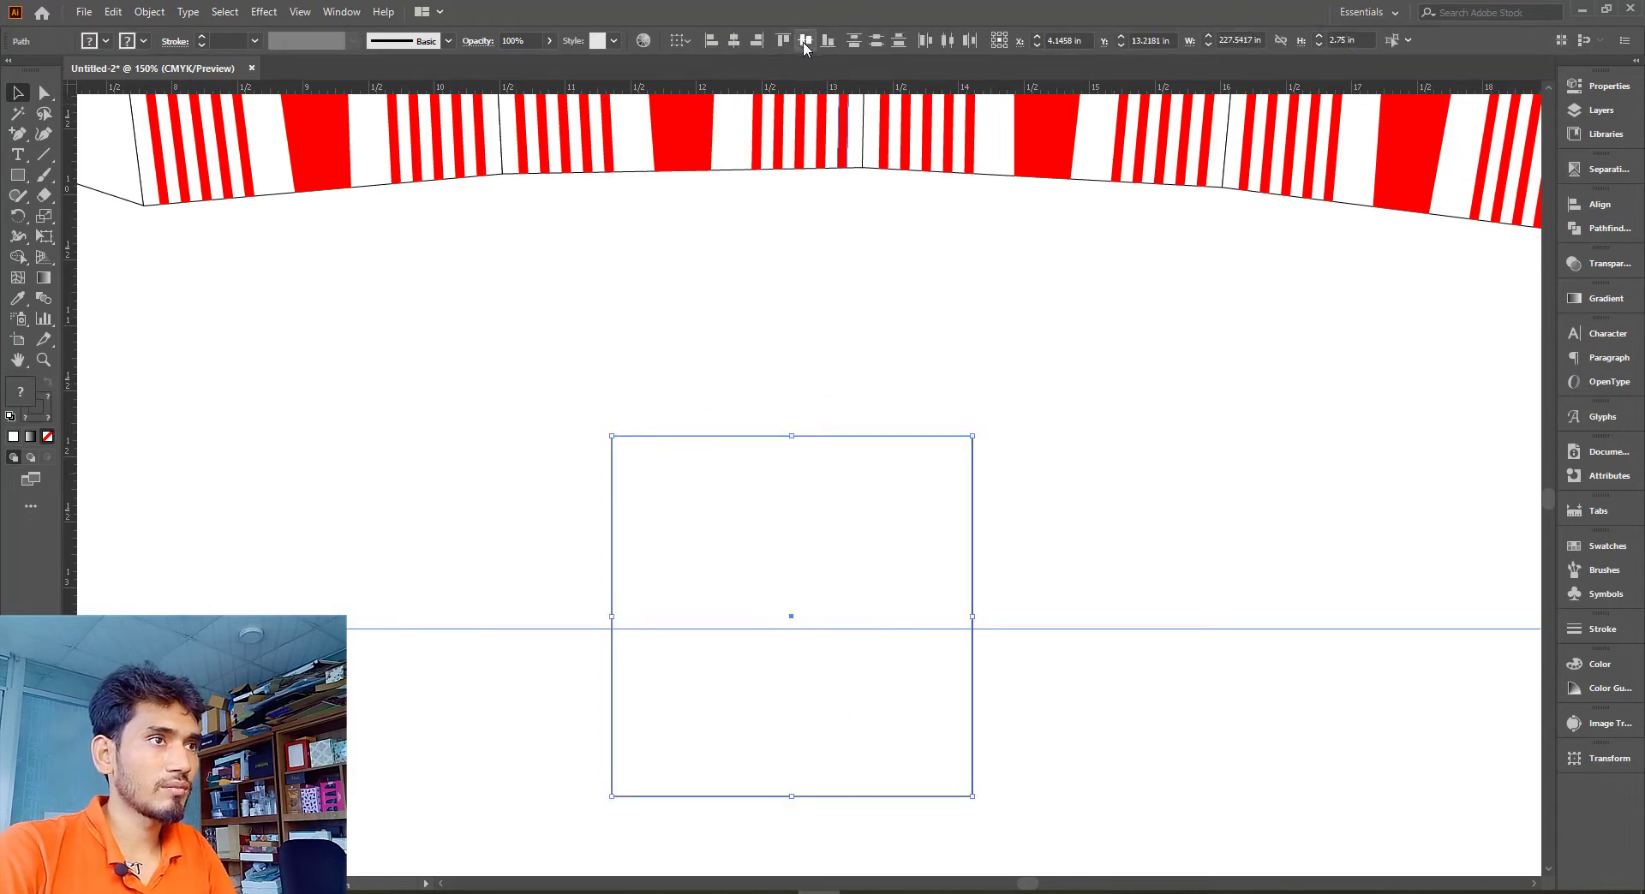
left_click(1086, 452)
In the Transform panel, anchor the front rectangle's reference point at its top edge
scroll(994, 692, "down", 1)
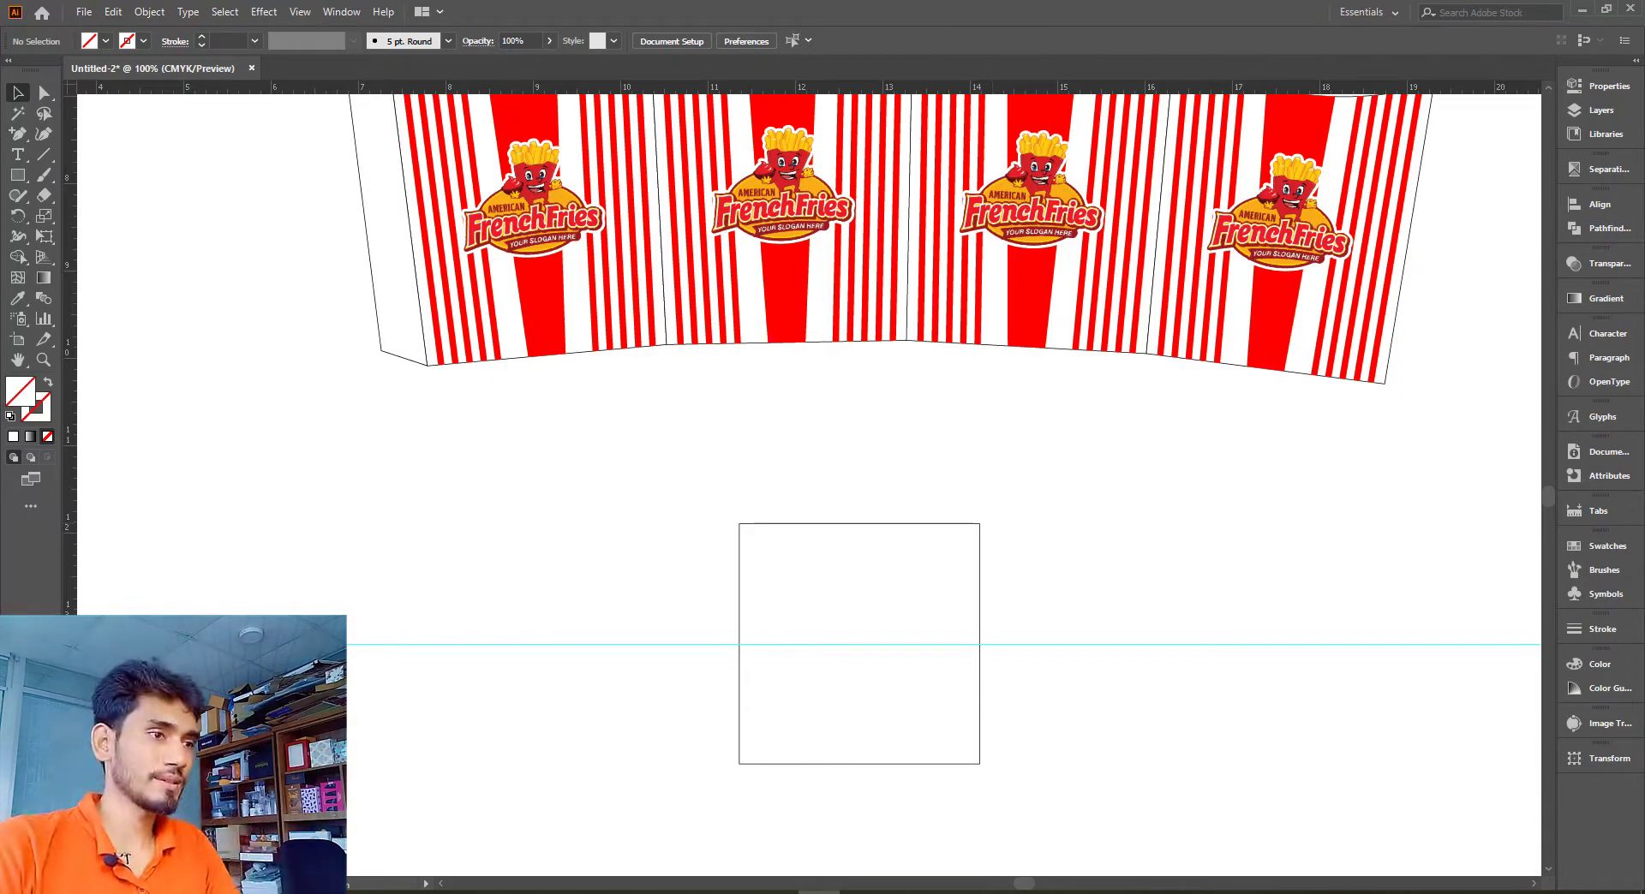
scroll(1019, 752, "up", 1)
left_click_drag(1064, 653, 763, 769)
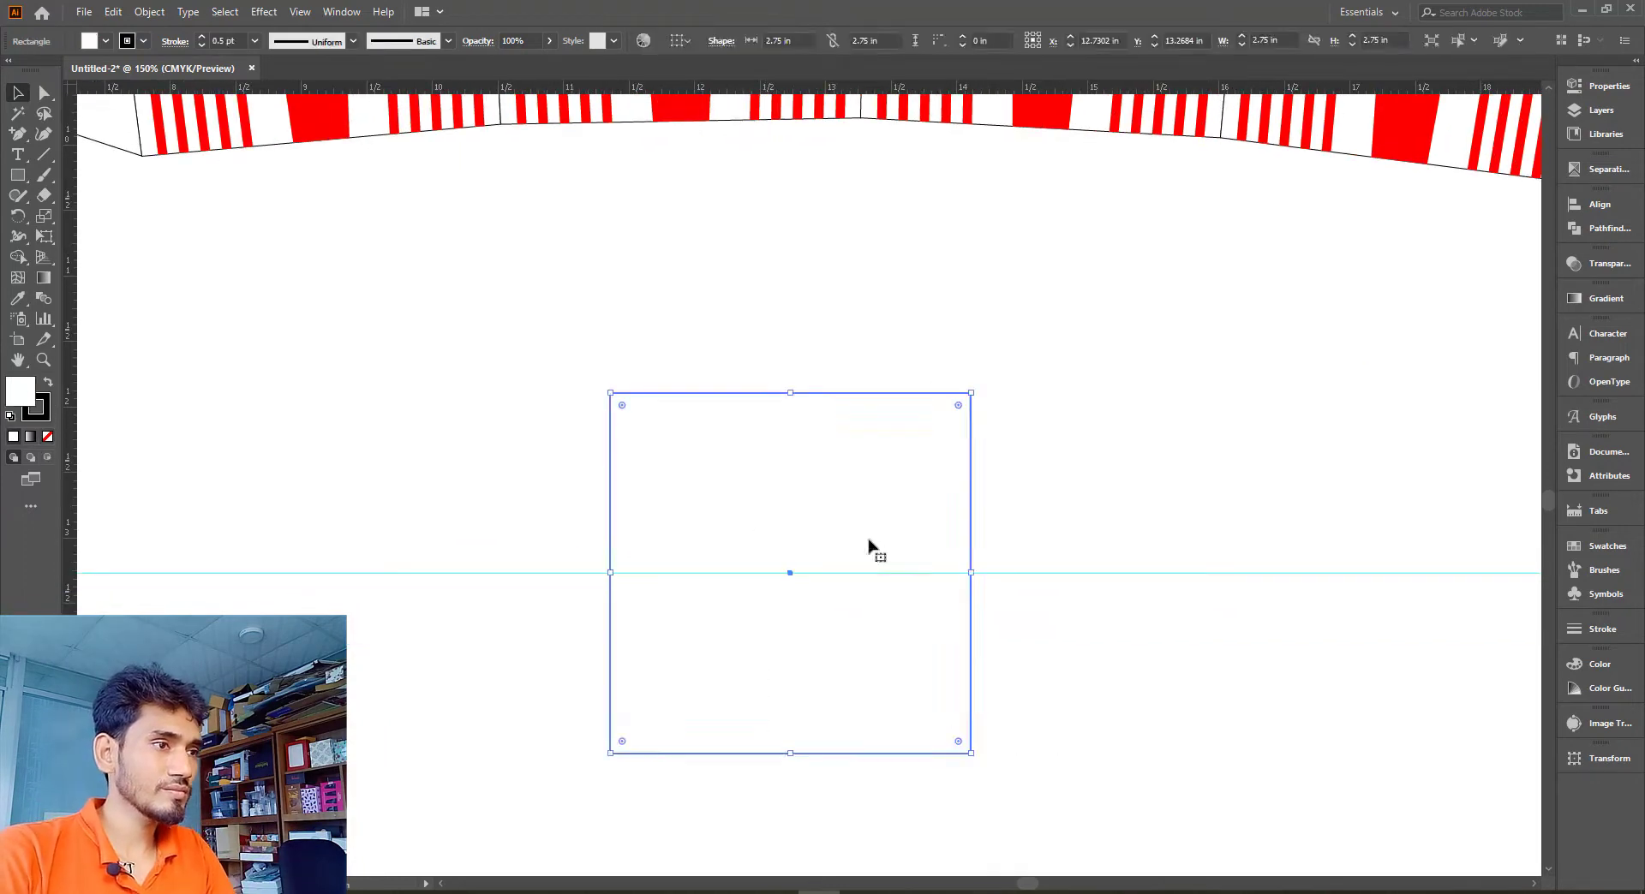
left_click(1585, 761)
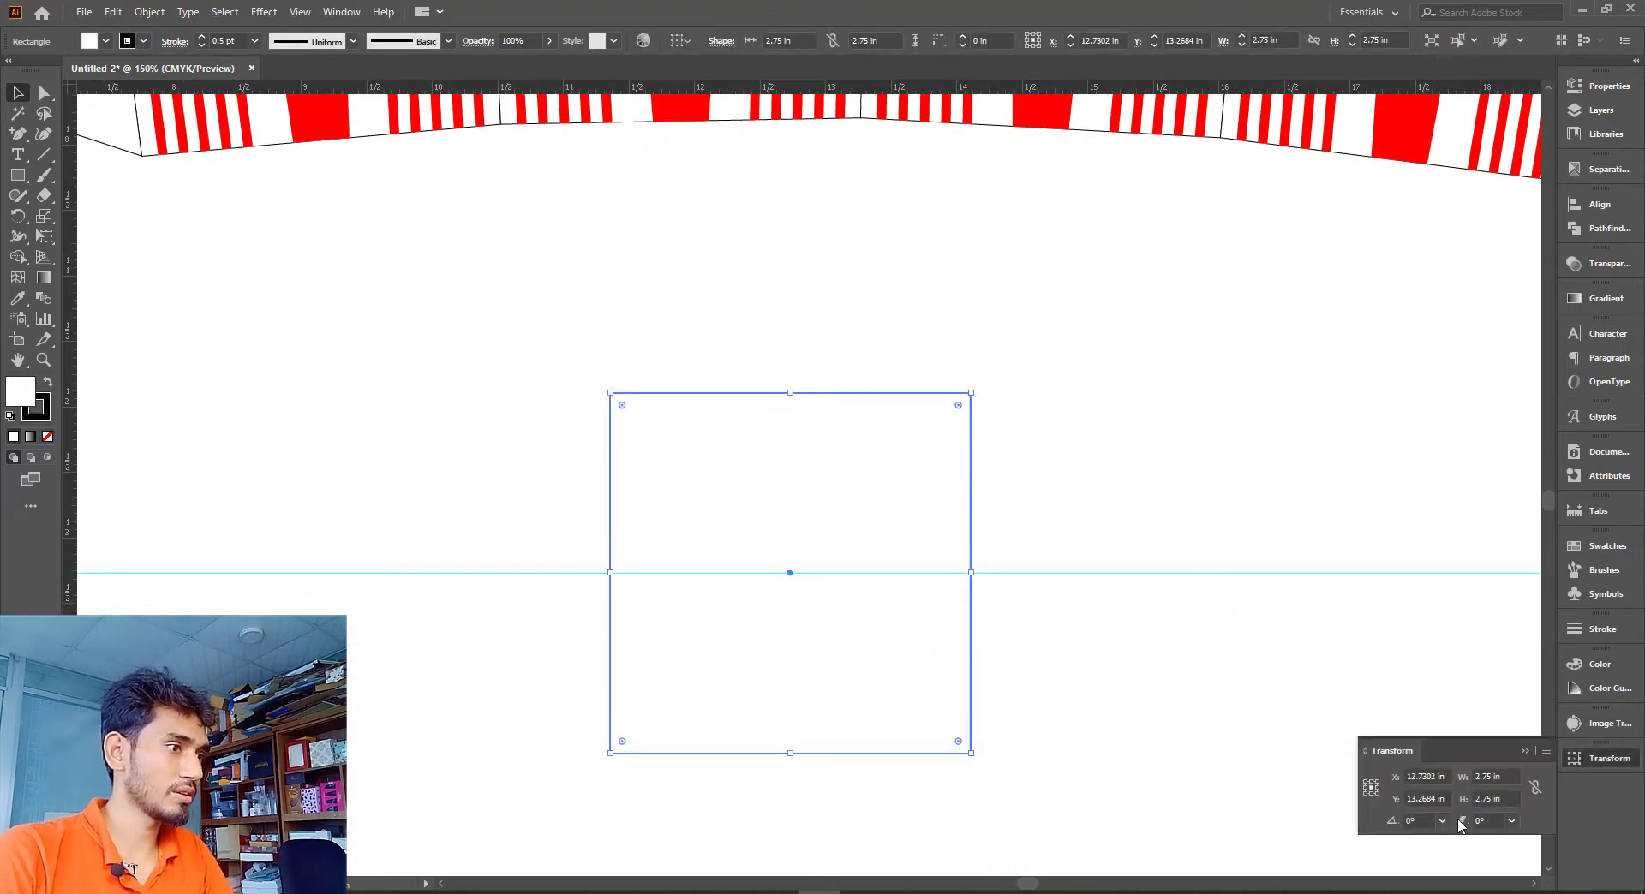
left_click(1509, 798)
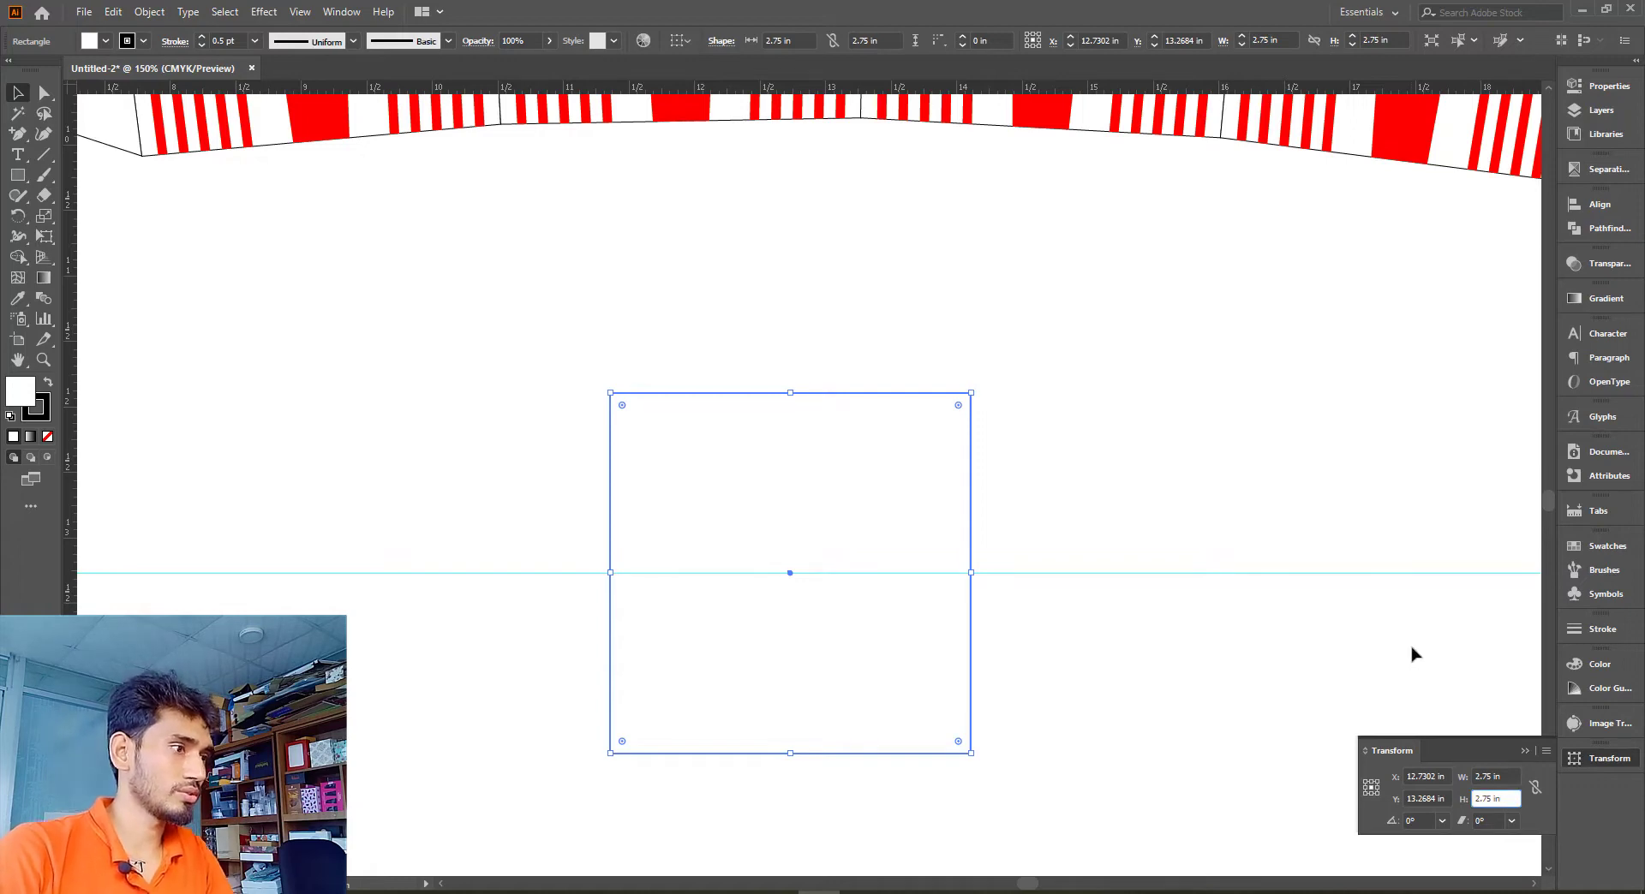
left_click(1512, 776)
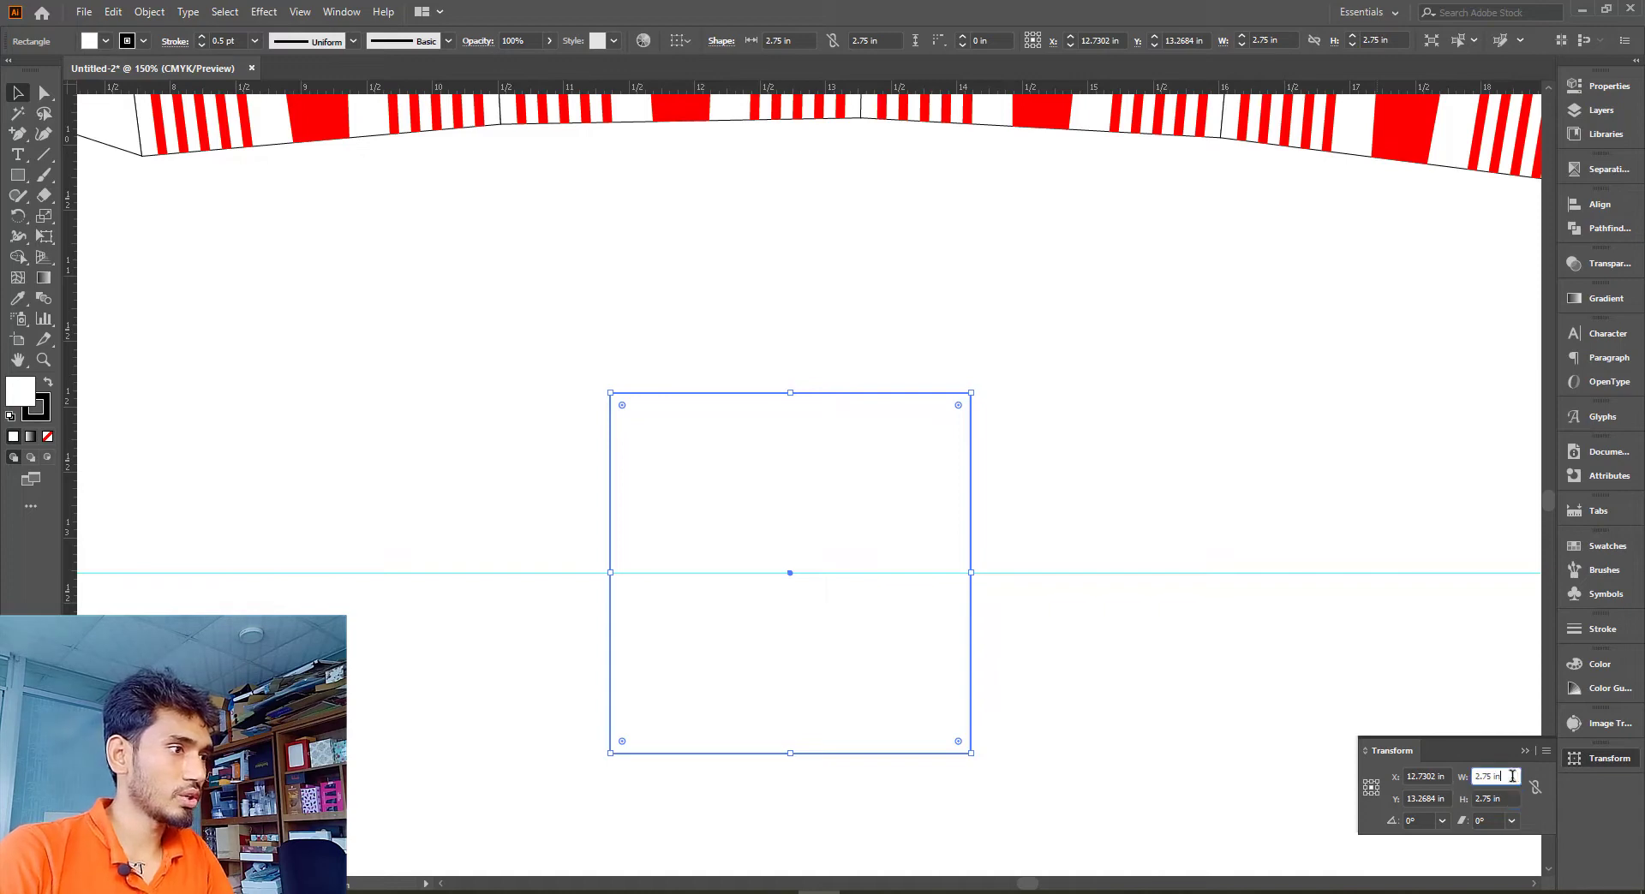
left_click(1374, 789)
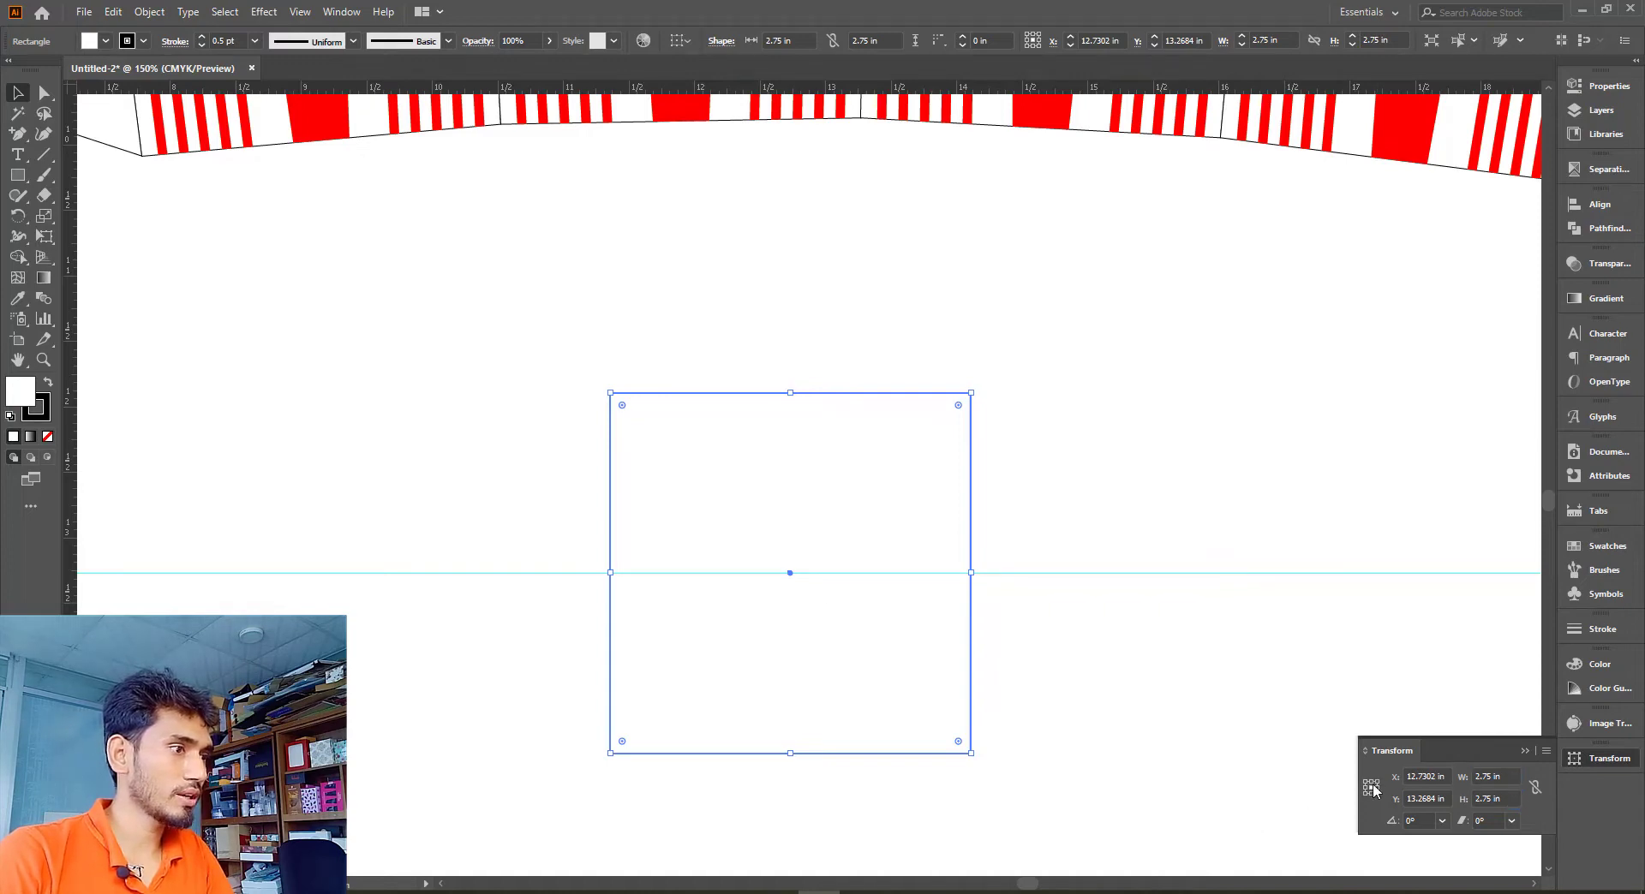
left_click(1372, 788)
left_click(1513, 772)
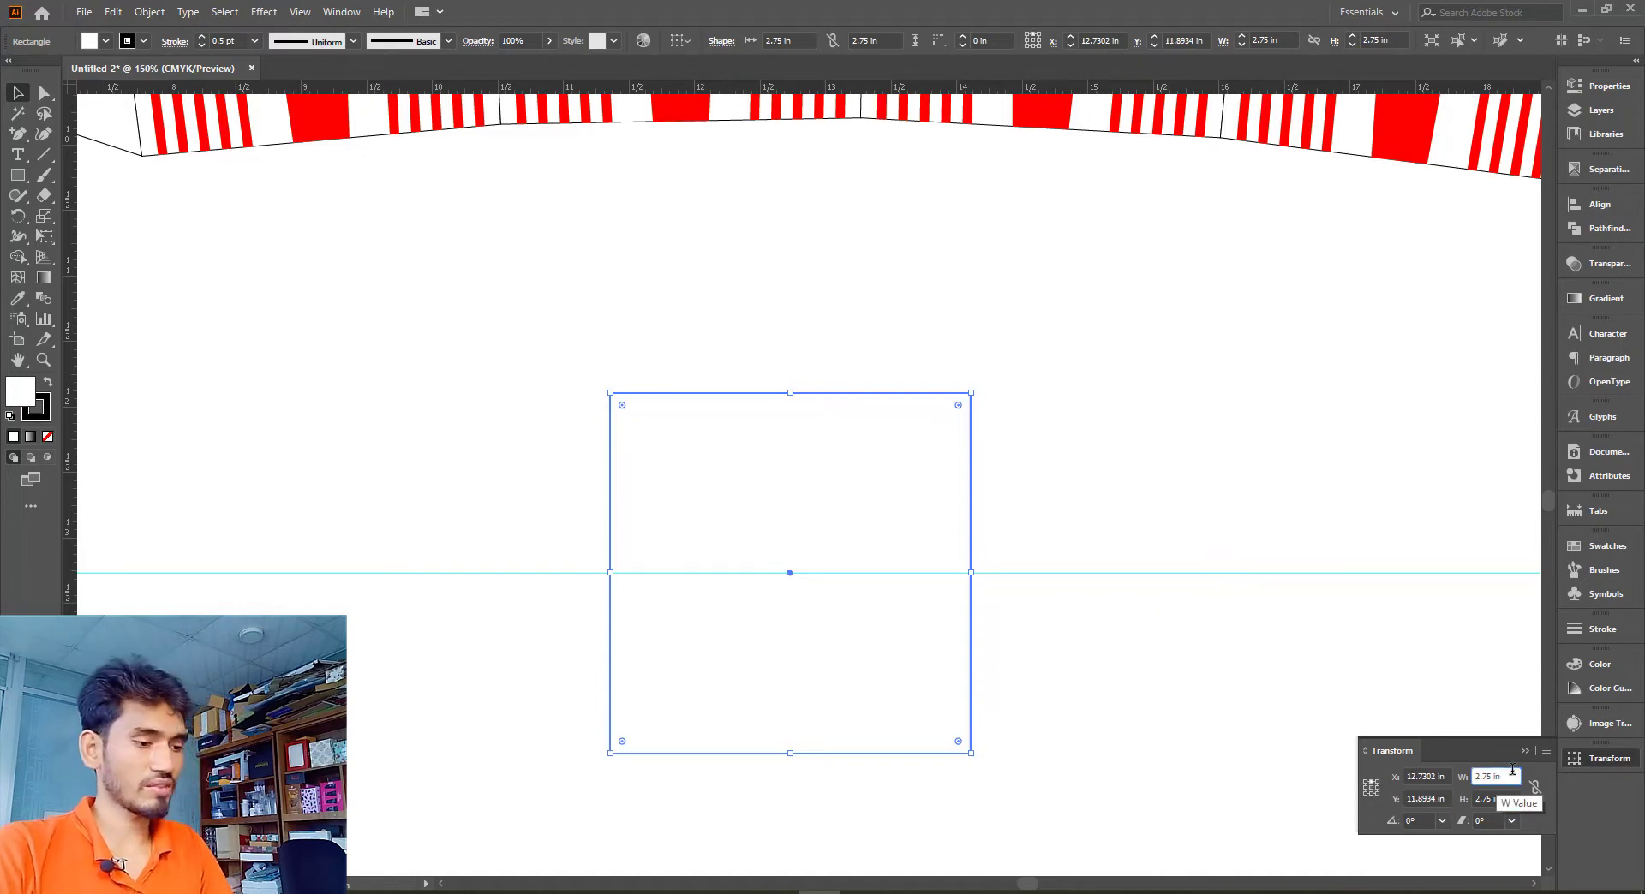
type("/3")
key("Return")
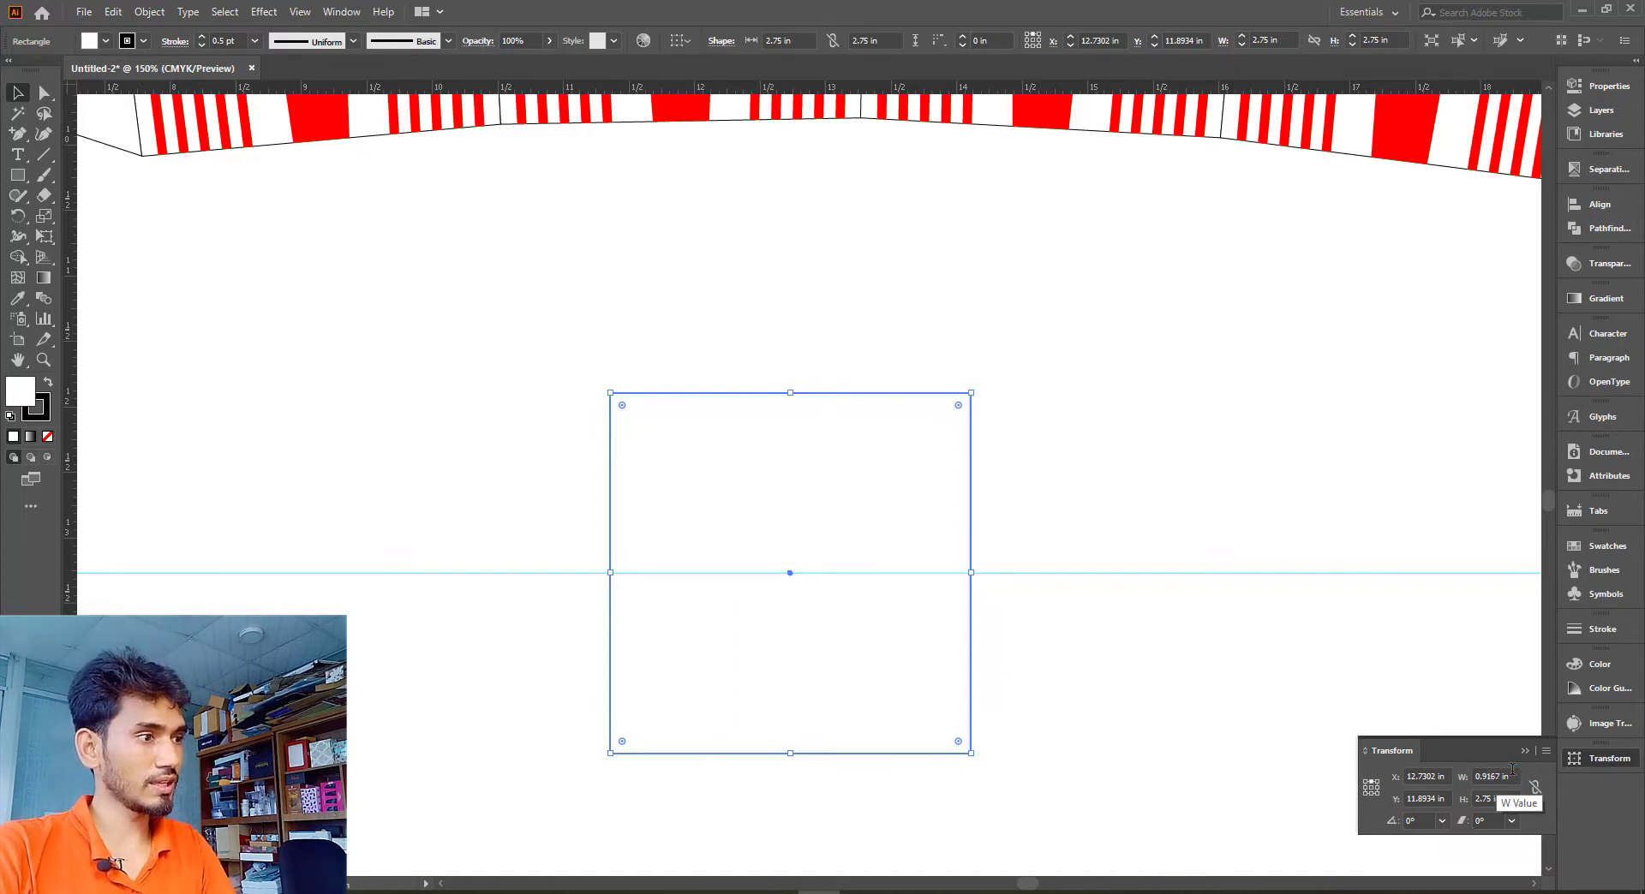
key("ctrl+z")
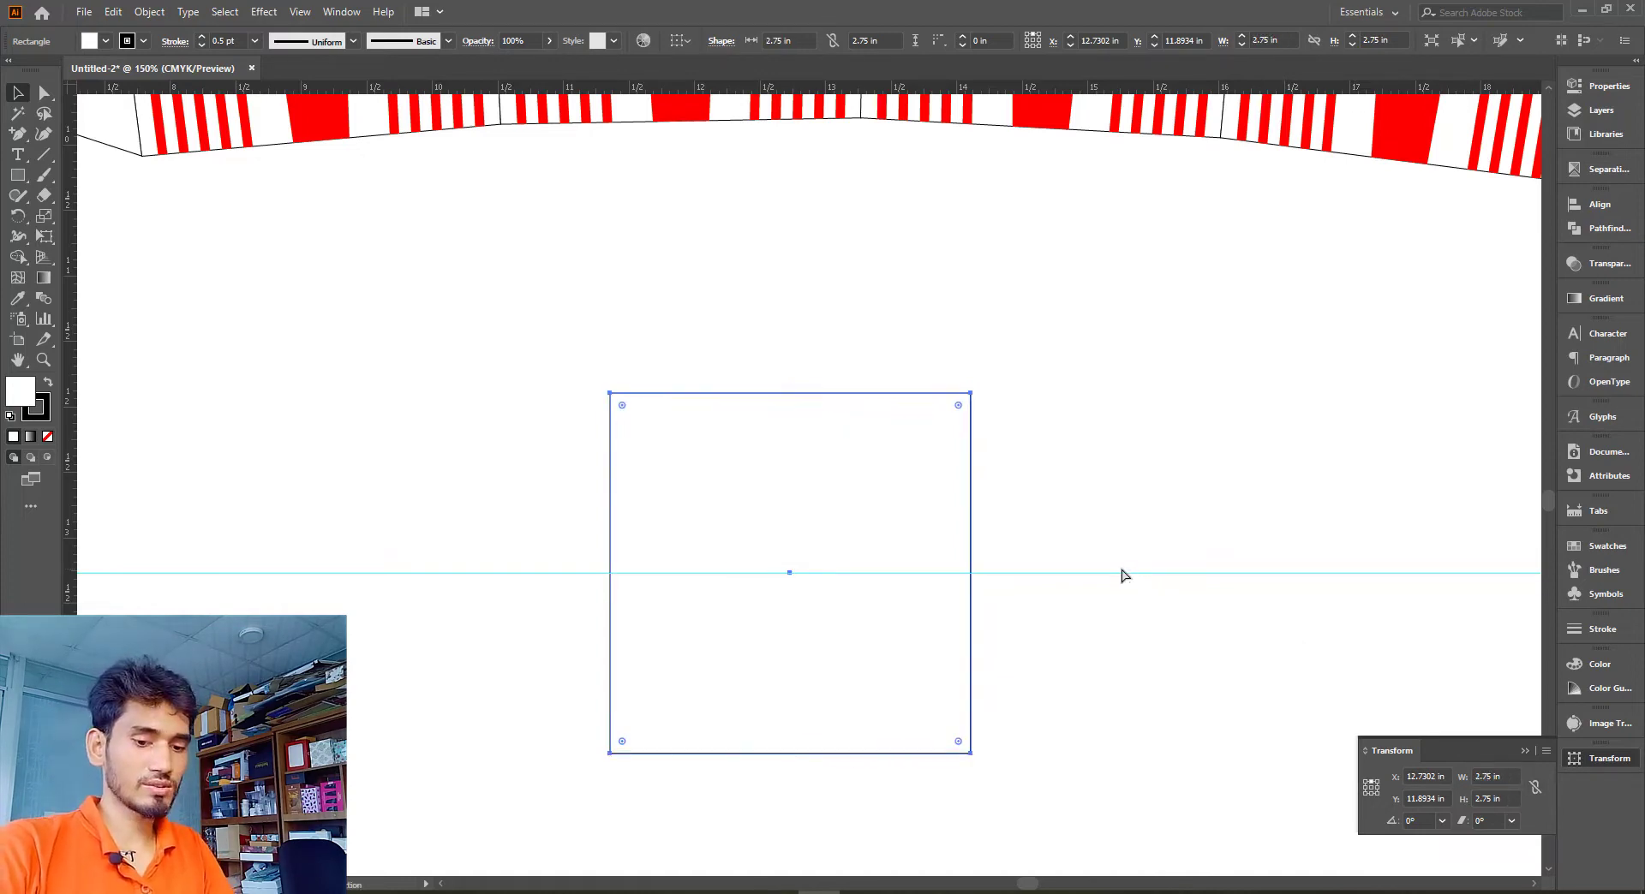
left_click(1141, 515)
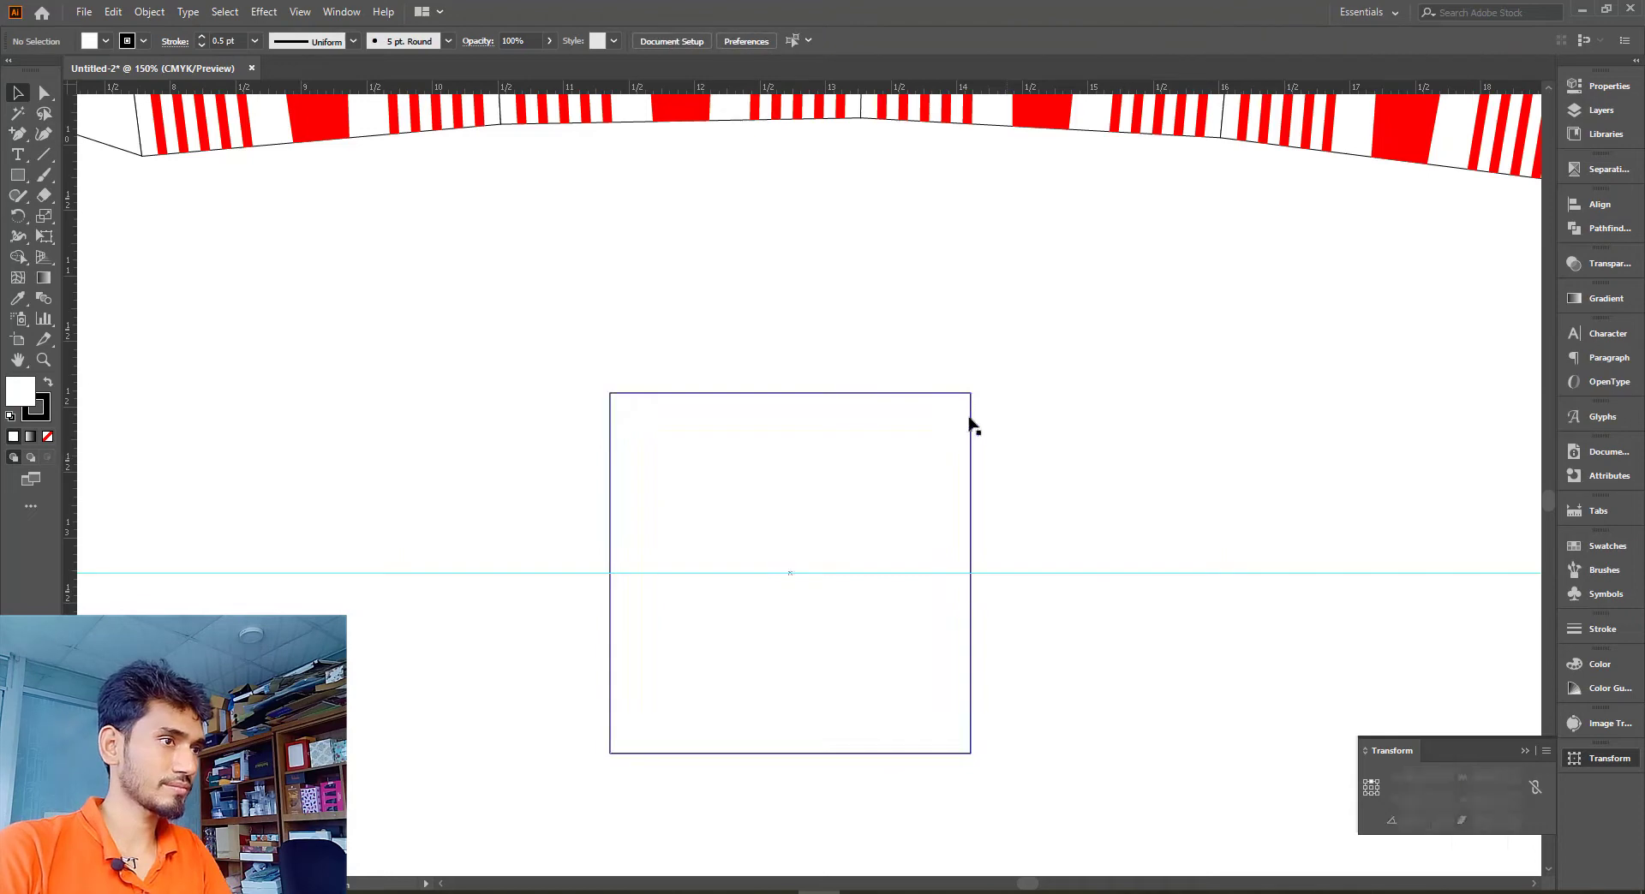
Set the rectangle's height to 2.75/3 × 2, giving 1.8334 in
left_click(968, 428)
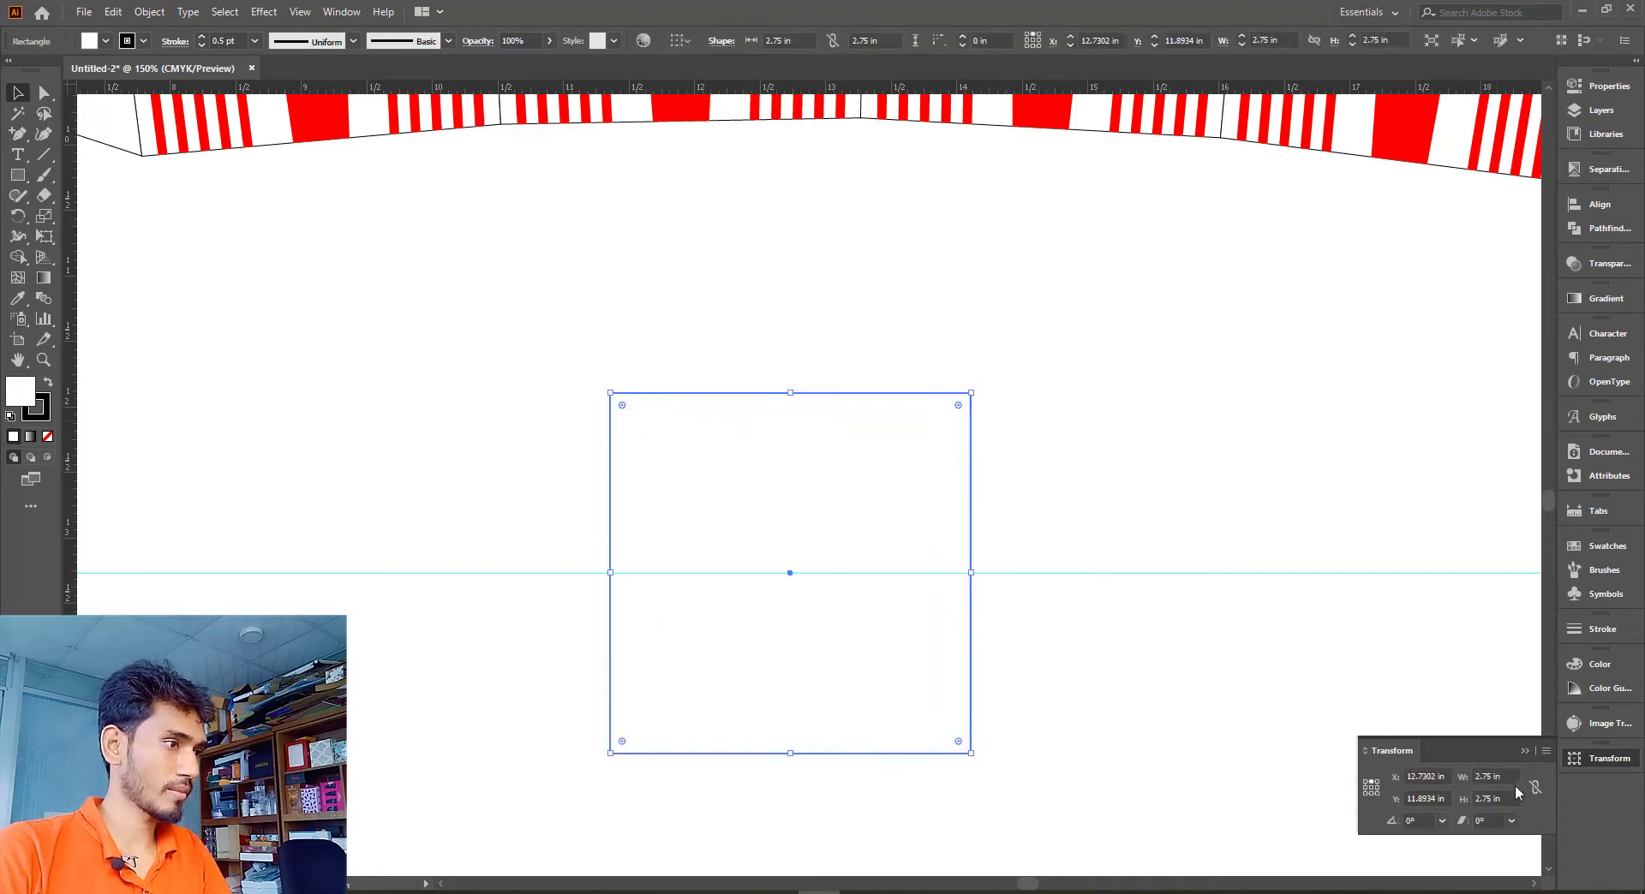
left_click(1511, 799)
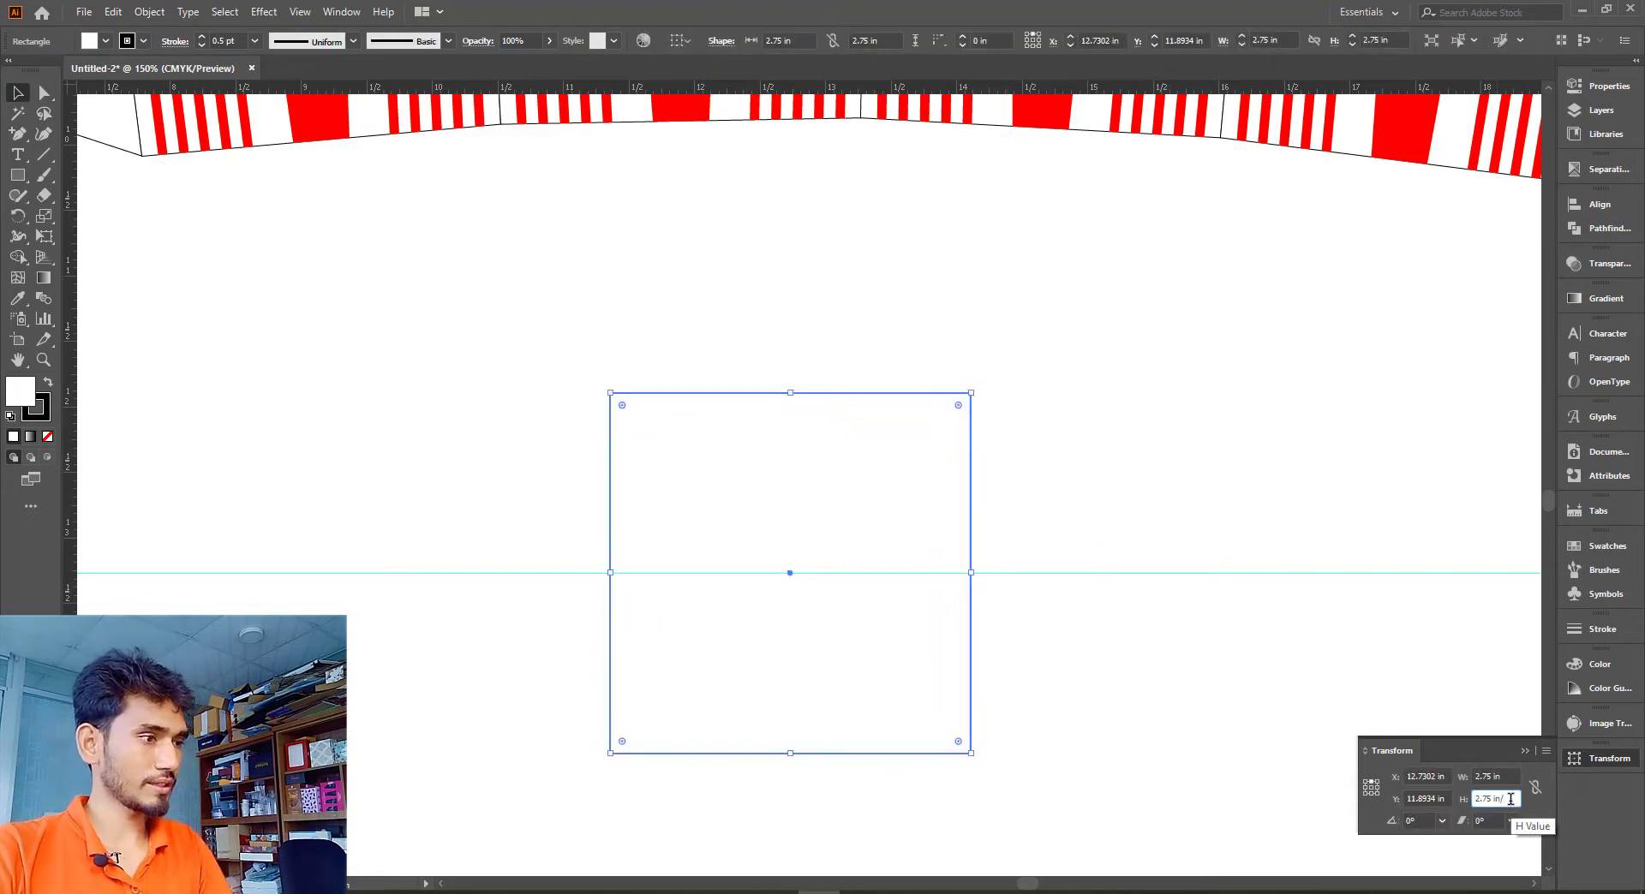
type("3")
key("Return")
type("*2")
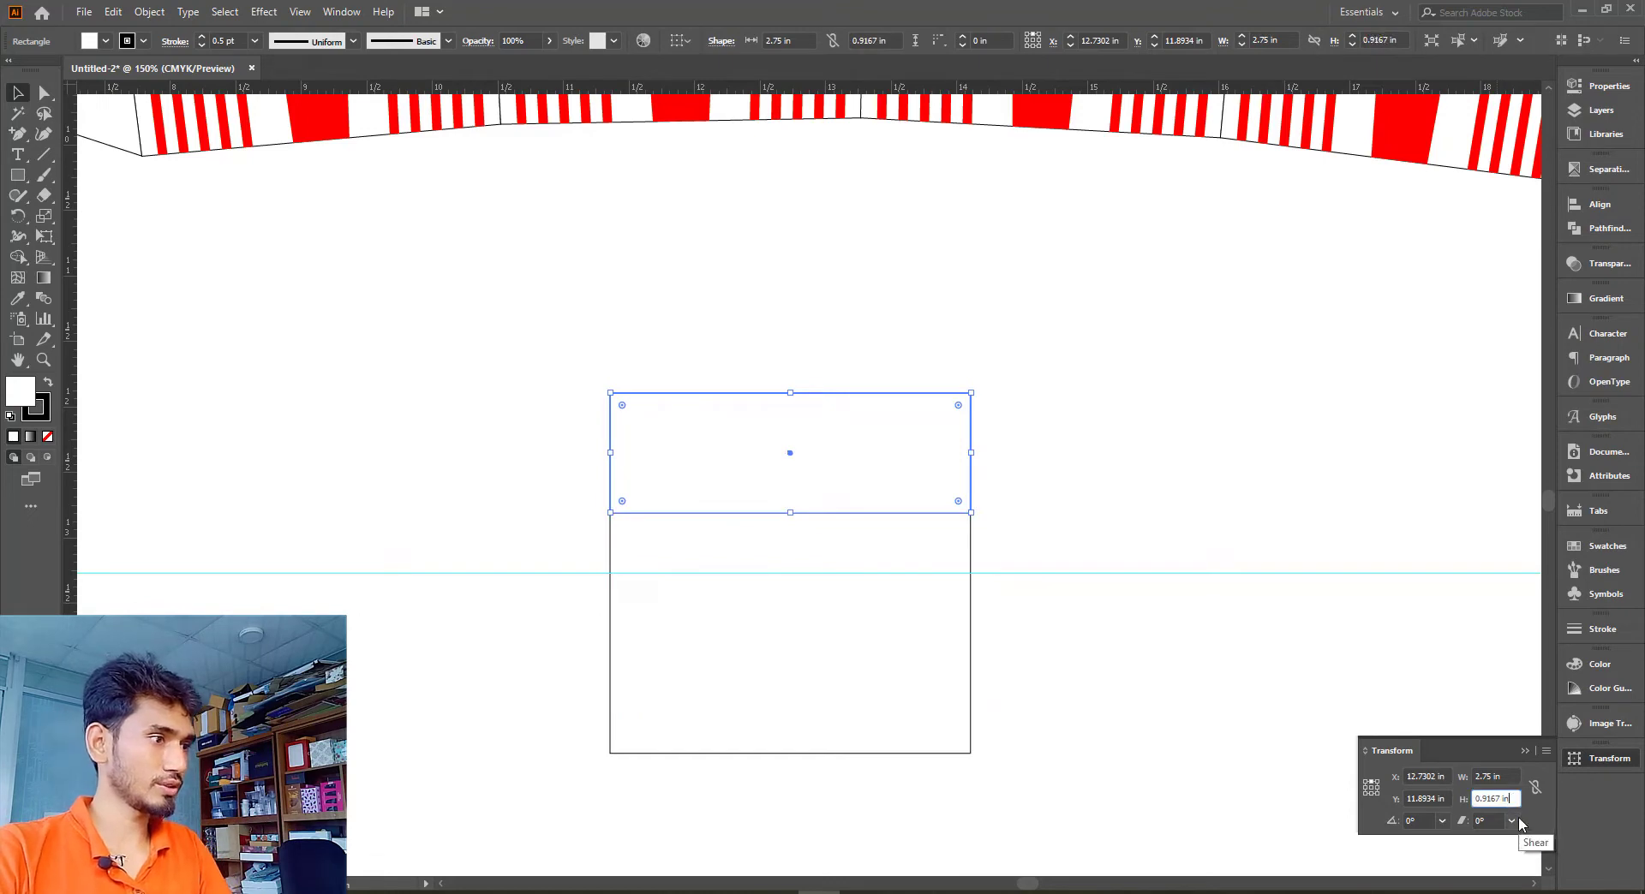
key("Return")
Resize a rectangle to span from the guide down, narrowed to about 1.51 in and centred
left_click(1210, 598)
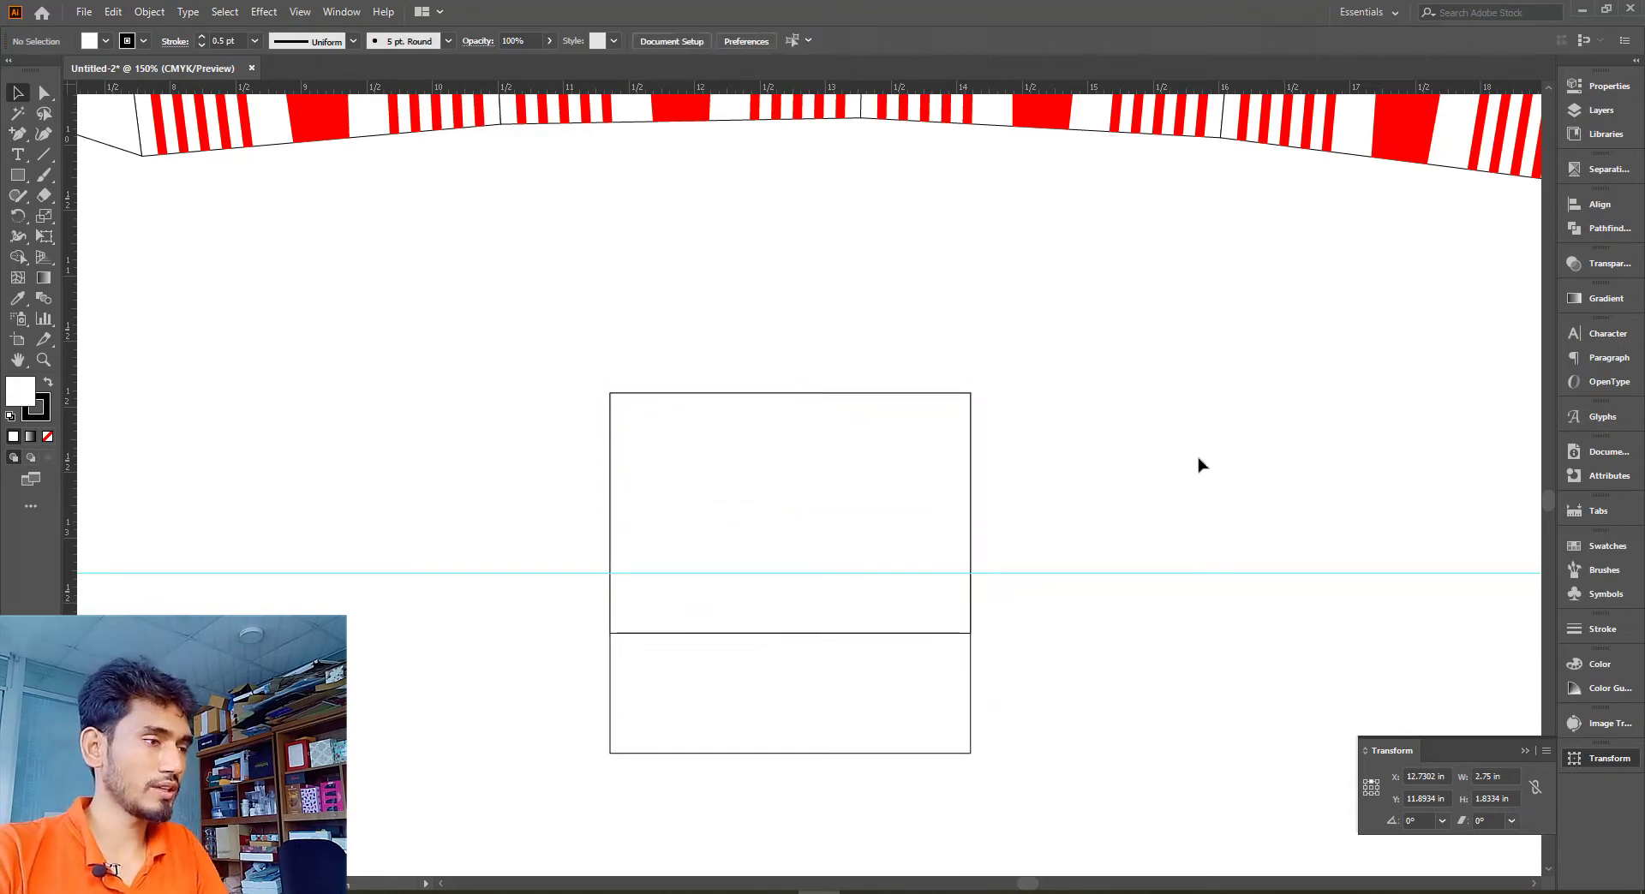
scroll(1061, 658, "left", 2)
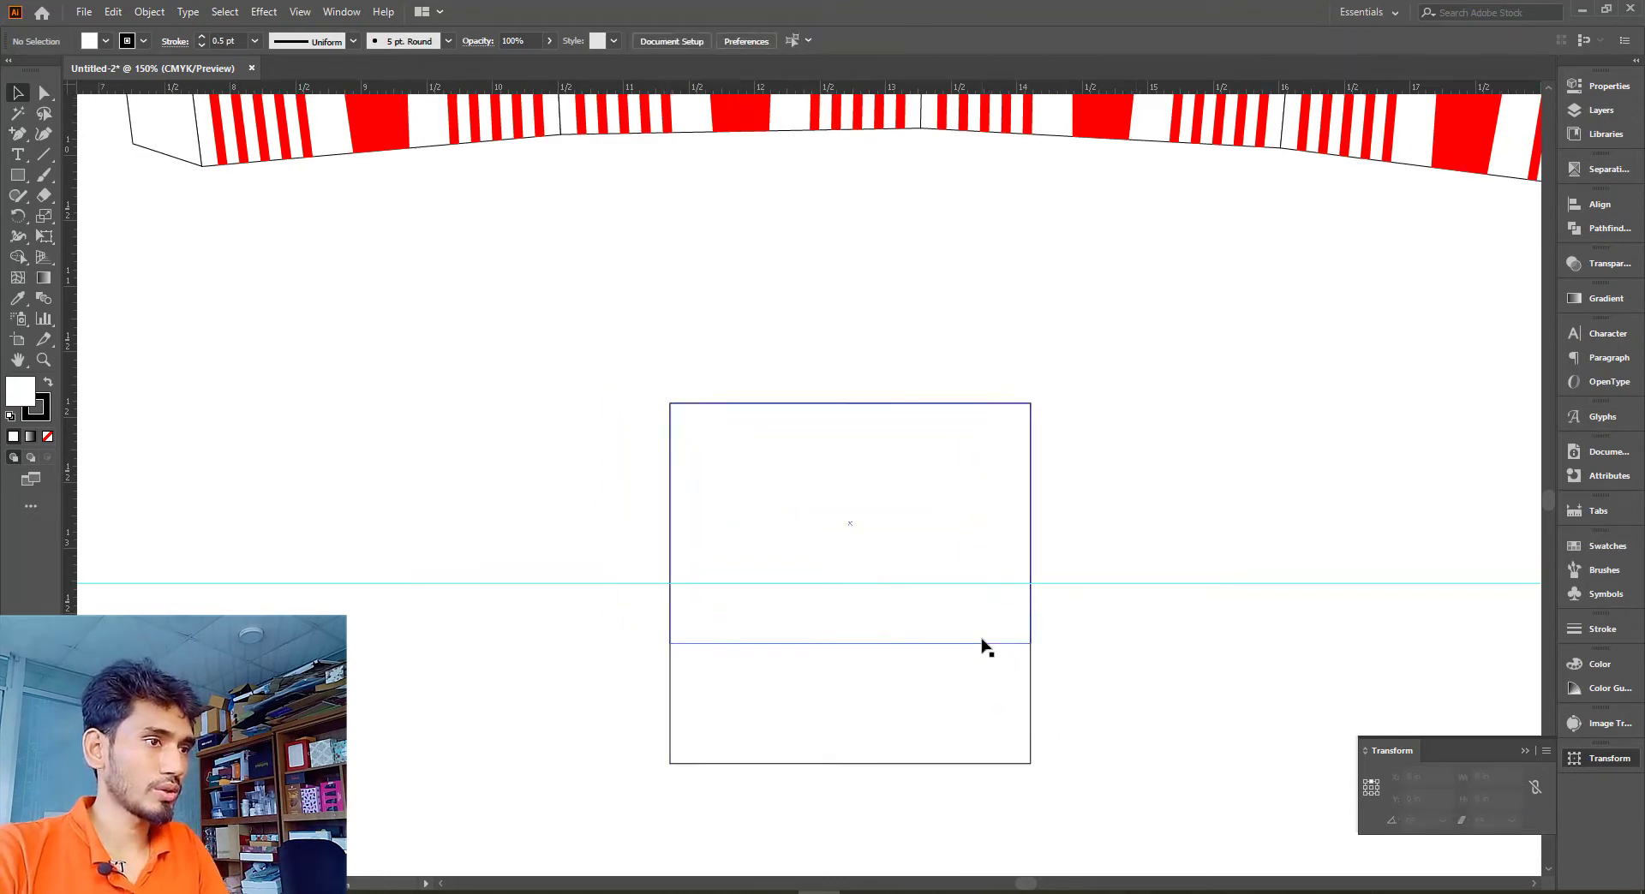
left_click(982, 642)
type("2.75")
key("Return")
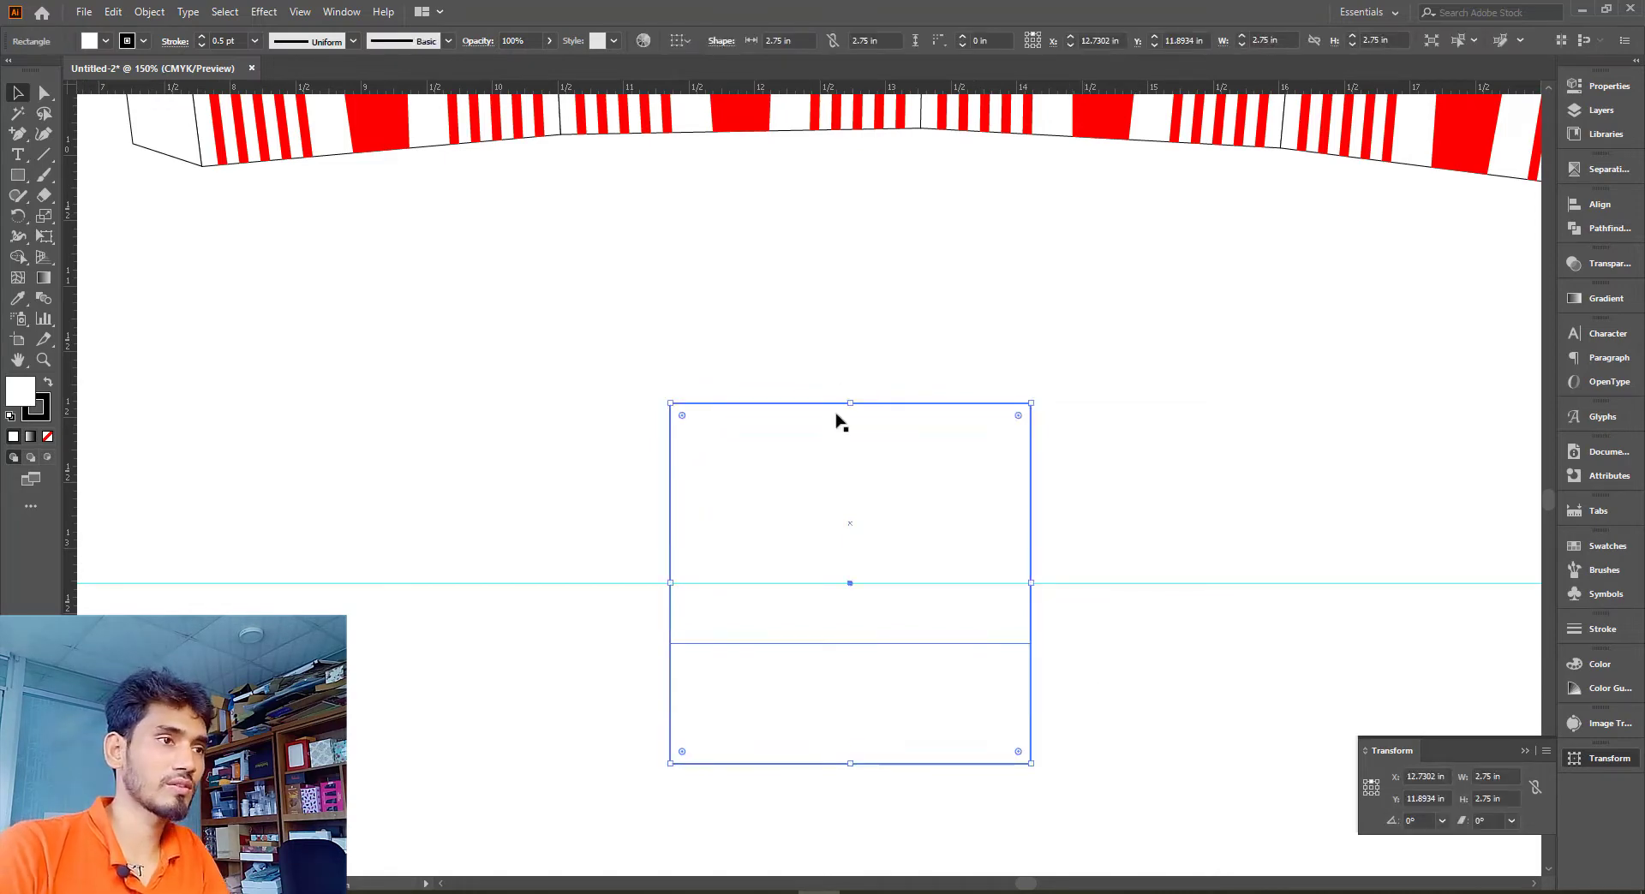
left_click_drag(849, 403, 851, 584)
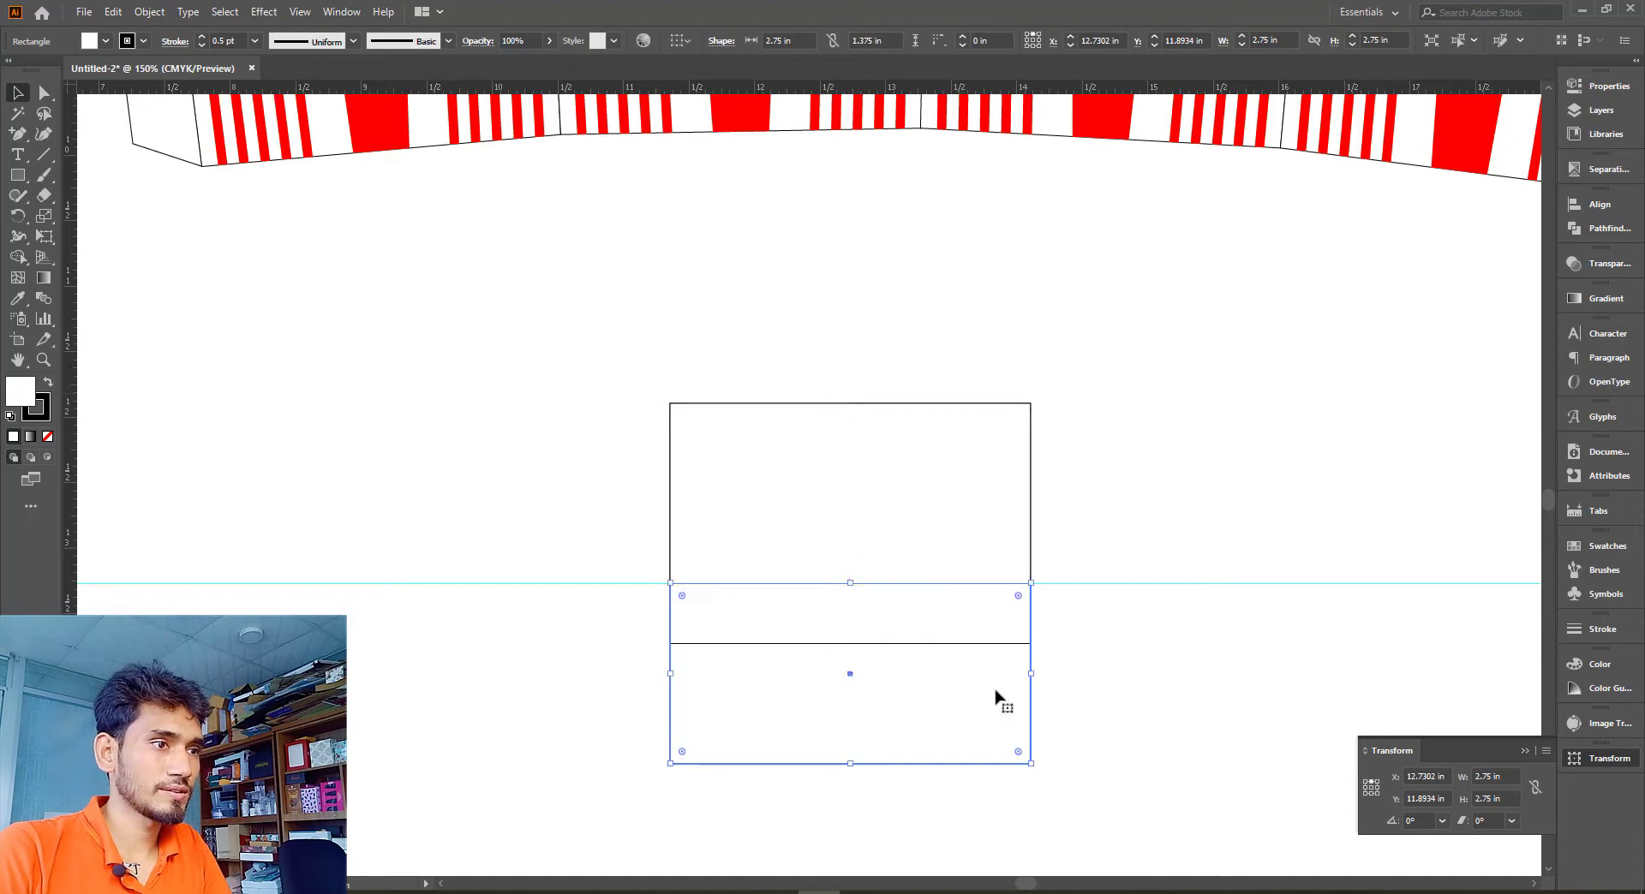
left_click_drag(1032, 675, 950, 677)
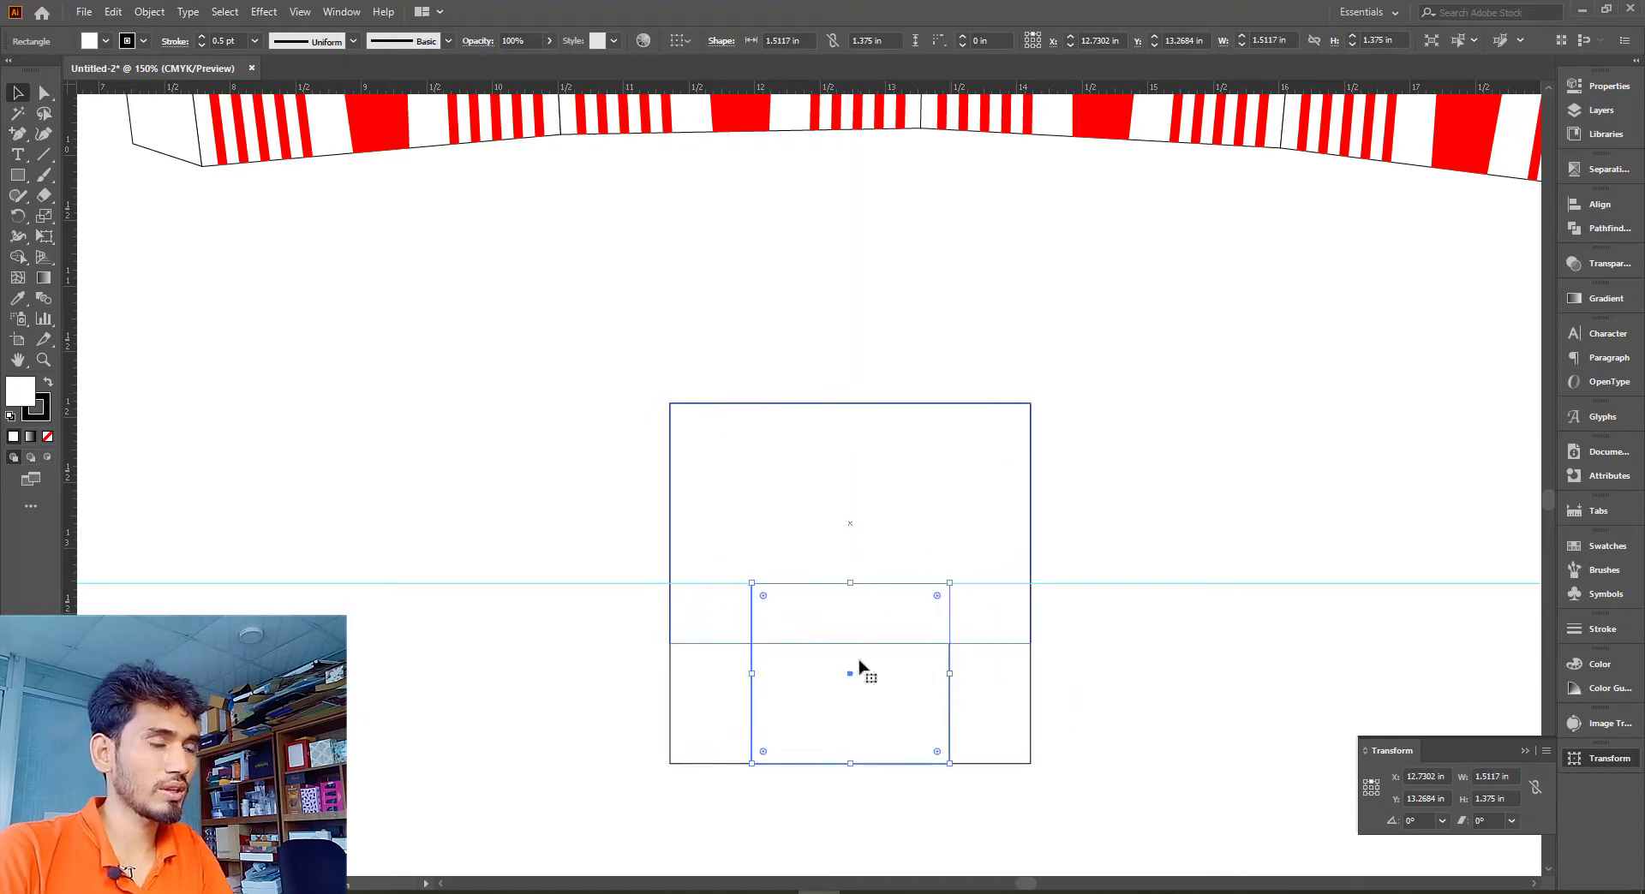
With Shape Builder, remove the two middle regions to cut the centred notch
left_click(818, 639, "shift")
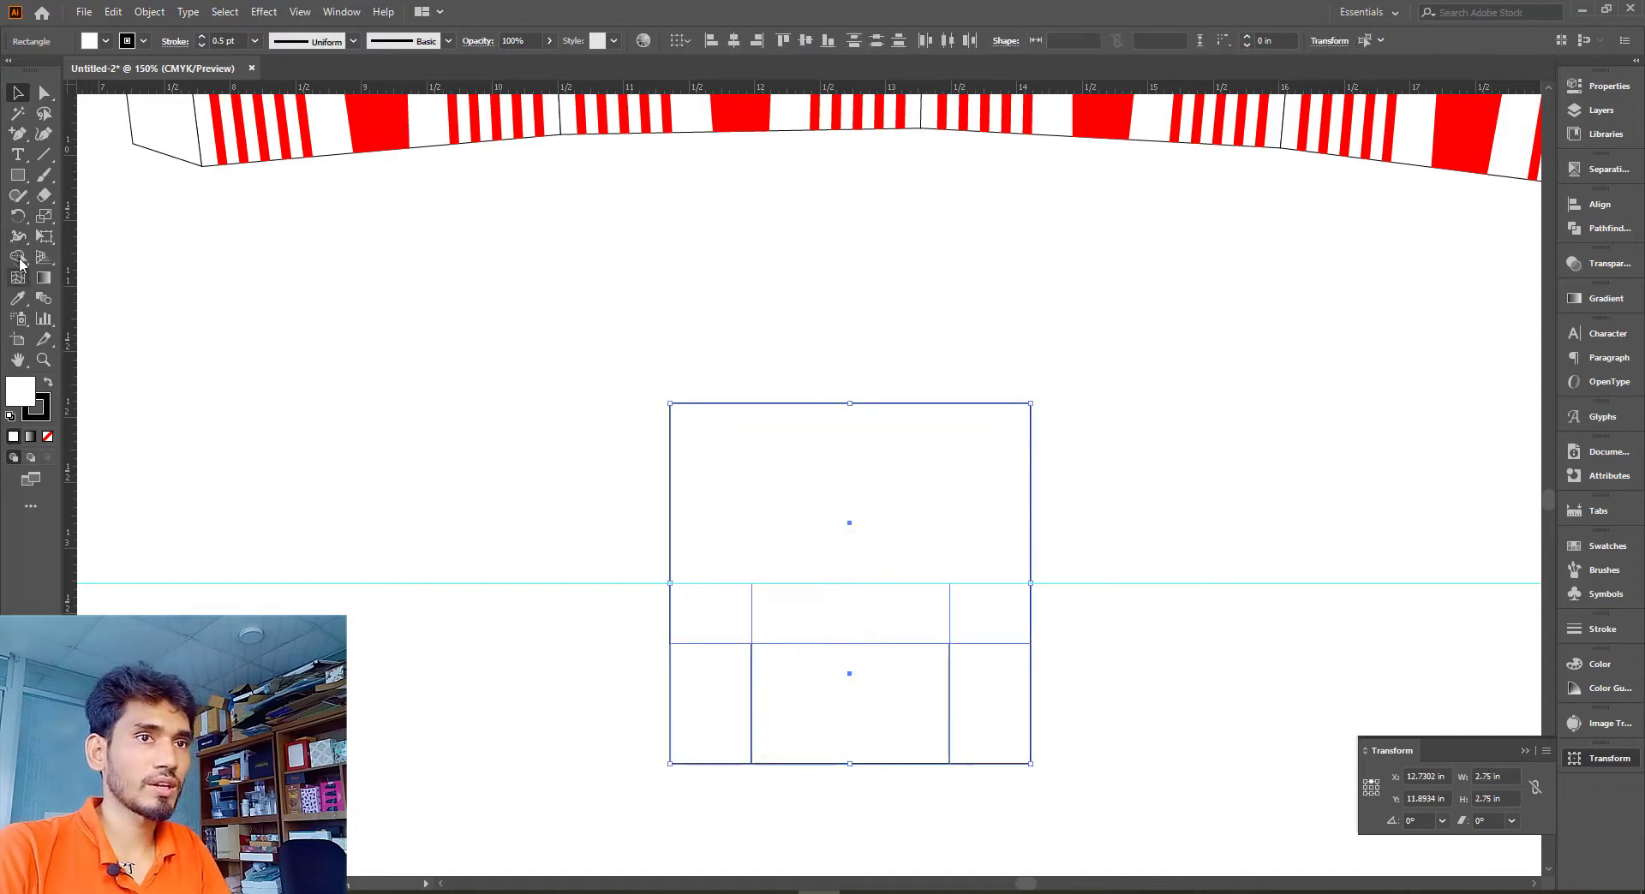
left_click(18, 258)
left_click(752, 690, "alt")
left_click(792, 613, "alt")
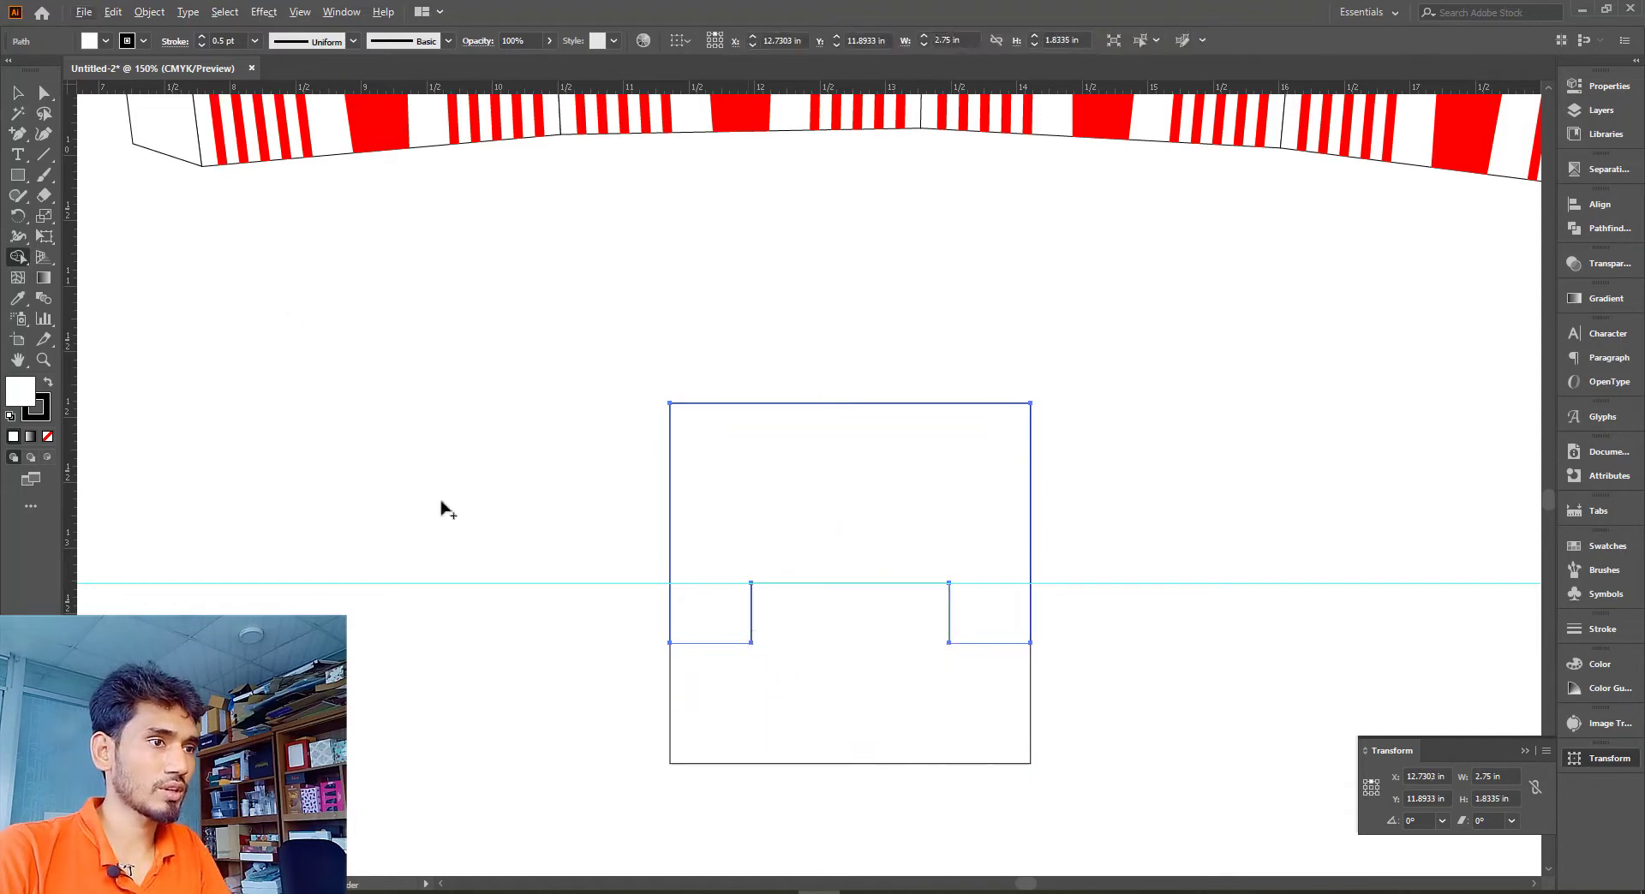
left_click(18, 92)
left_click(1106, 711)
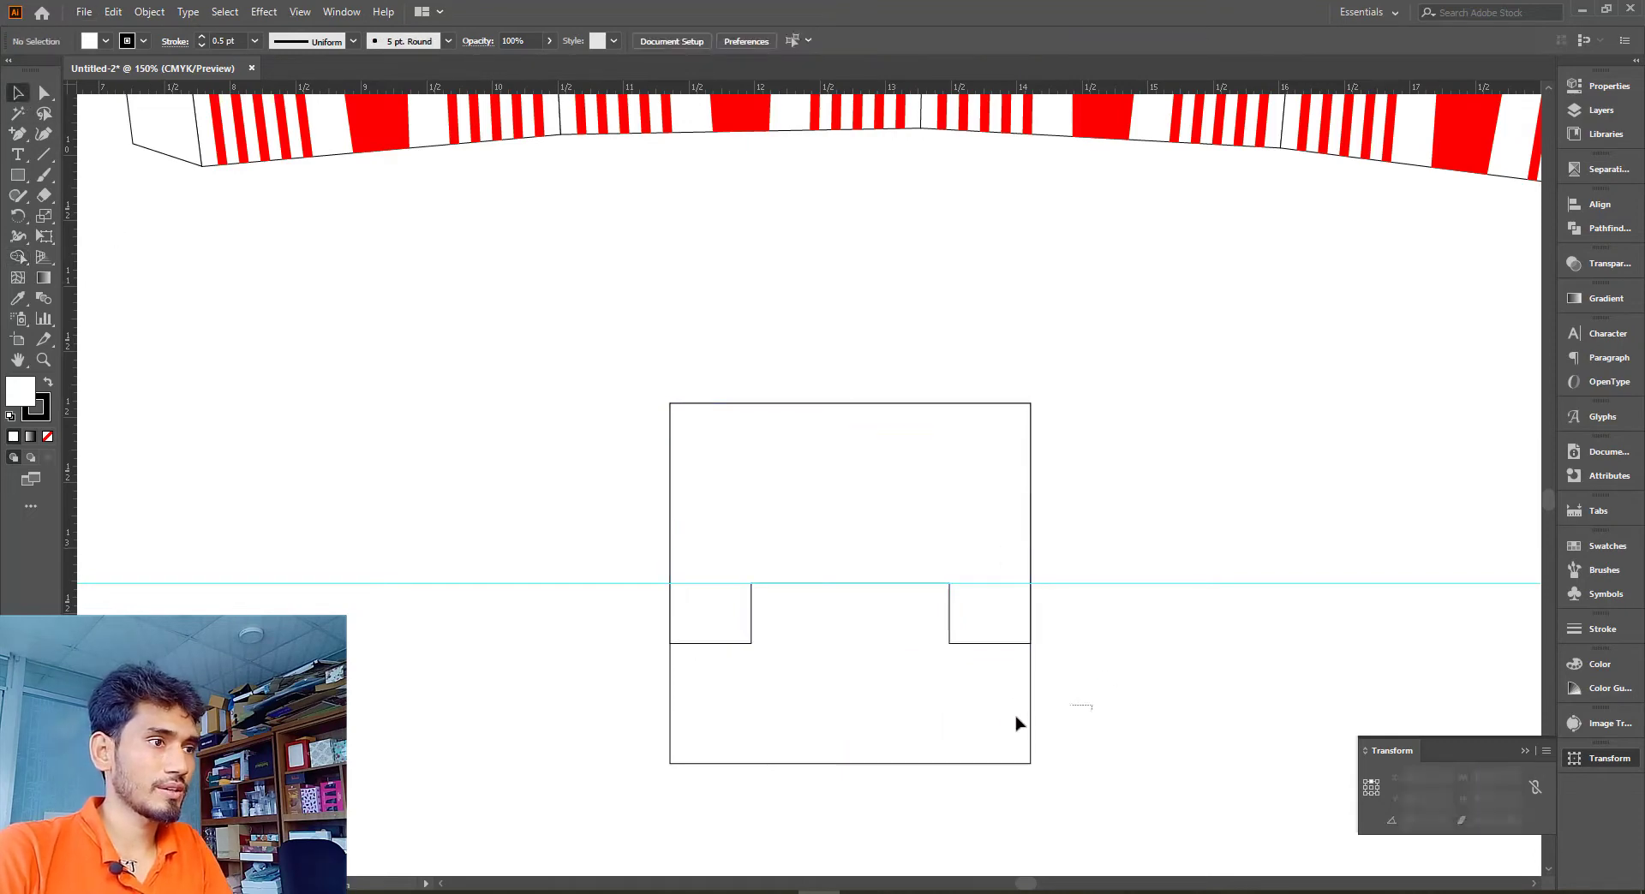
left_click(1027, 697)
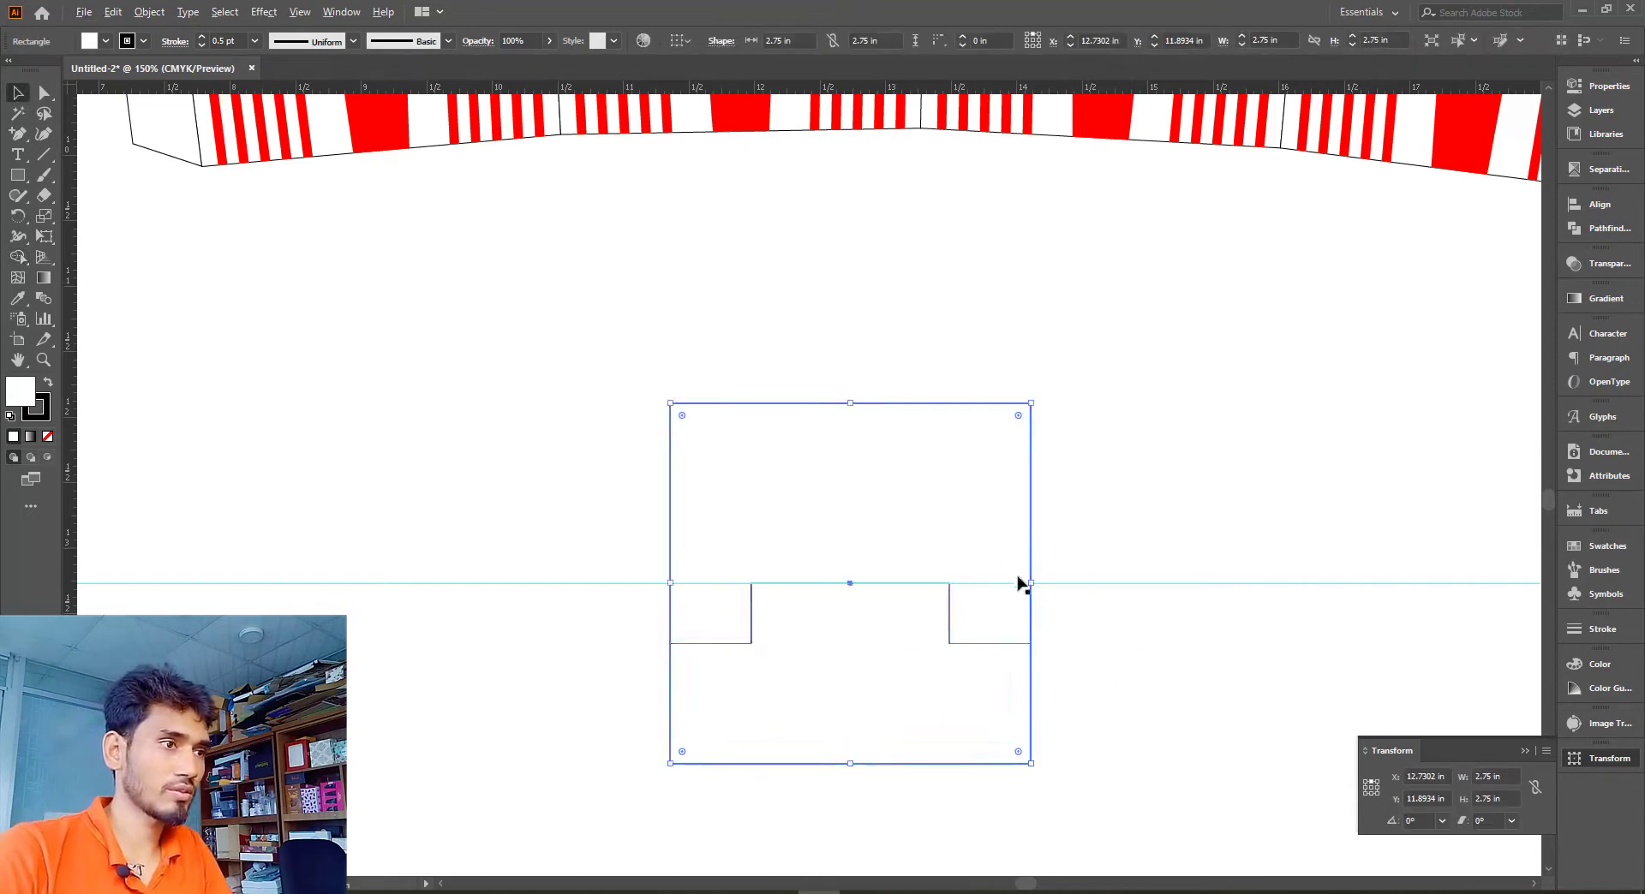
Narrow the square to 1.51 in, then pull the centre rectangle's bottom corners out to the outer corners
left_click_drag(1032, 583, 950, 591)
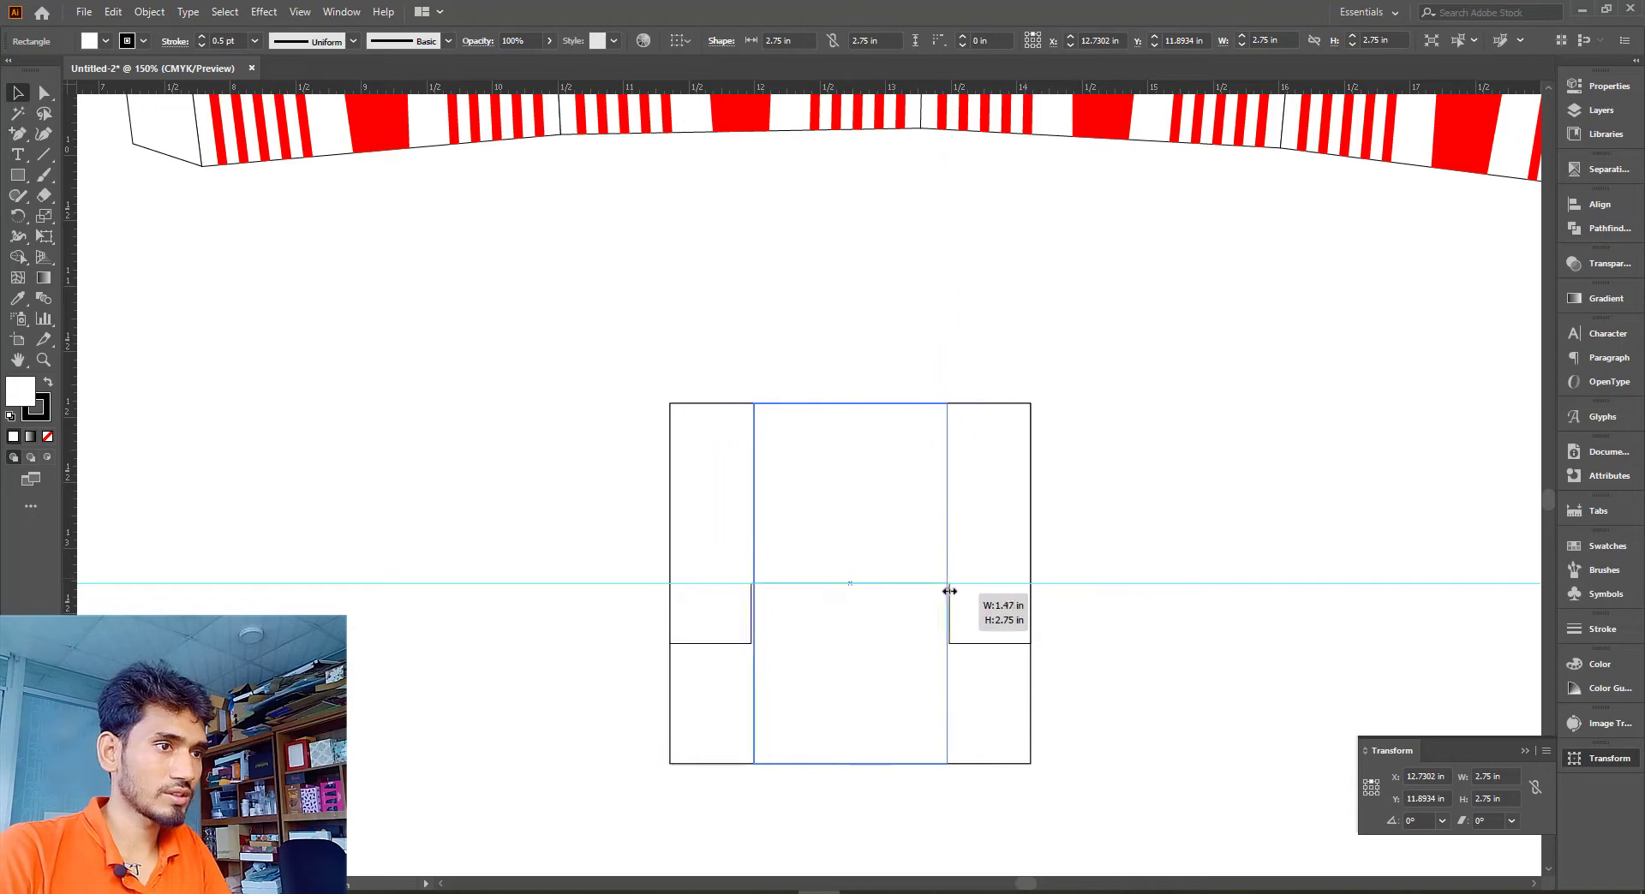
left_click(1266, 612)
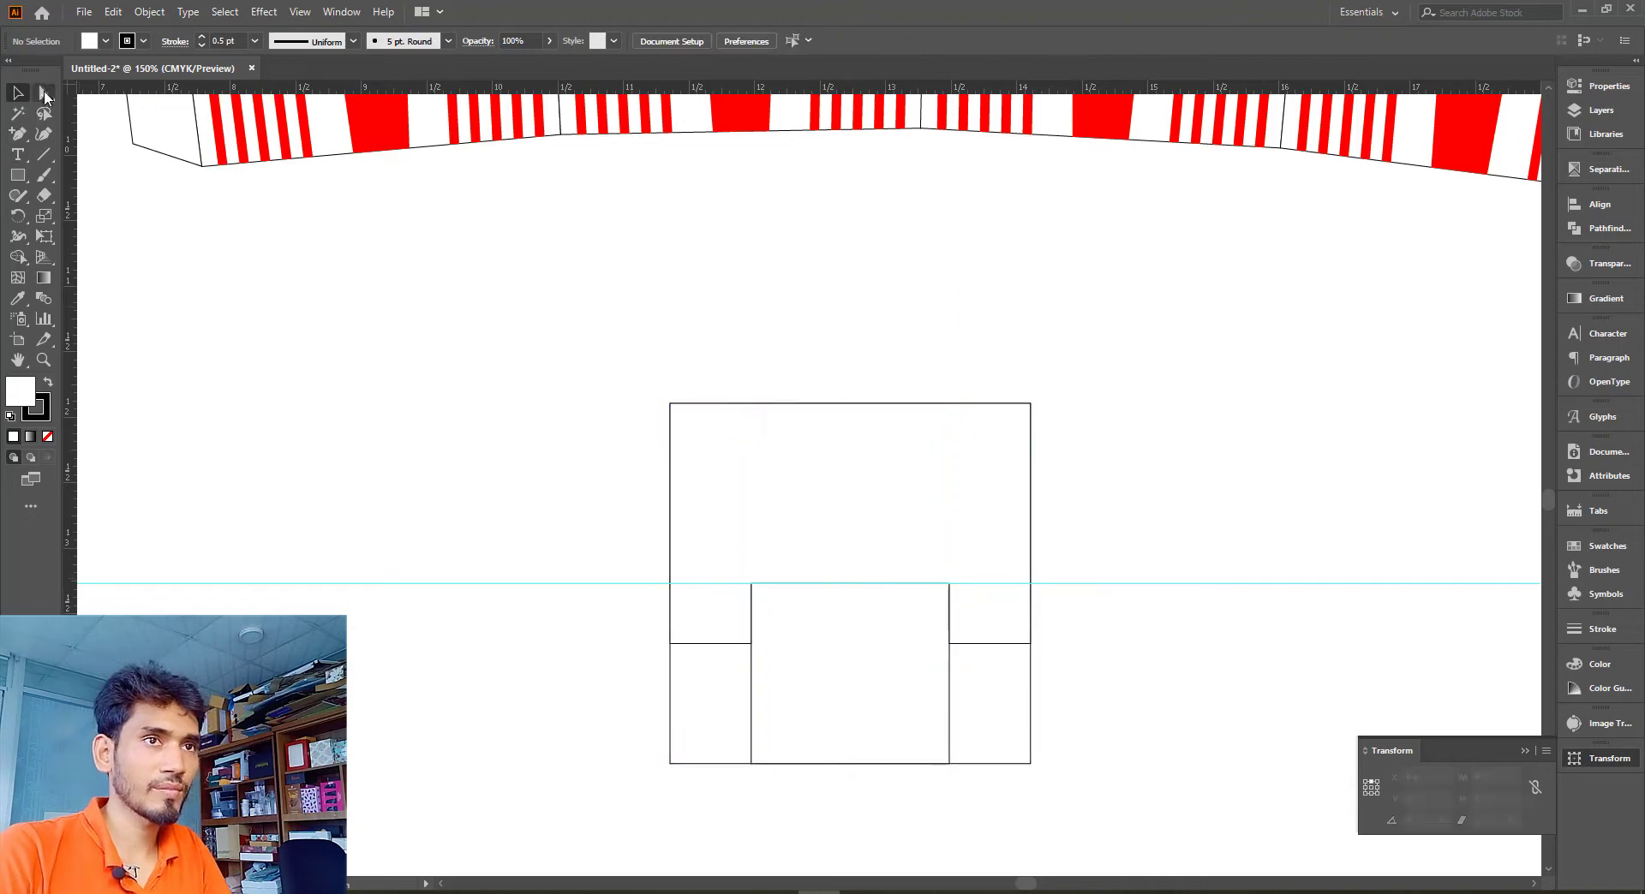
left_click(950, 763)
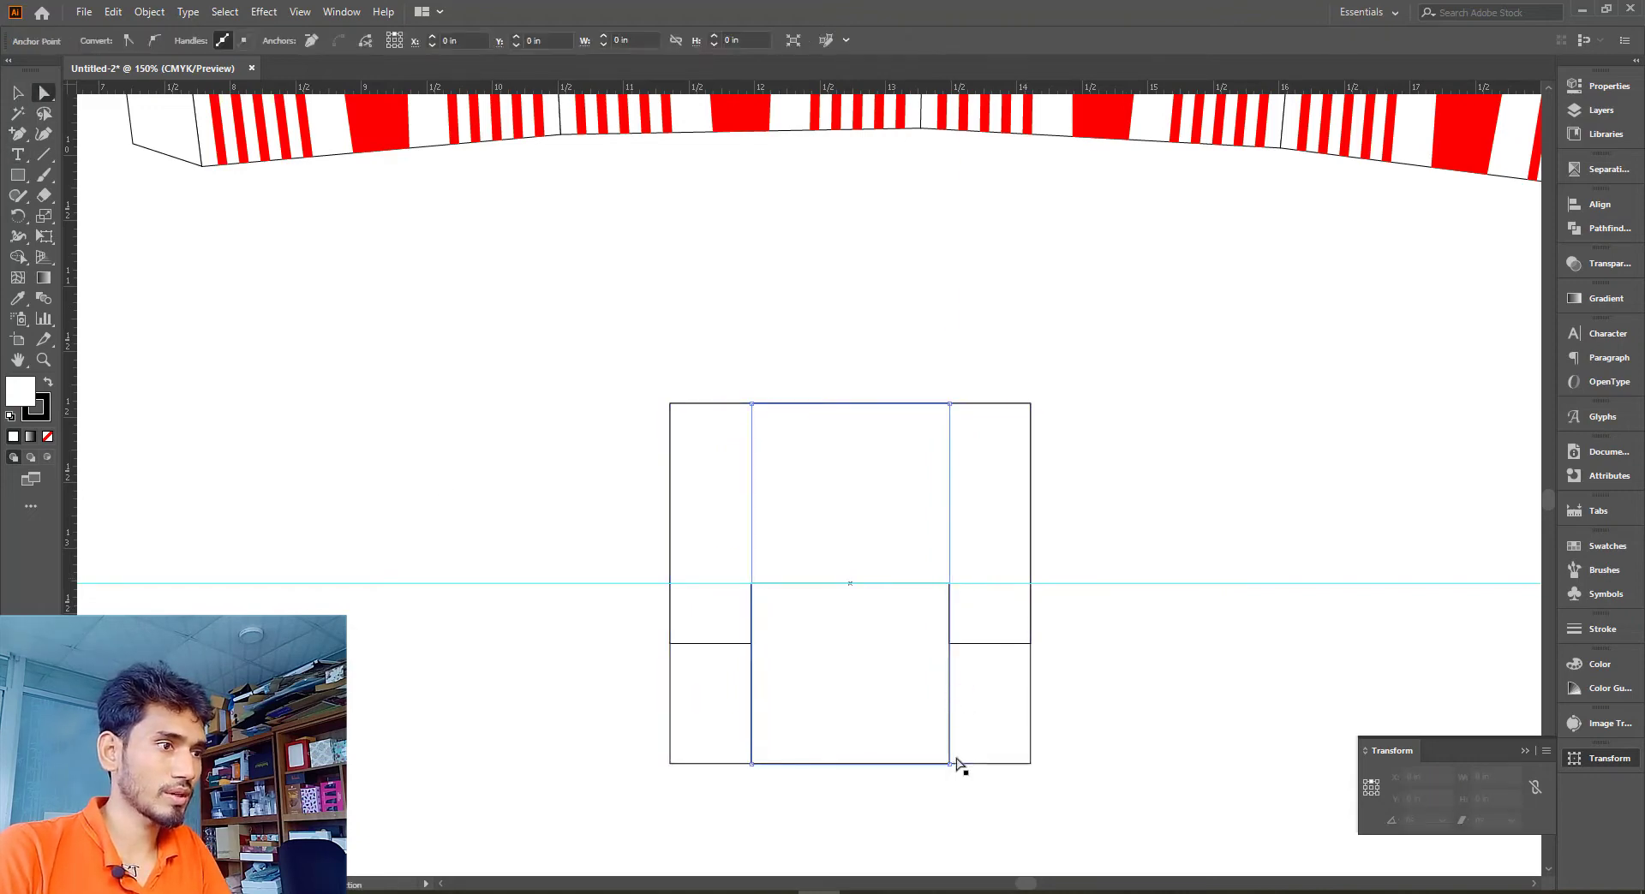
left_click_drag(950, 763, 1030, 763)
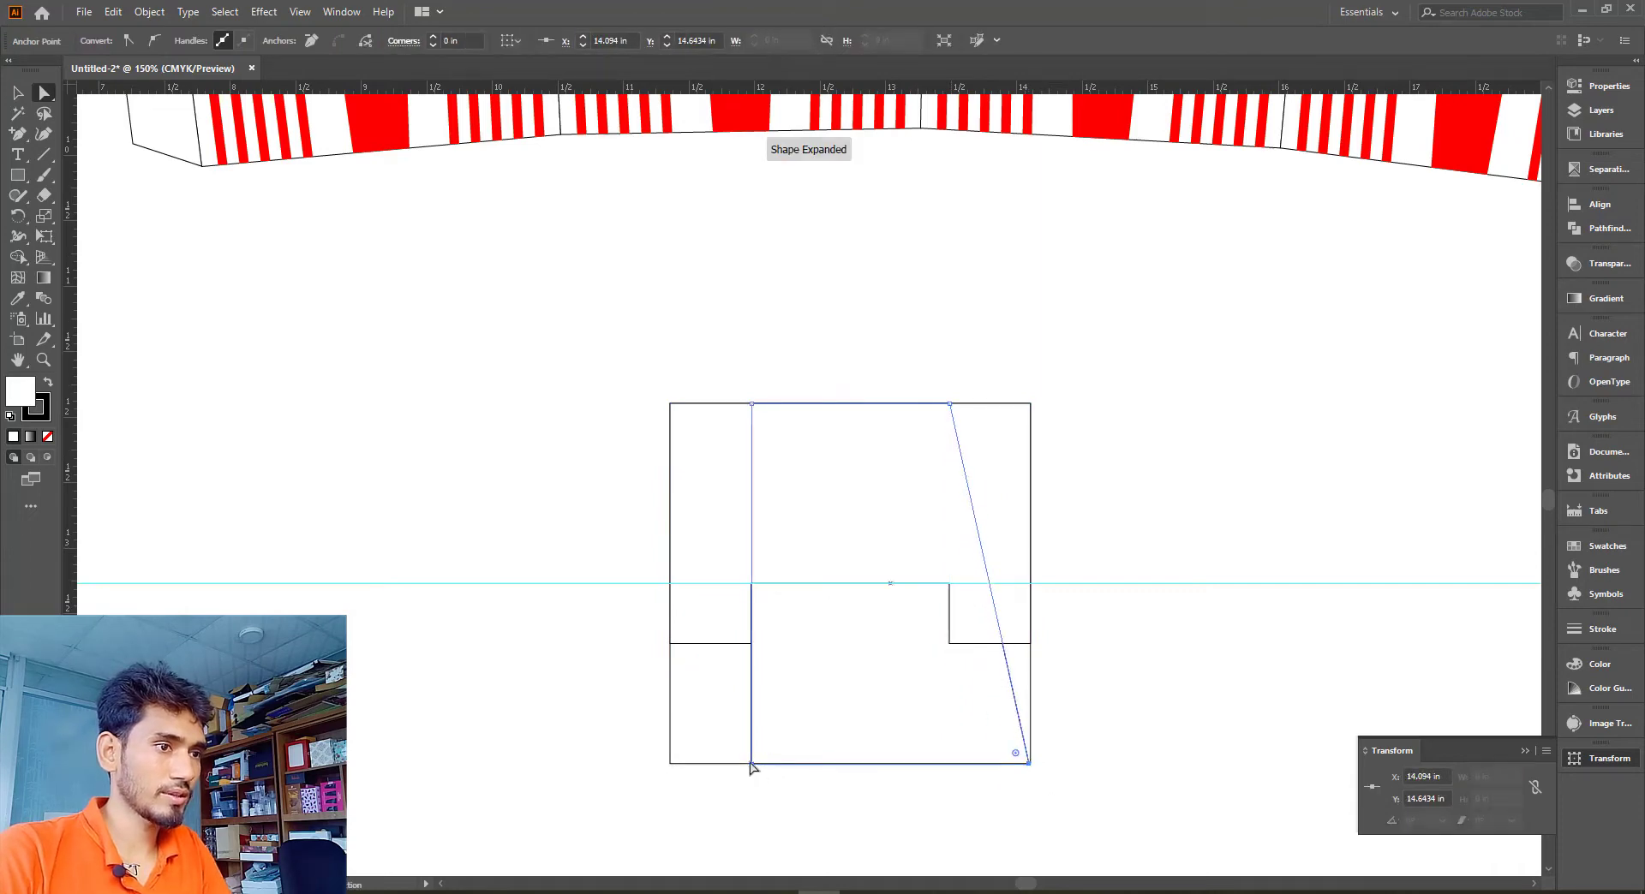
left_click_drag(752, 765, 672, 771)
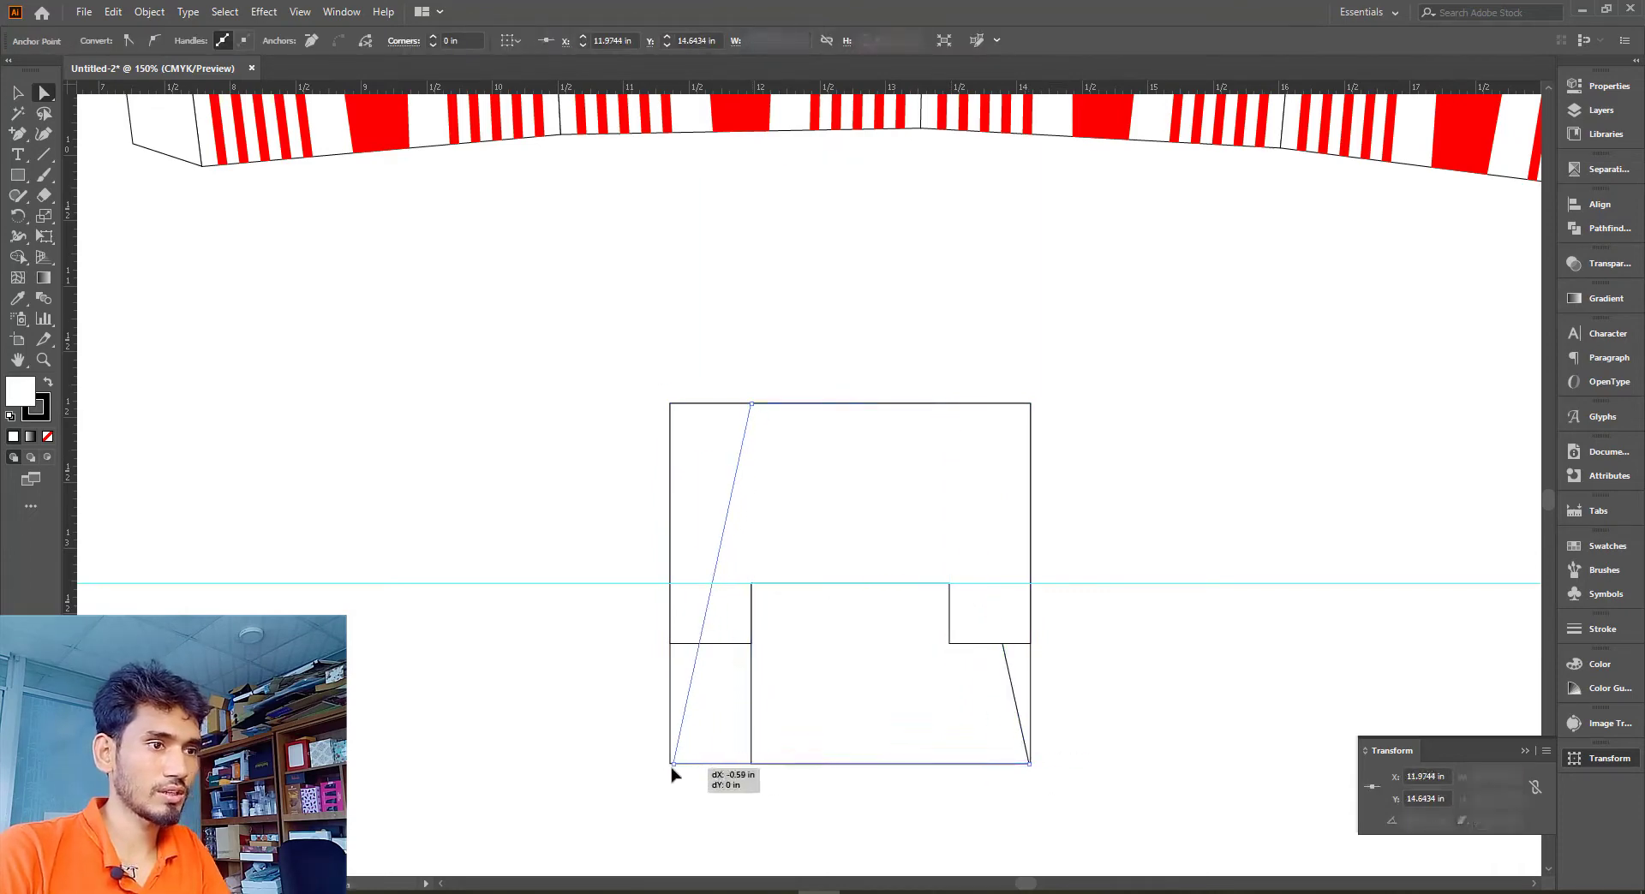
left_click(955, 576)
Select the whole drawing and then the trapezoid path to check their anchor points
scroll(957, 573, "up", 1)
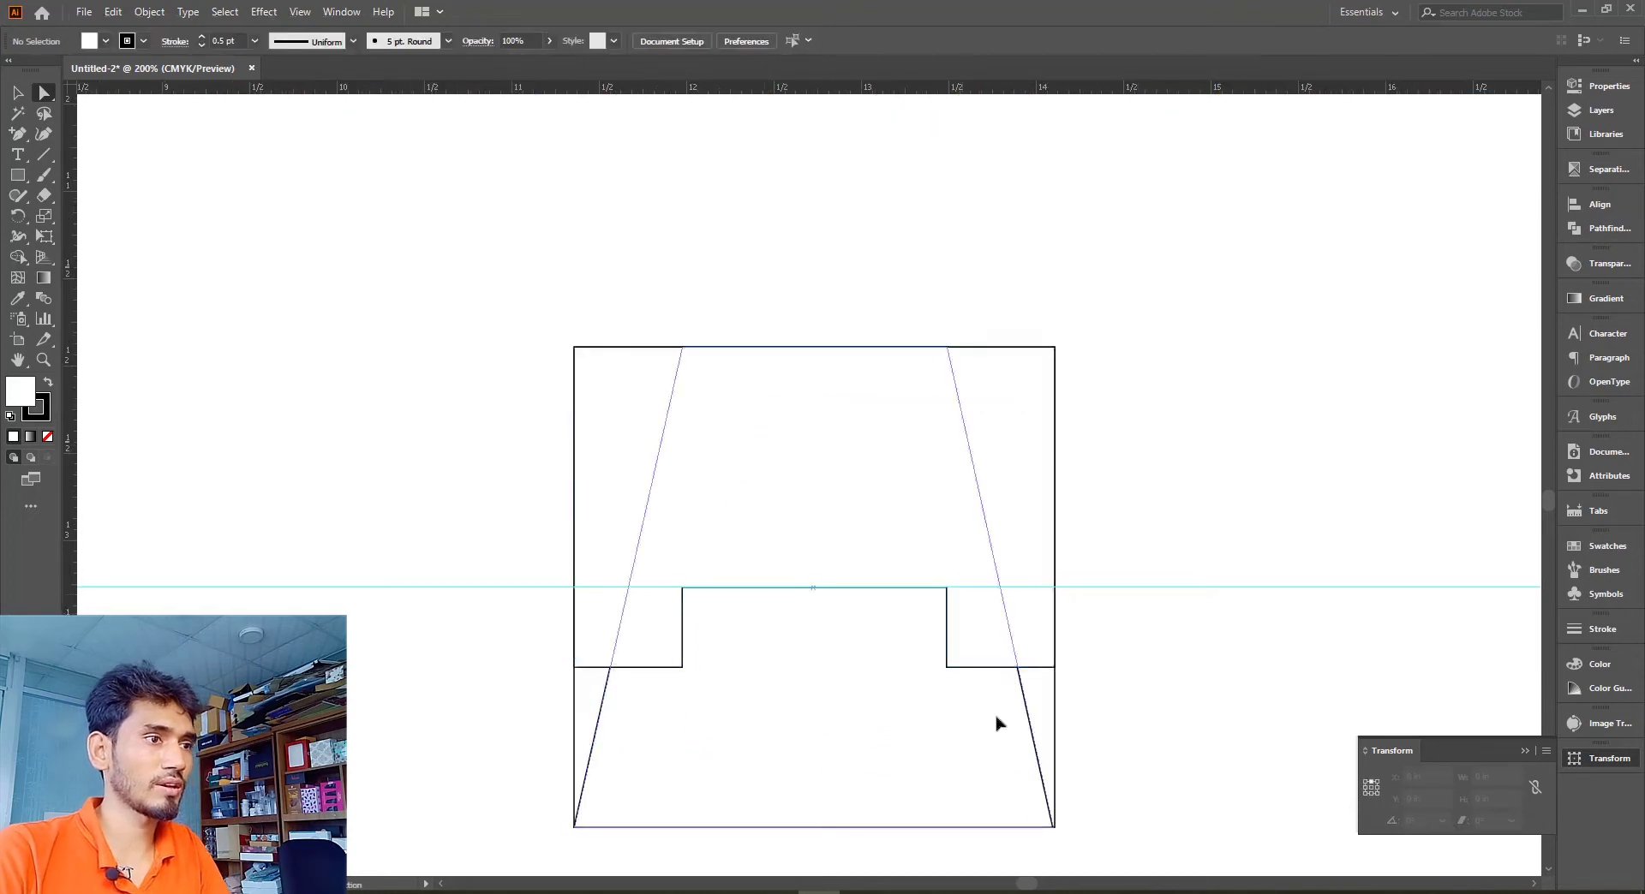
left_click_drag(492, 308, 1146, 697)
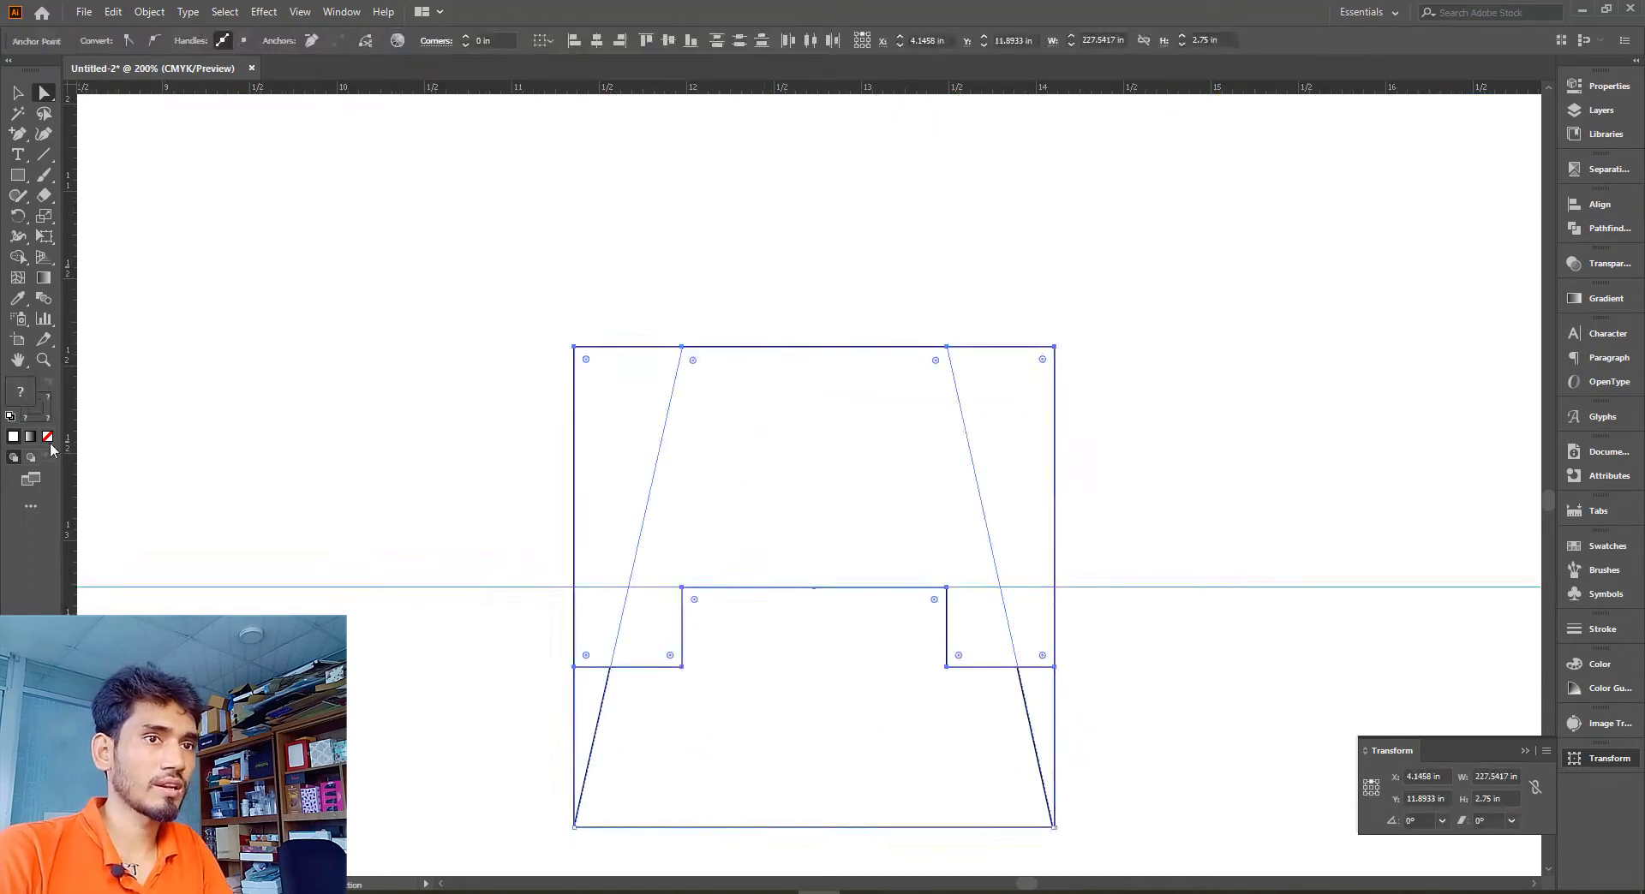
left_click(1099, 575)
scroll(1139, 455, "down", 3)
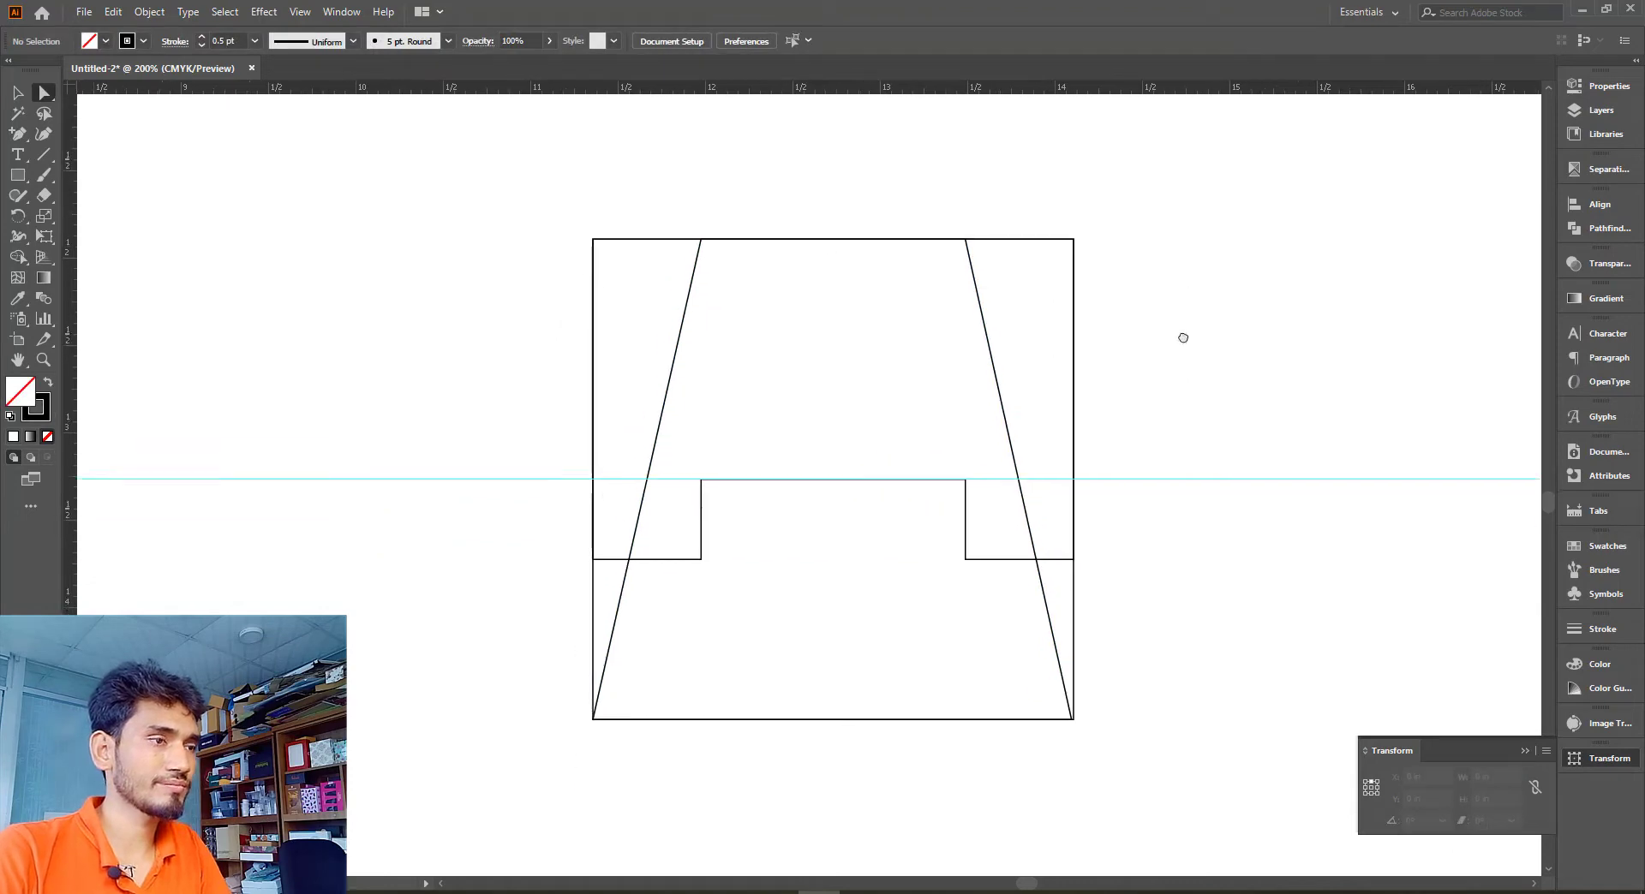
left_click(1002, 420)
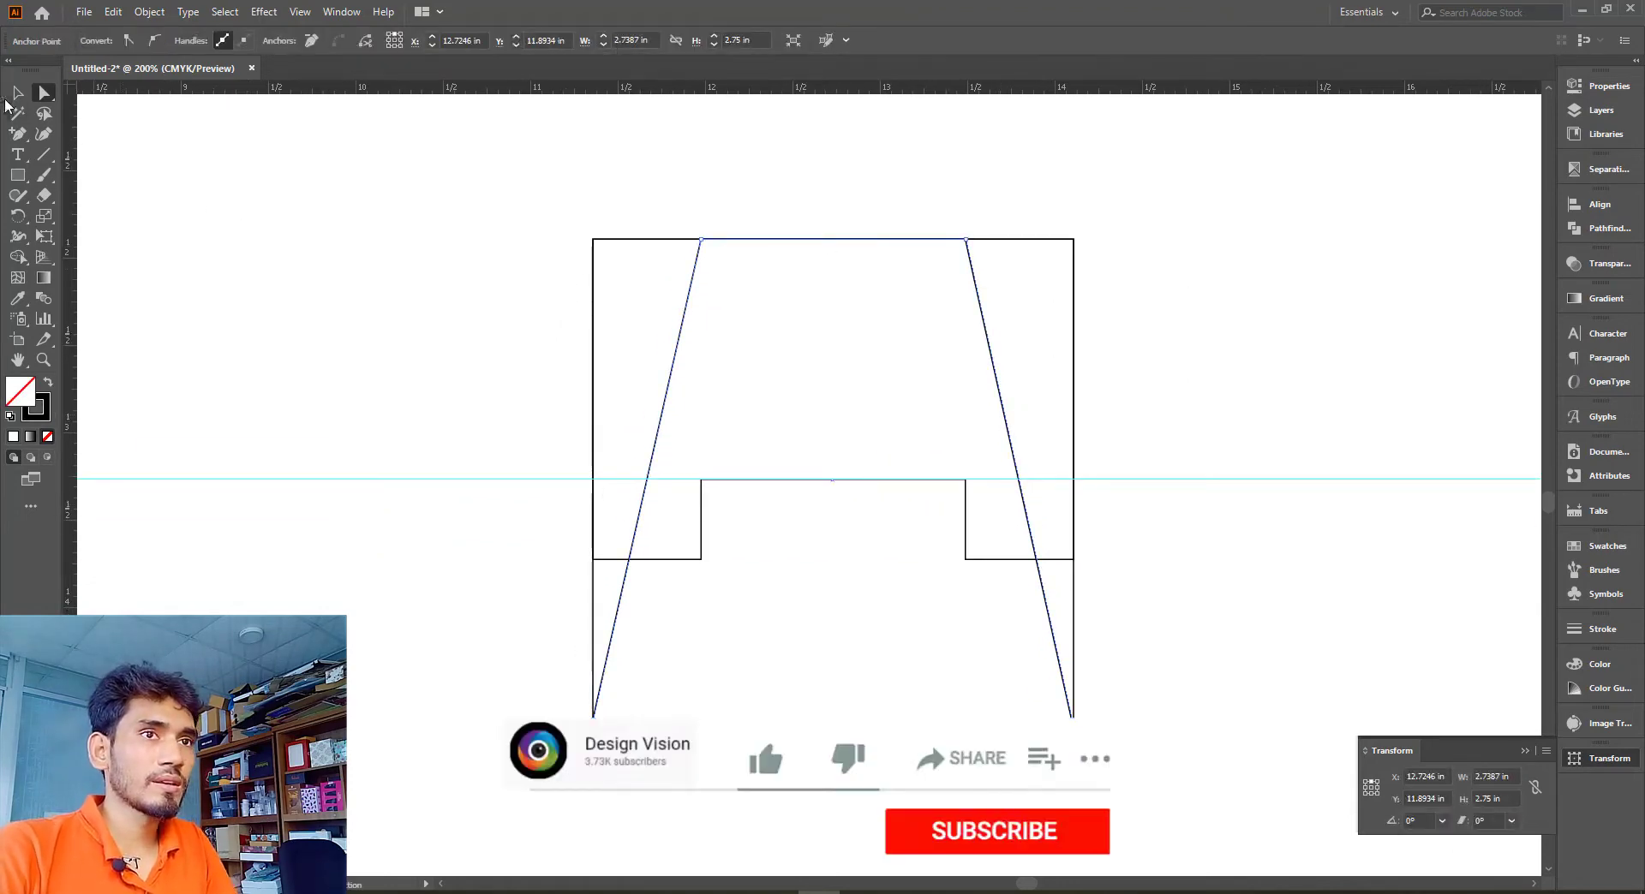
key("ctrl+shift+a")
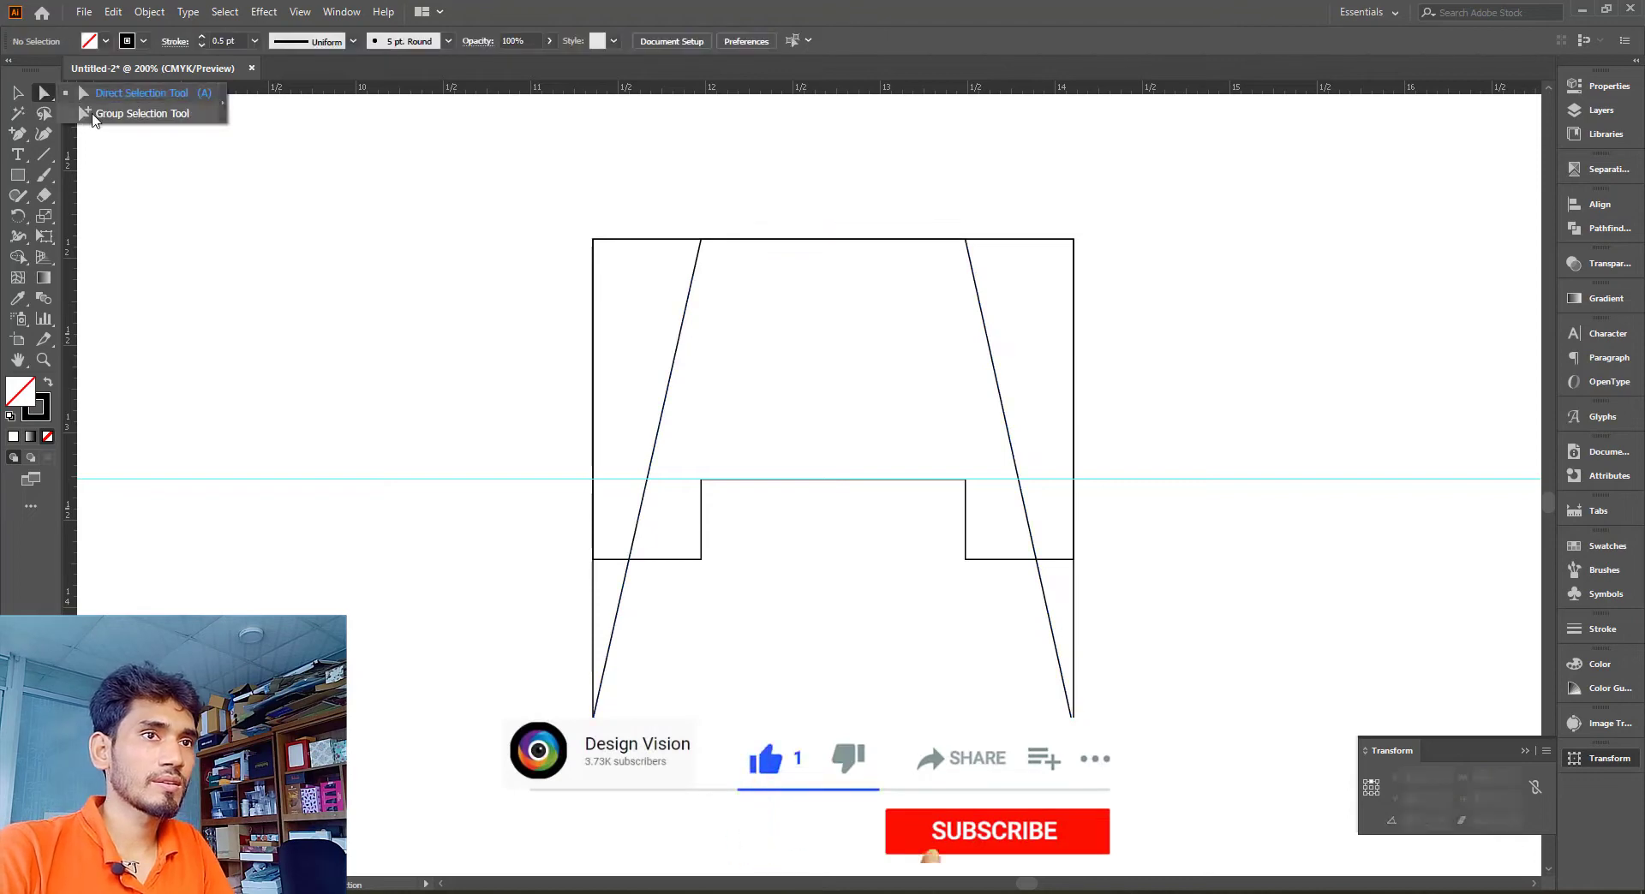
Select the whole trapezoid, anchor resizing at its bottom, and set its height to 2.75/3
left_click(679, 341)
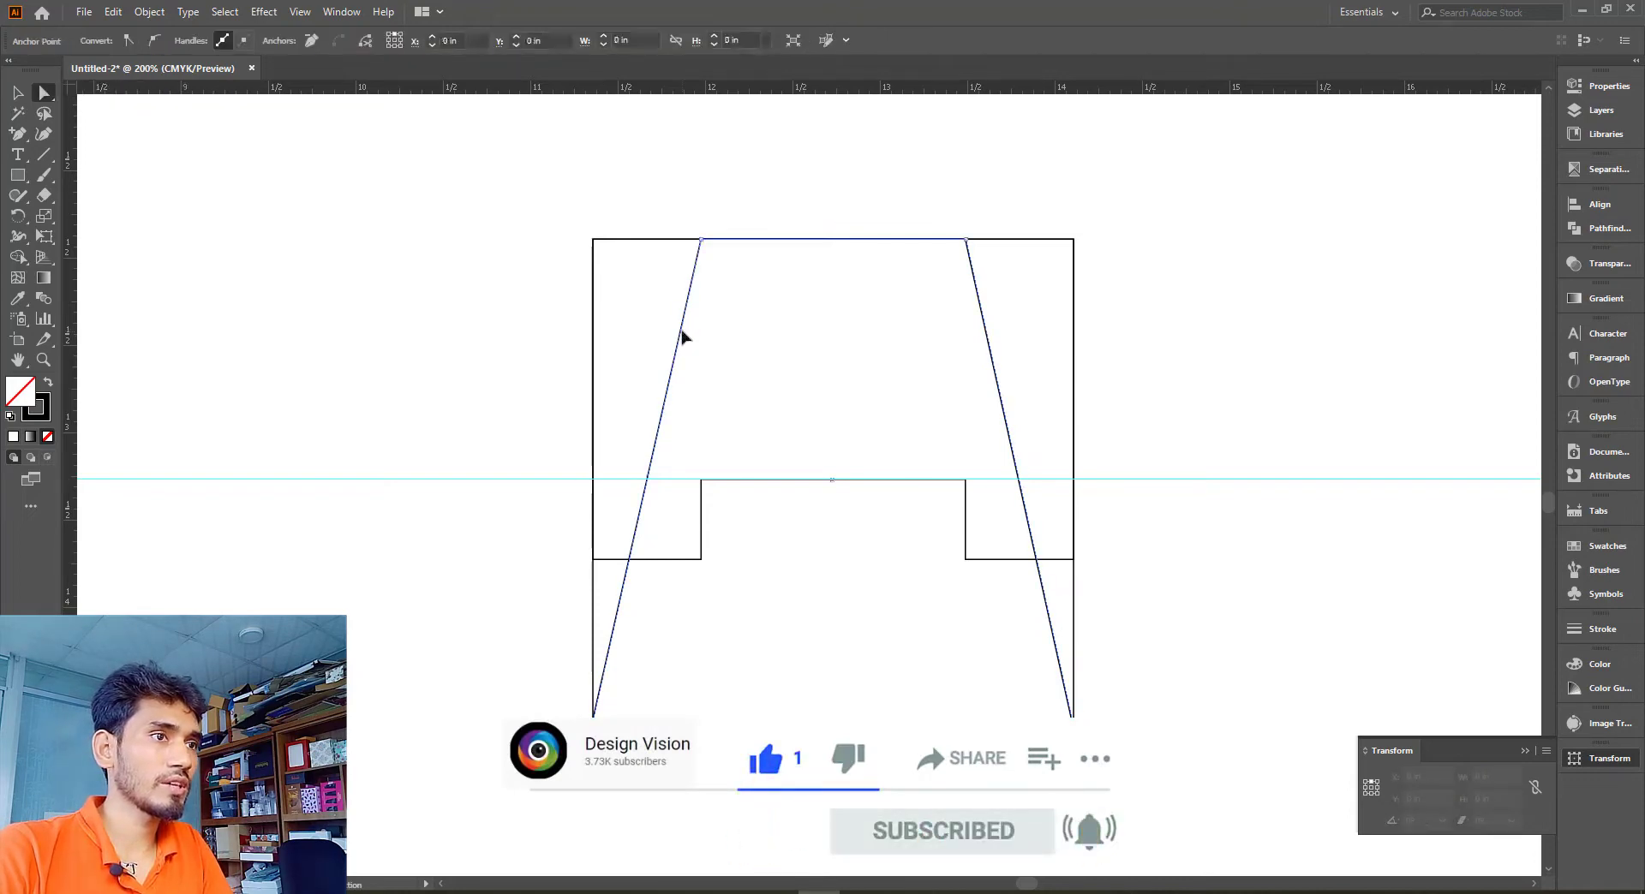
left_click_drag(45, 92, 128, 120)
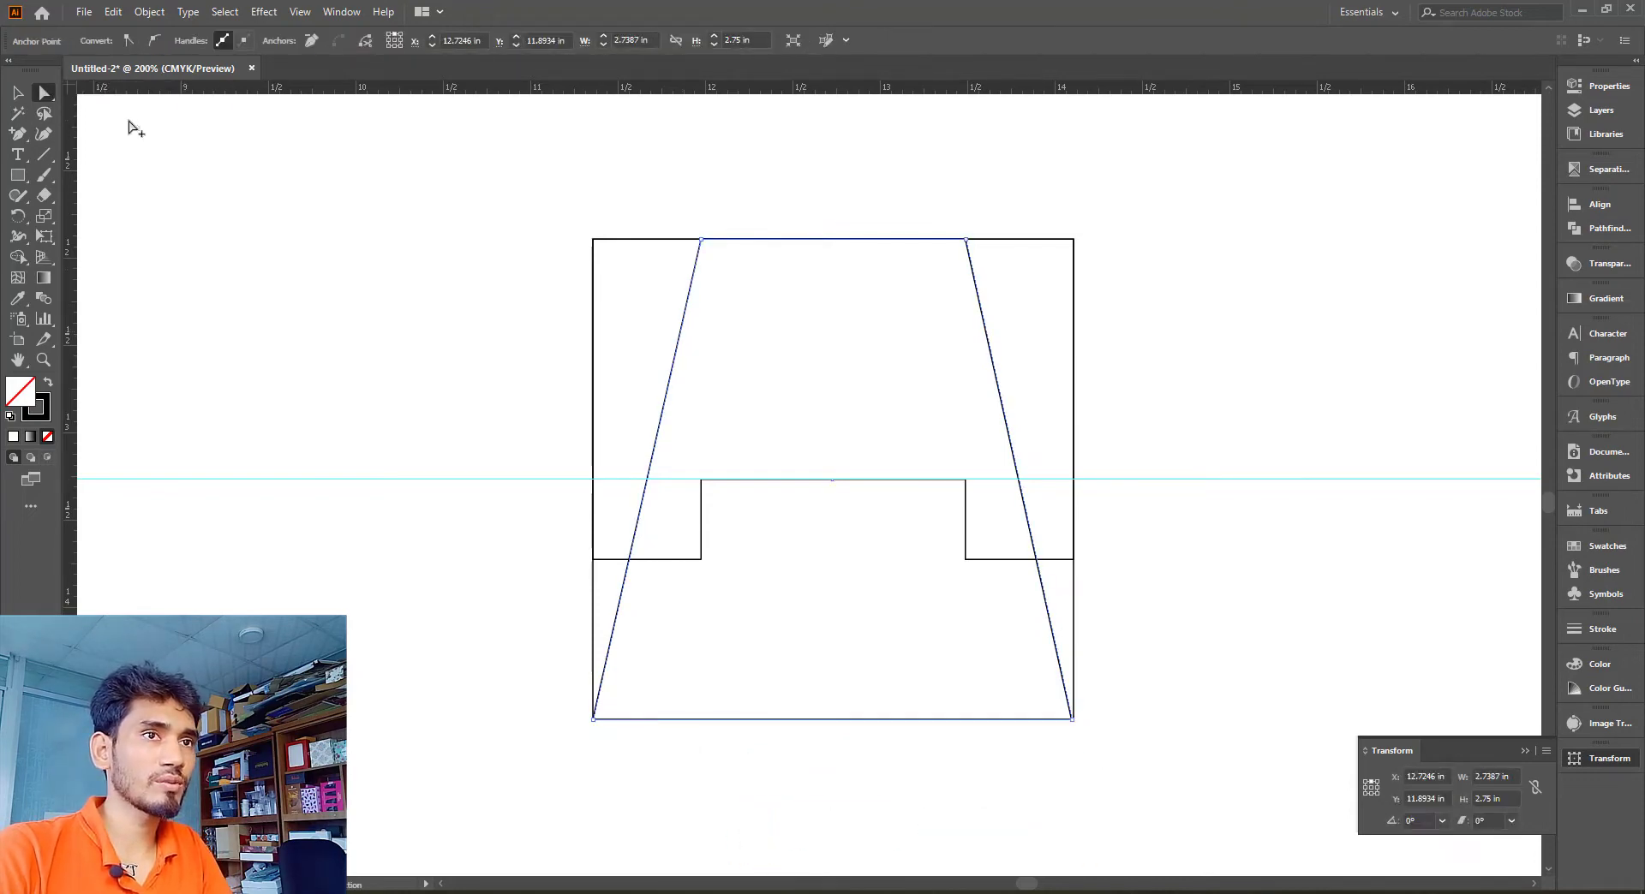
left_click(649, 328)
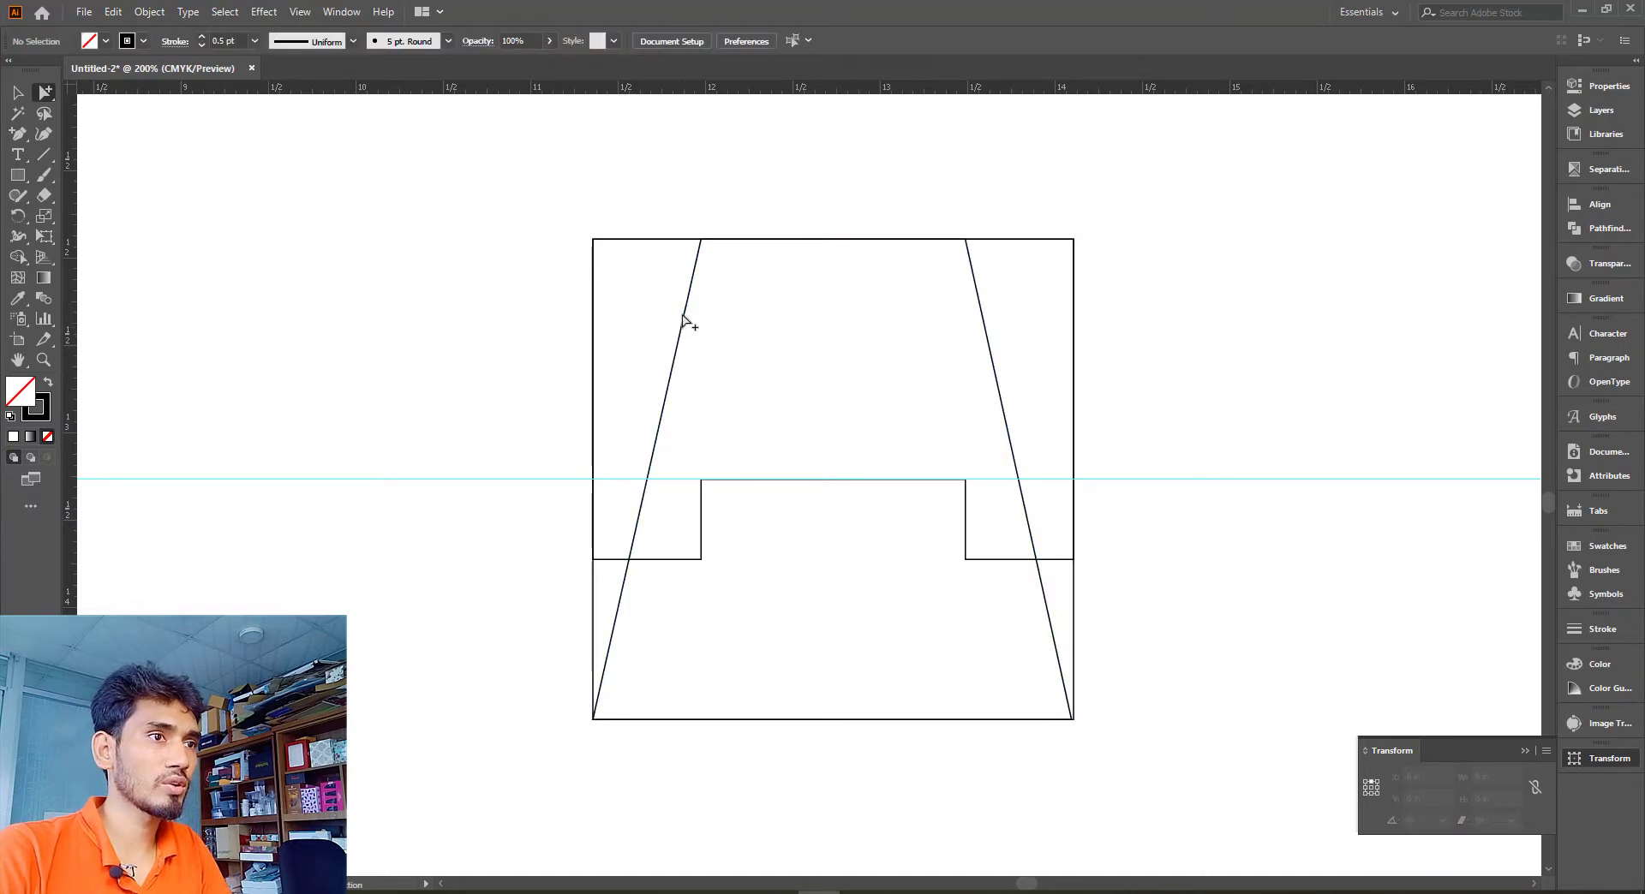
left_click(685, 320)
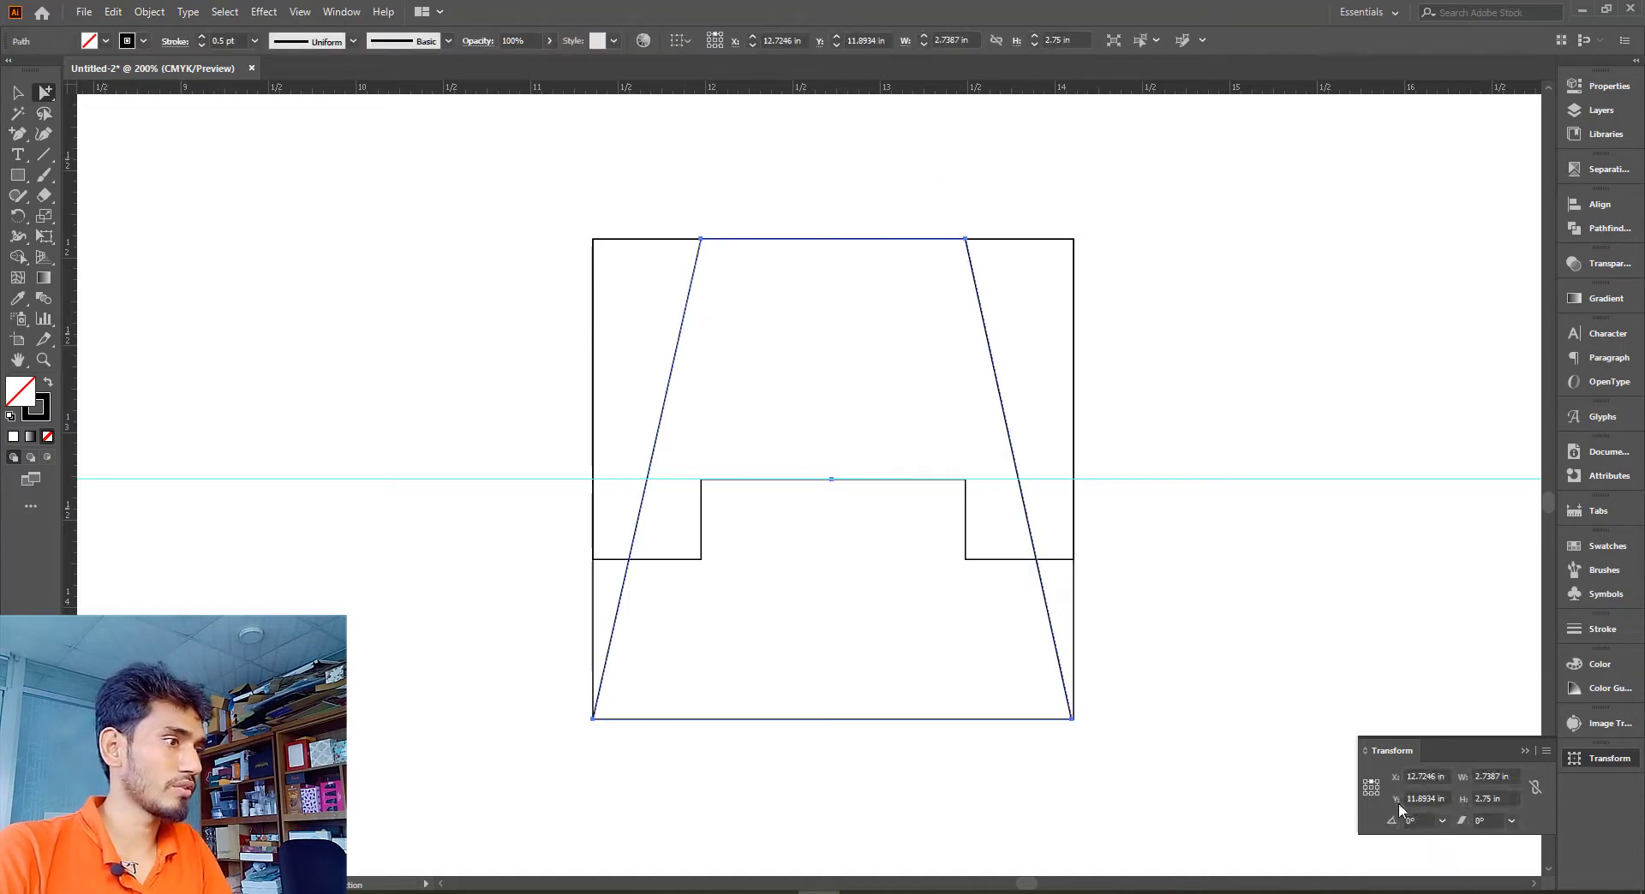
left_click(1372, 794)
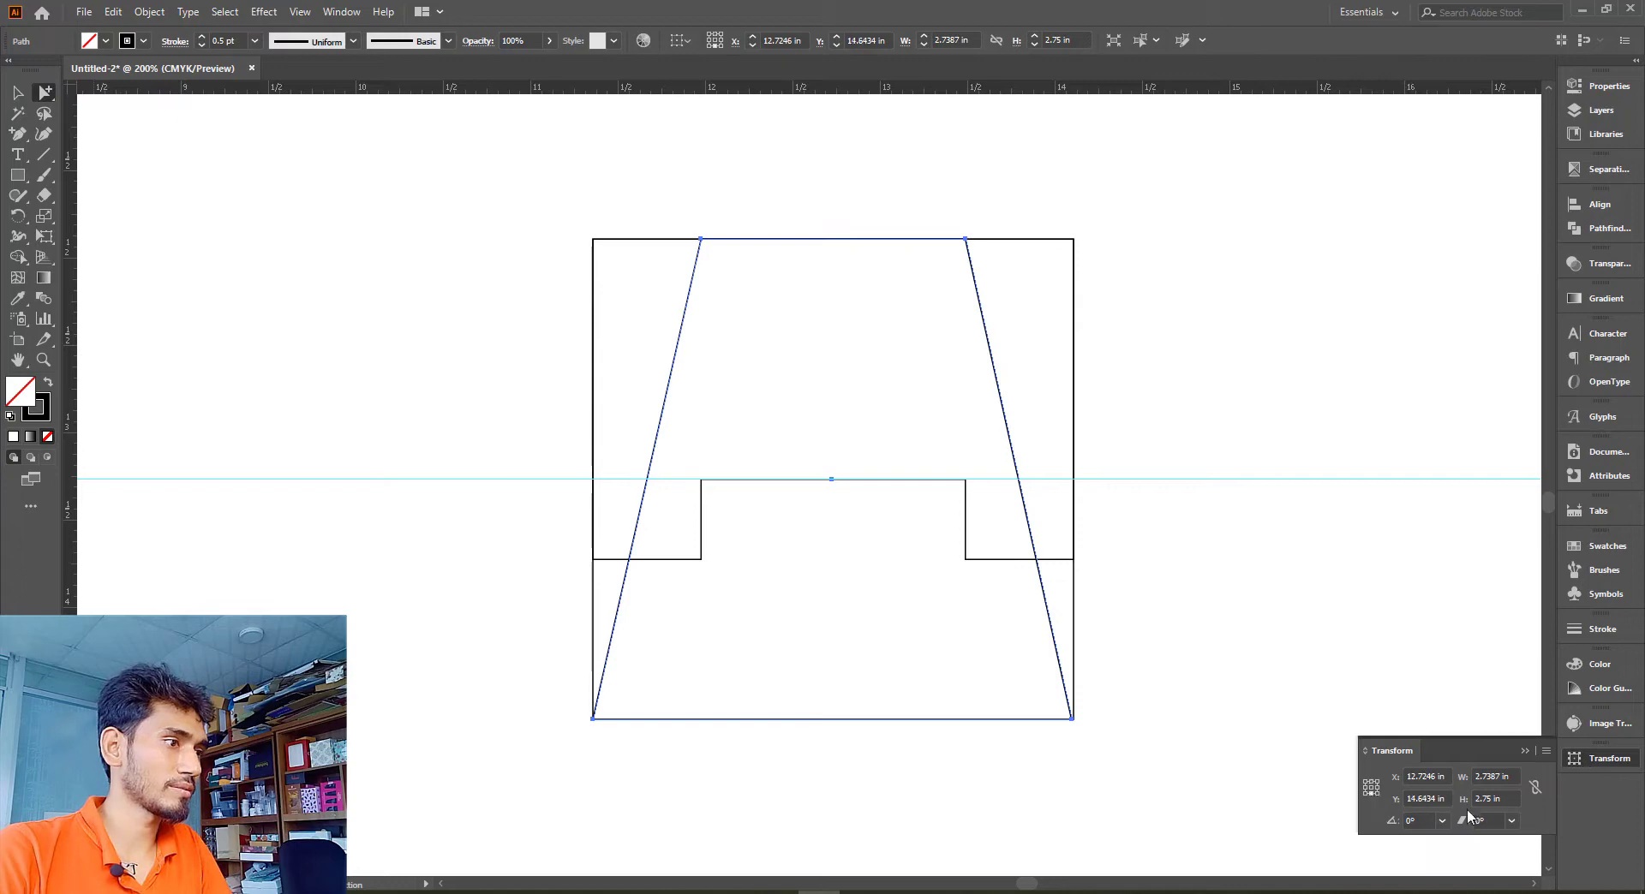
type("/3")
key("Return")
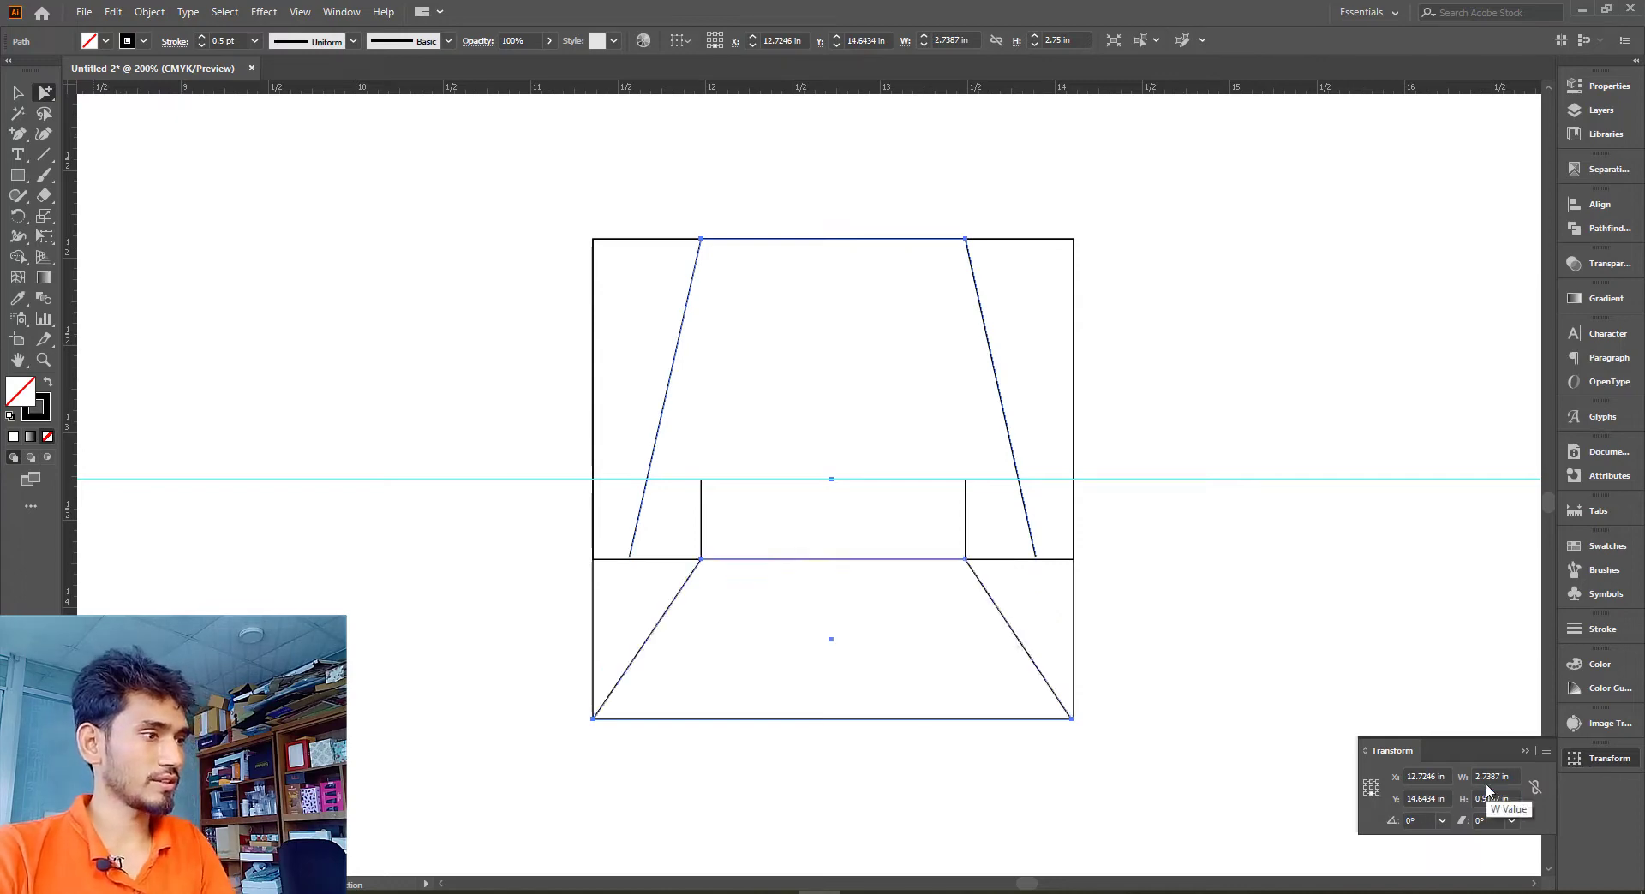
Double the trapezoid's height to 1.8334 in and return to point editing
left_click(1516, 797)
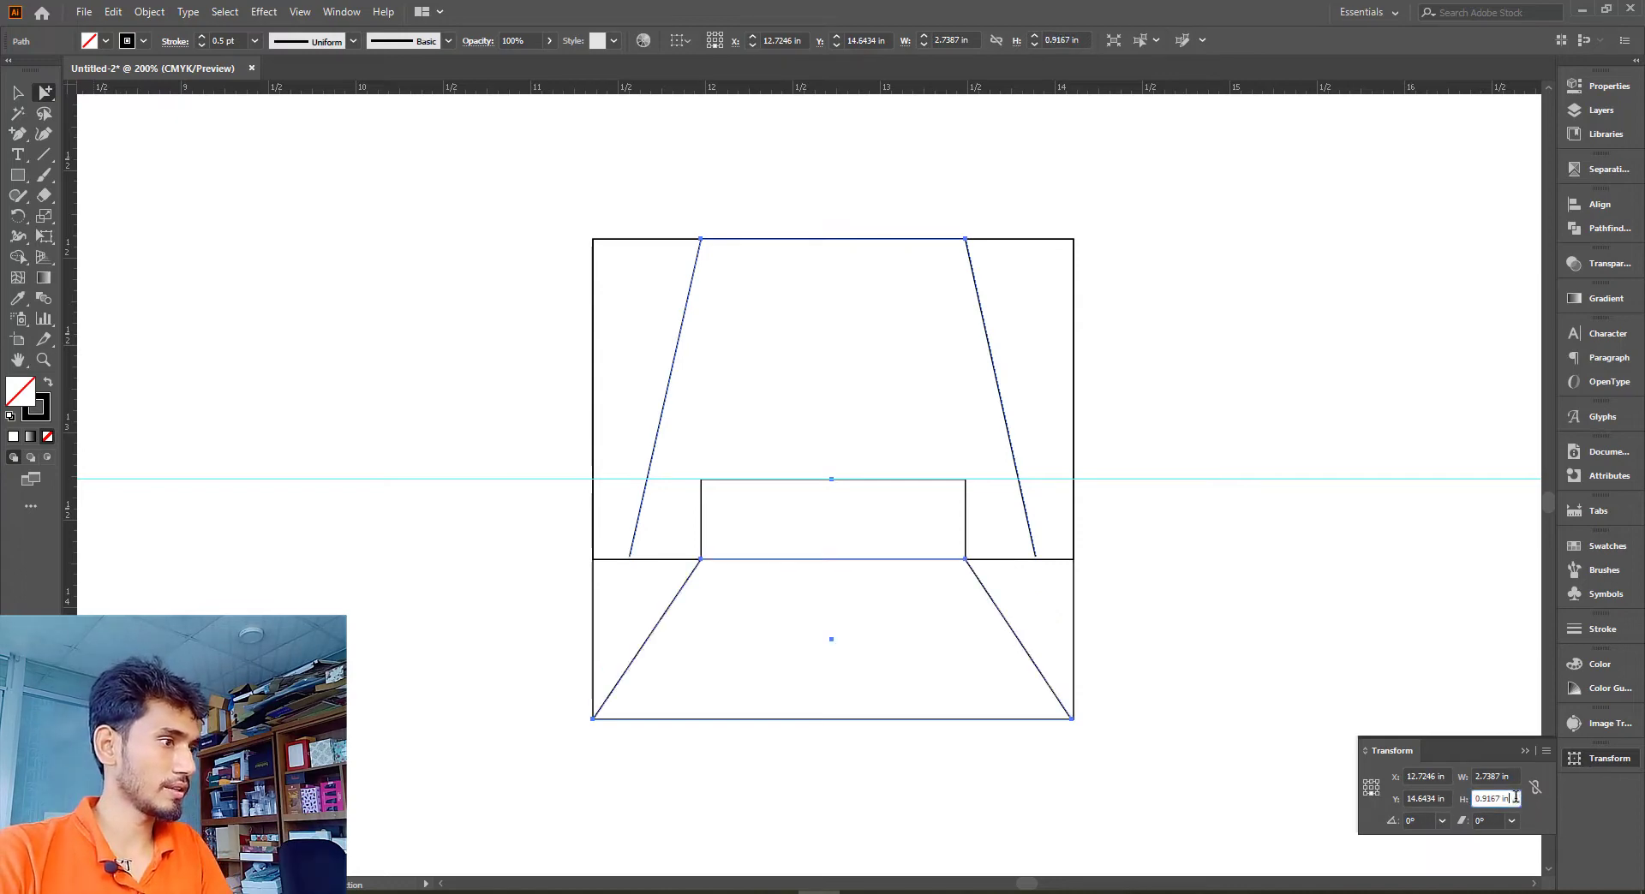
type("*2")
key("Return")
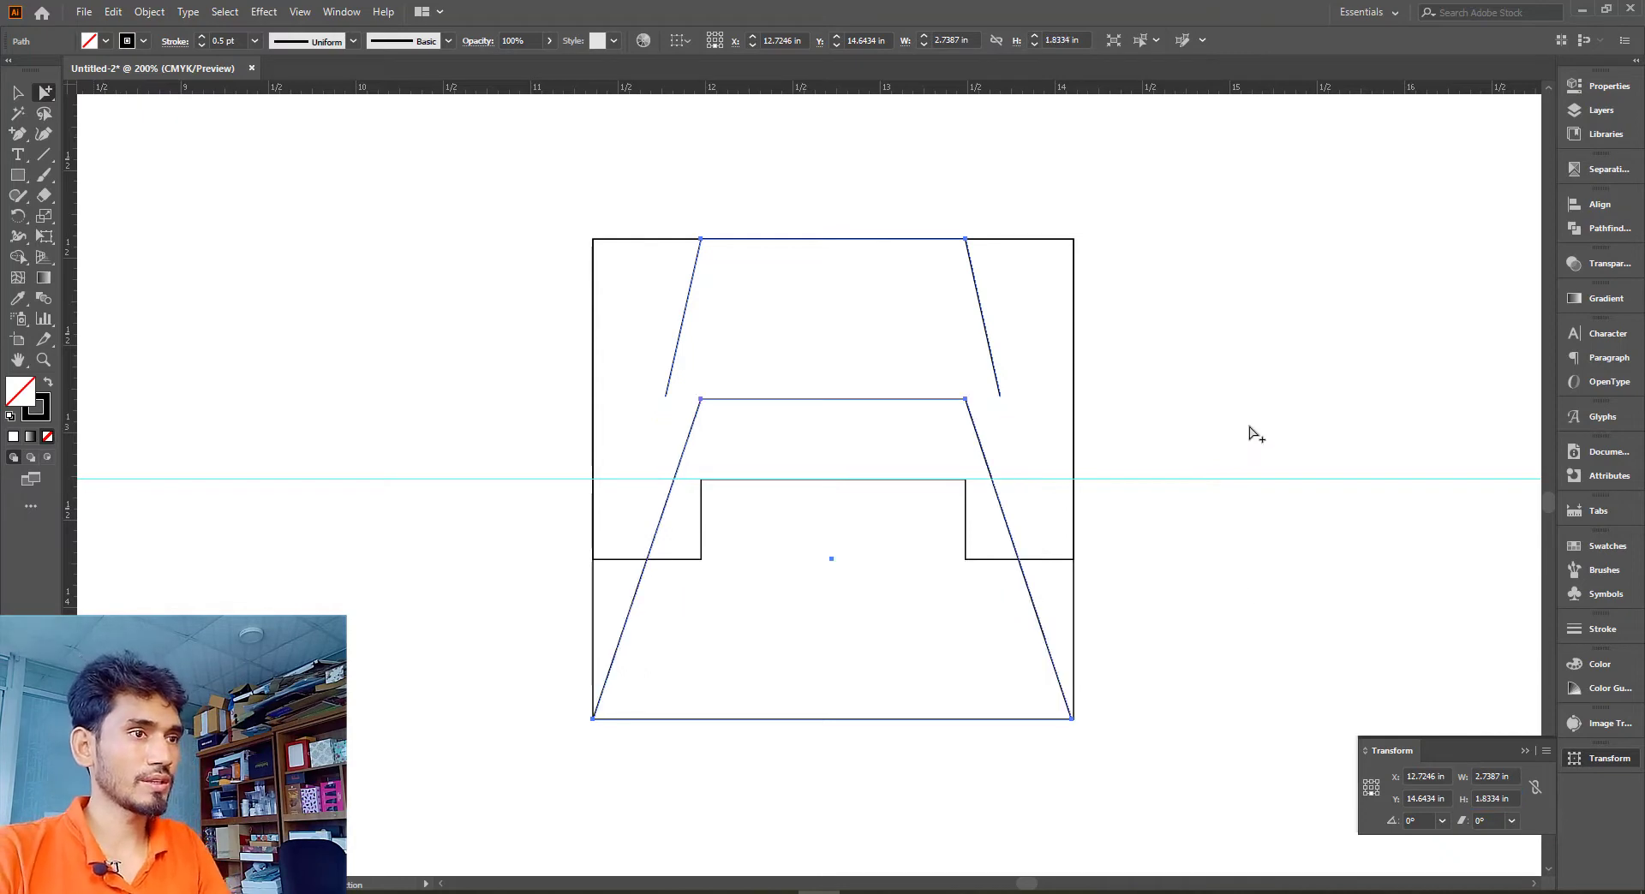
left_click(1149, 433)
left_click_drag(46, 92, 90, 95)
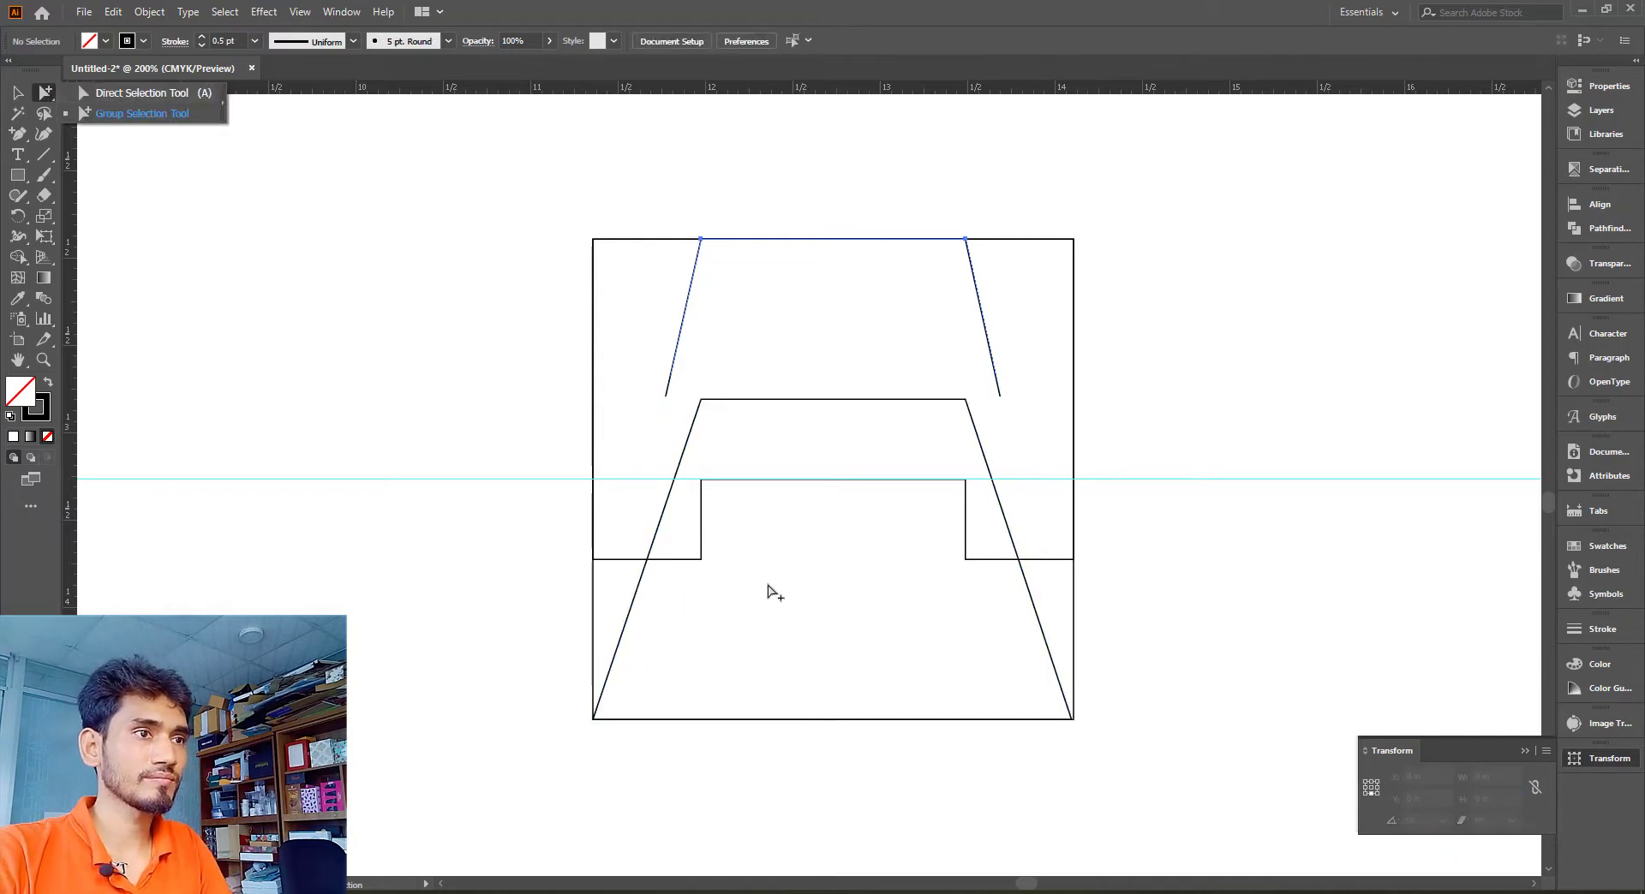
scroll(768, 586, "up", 1)
Add anchor points on the trapezoid's slanted edges with the Add Anchor Point tool
left_click(624, 498)
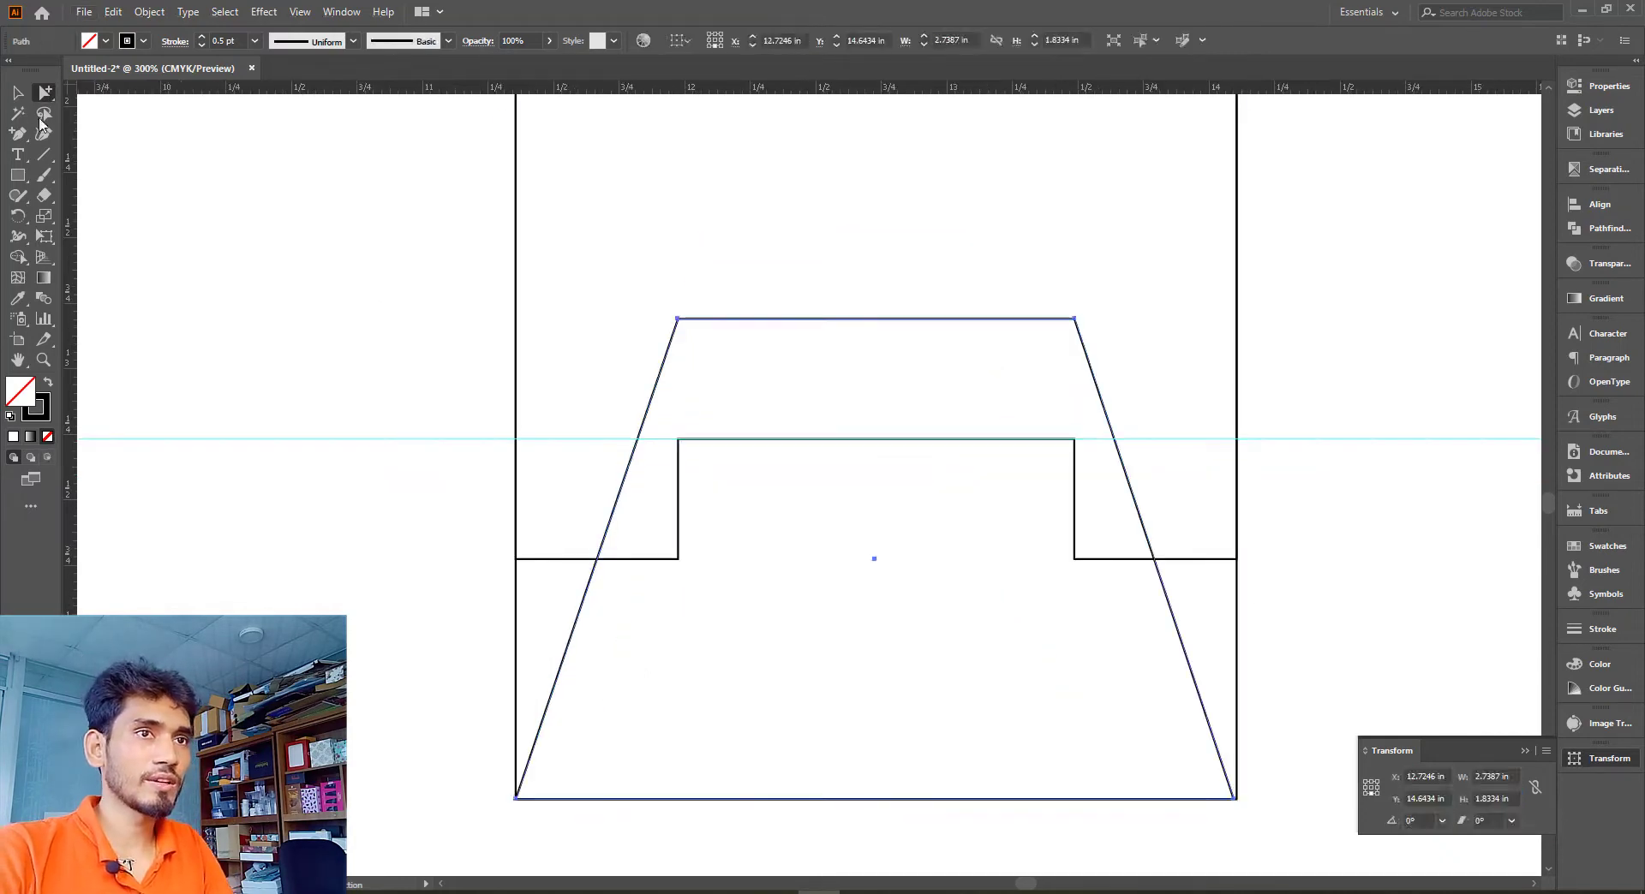
left_click_drag(23, 140, 109, 163)
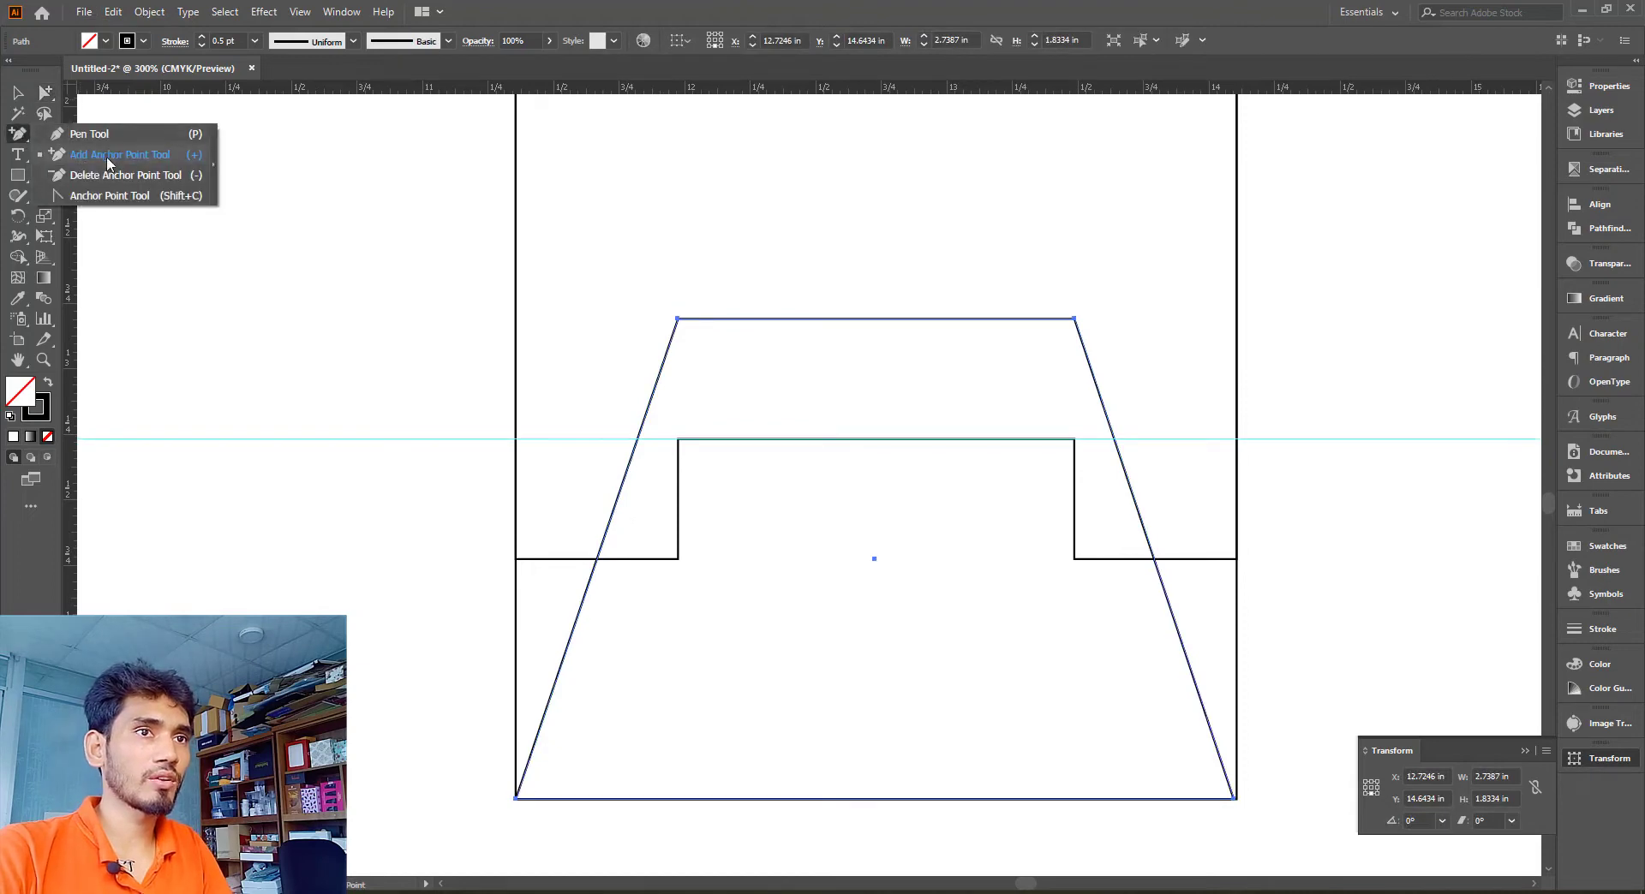
left_click(109, 156)
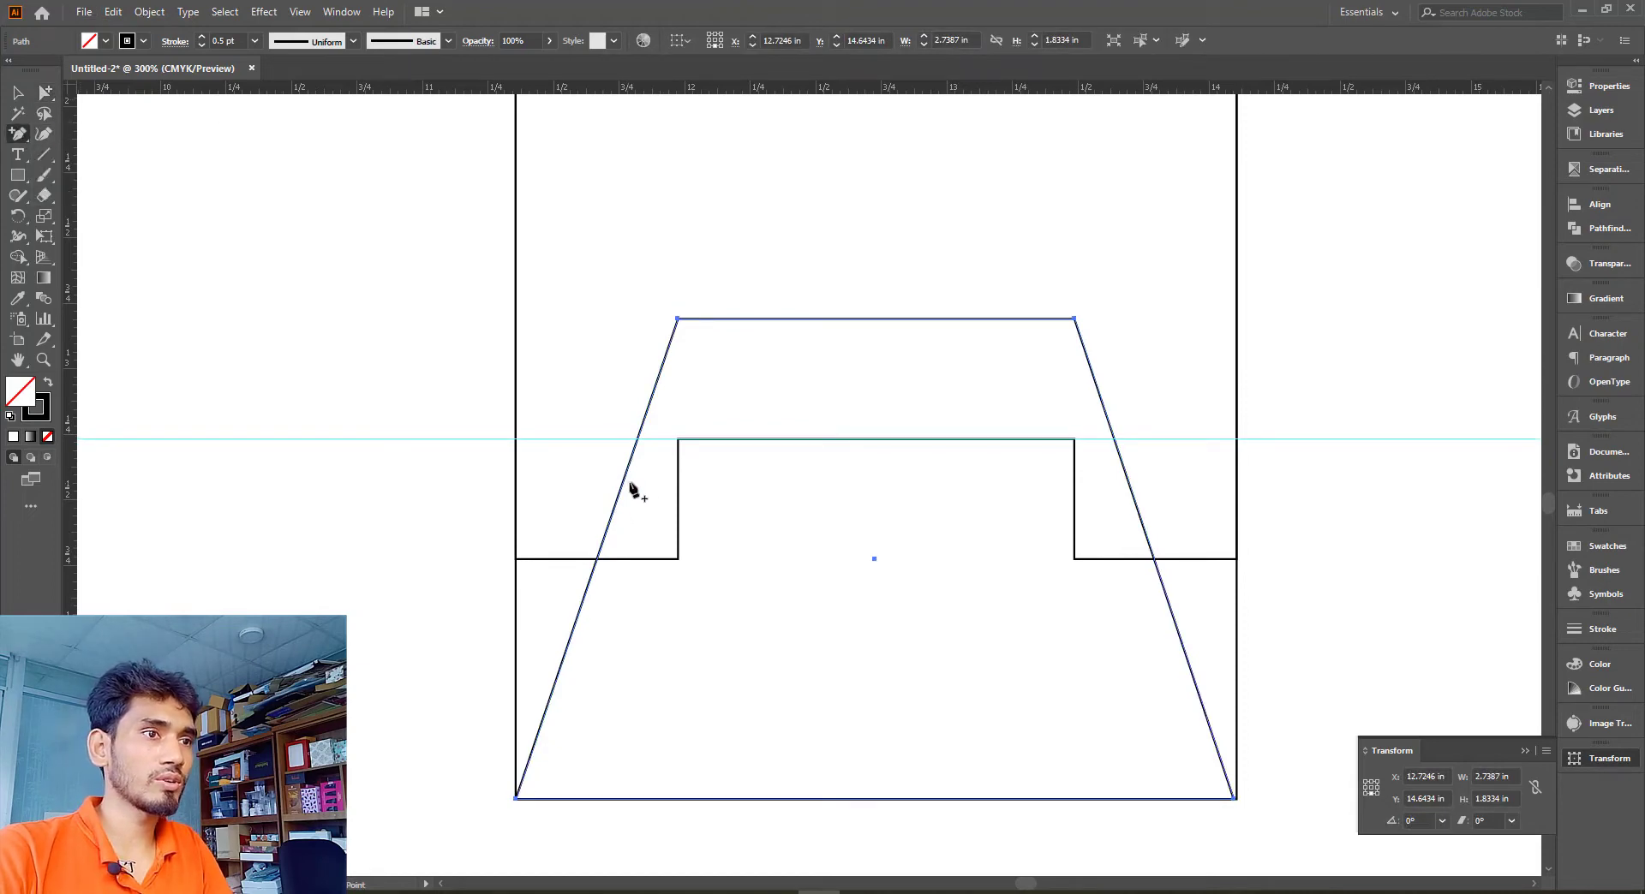
scroll(641, 441, "up", 4)
left_click(634, 428)
scroll(594, 466, "down", 2)
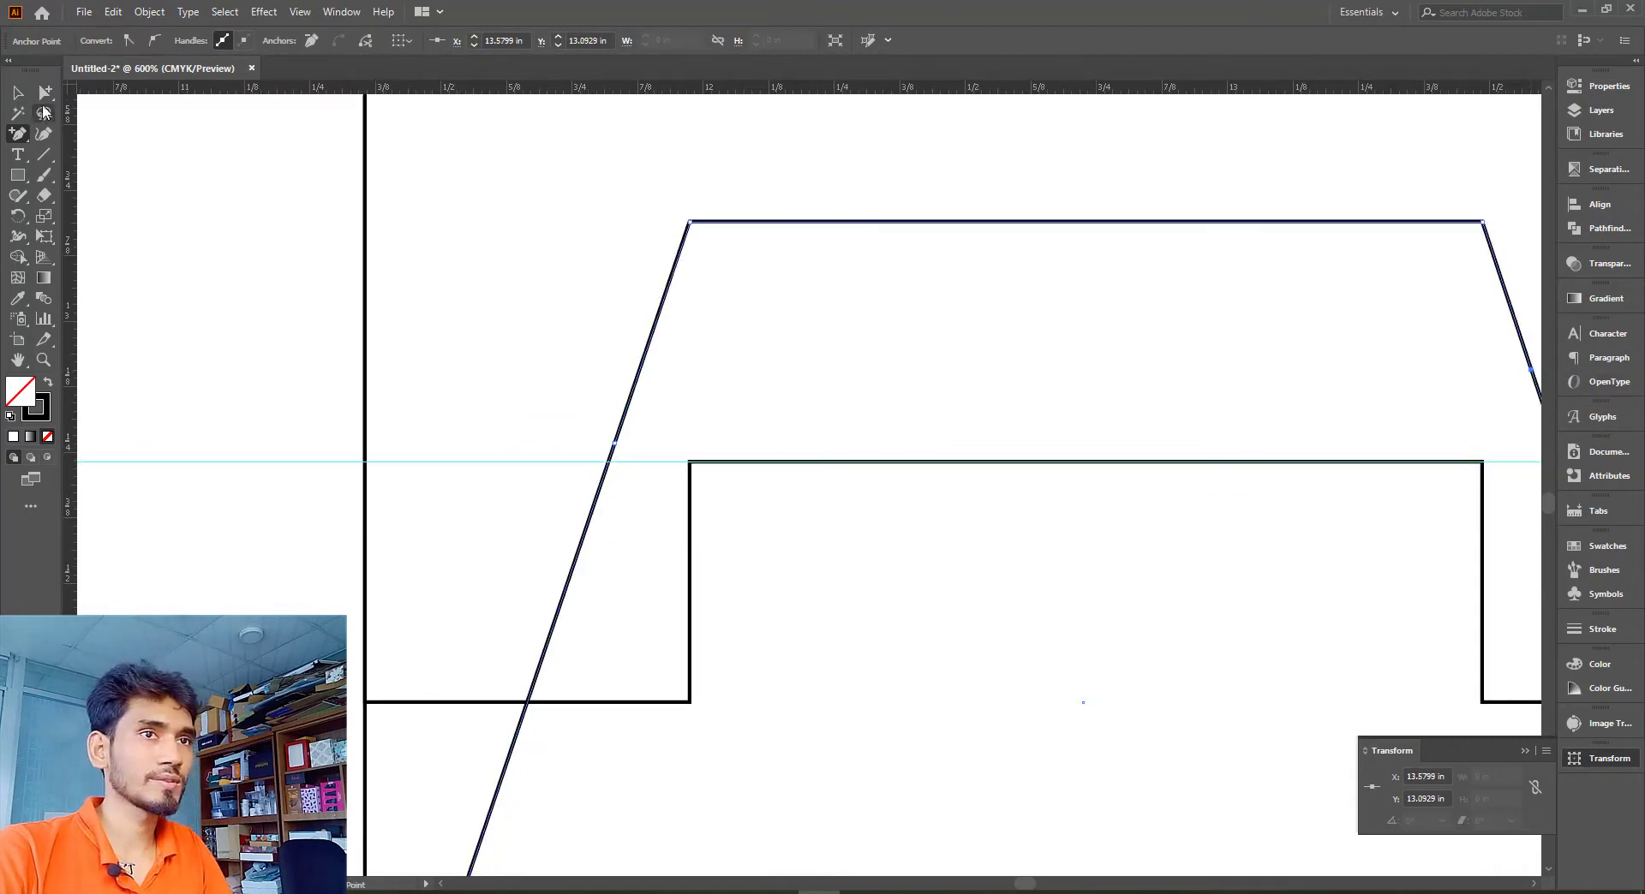
Move the new anchors onto the notch's top-left and top-right corners at the guide
left_click_drag(46, 102, 111, 96)
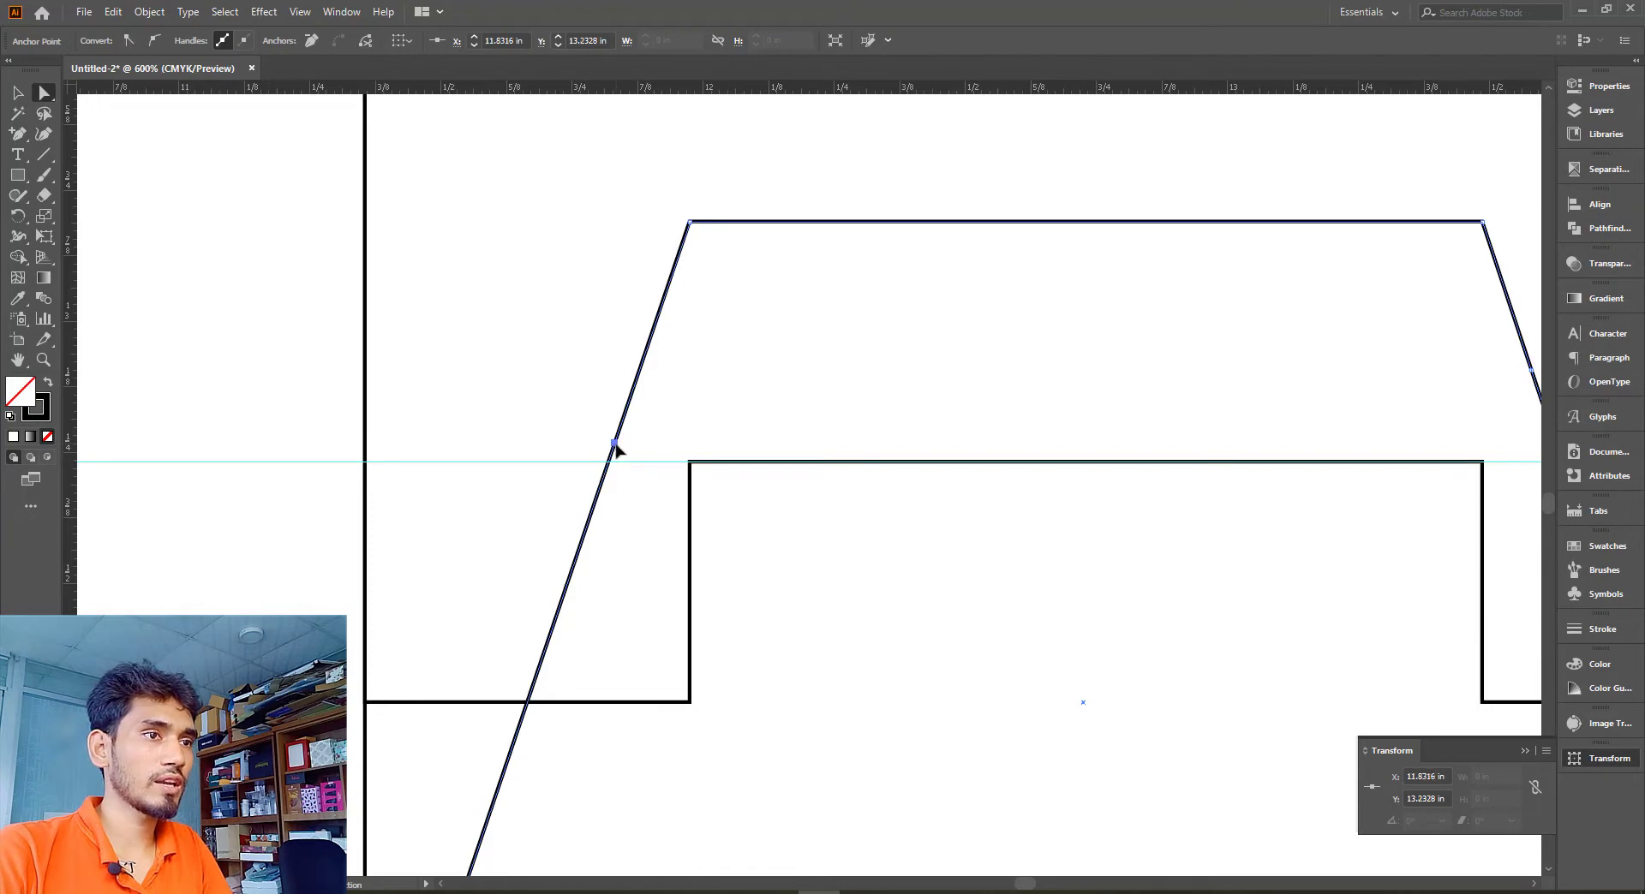
left_click_drag(615, 443, 690, 463)
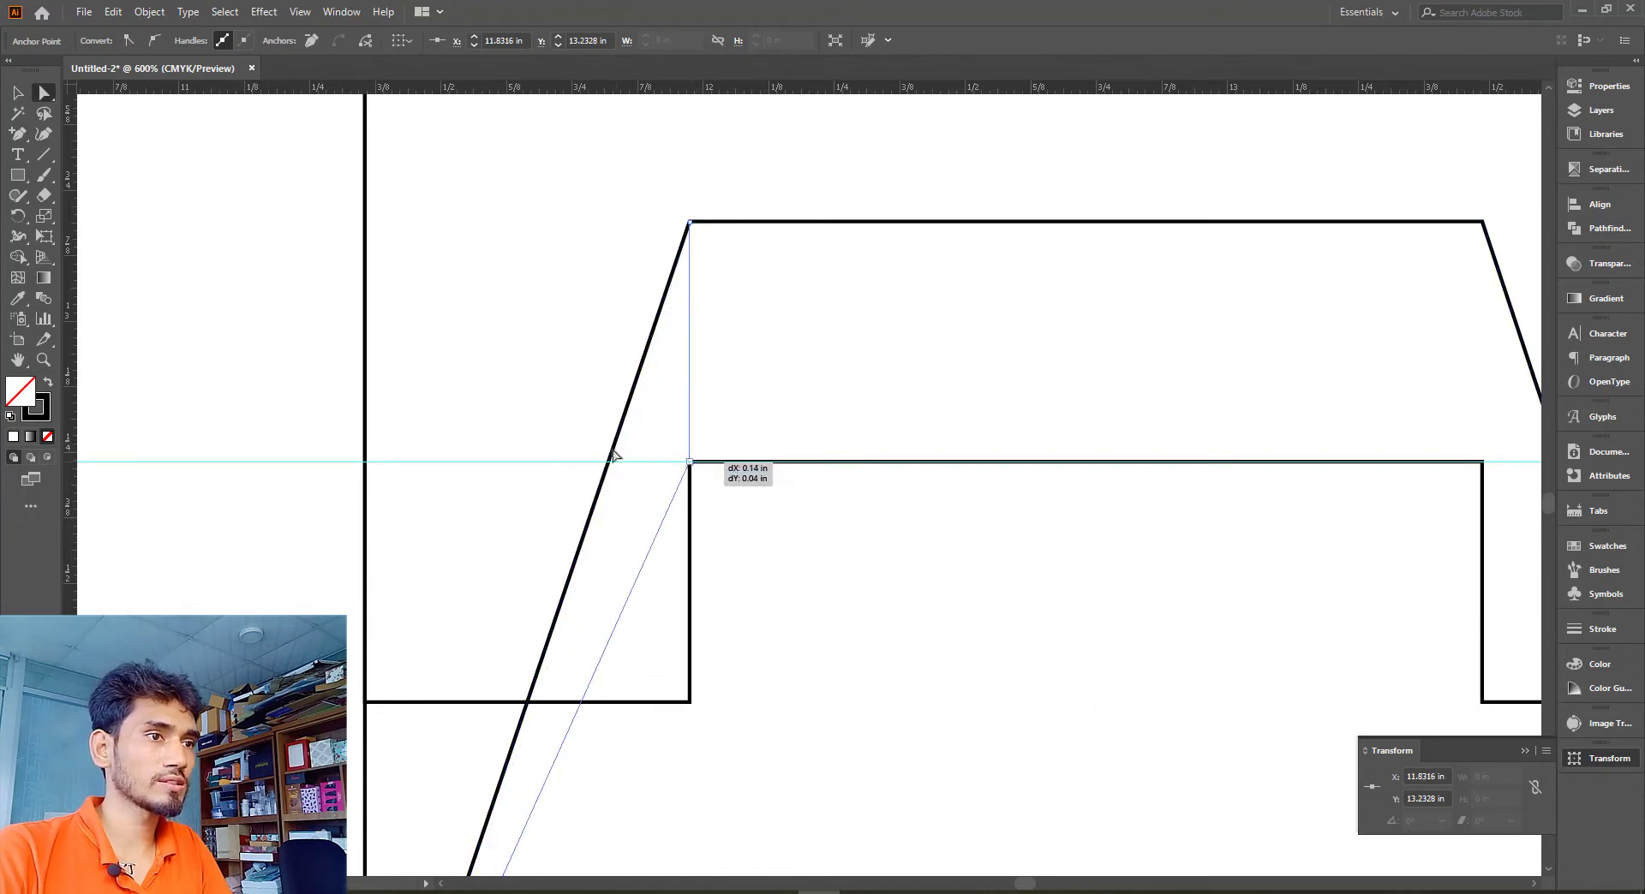
scroll(522, 435, "down", 1)
scroll(1365, 454, "up", 1)
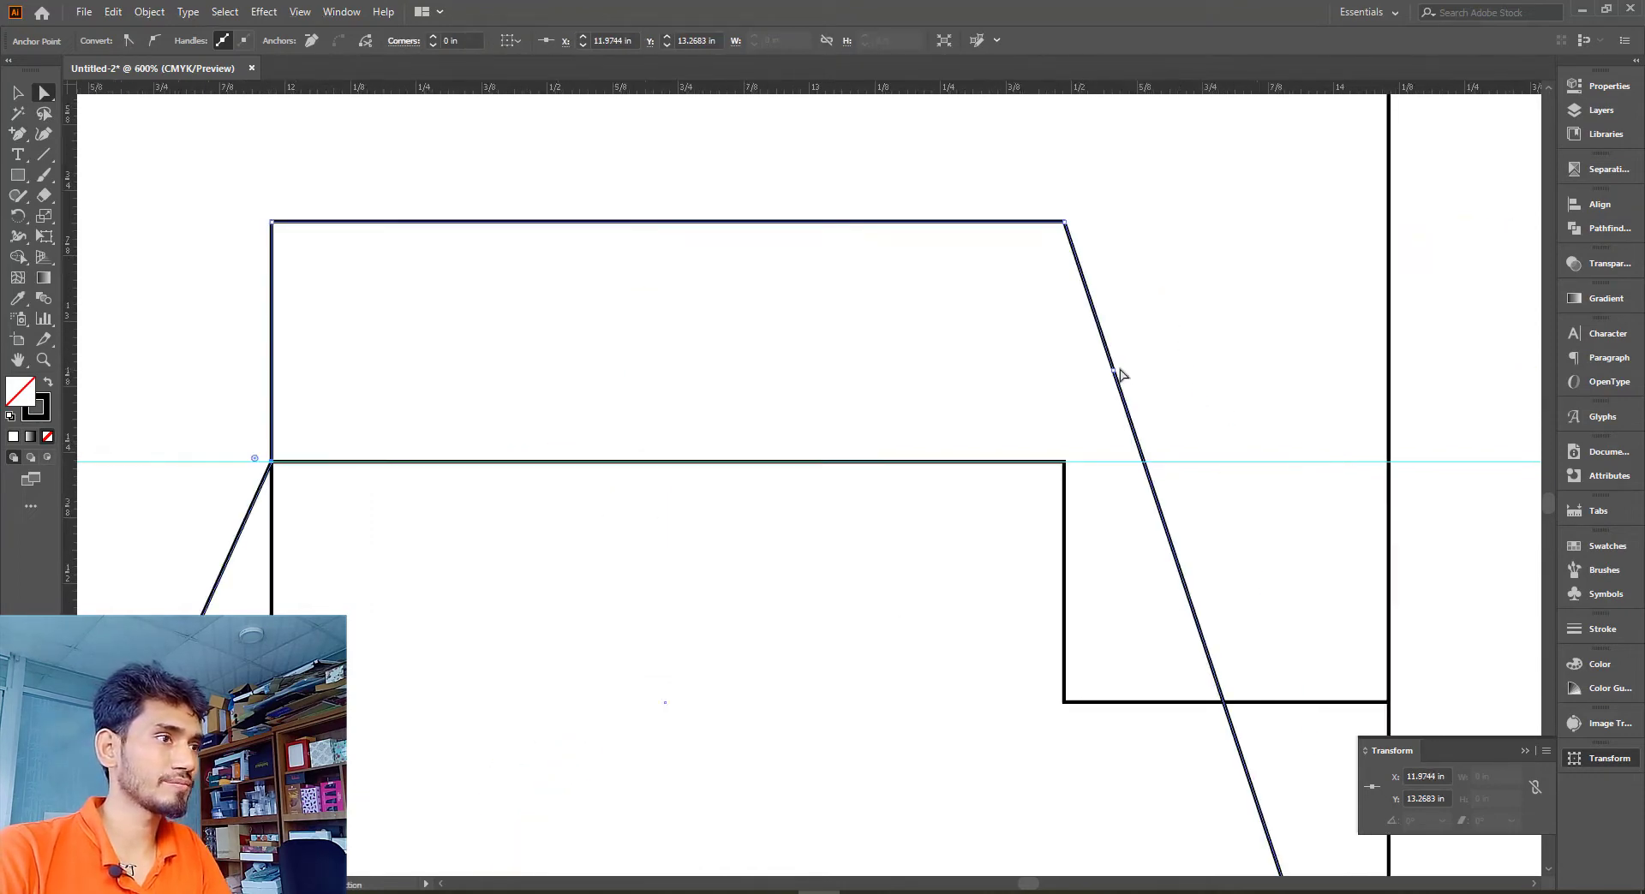
left_click_drag(1114, 372, 1065, 464)
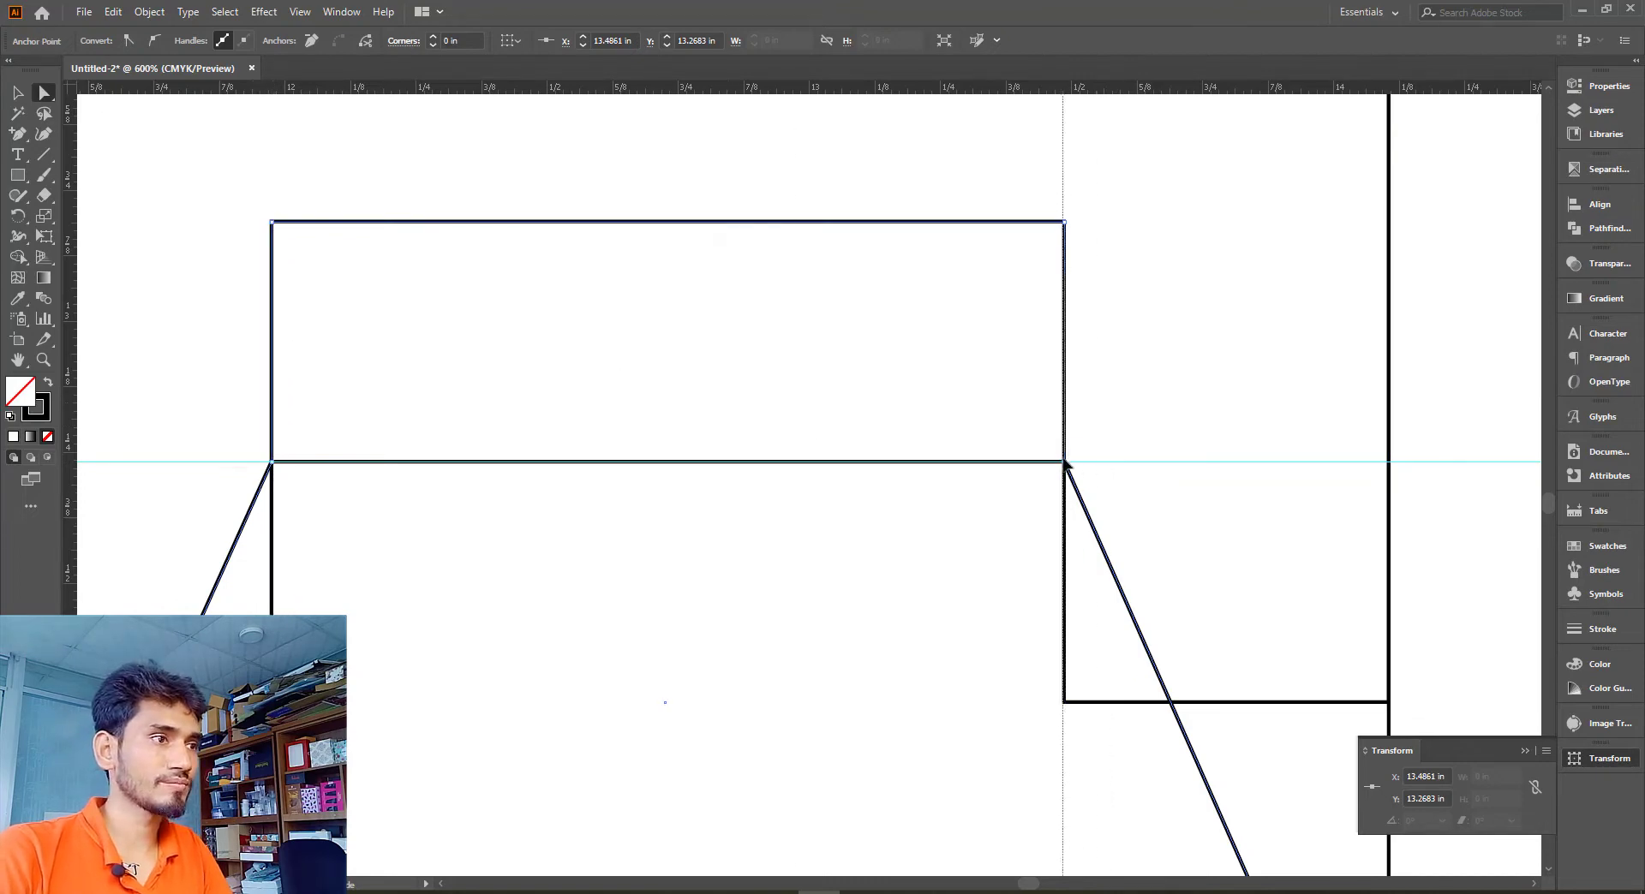
left_click(885, 485)
scroll(885, 485, "down", 3)
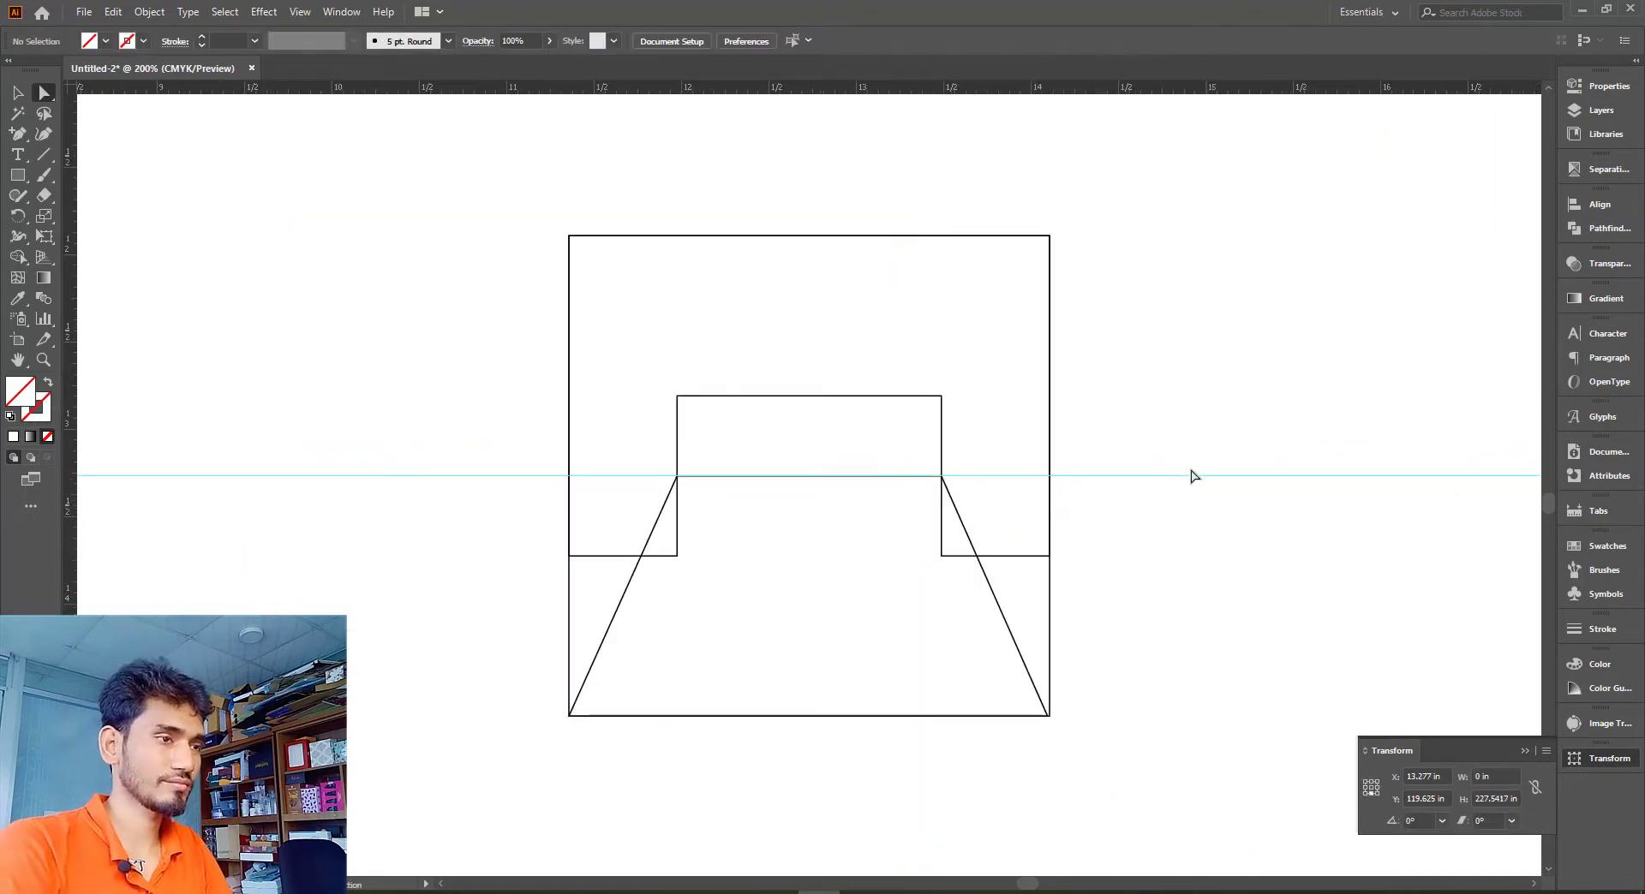
Round the tab's two top corners with the live-corner widget
left_click(678, 398)
left_click(940, 399, "shift")
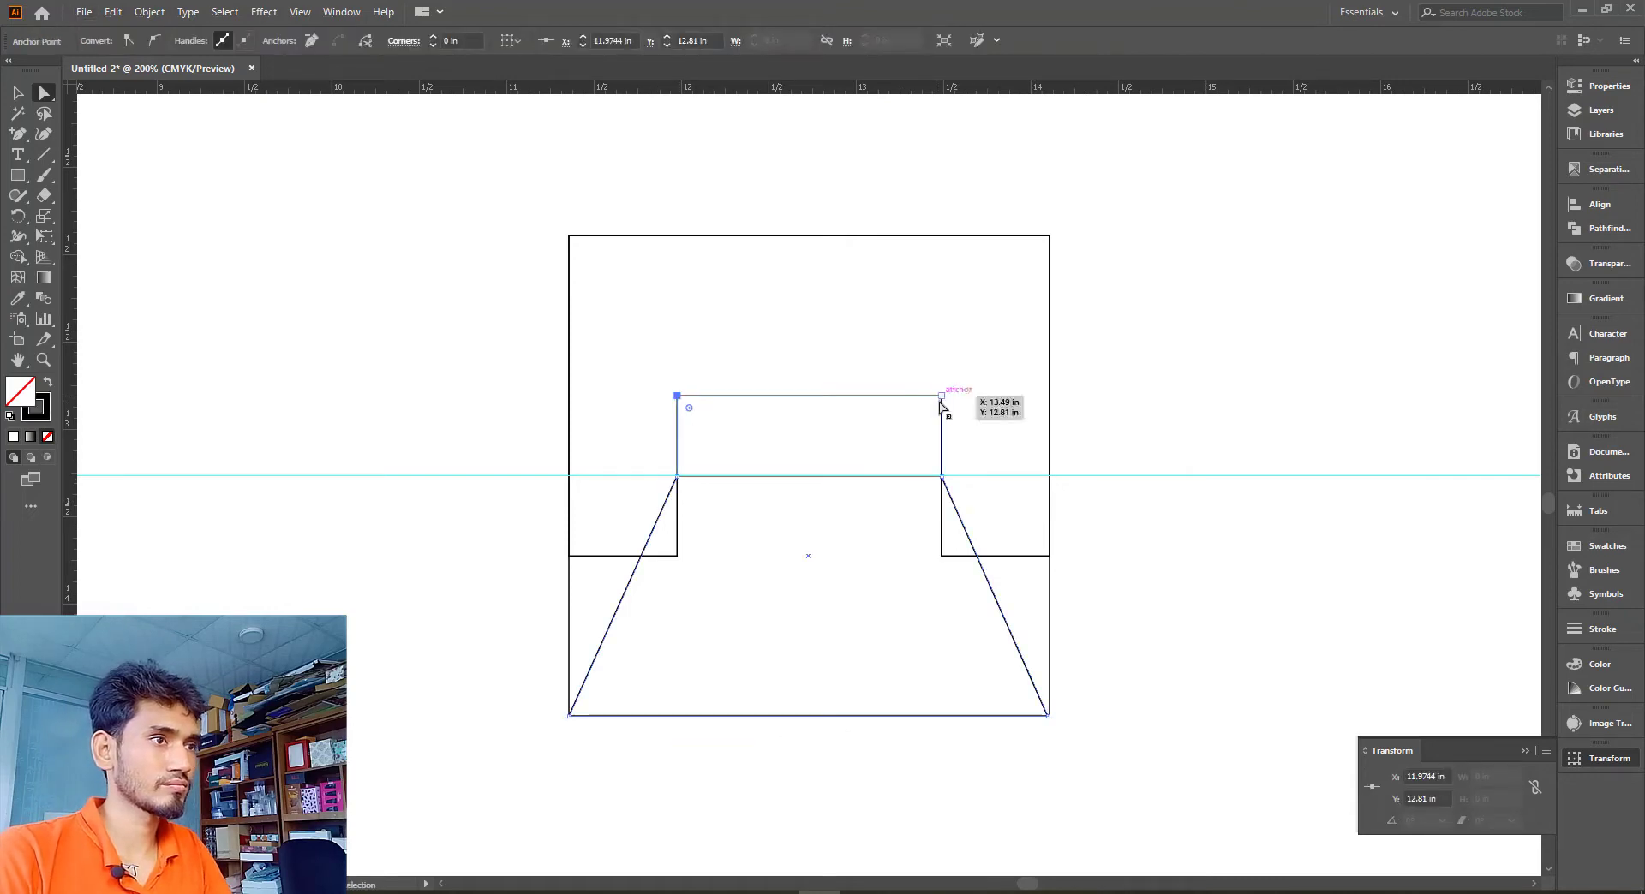
left_click_drag(930, 409, 910, 441)
left_click(1277, 411)
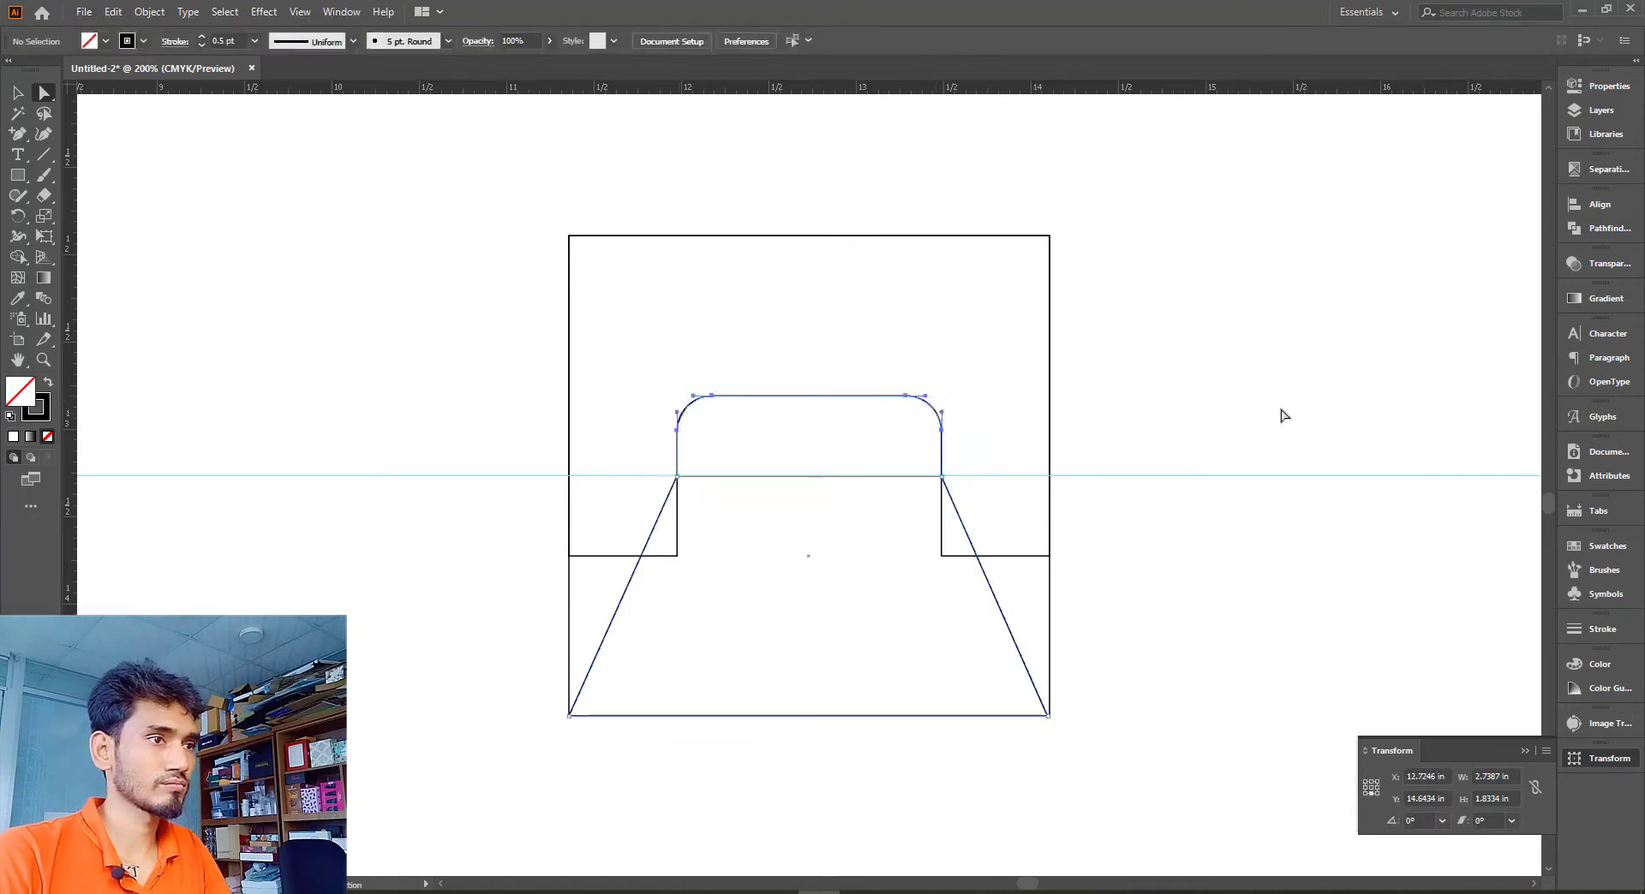
scroll(1263, 470, "left", 1)
Round the notch's two inner bottom corners to 0.1 in
left_click(685, 559)
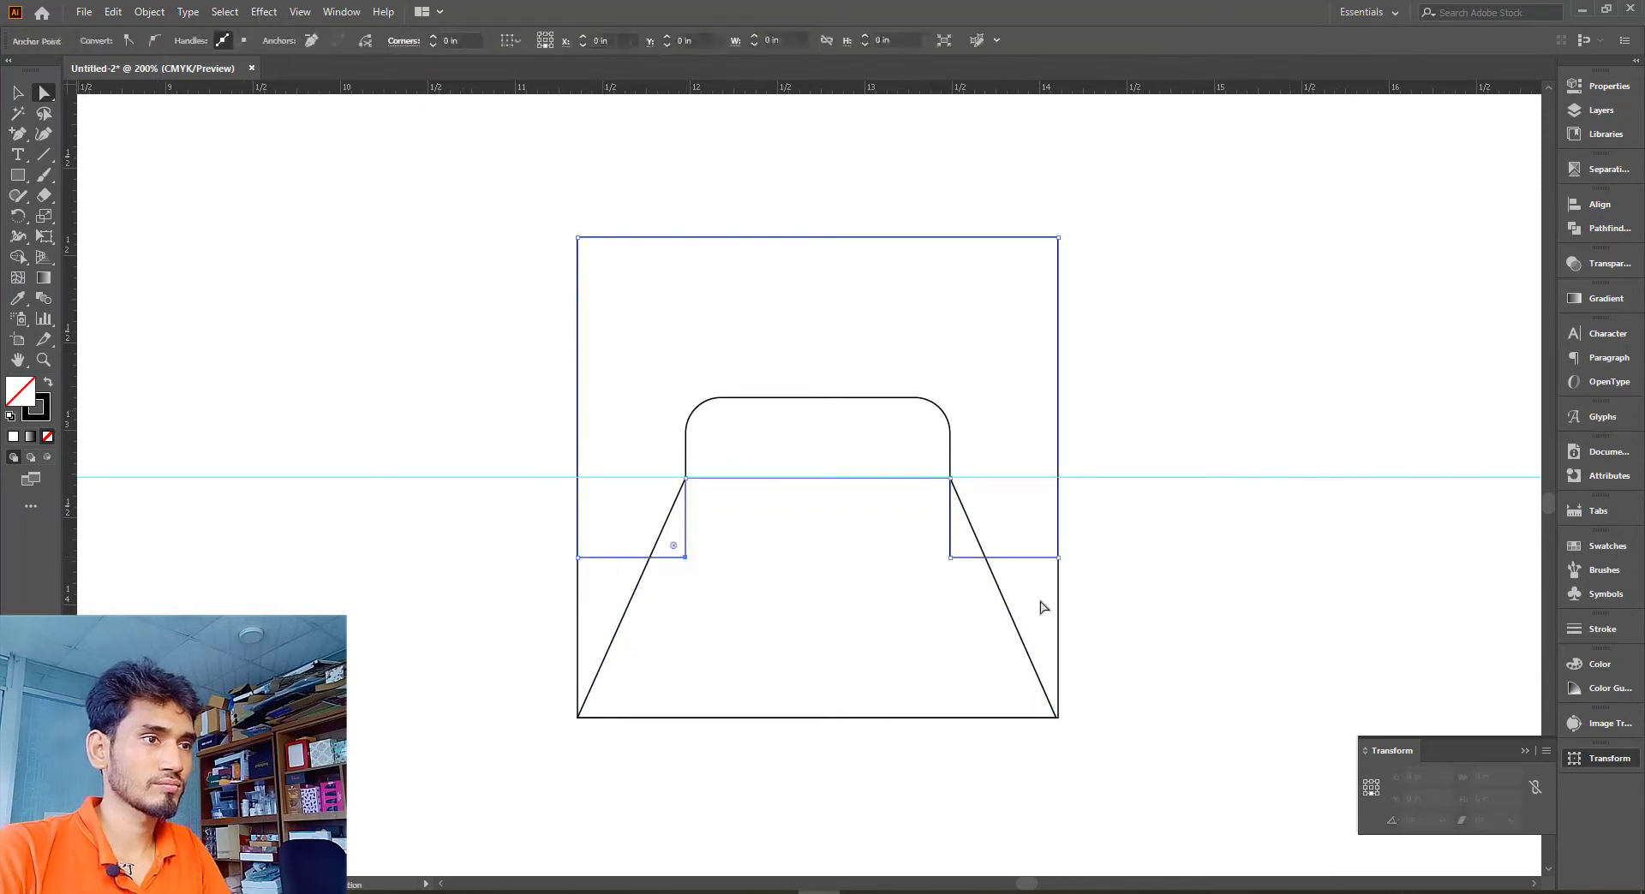
left_click(949, 558, "shift")
left_click_drag(960, 545, 955, 542)
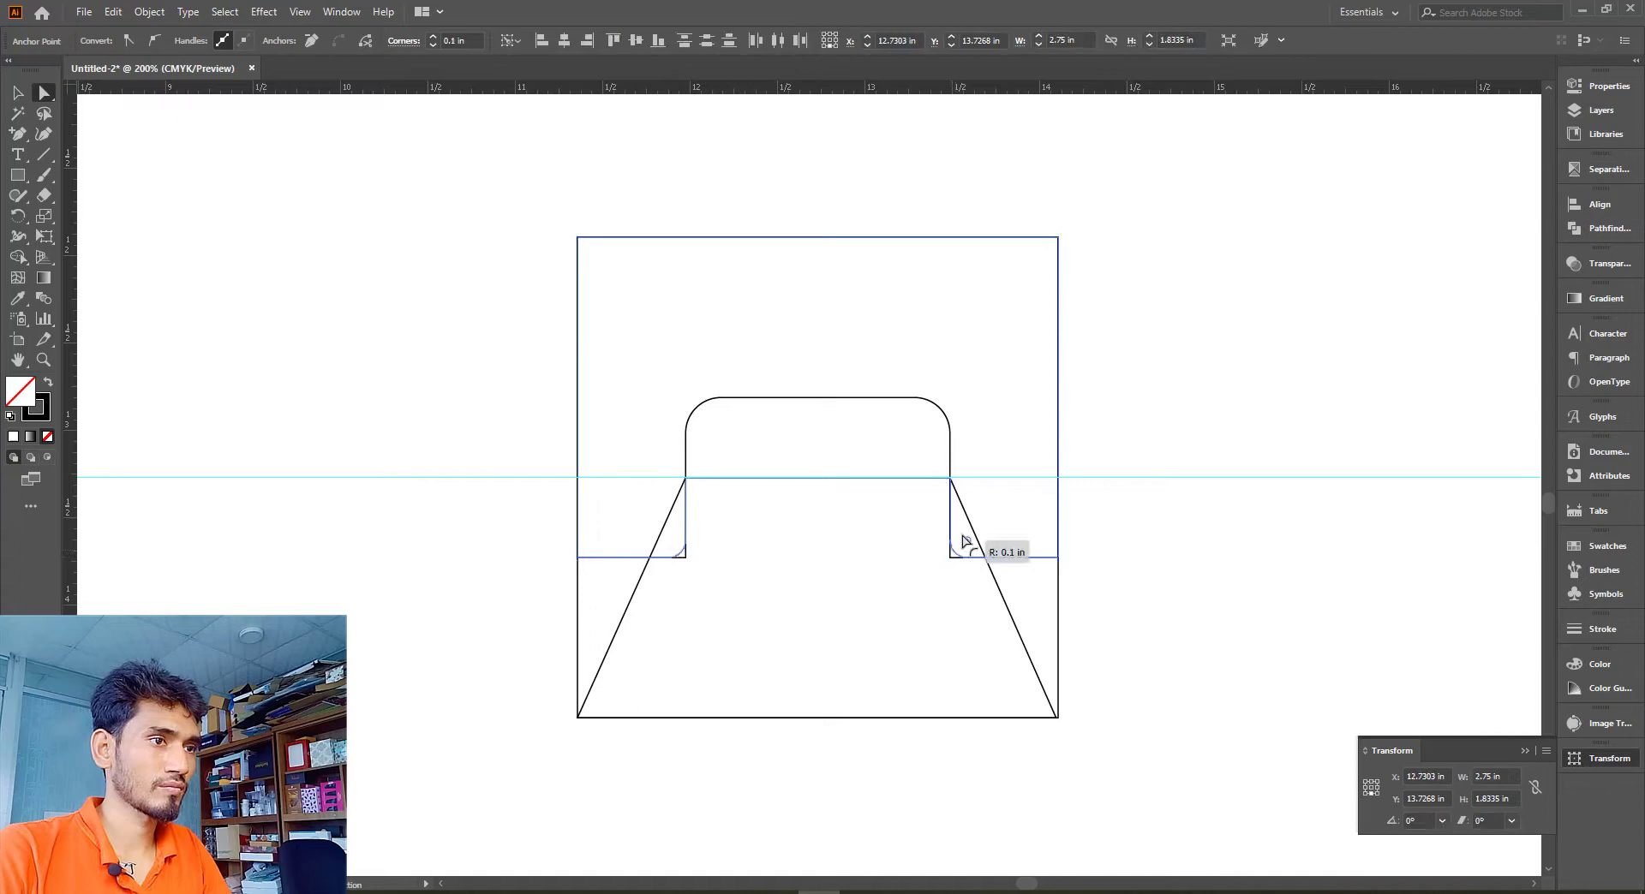
left_click(1309, 314)
scroll(1263, 392, "up", 3)
scroll(1263, 393, "left", 3)
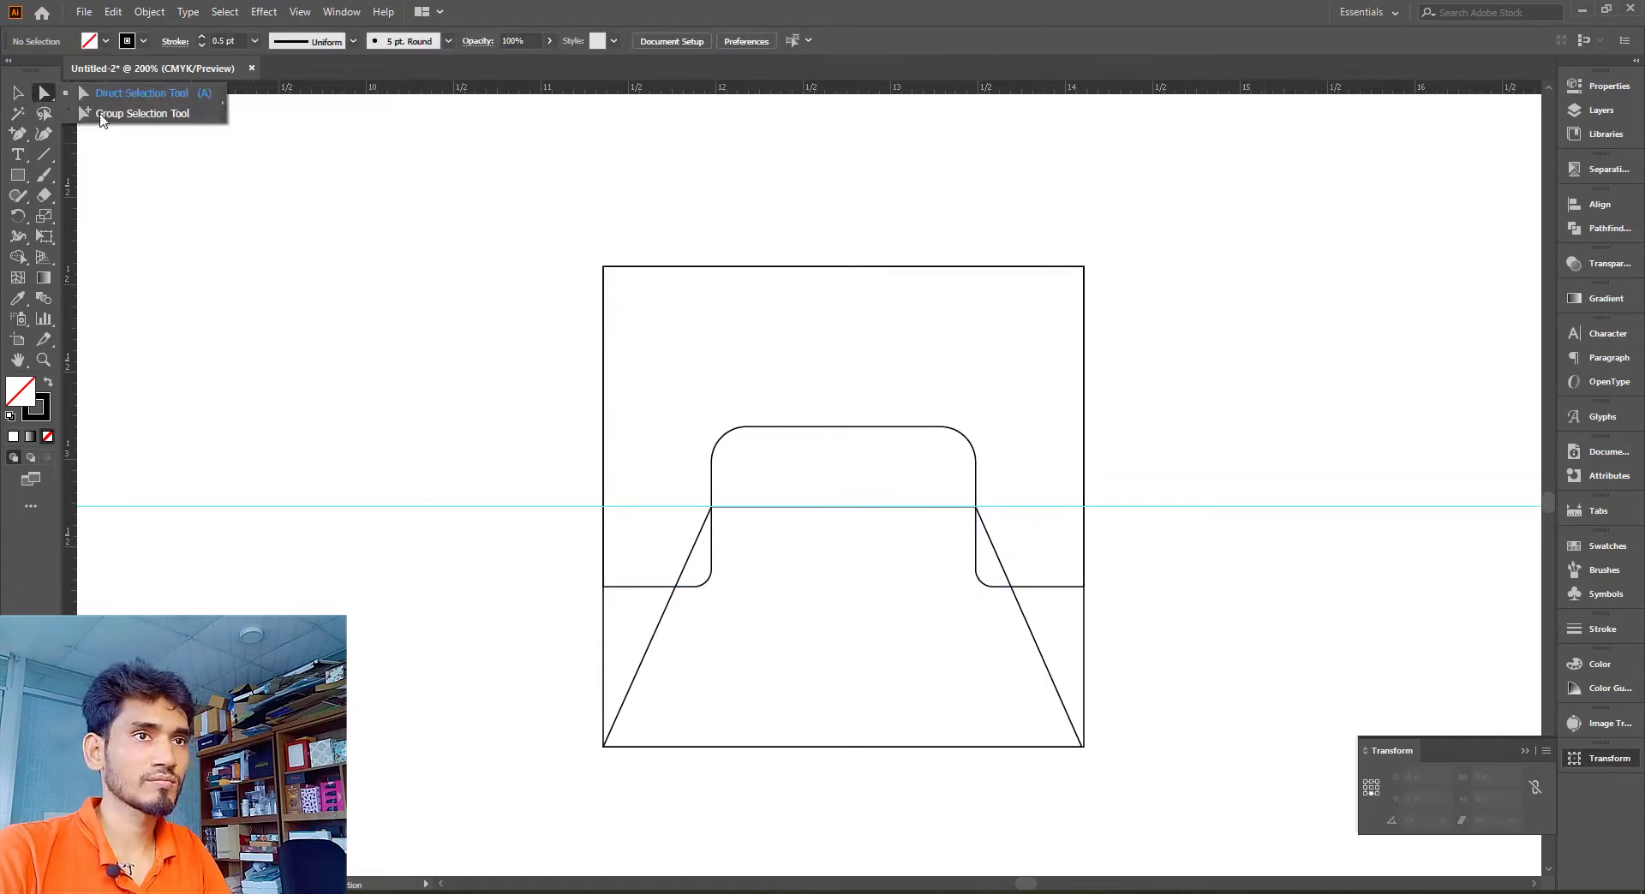
Narrow the square's rectangle to its right half, 1.3512 × 2.75 in
scroll(1166, 589, "up", 2)
left_click_drag(1103, 651, 1054, 660)
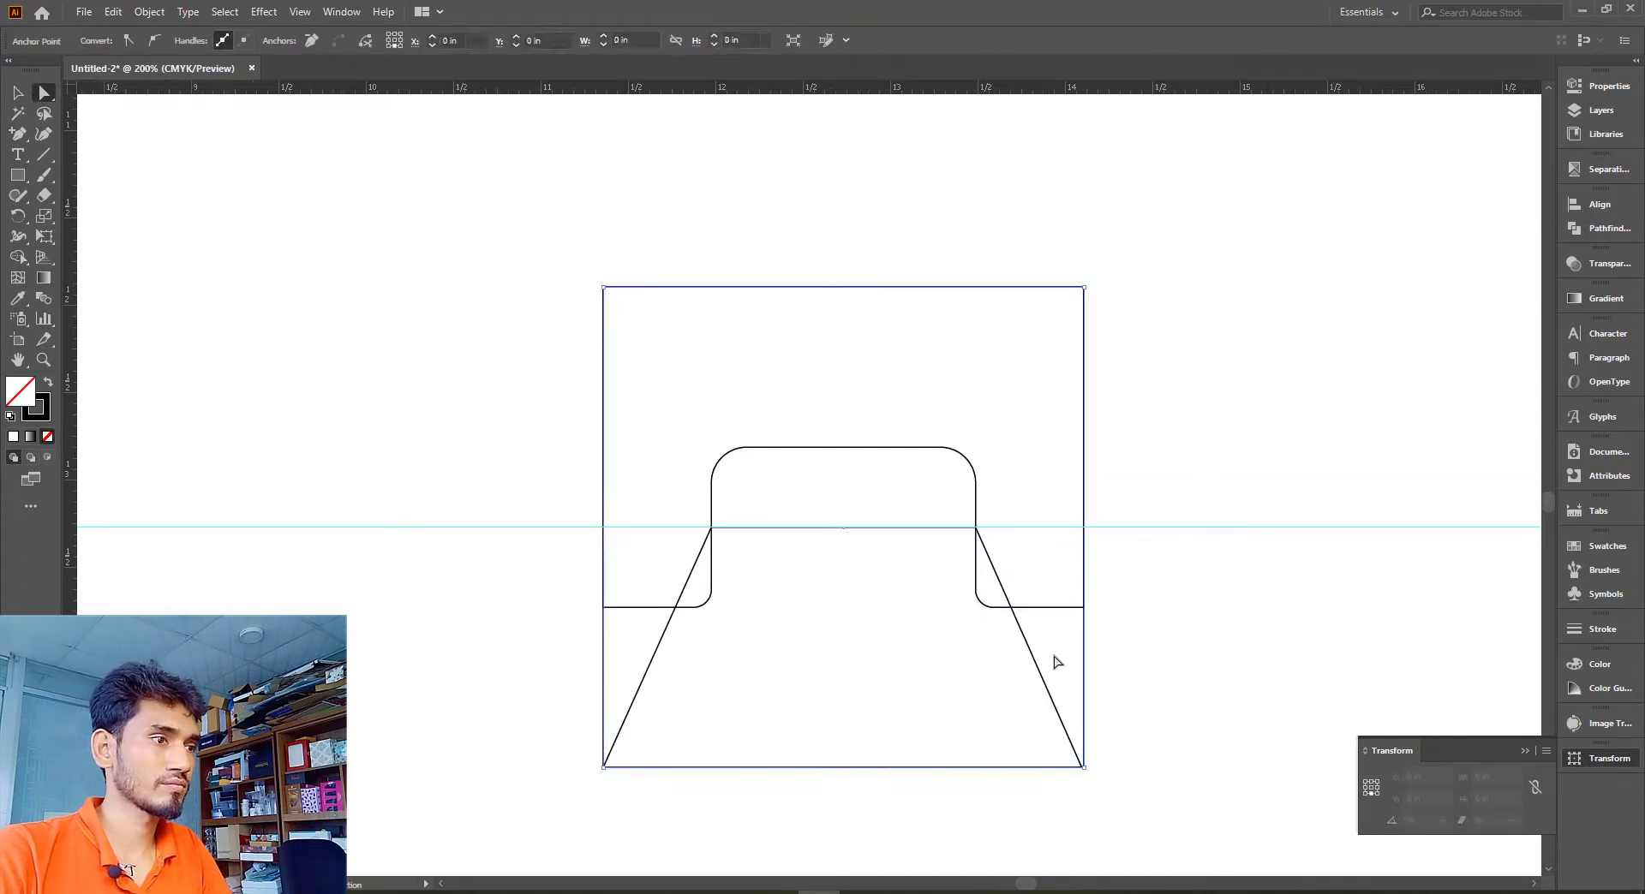
left_click(12, 89)
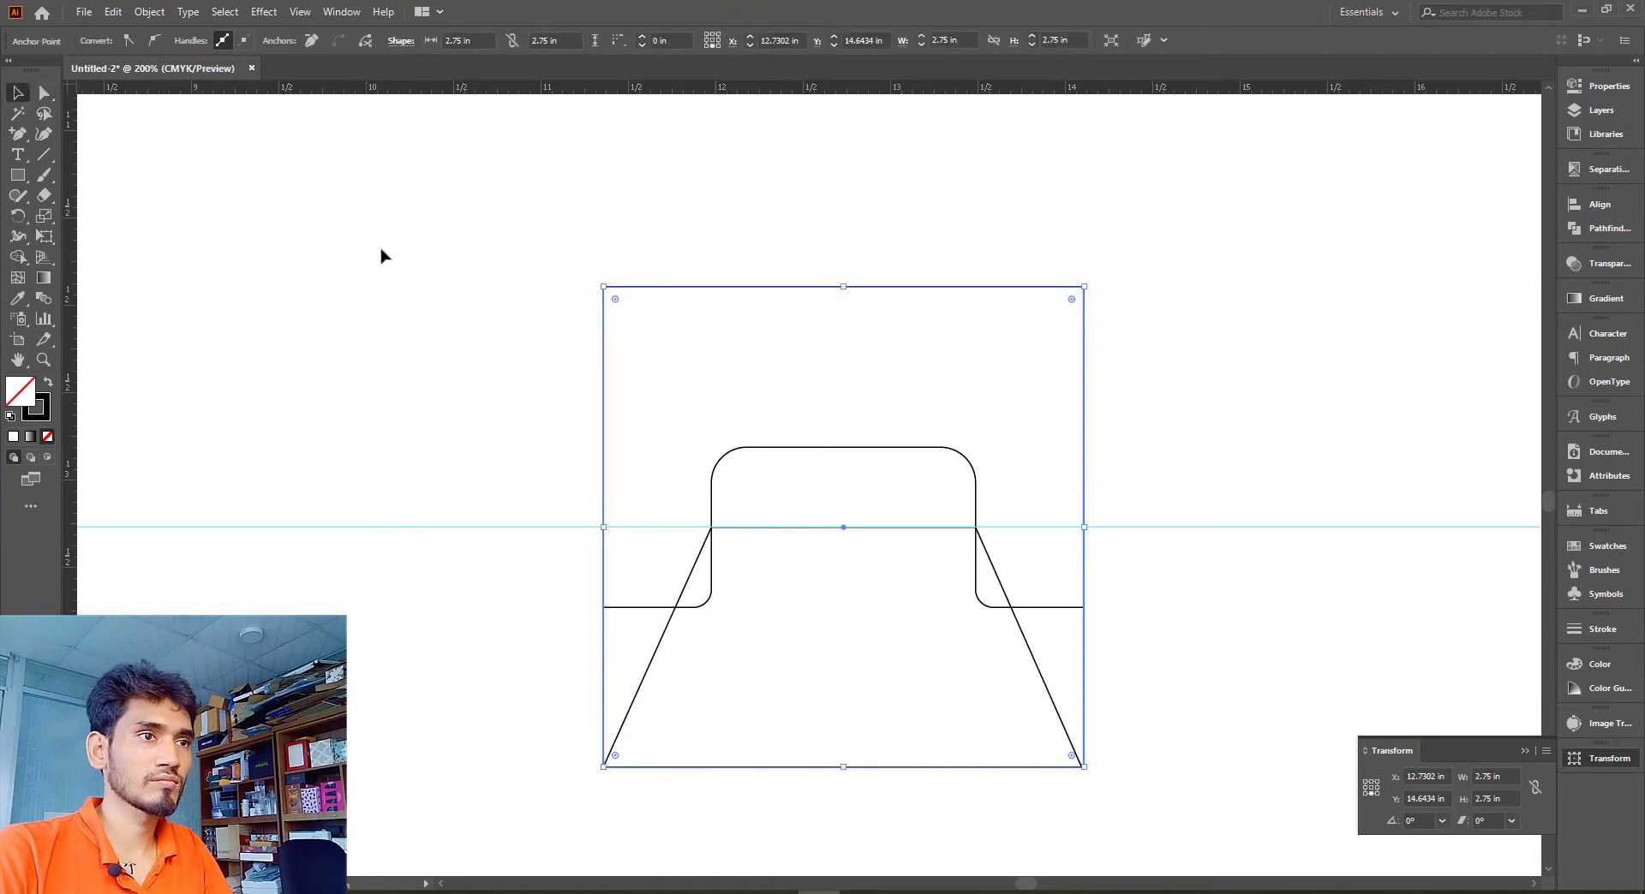
left_click(637, 641)
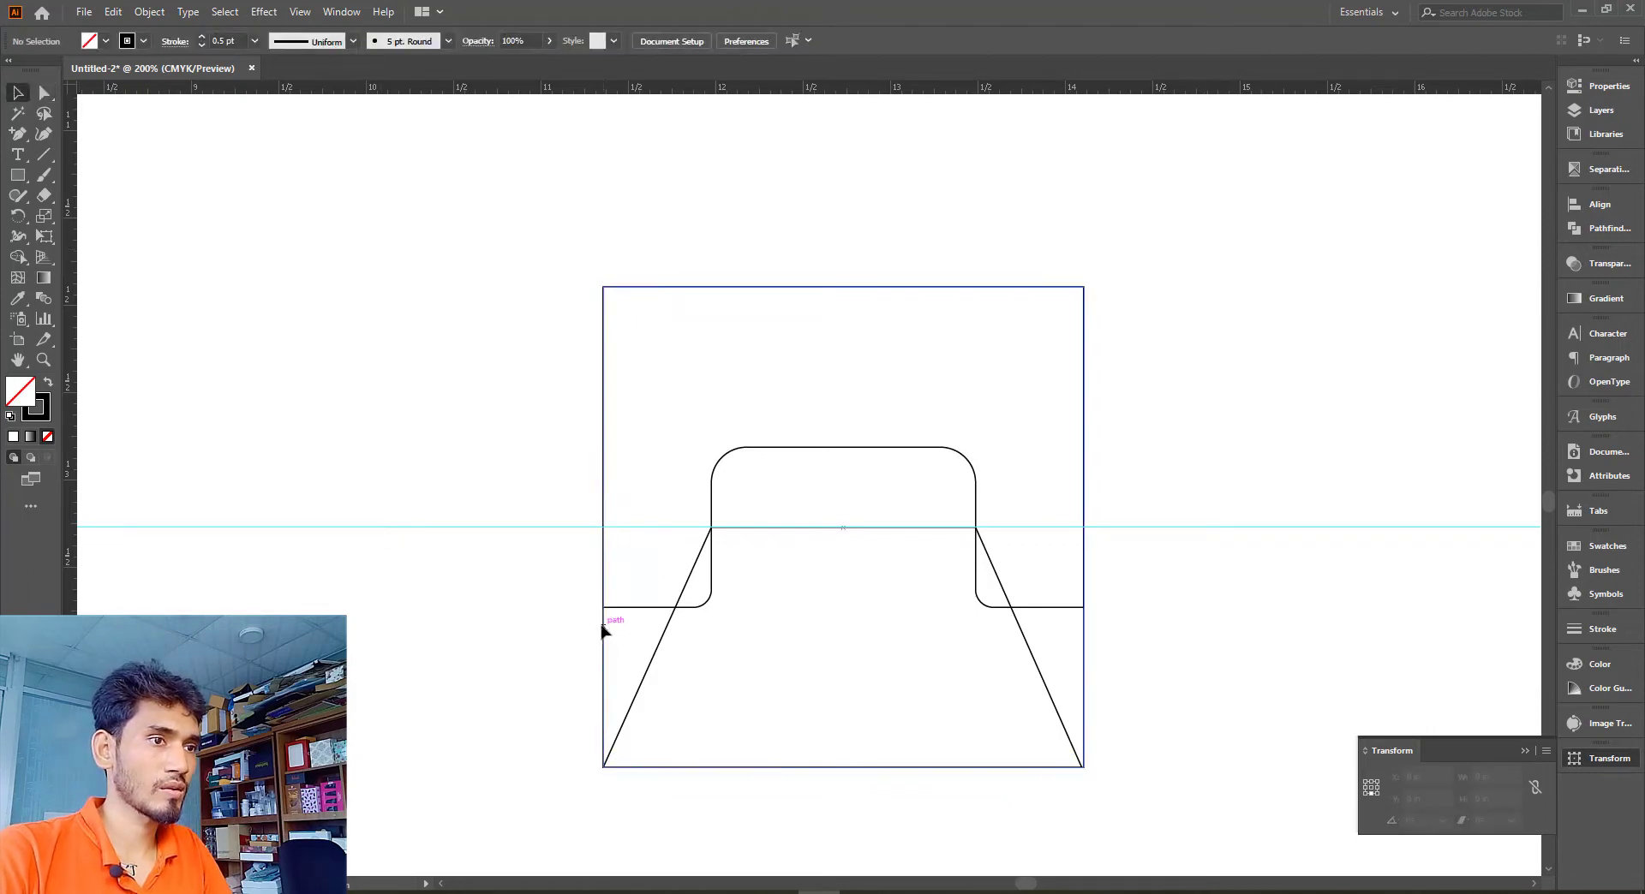
left_click(604, 632)
scroll(1019, 586, "up", 1)
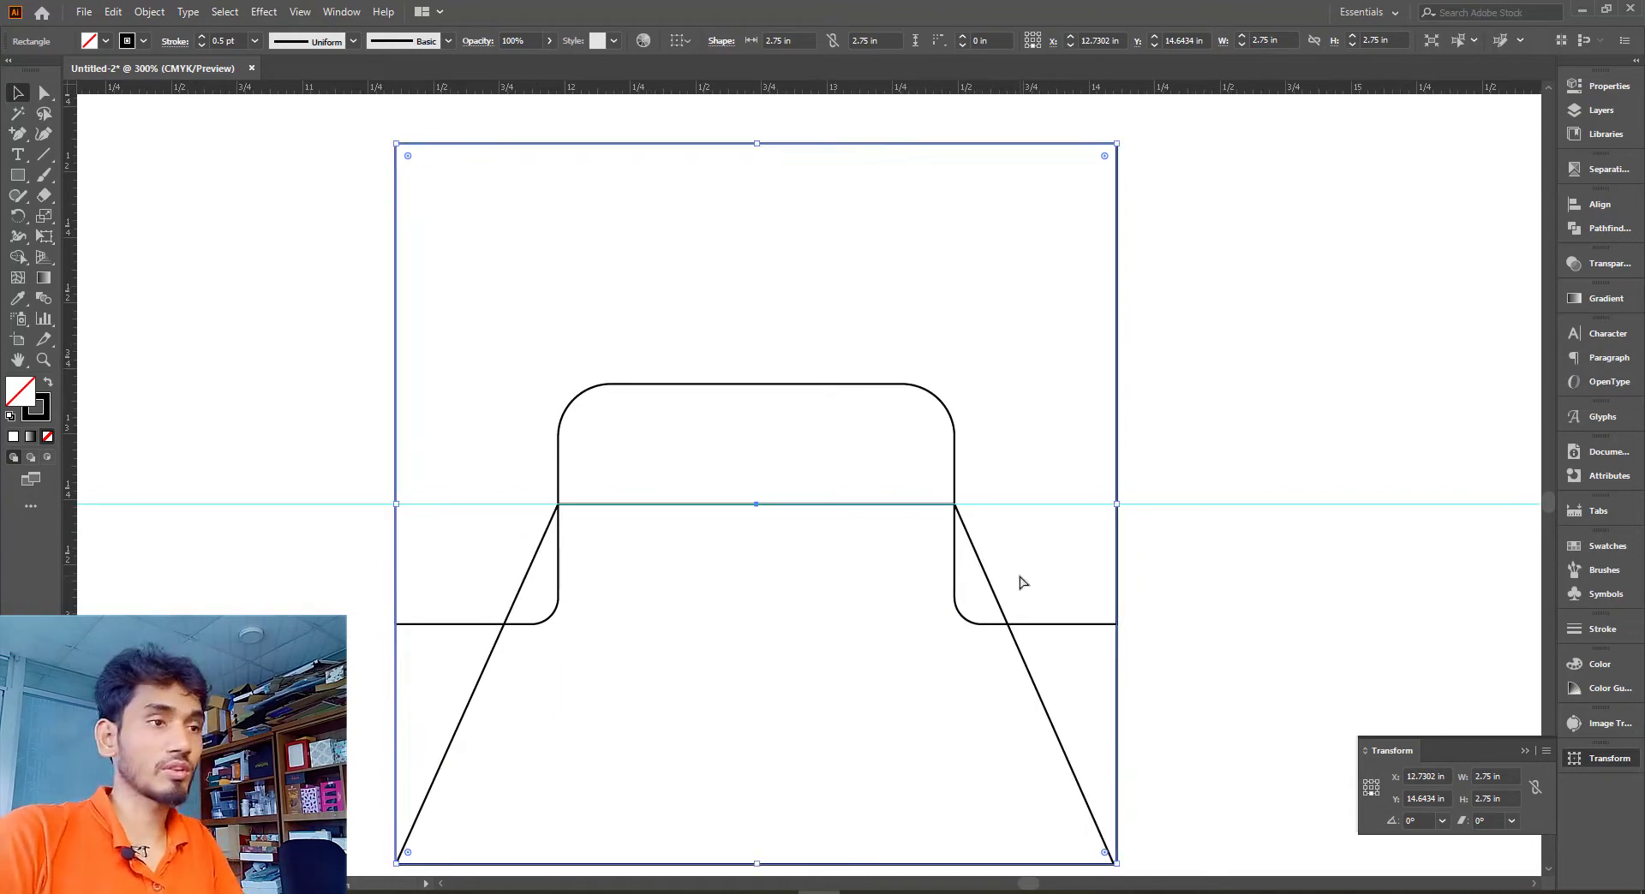
left_click_drag(396, 505, 762, 506)
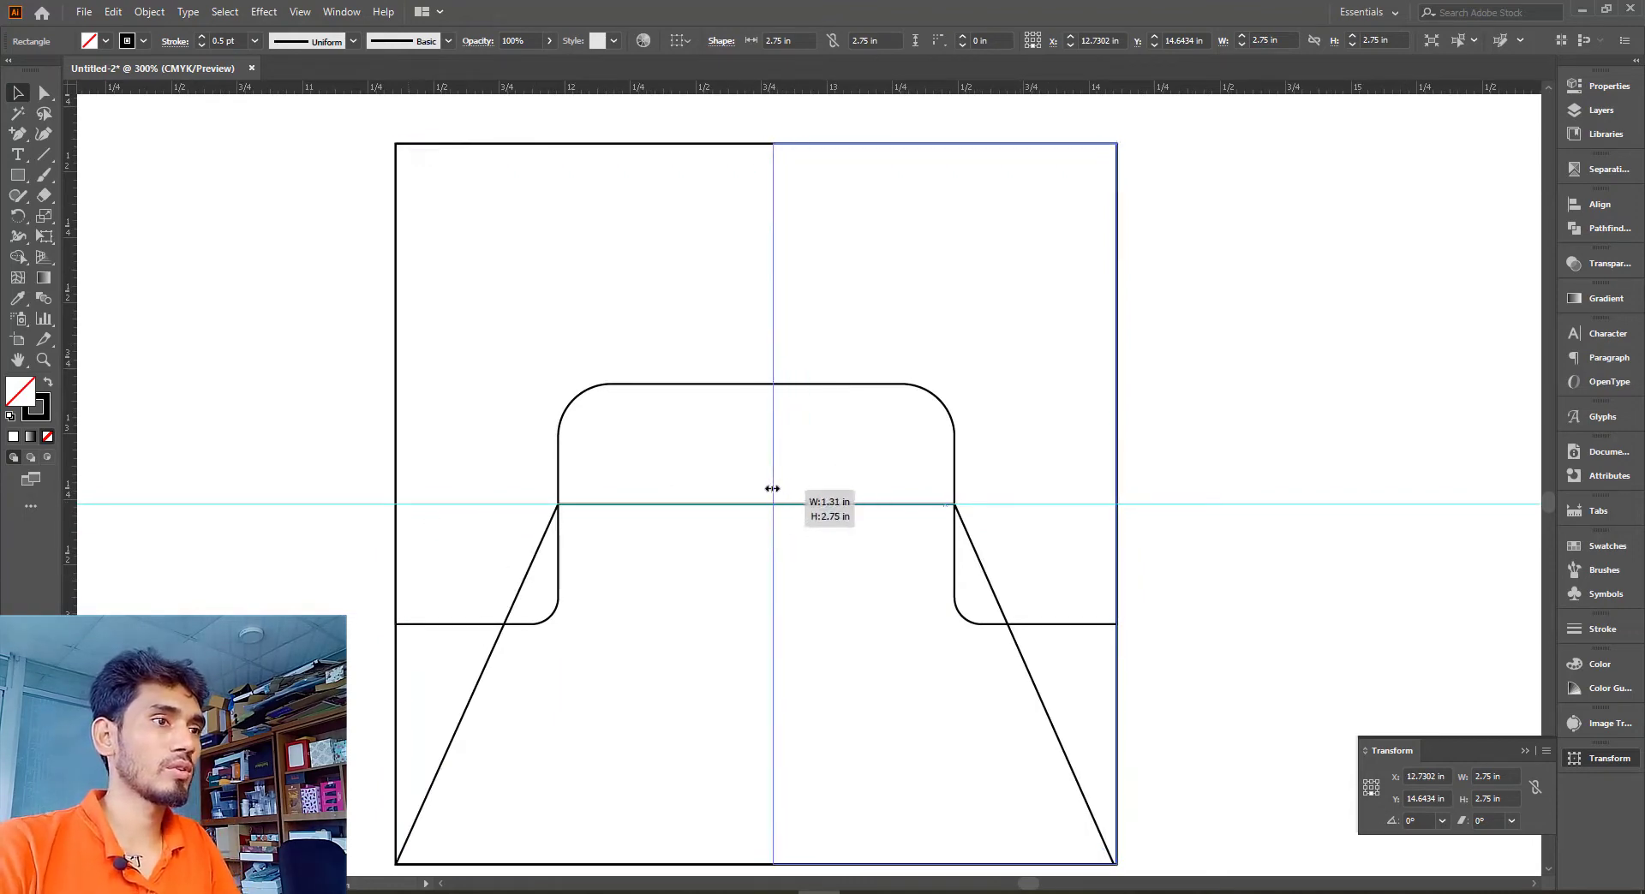
scroll(761, 505, "down", 1)
left_click(1341, 380)
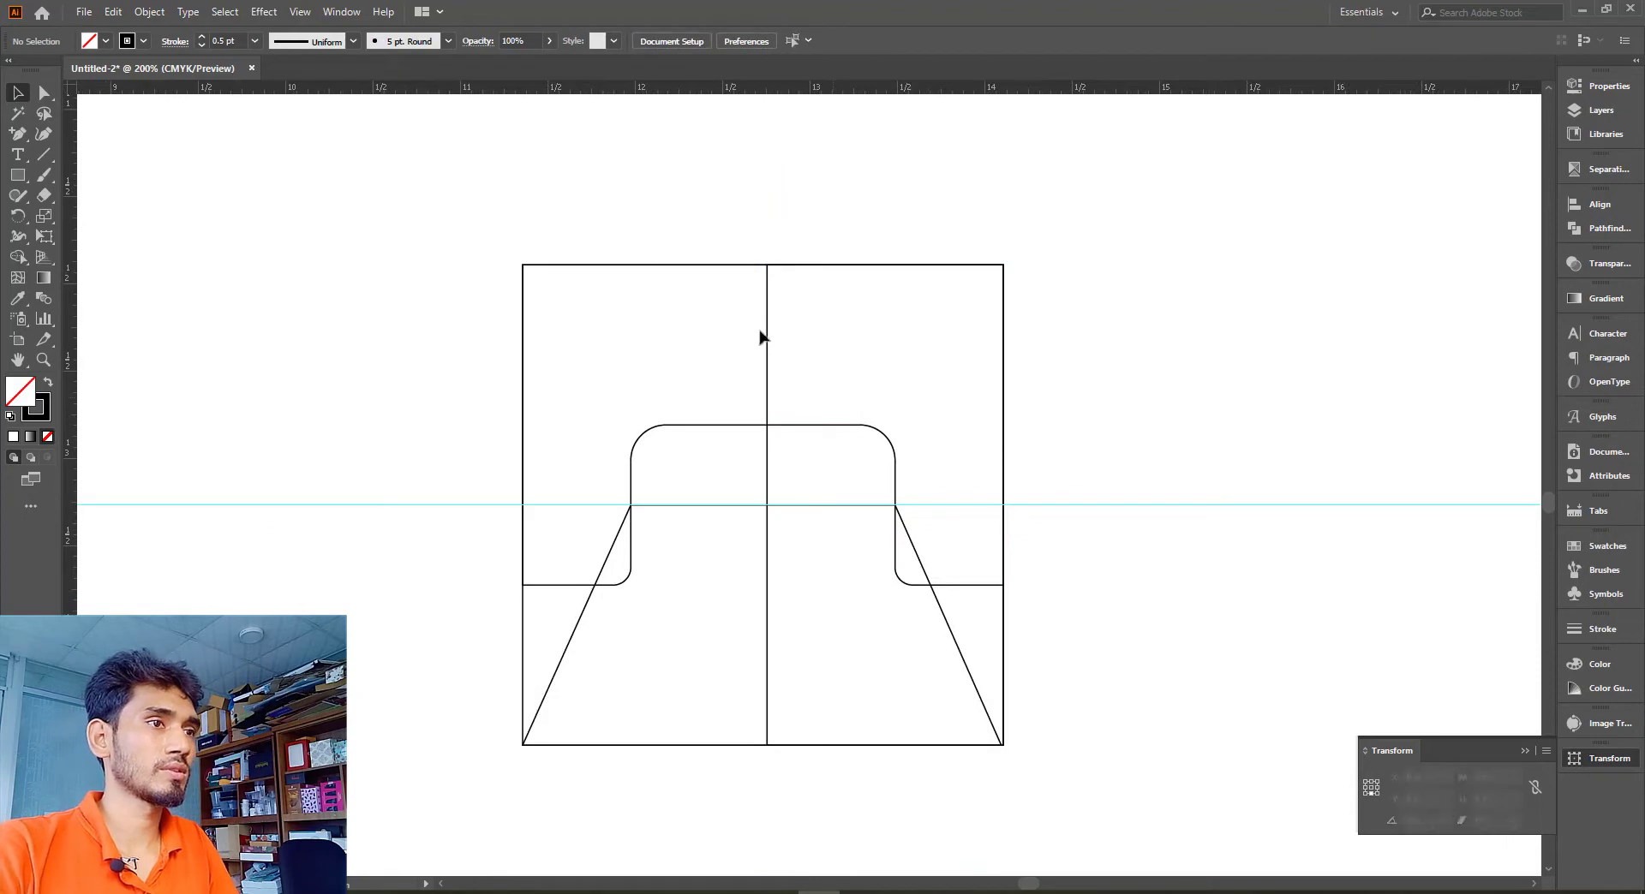
Select the right-half rectangle for point editing, undoing an accidental move
left_click(868, 343)
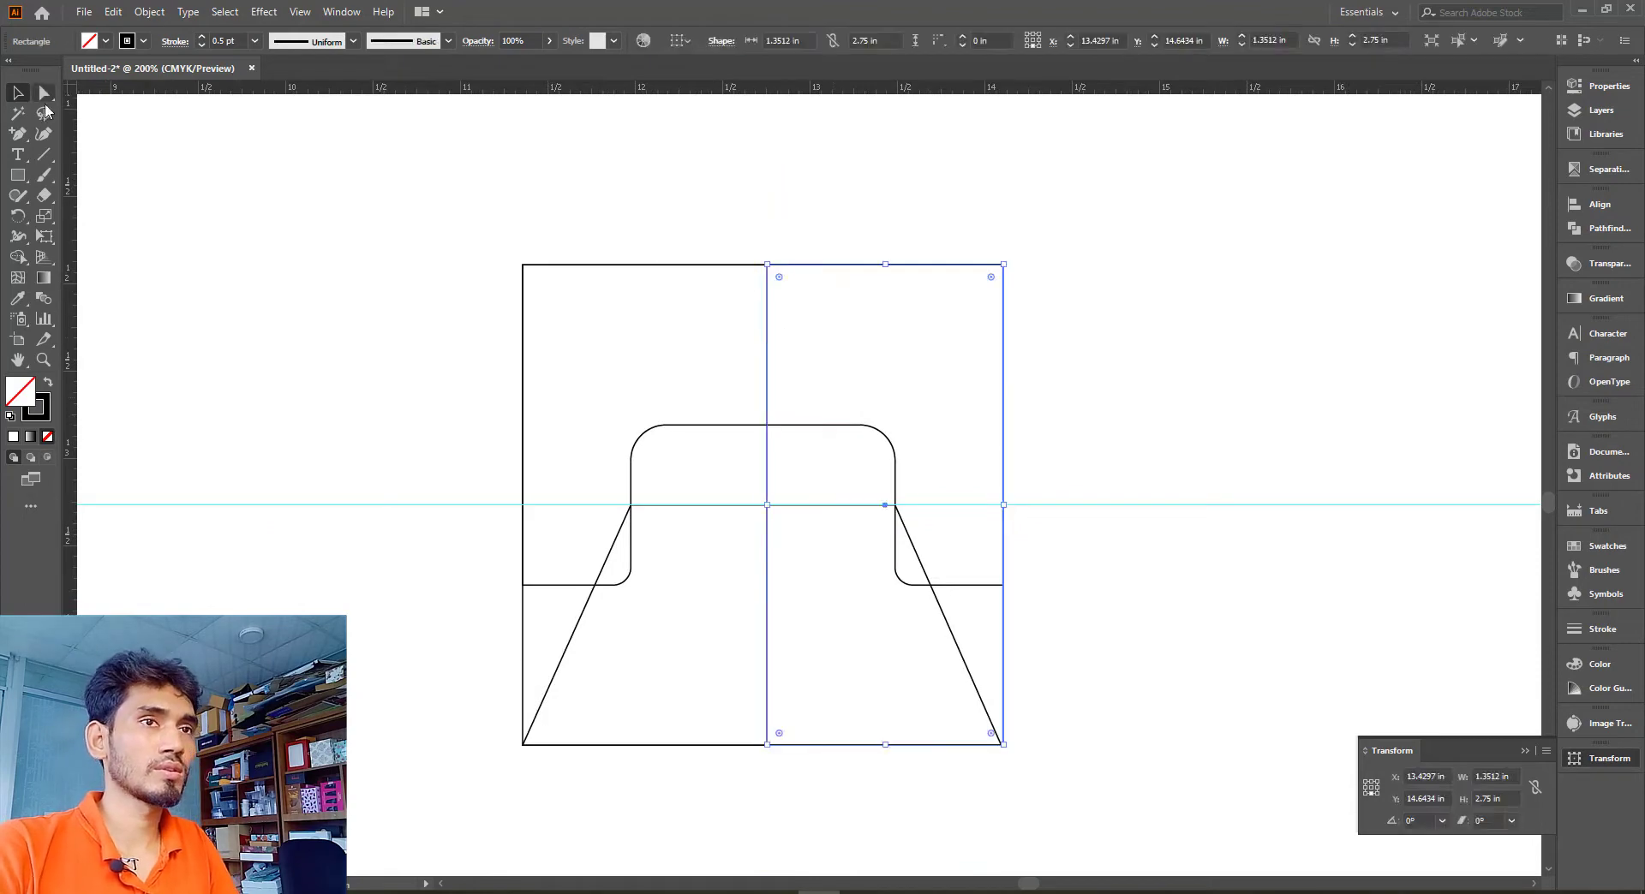
left_click(43, 92)
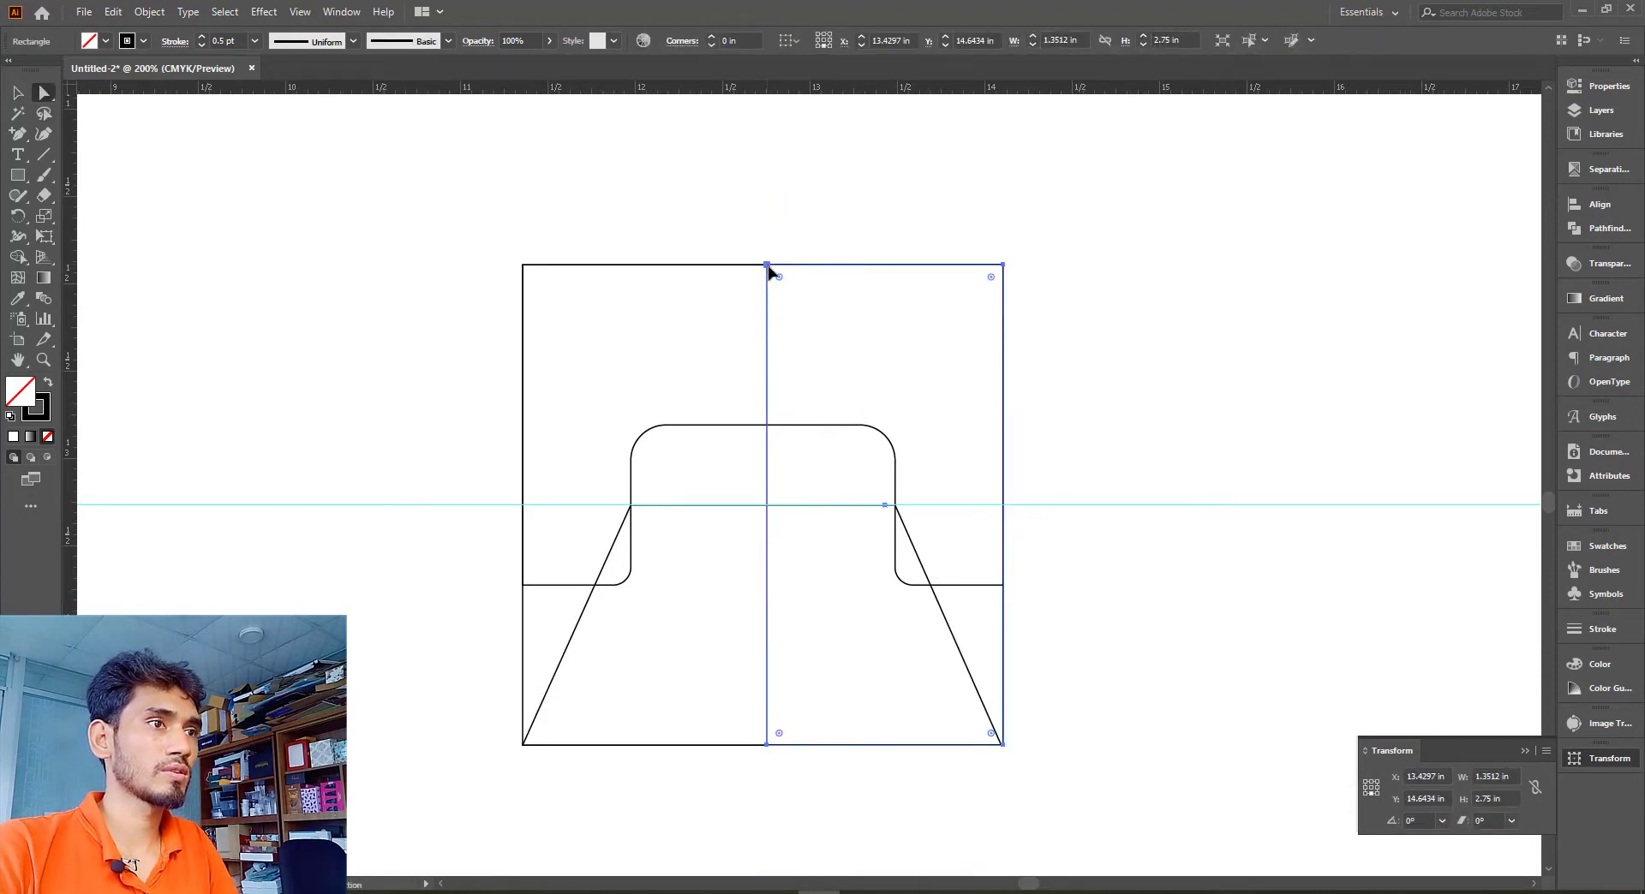
left_click_drag(769, 272, 771, 337)
key("ctrl+z")
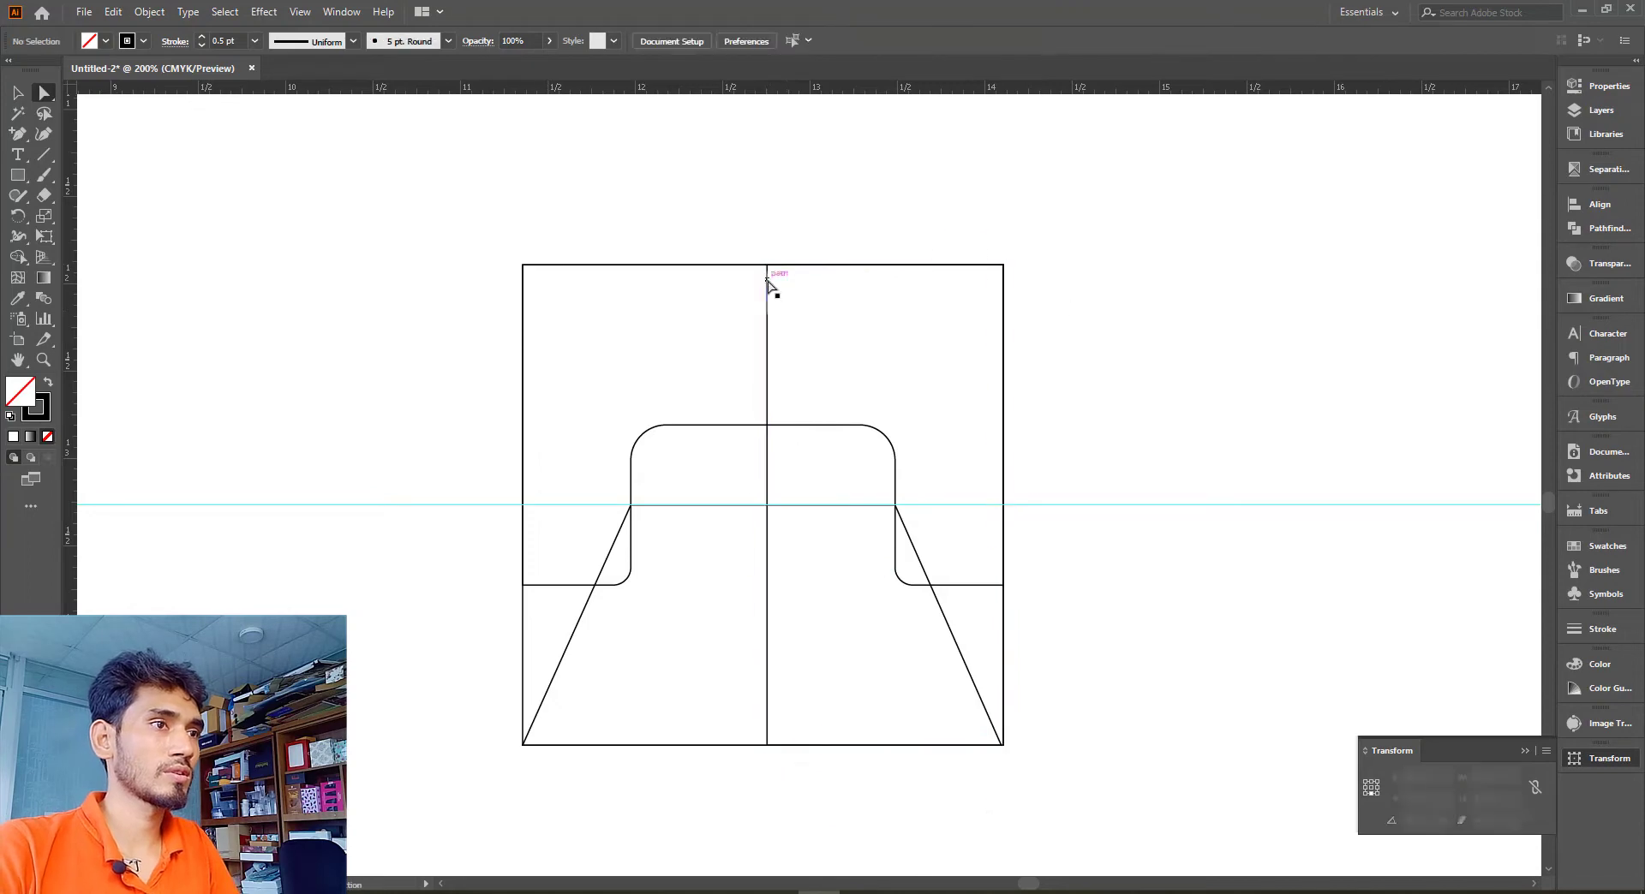
Drag the right rectangle's top-left anchor down to the guide where it meets the slanted line
left_click(768, 282)
left_click_drag(769, 265, 772, 509)
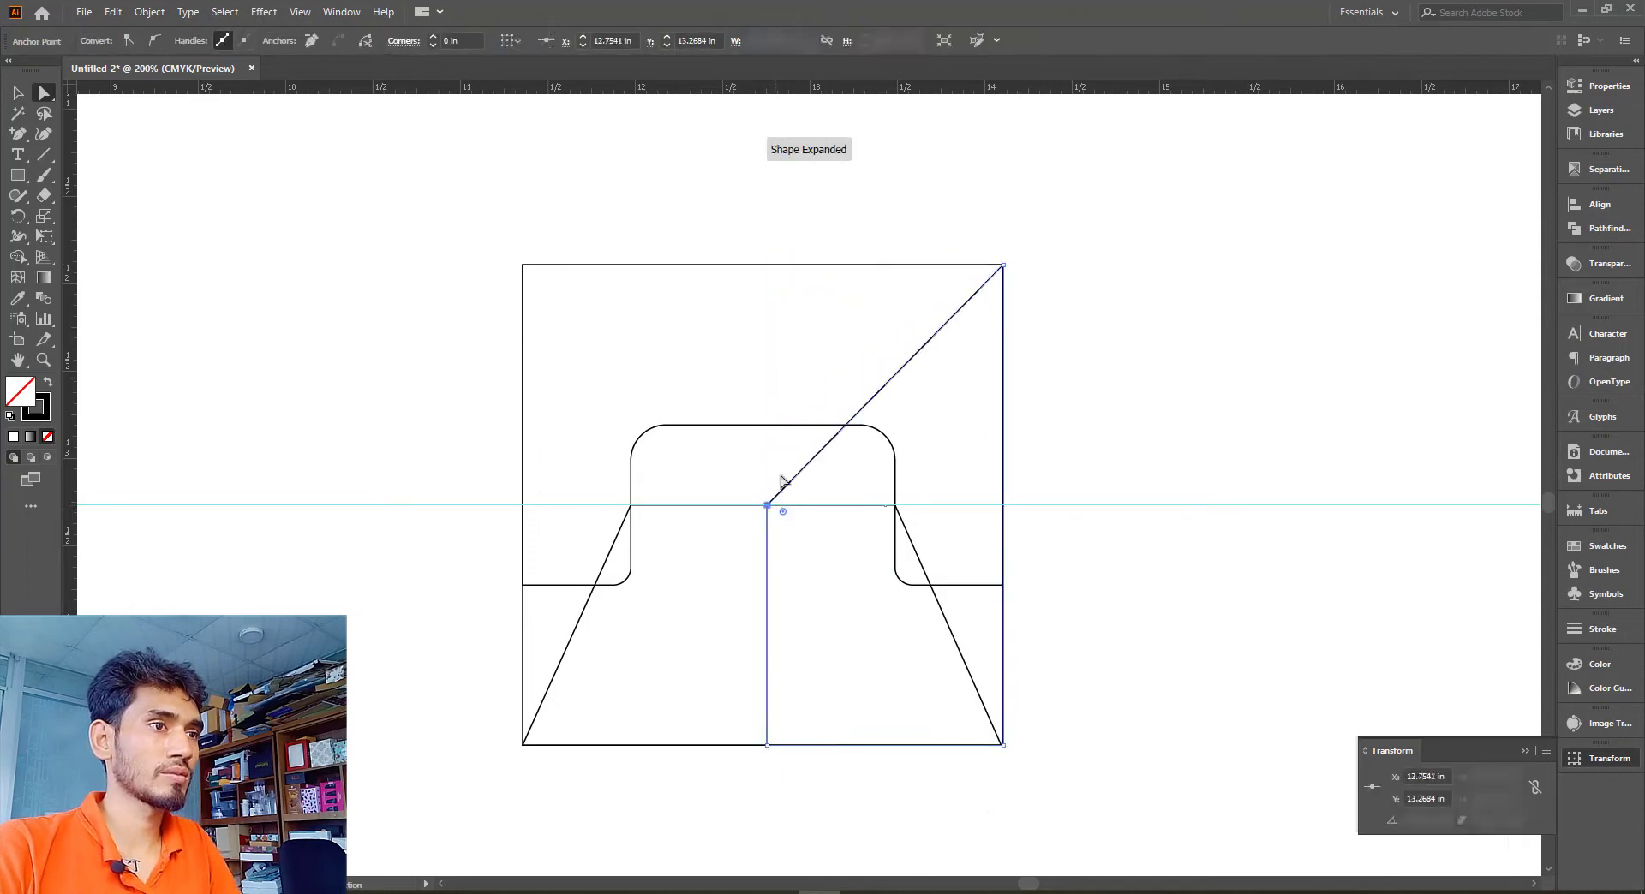
left_click(19, 133)
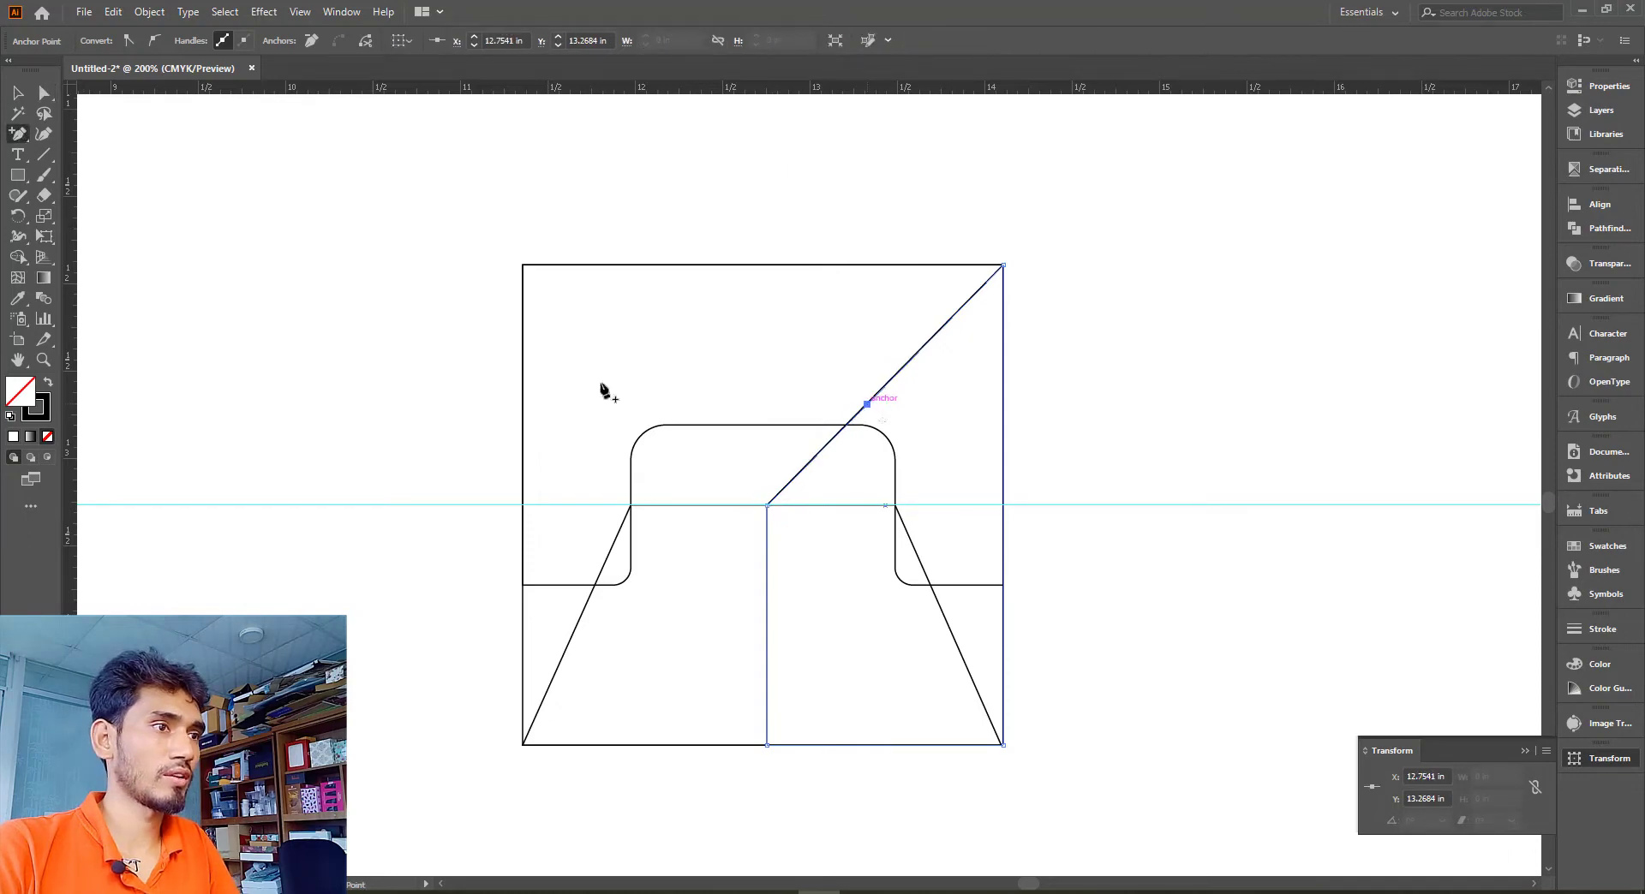
scroll(654, 301, "up", 1)
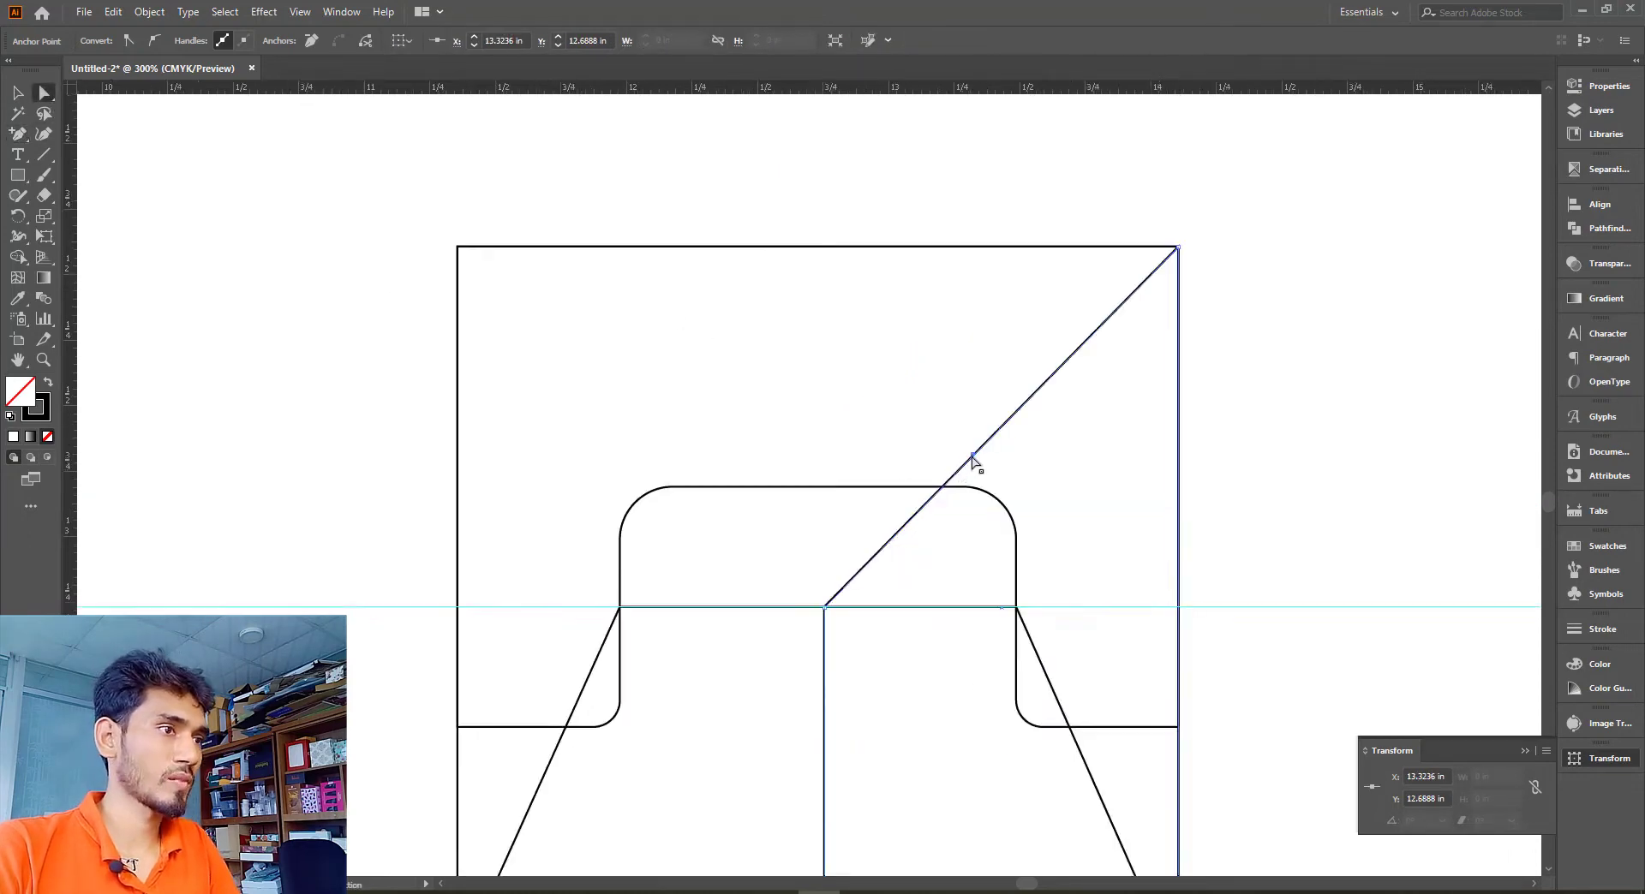
left_click_drag(974, 455, 1015, 607)
scroll(690, 495, "down", 2)
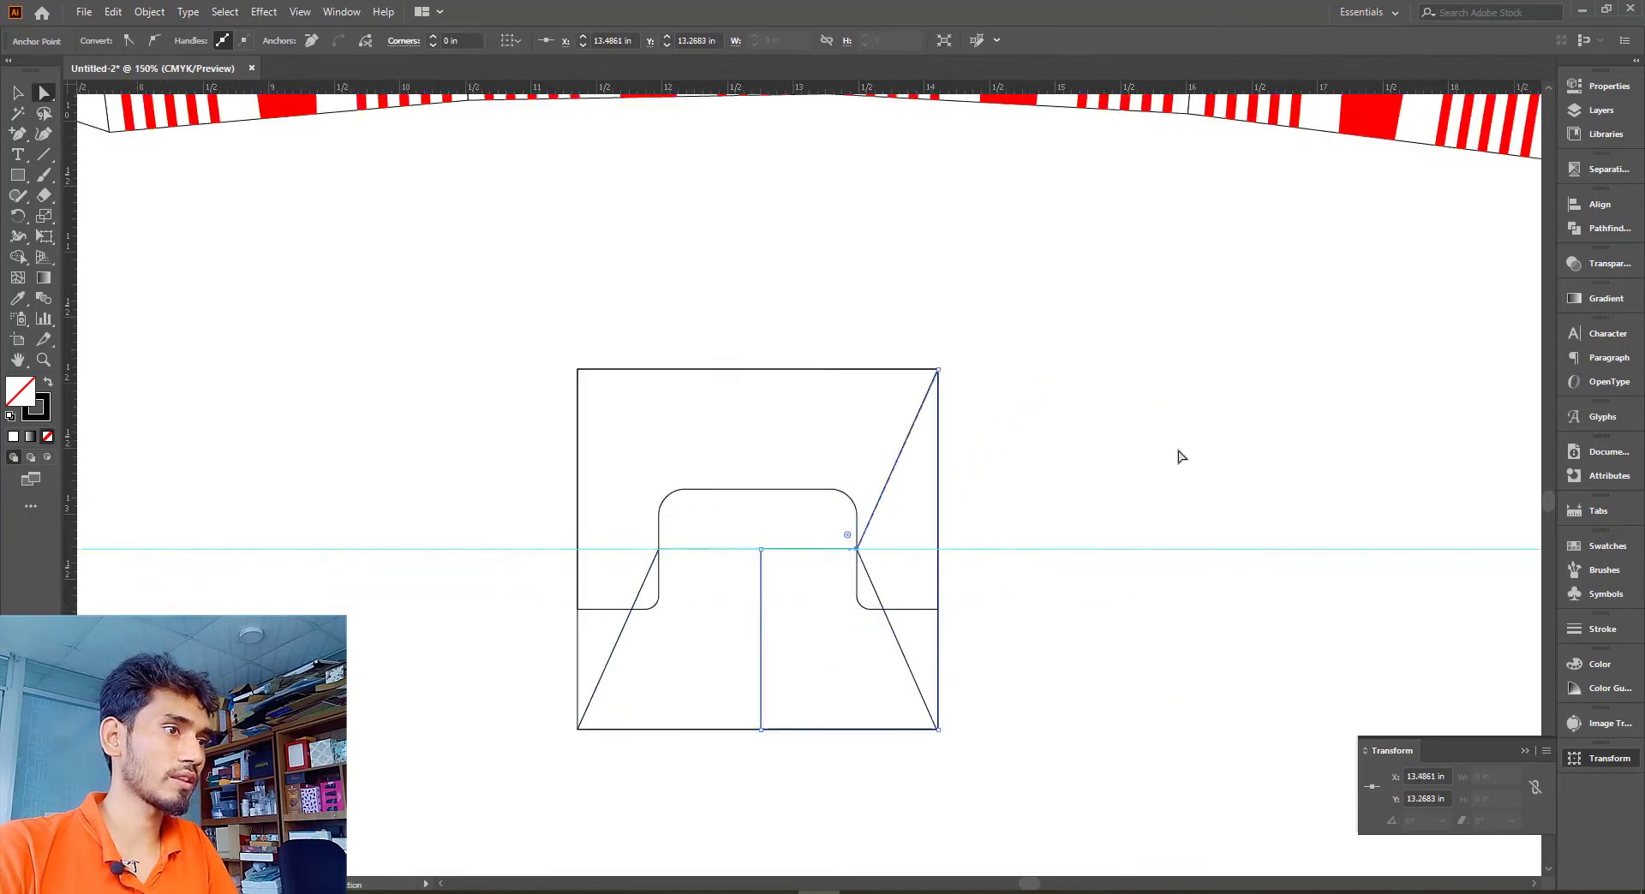
left_click(1179, 459)
scroll(1039, 549, "up", 1)
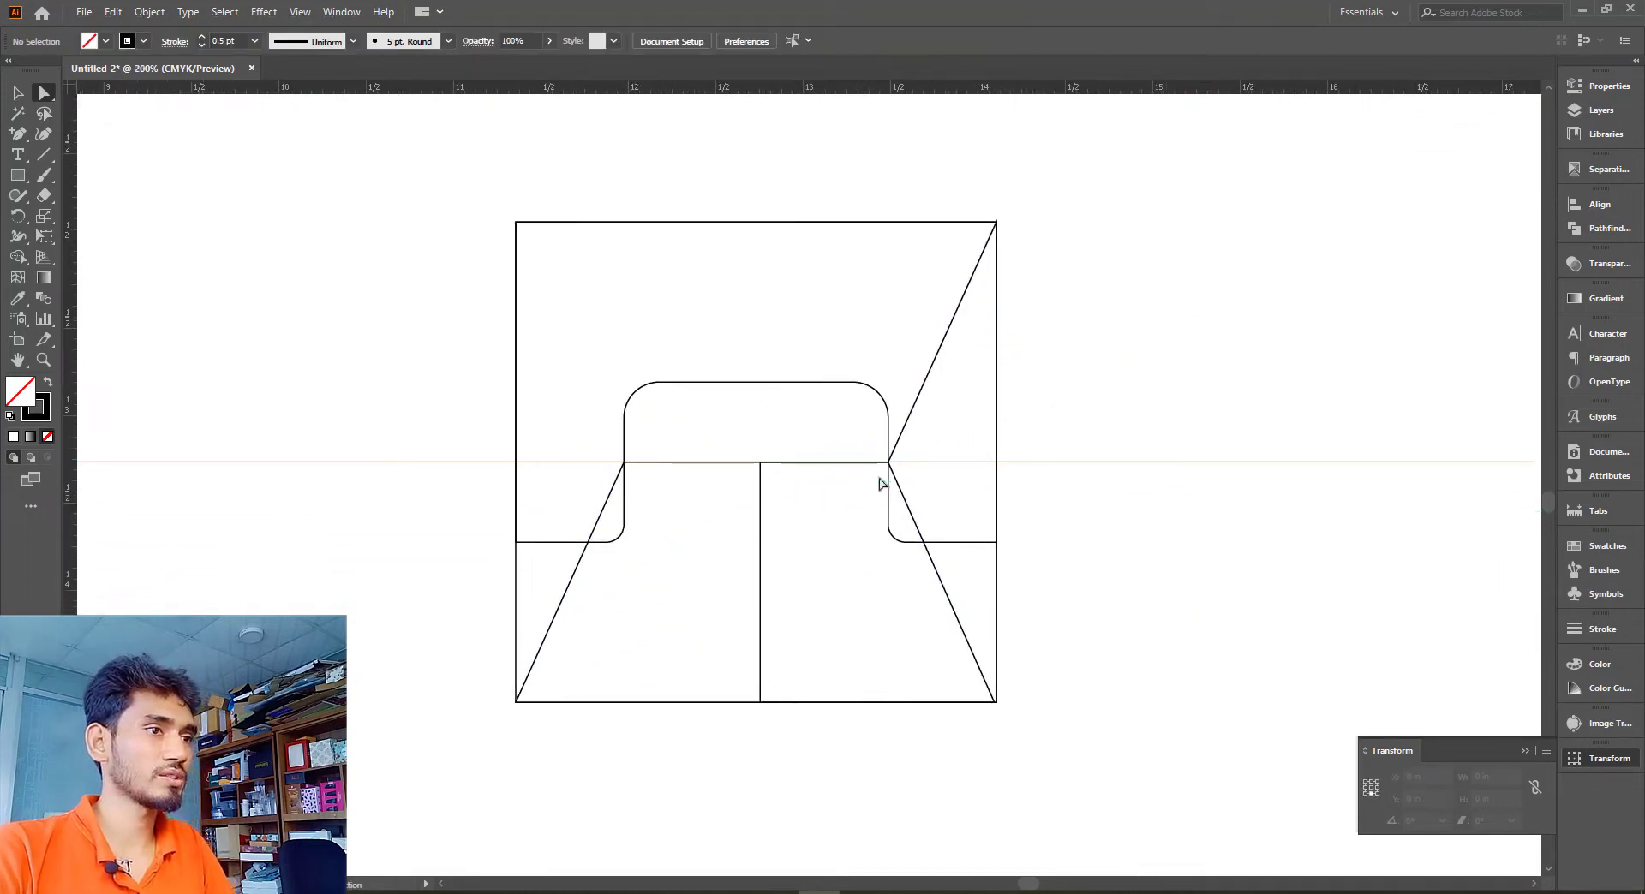
Nudge the inner rectangle's vertical edge slightly right of centre
left_click(759, 487)
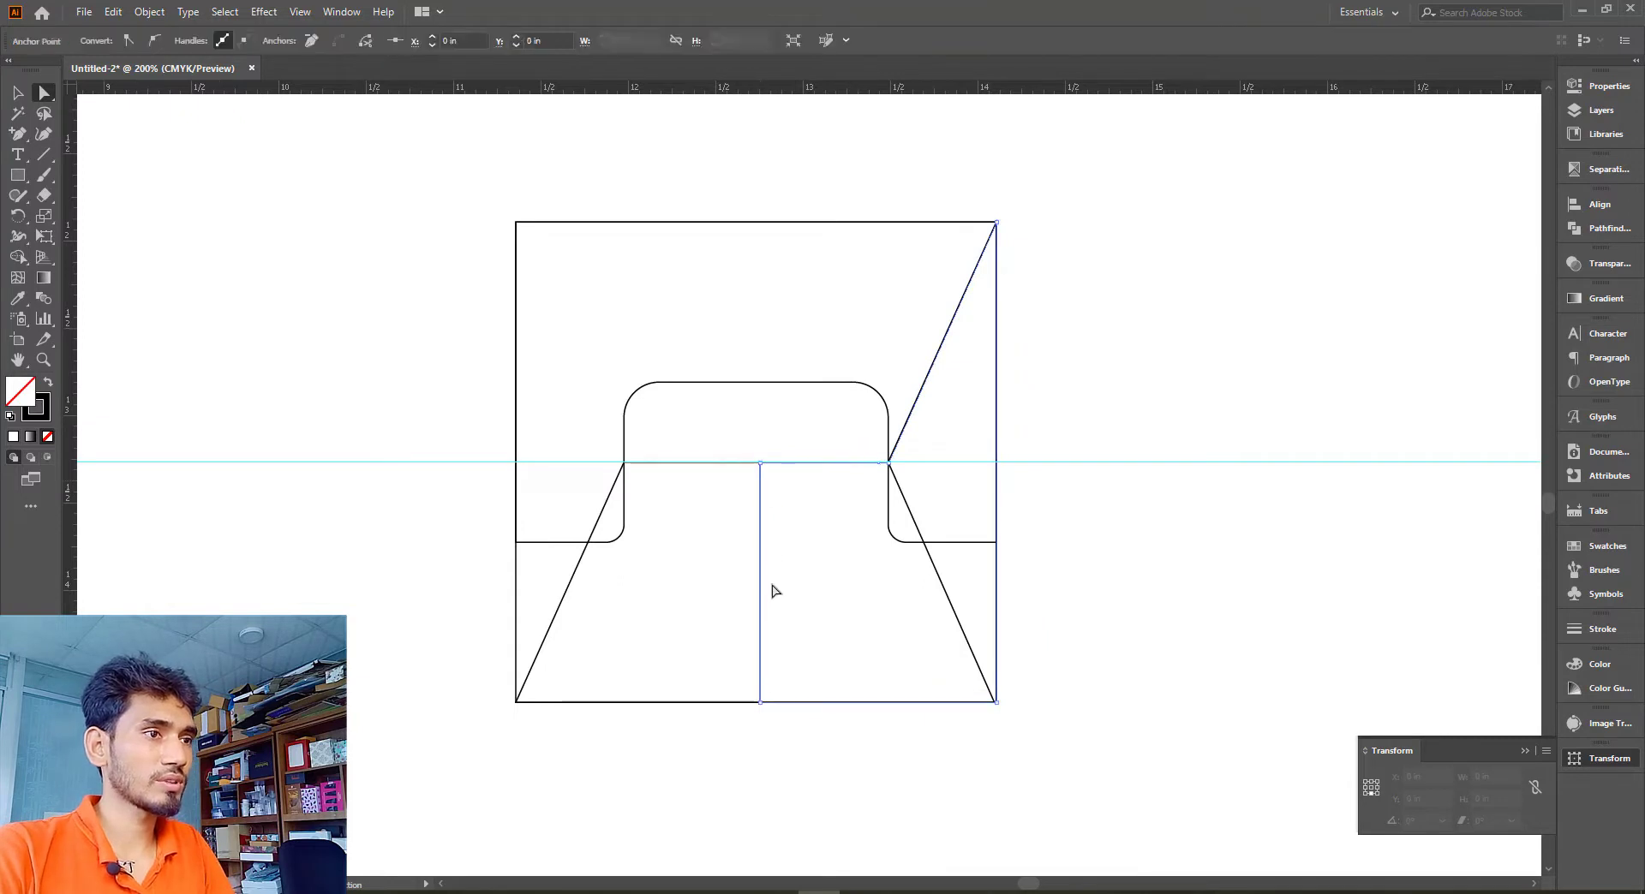
left_click_drag(762, 583, 775, 587)
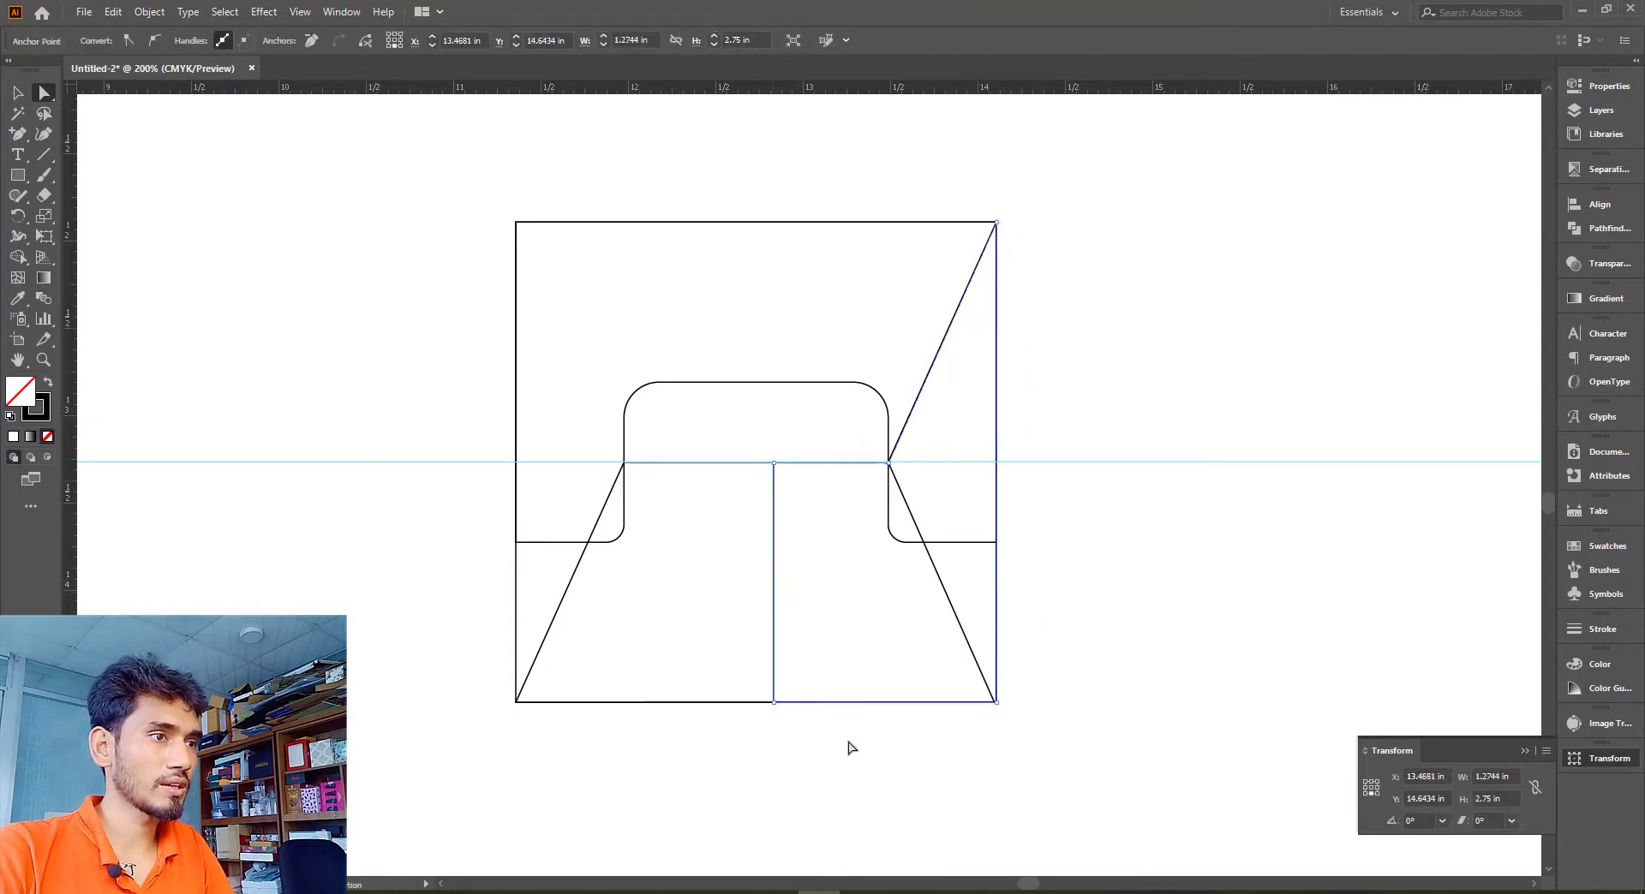
left_click(775, 704)
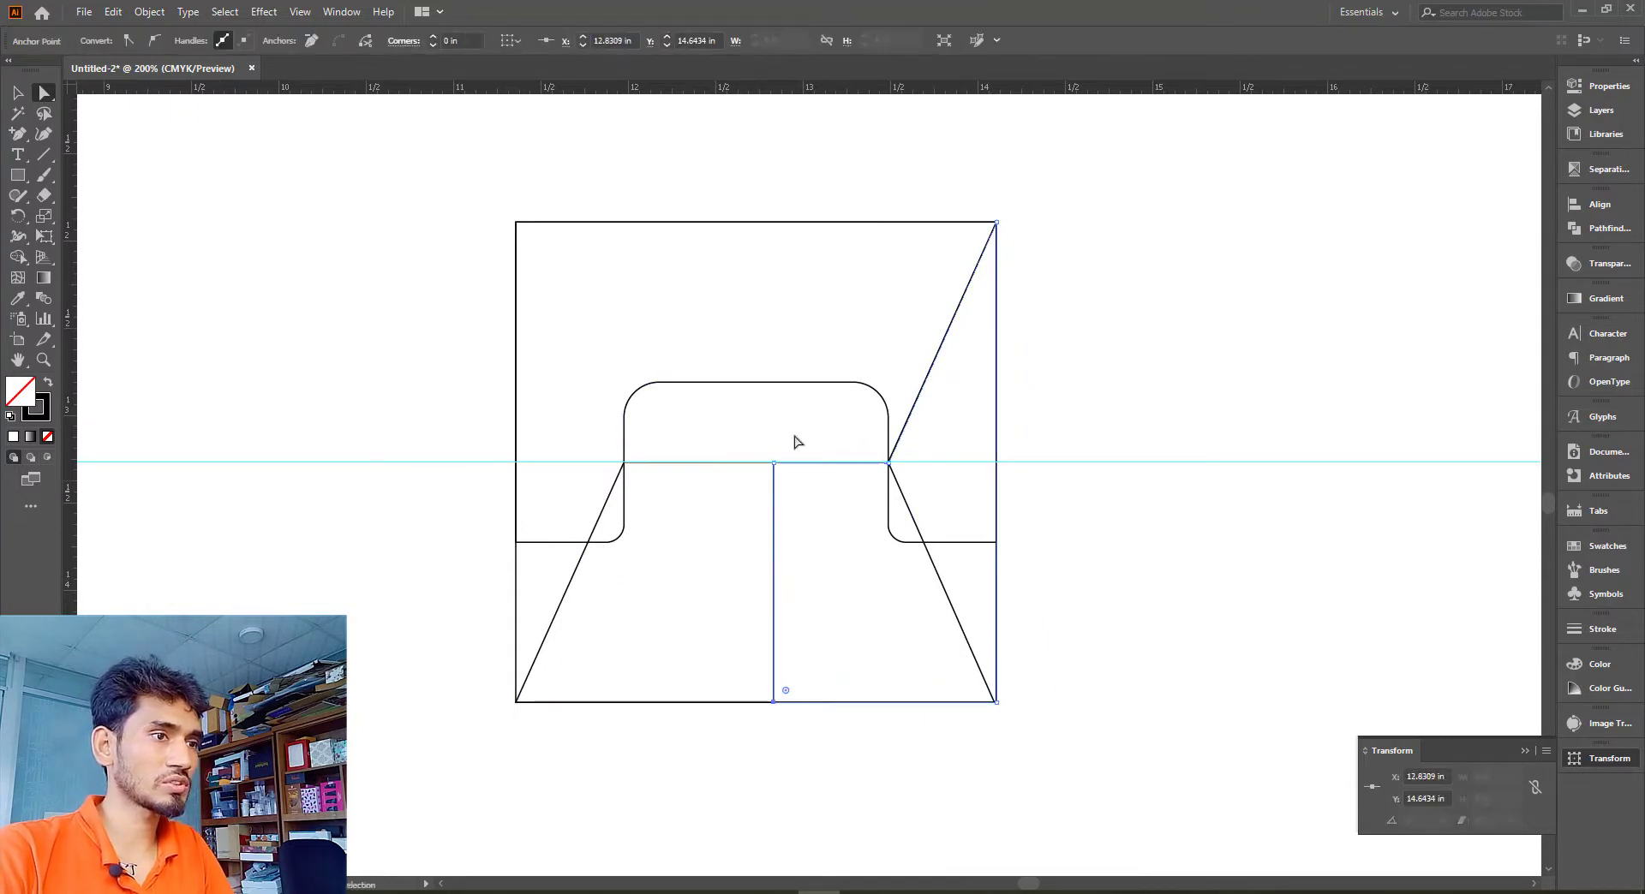
Round the inner rectangle's top-left and bottom-left corners with the live-corner widget
left_click(774, 465)
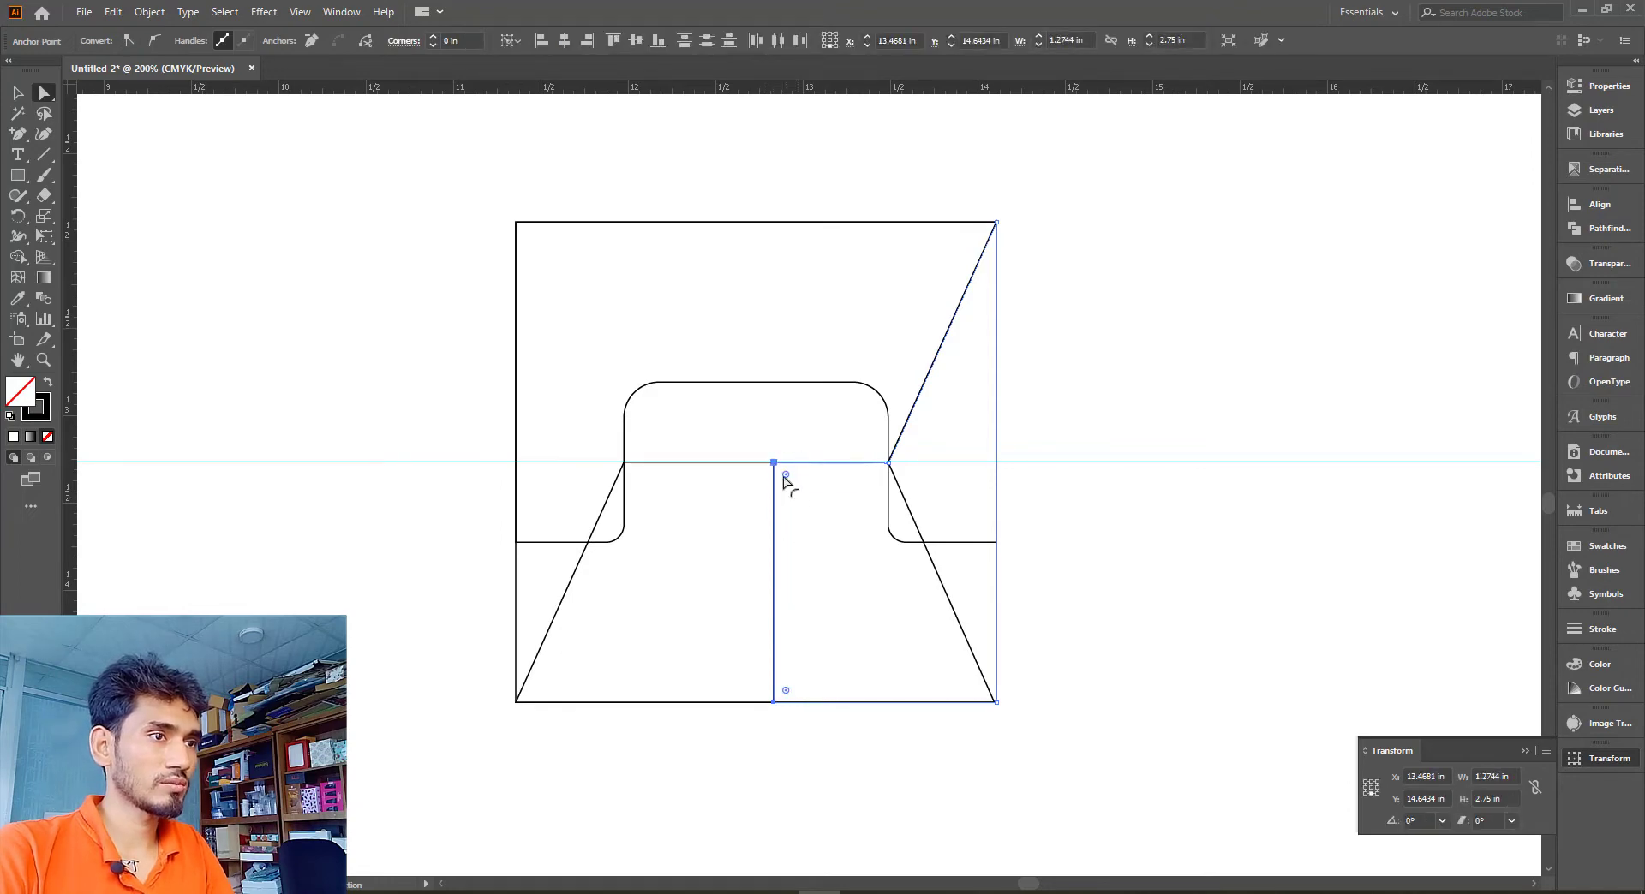
left_click_drag(786, 477, 826, 488)
left_click(1285, 317)
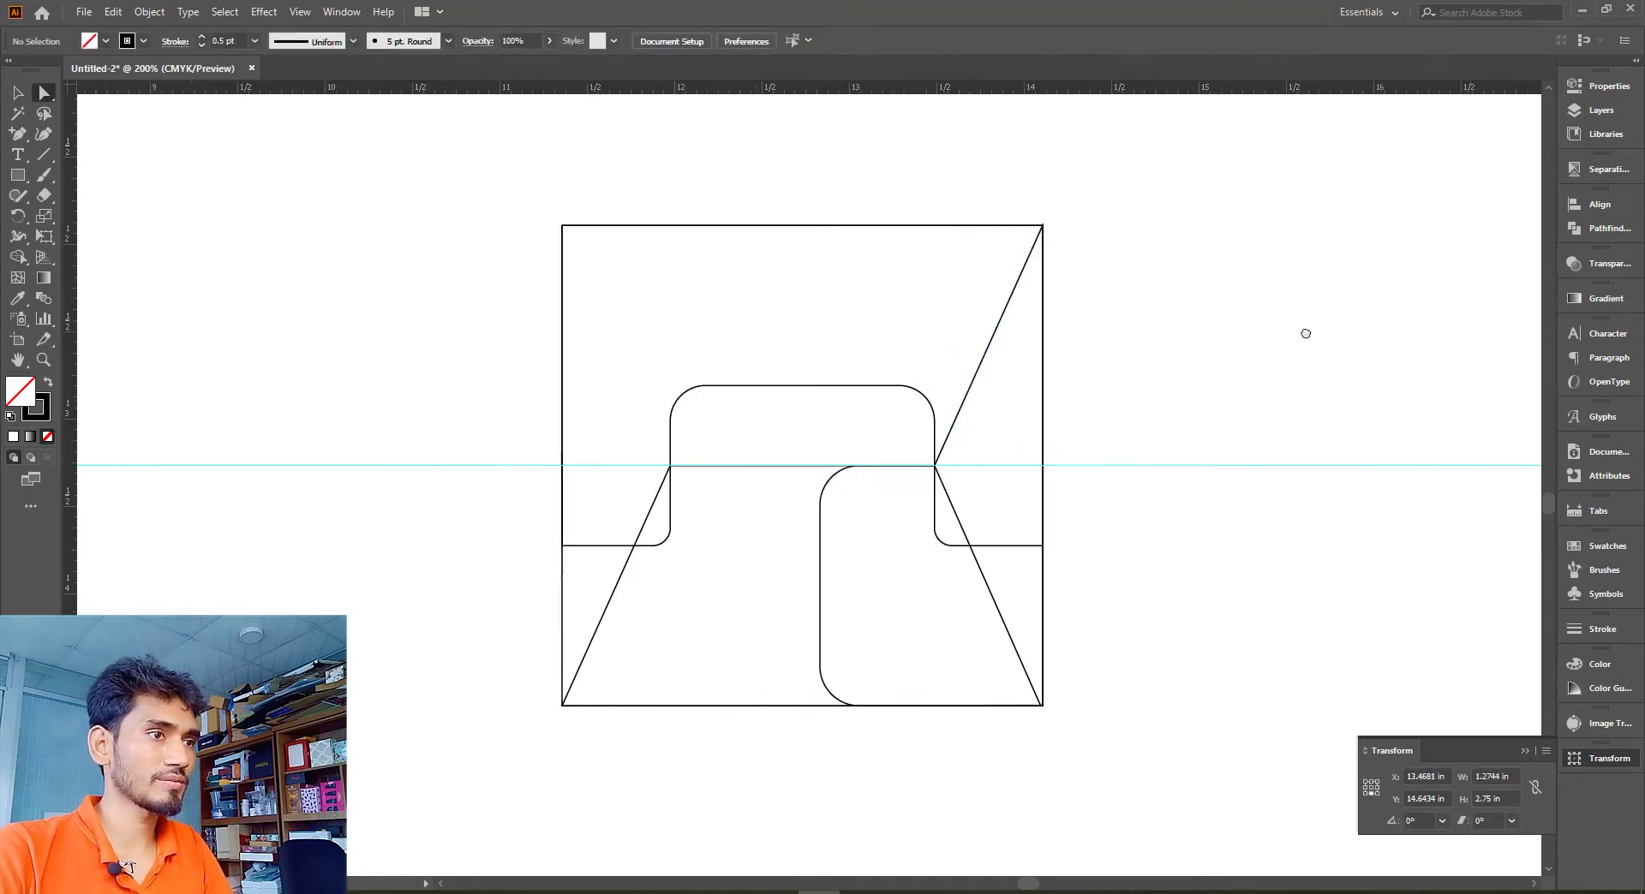
left_click_drag(1305, 333, 1334, 335)
scroll(1234, 435, "up", 1)
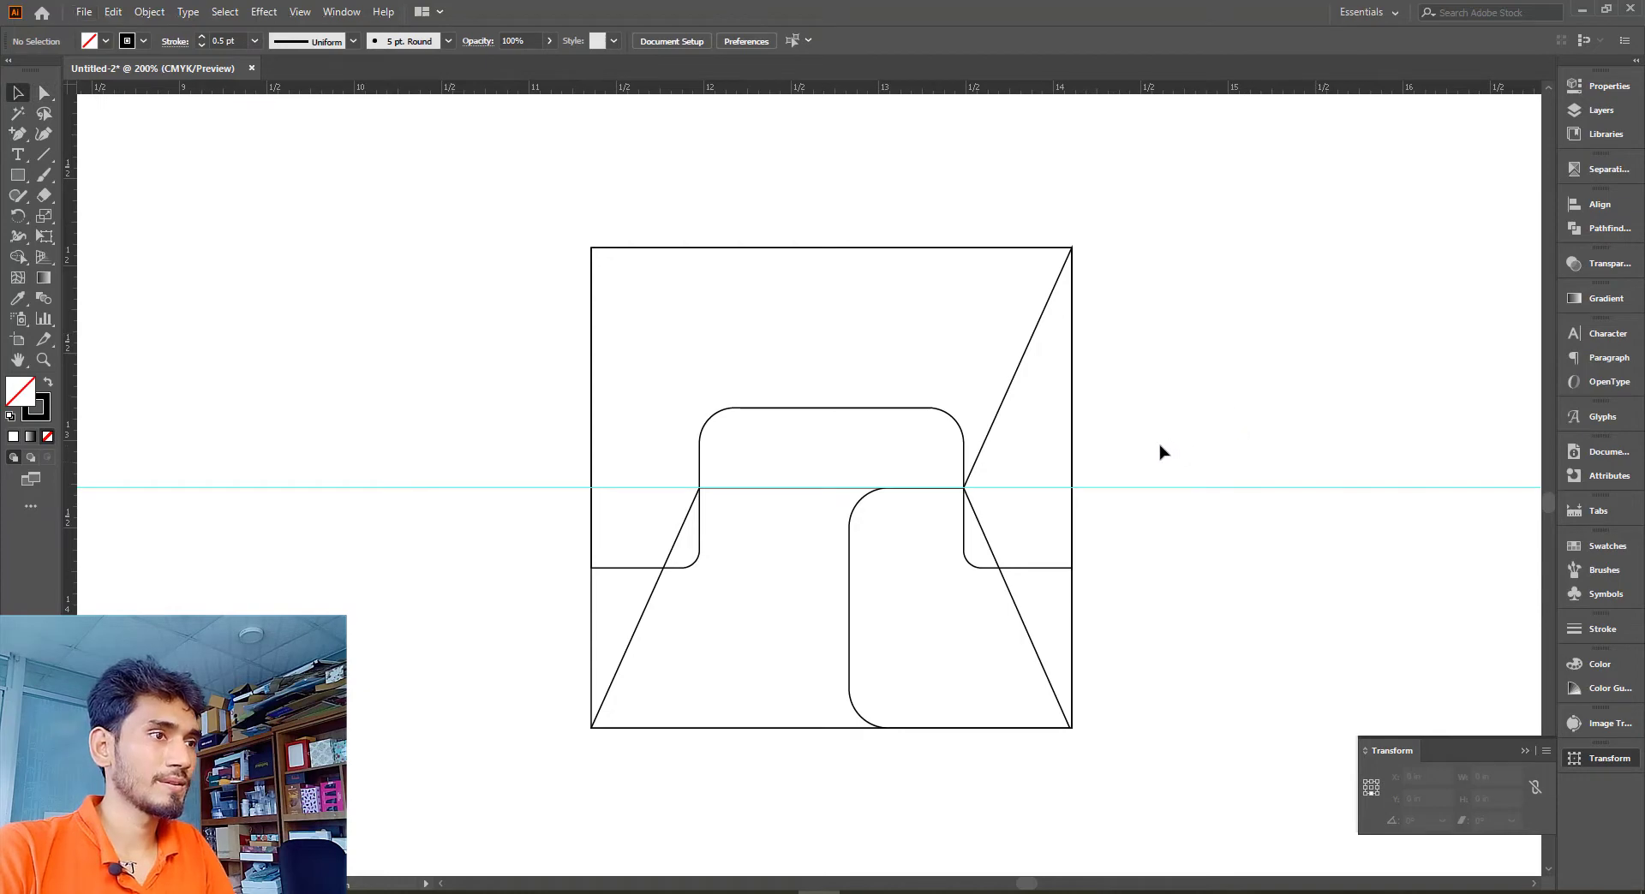
Alt-drag a copy of the rounded shape to the left half and reflect it across a vertical axis
scroll(1161, 451, "up", 2)
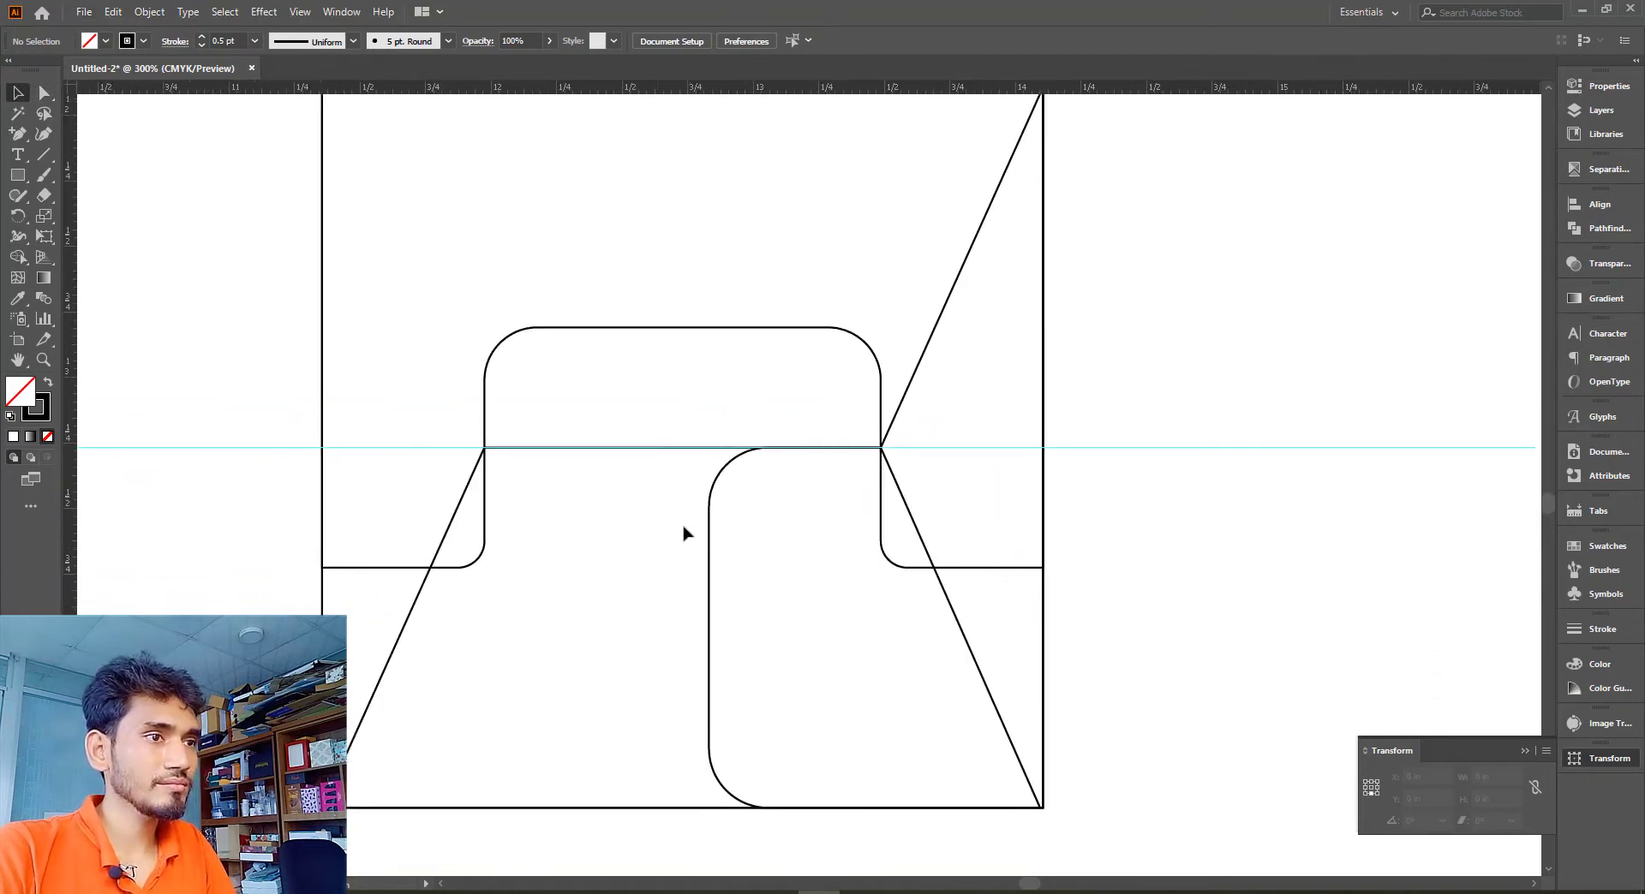
left_click_drag(710, 559, 323, 570)
right_click(17, 215)
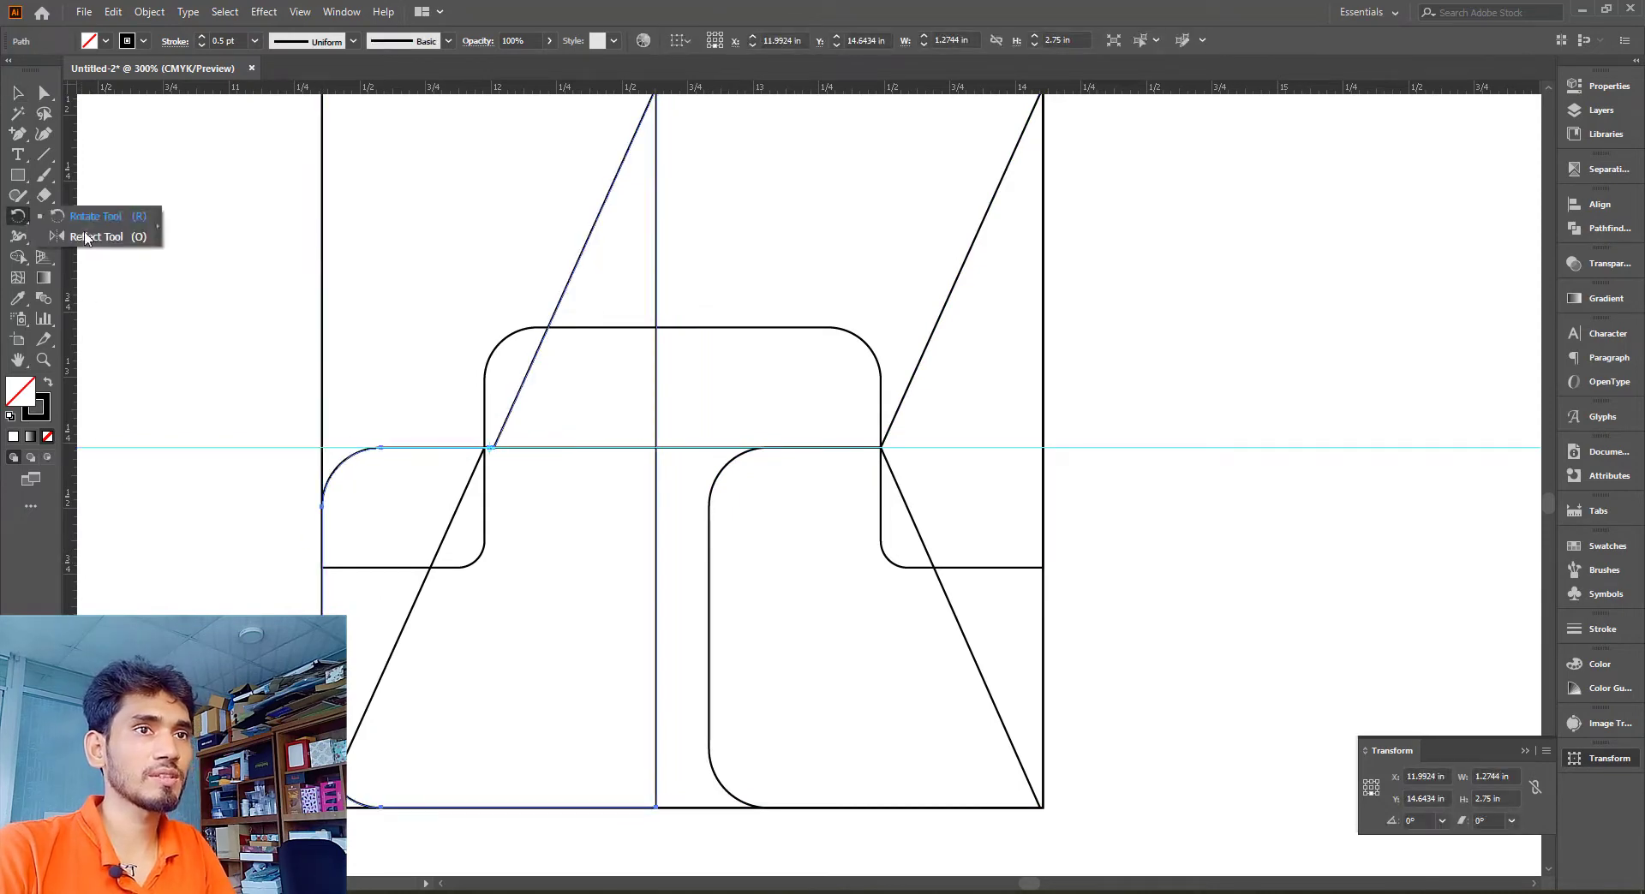
left_click(51, 236)
double_click(27, 213)
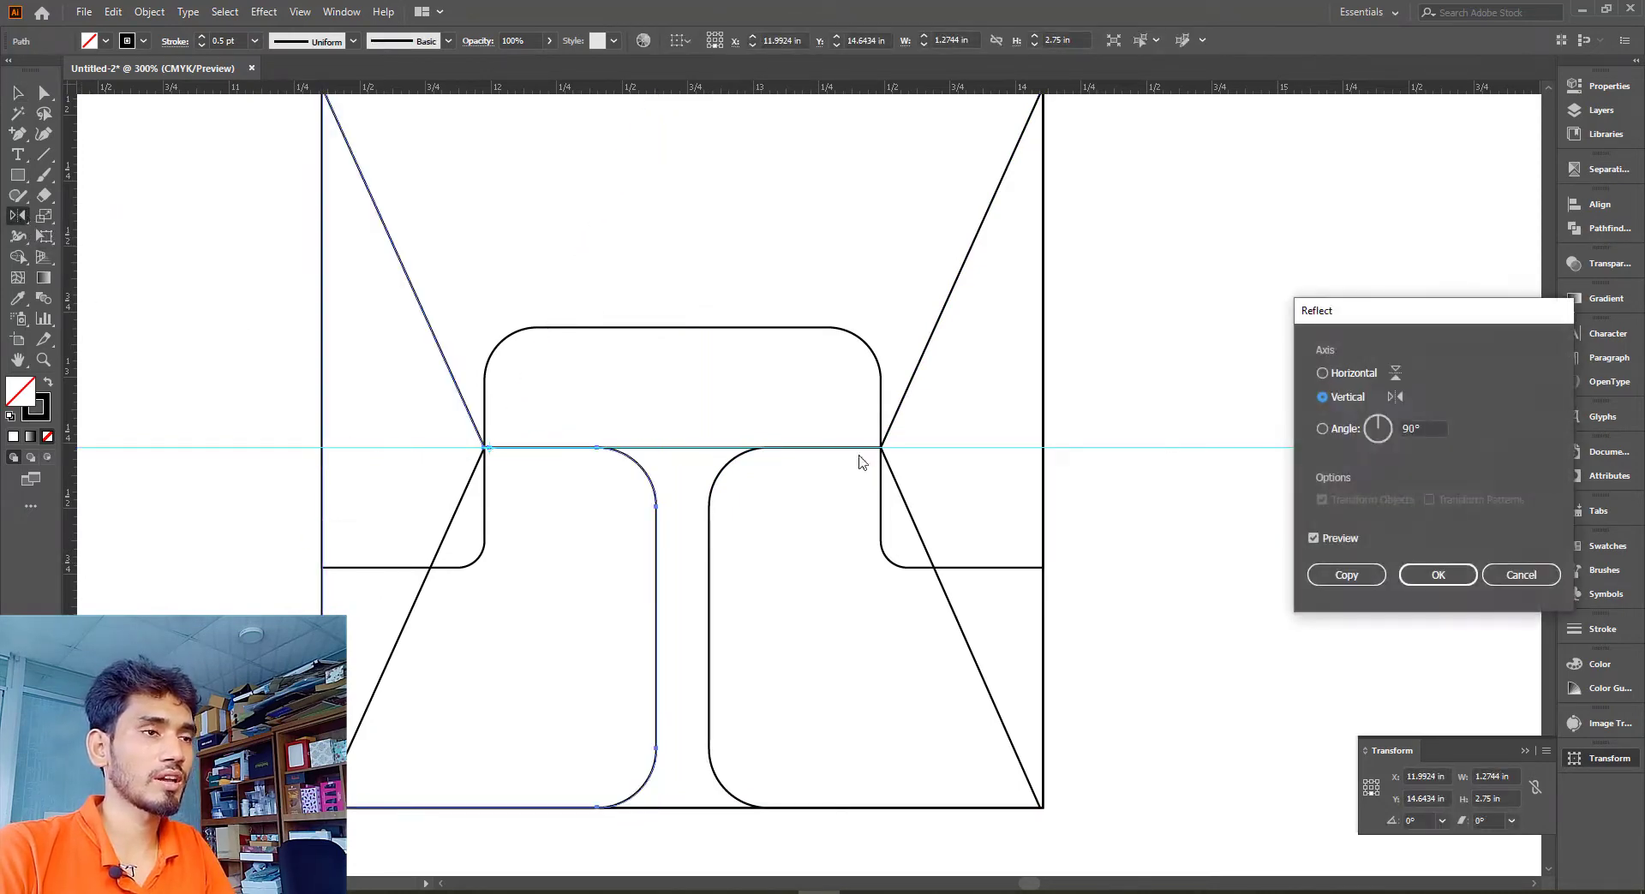
left_click(1526, 581)
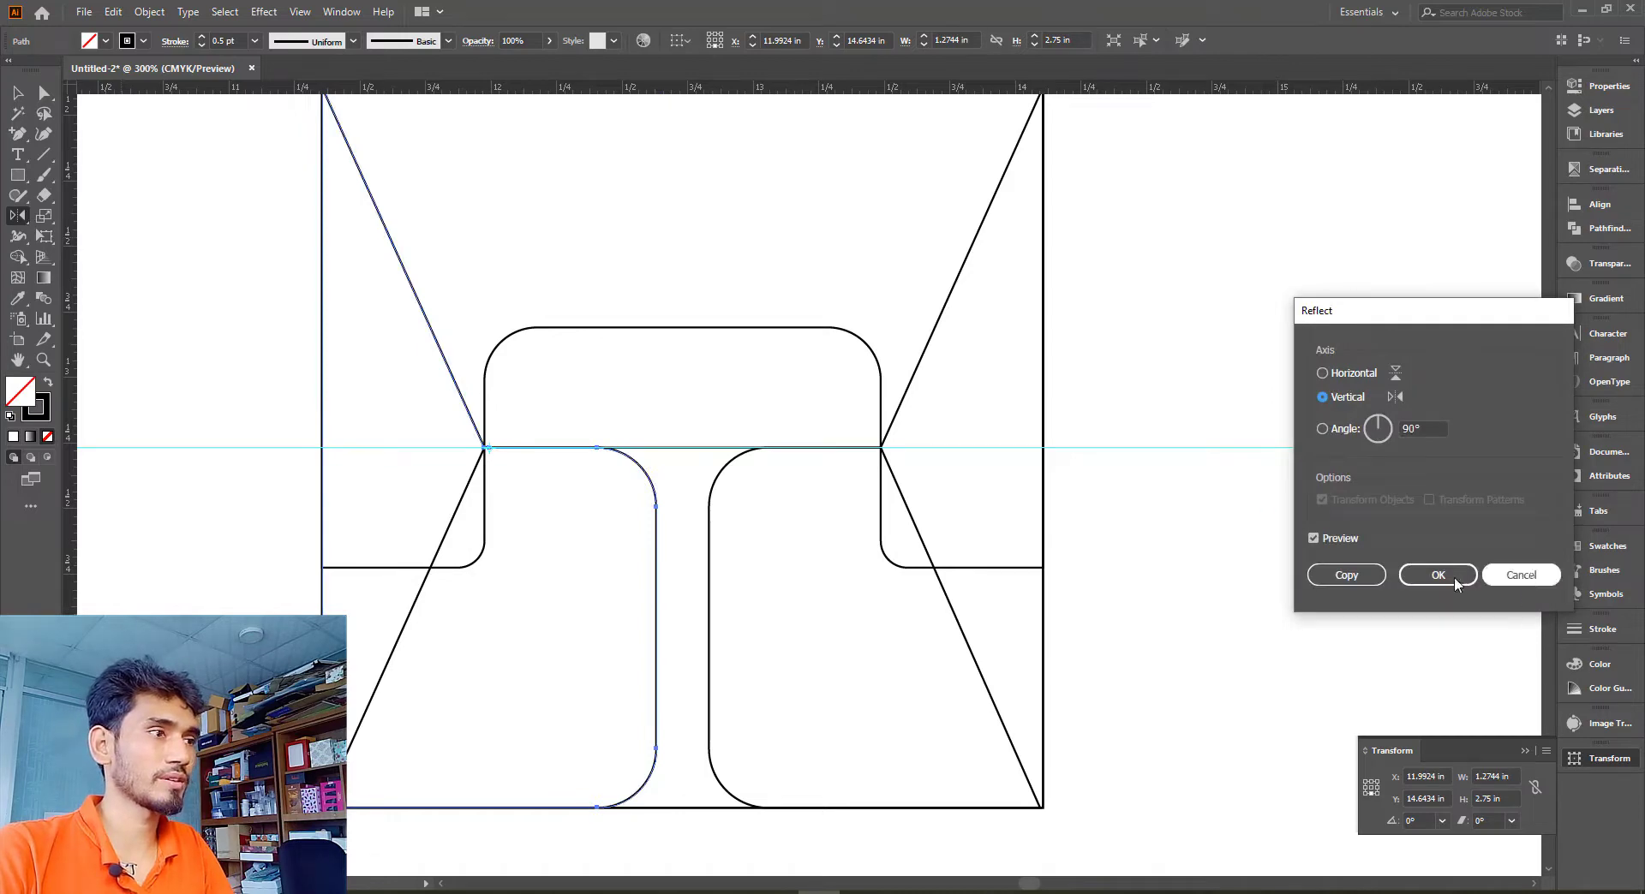
left_click(1521, 575)
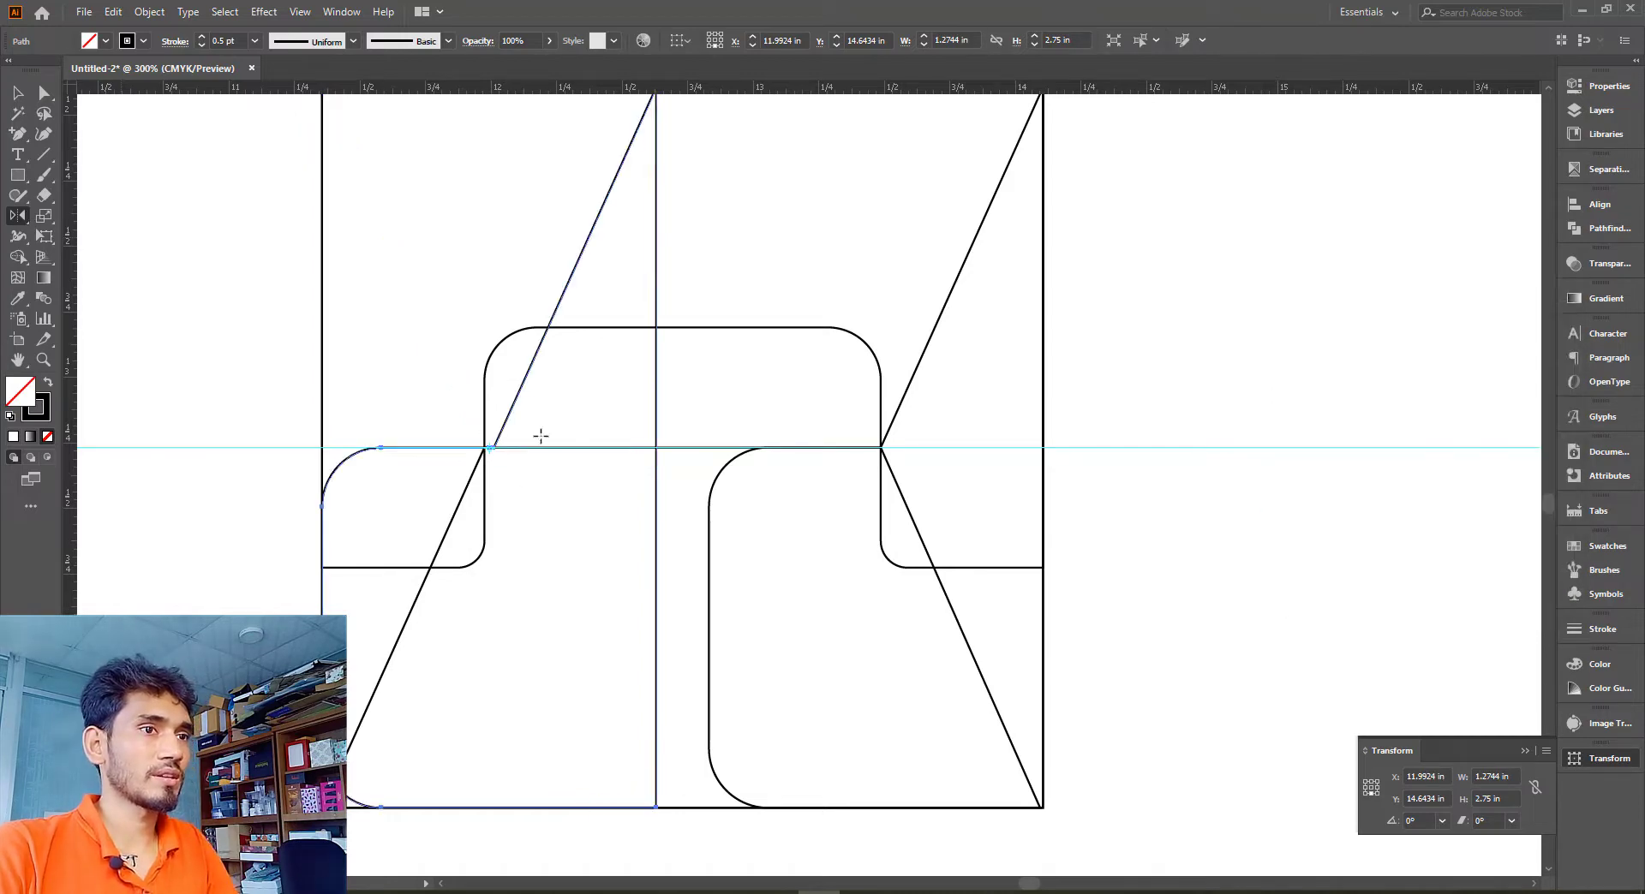
double_click(22, 215)
left_click(1463, 569)
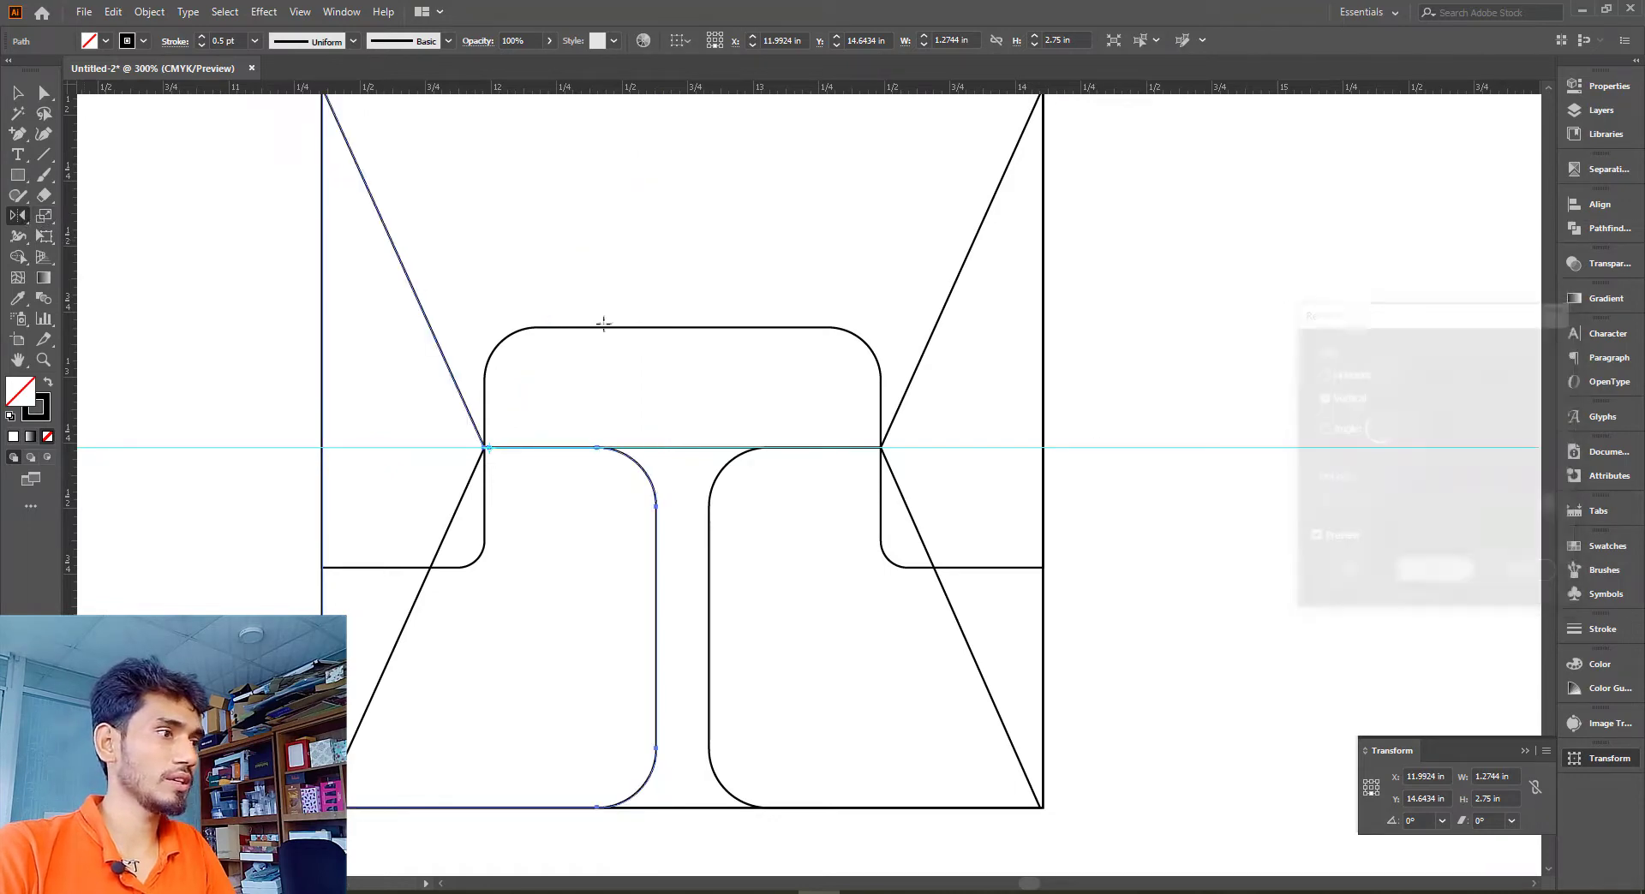
left_click(17, 92)
Zoom out to show the fries artwork and place a copy of the flap above the box
left_click(477, 311)
key("ctrl+minus")
key("ctrl+minus")
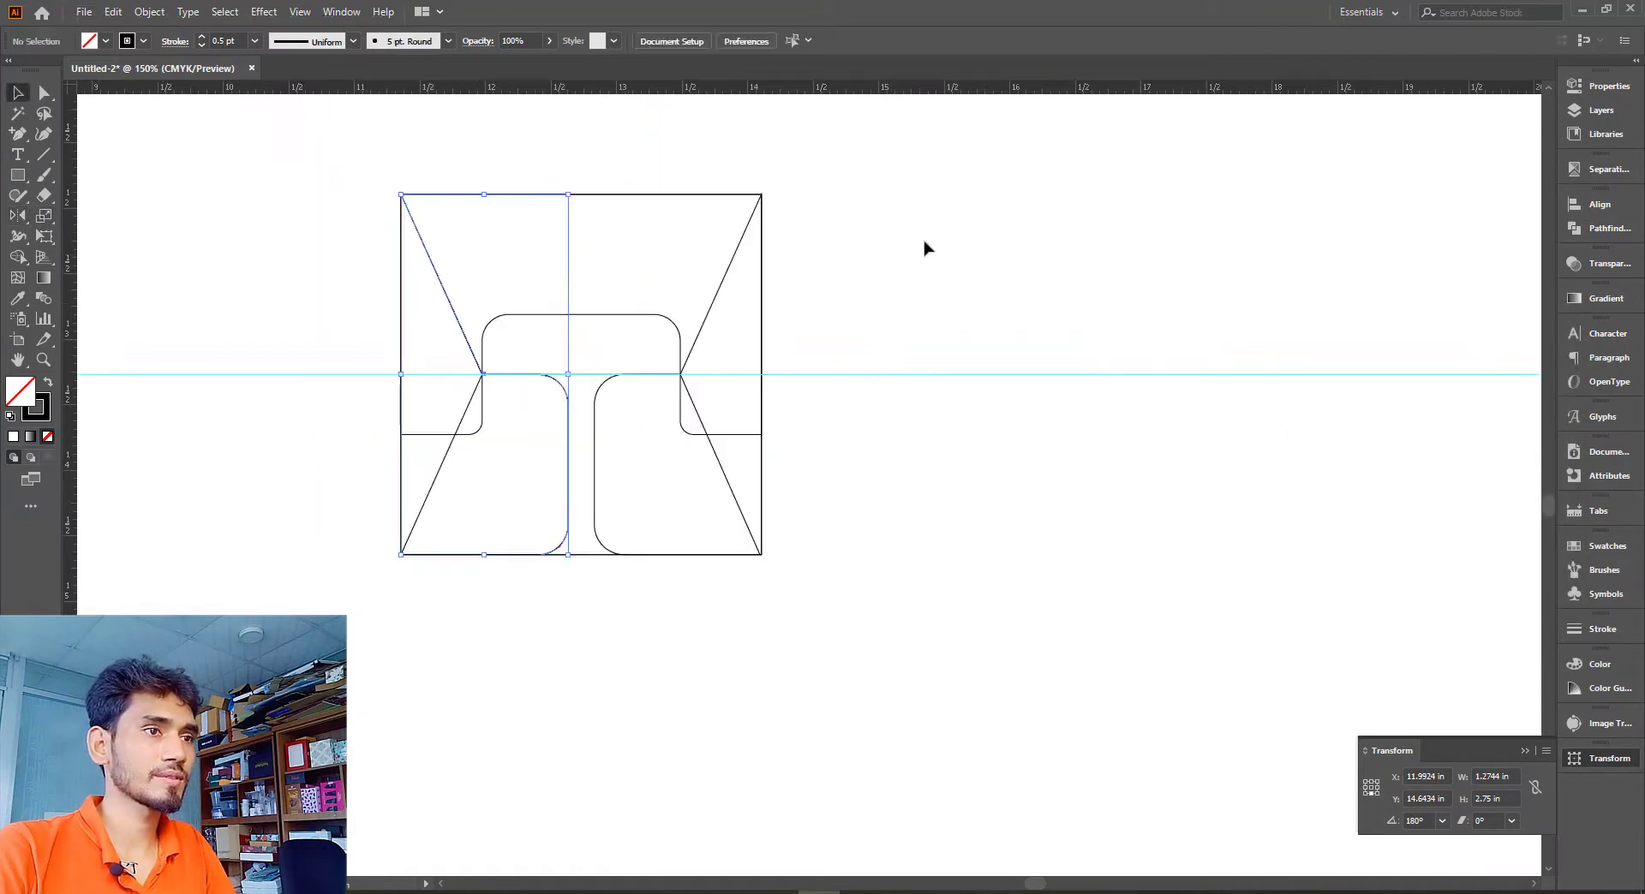
scroll(942, 300, "up", 3)
key("ctrl+minus")
key("ctrl+minus")
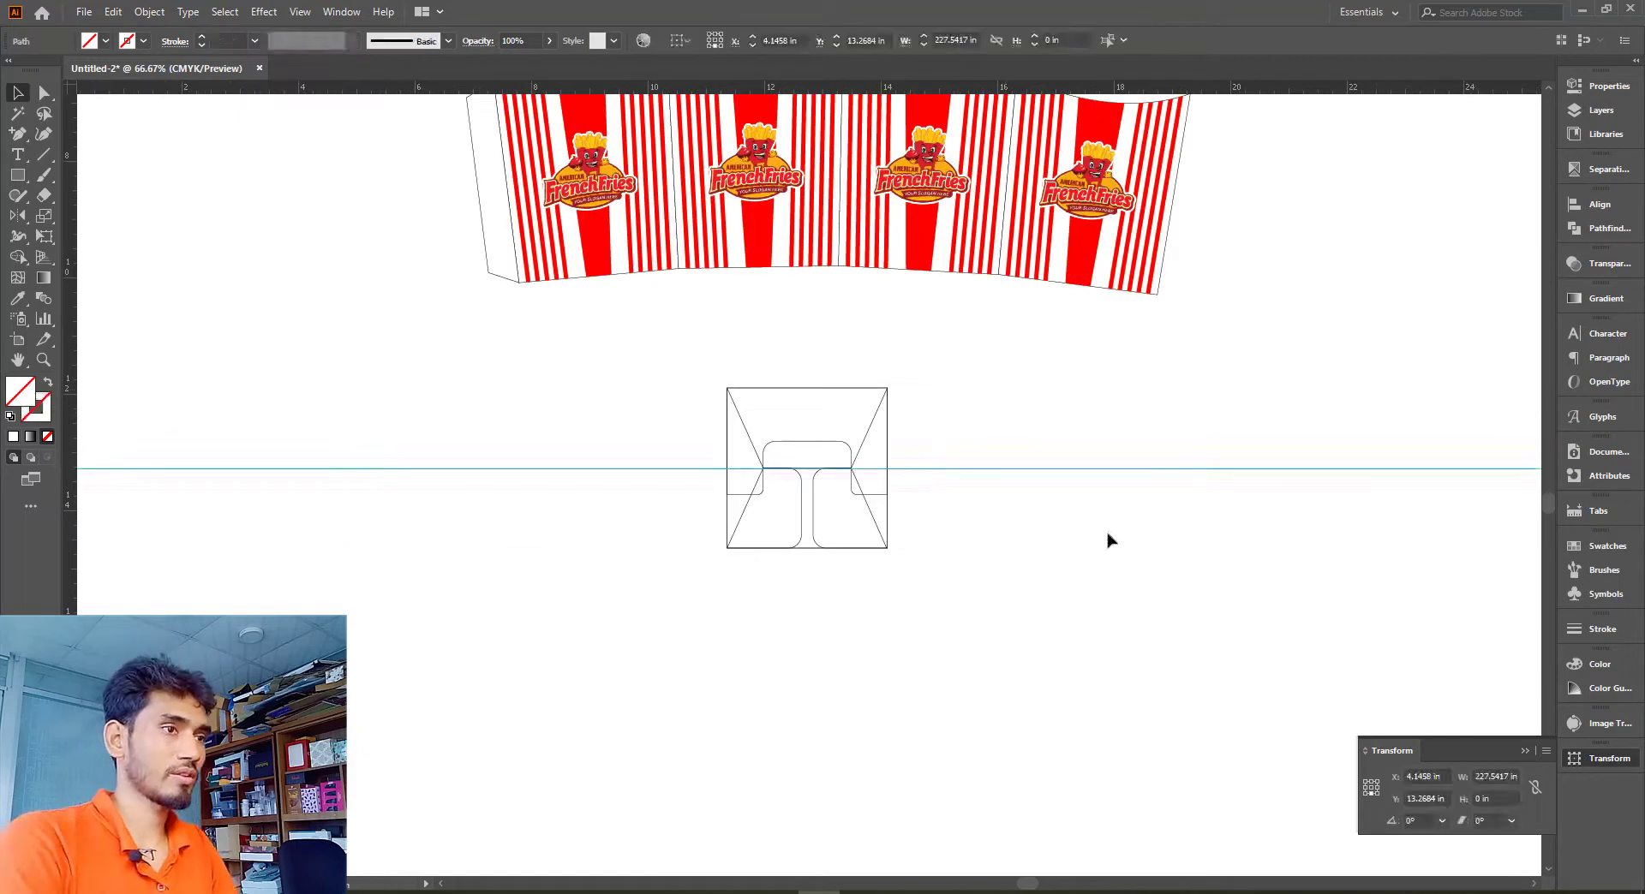
scroll(999, 518, "up", 3)
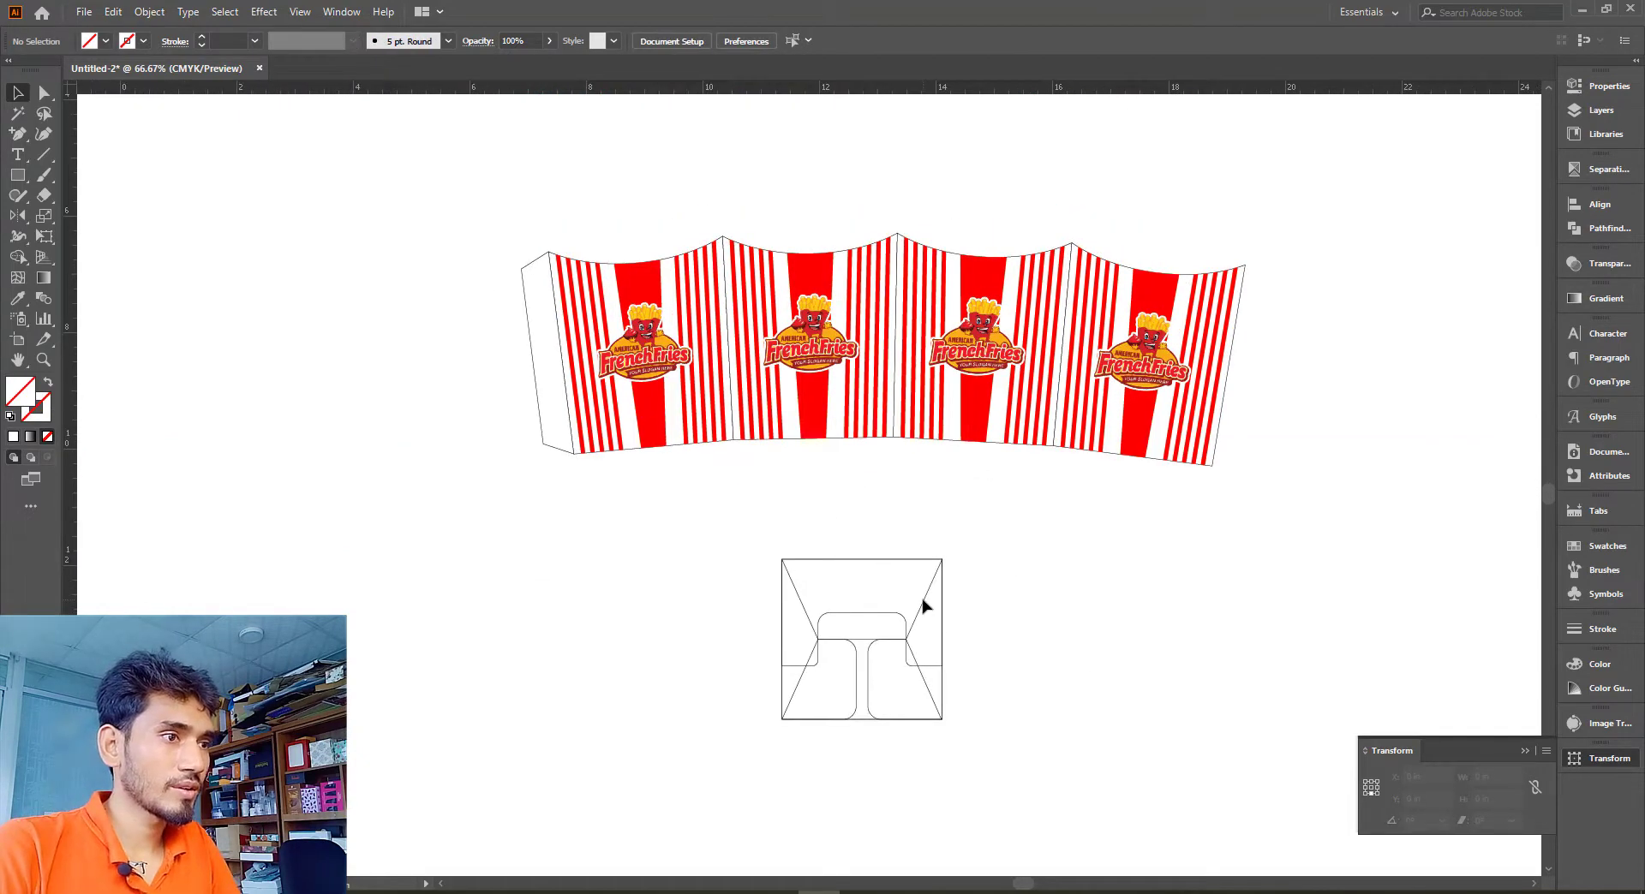
left_click_drag(928, 668, 880, 549)
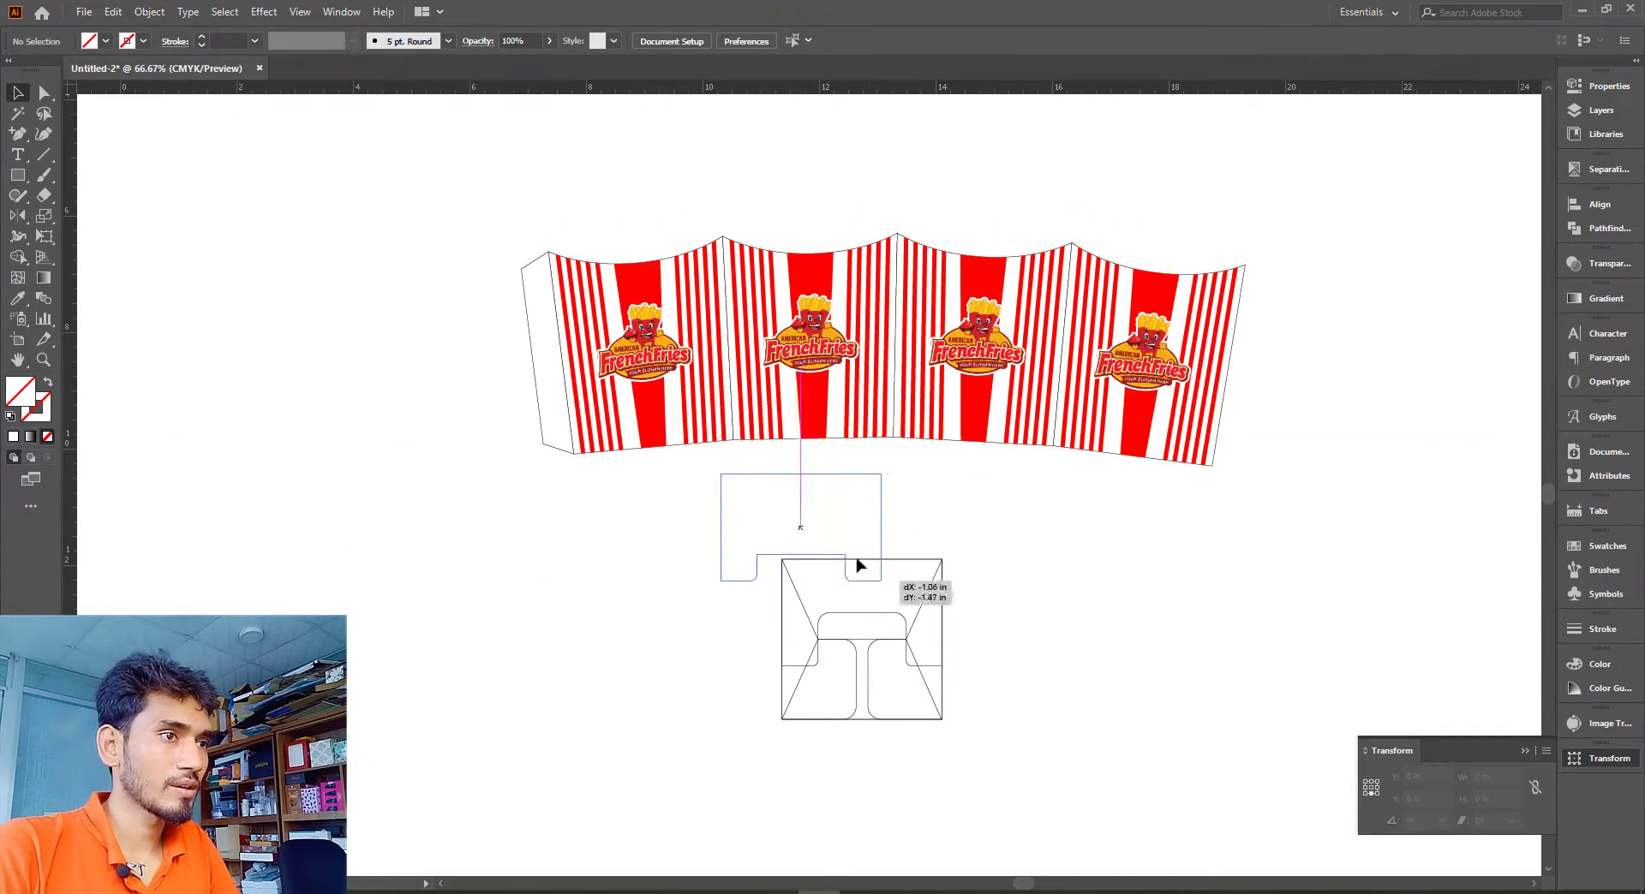
left_click(882, 484)
scroll(885, 482, "up", 2)
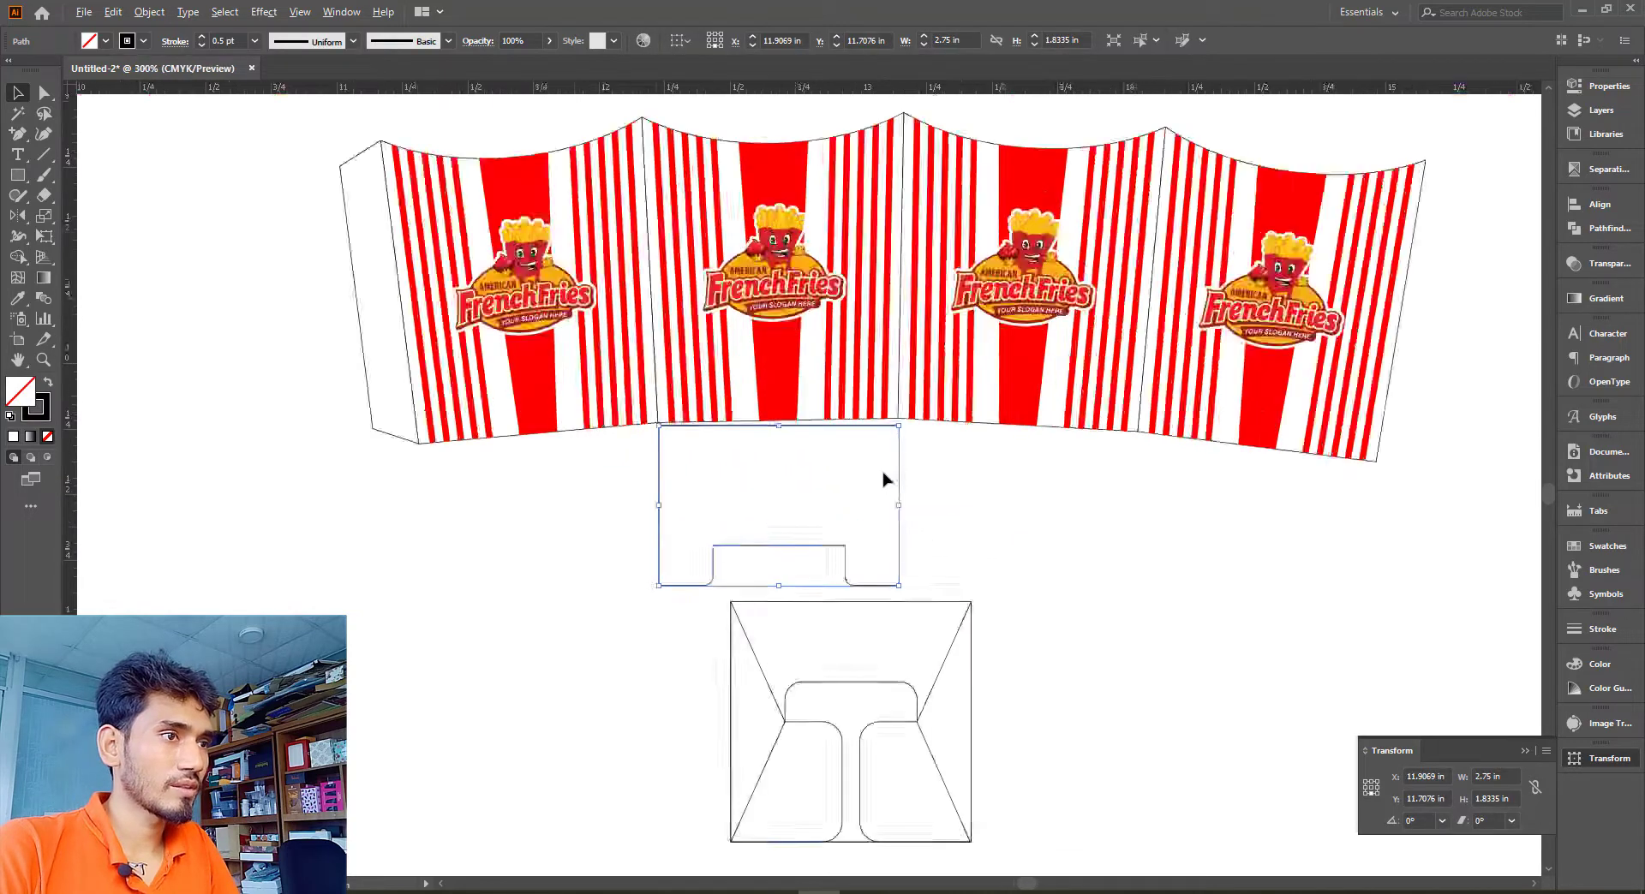
scroll(1025, 610, "up", 2)
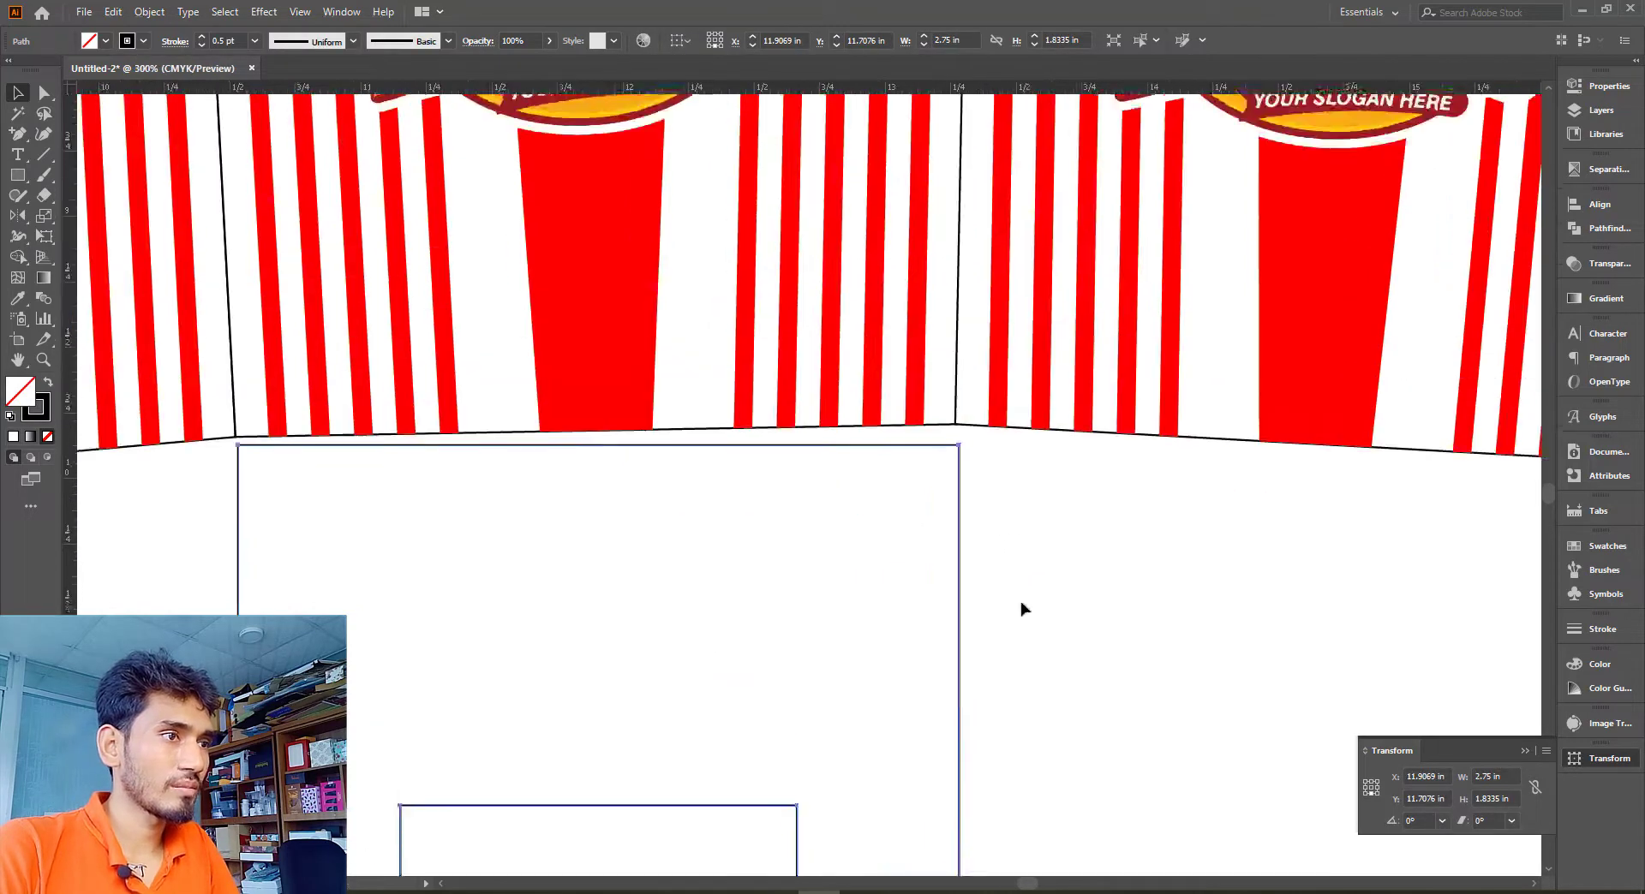
Align the flap's top to the second panel's bottom edge and rotate it 1.18°
left_click(959, 455)
left_click_drag(958, 452, 955, 429)
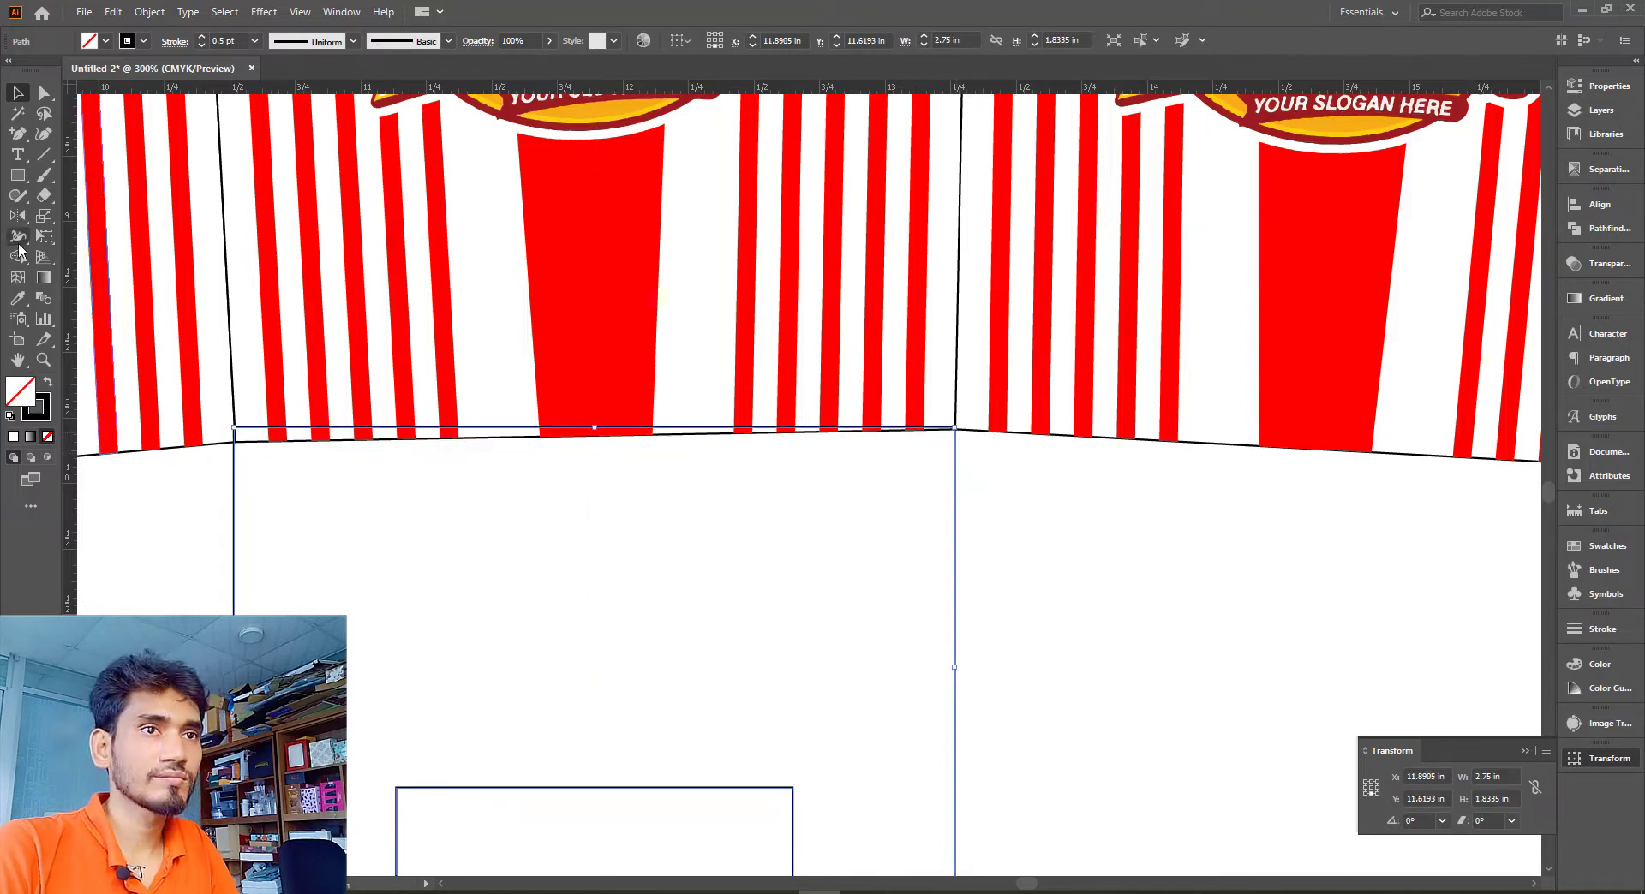
left_click(17, 215)
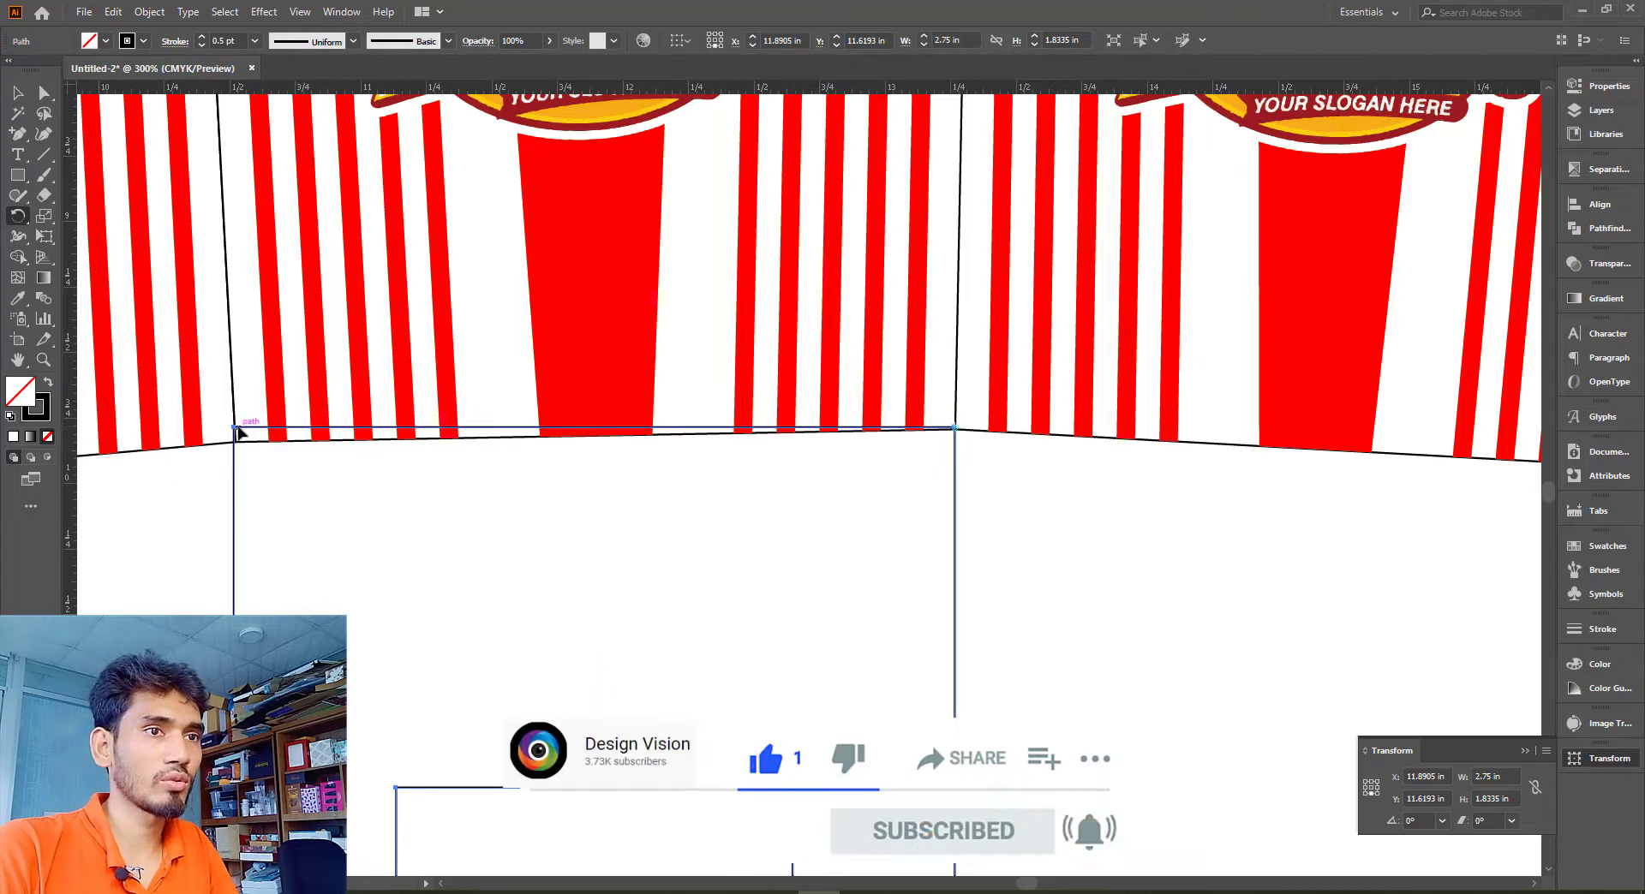
left_click_drag(239, 433, 242, 448)
scroll(475, 384, "down", 1)
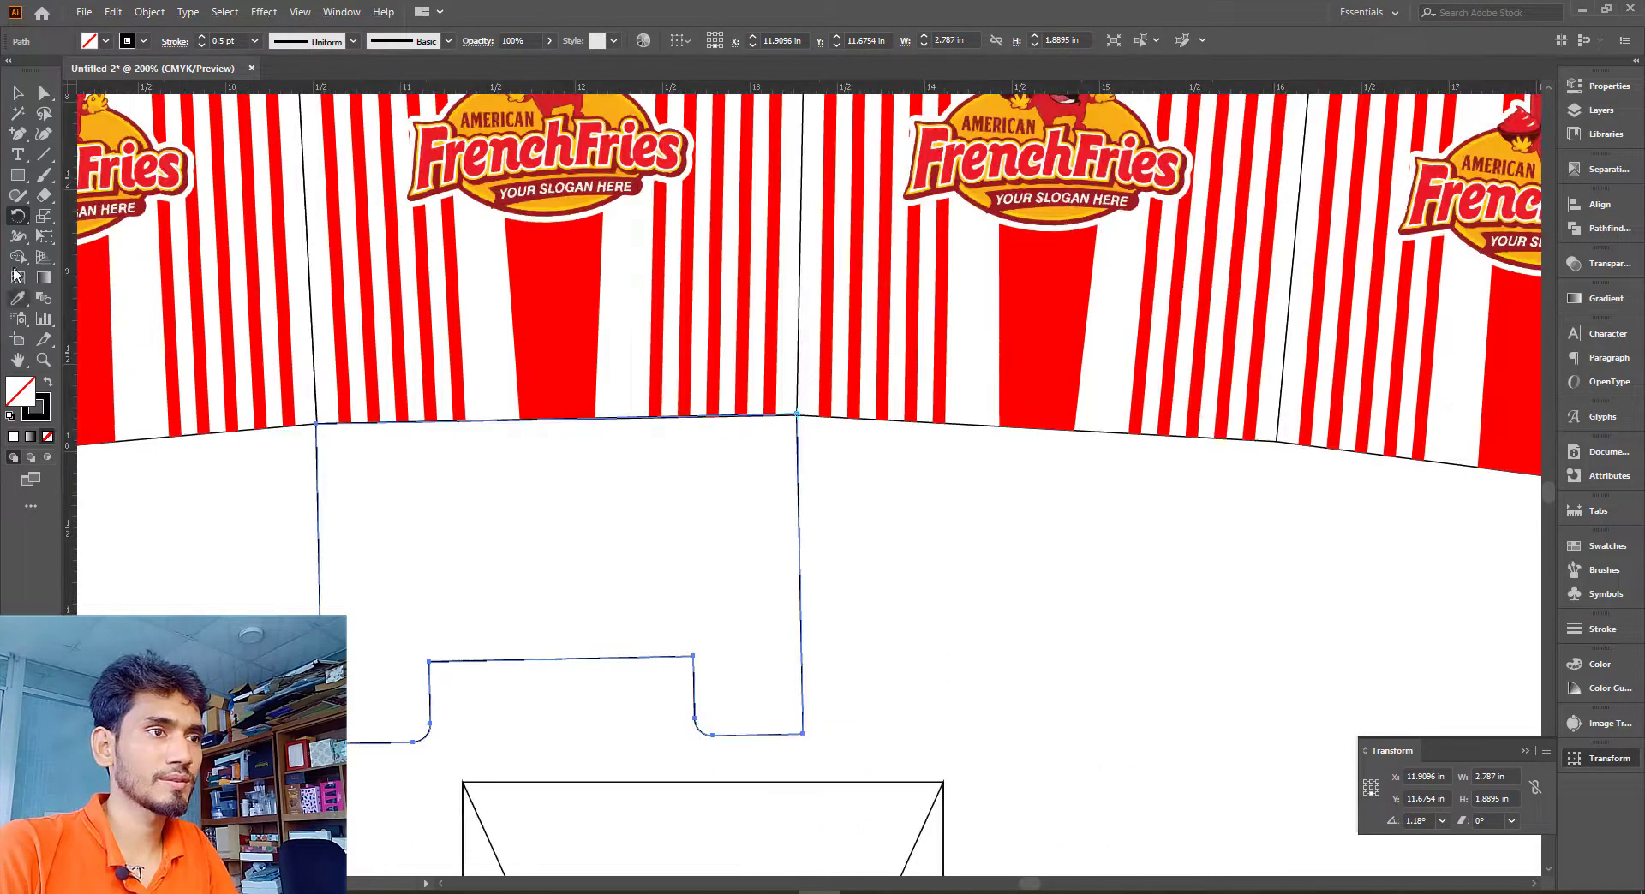
left_click(17, 92)
scroll(493, 266, "down", 3)
left_click(908, 536)
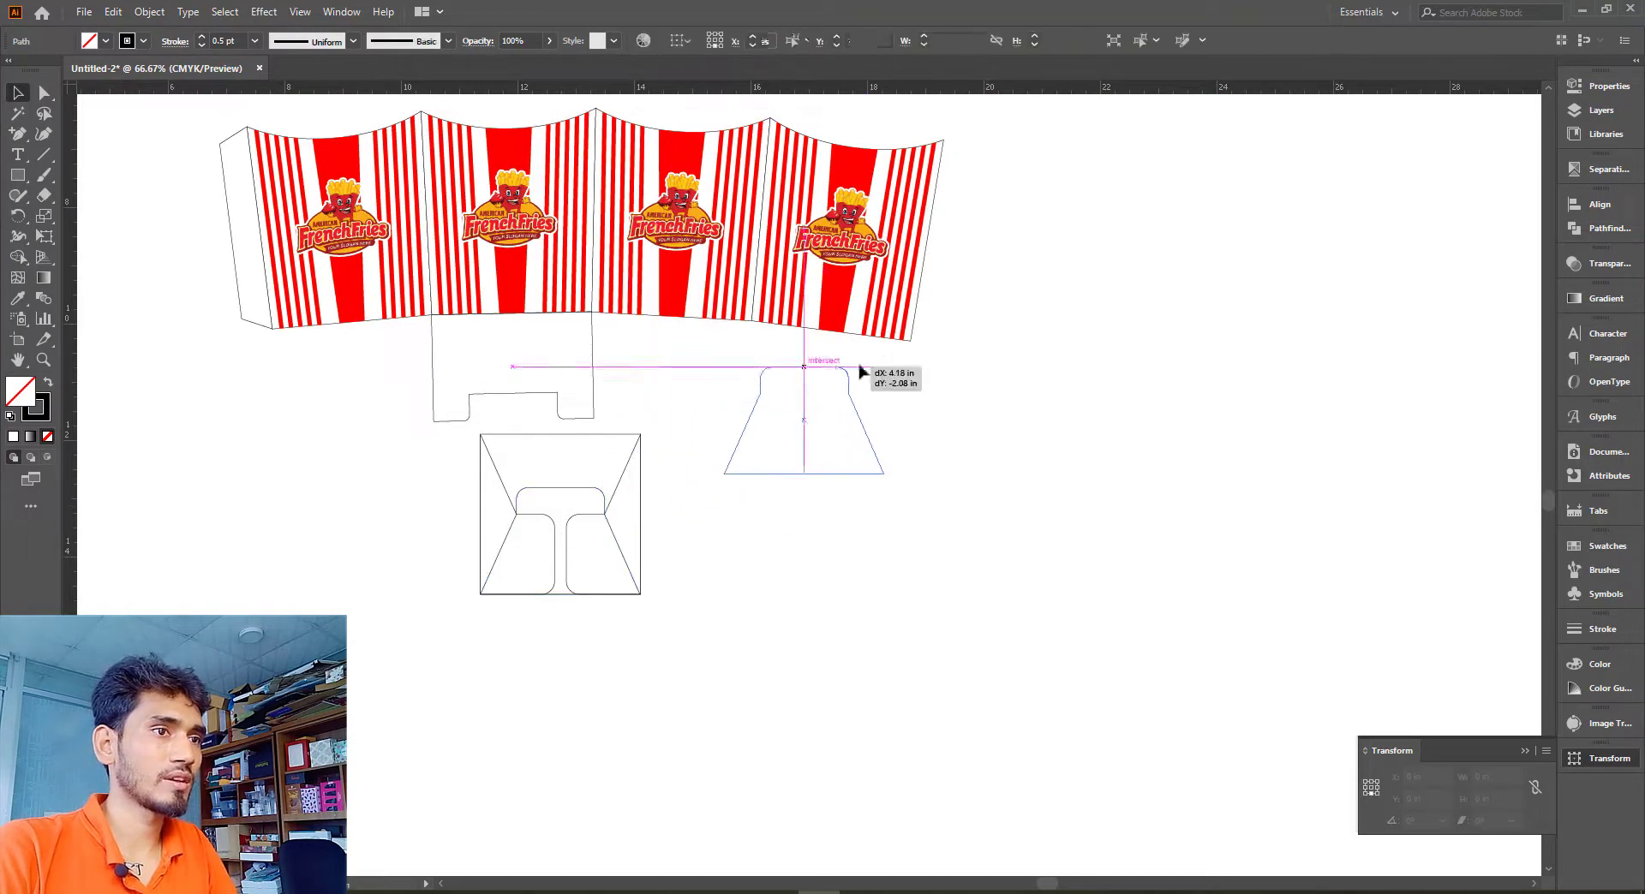
Pull the tapered piece out of the square, flip it, and snap its corner to the fourth panel
mouse_move(593, 495)
left_mouse_down()
mouse_move(838, 375)
mouse_move(809, 552)
mouse_move(715, 497)
left_mouse_up()
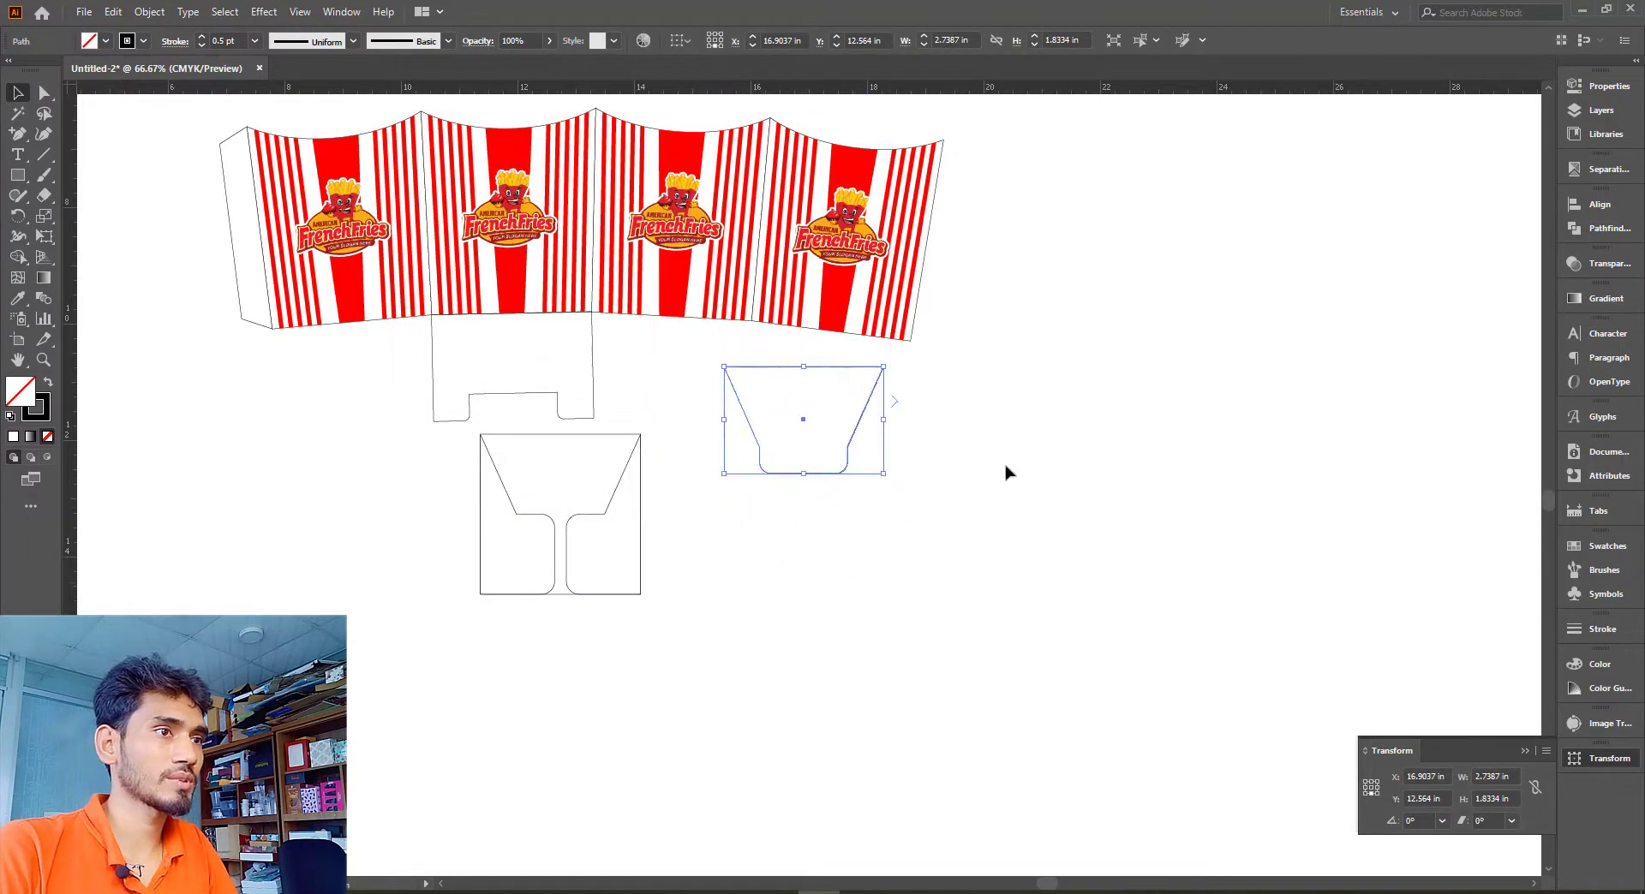
left_click(977, 411)
scroll(928, 389, "up", 3)
scroll(854, 517, "up", 1)
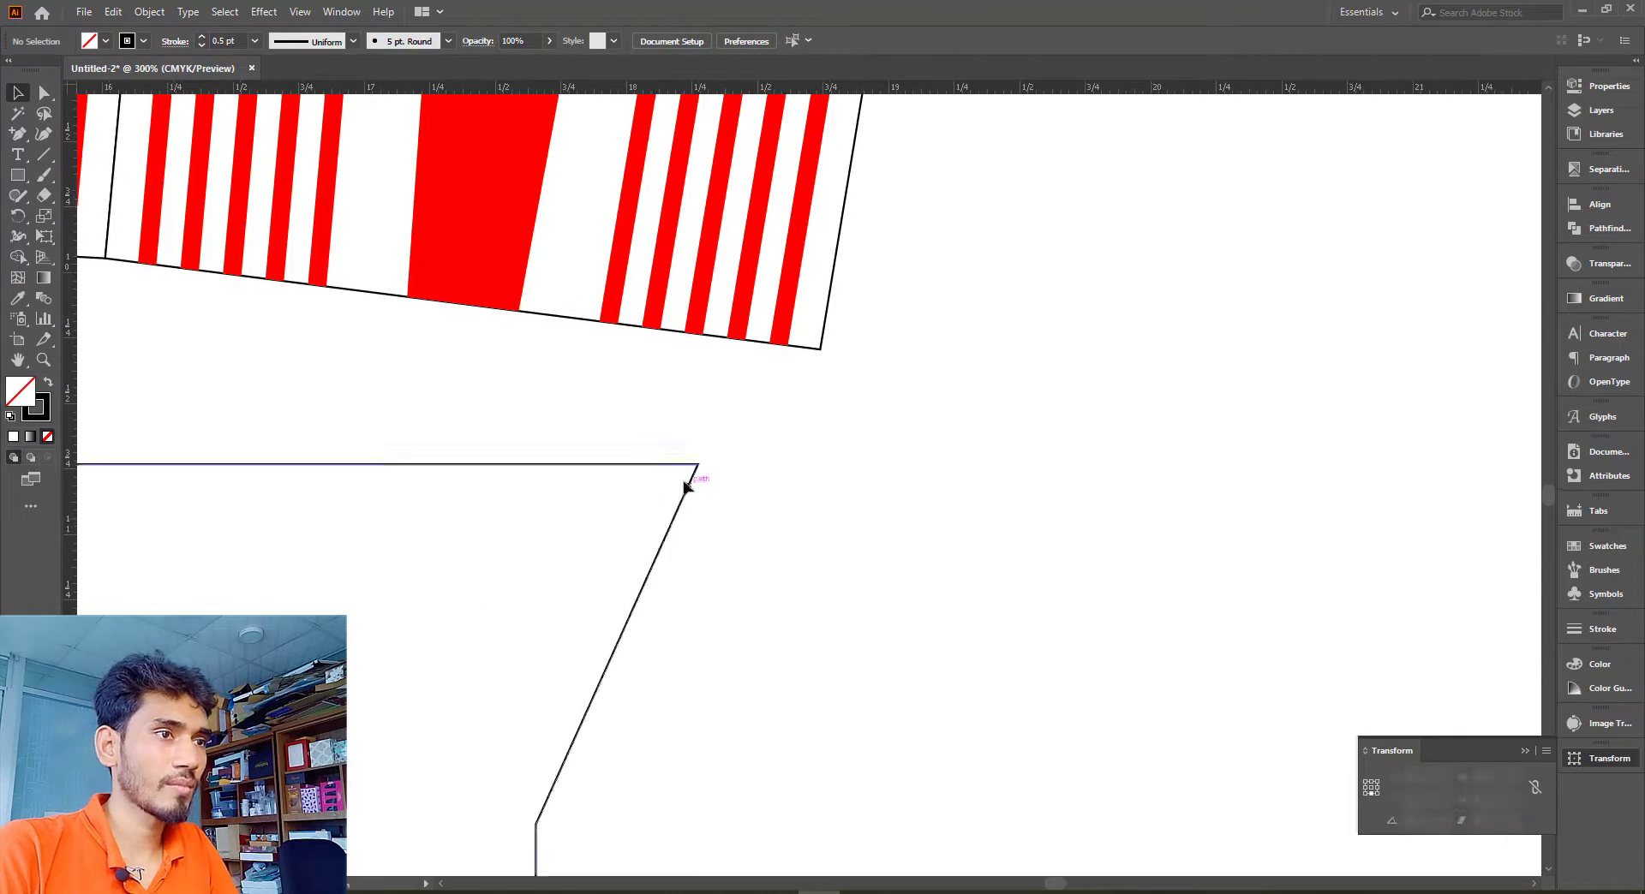
left_click_drag(693, 493, 811, 375)
Rotate the tapered flap to follow the fourth panel's slanted bottom edge
key("r")
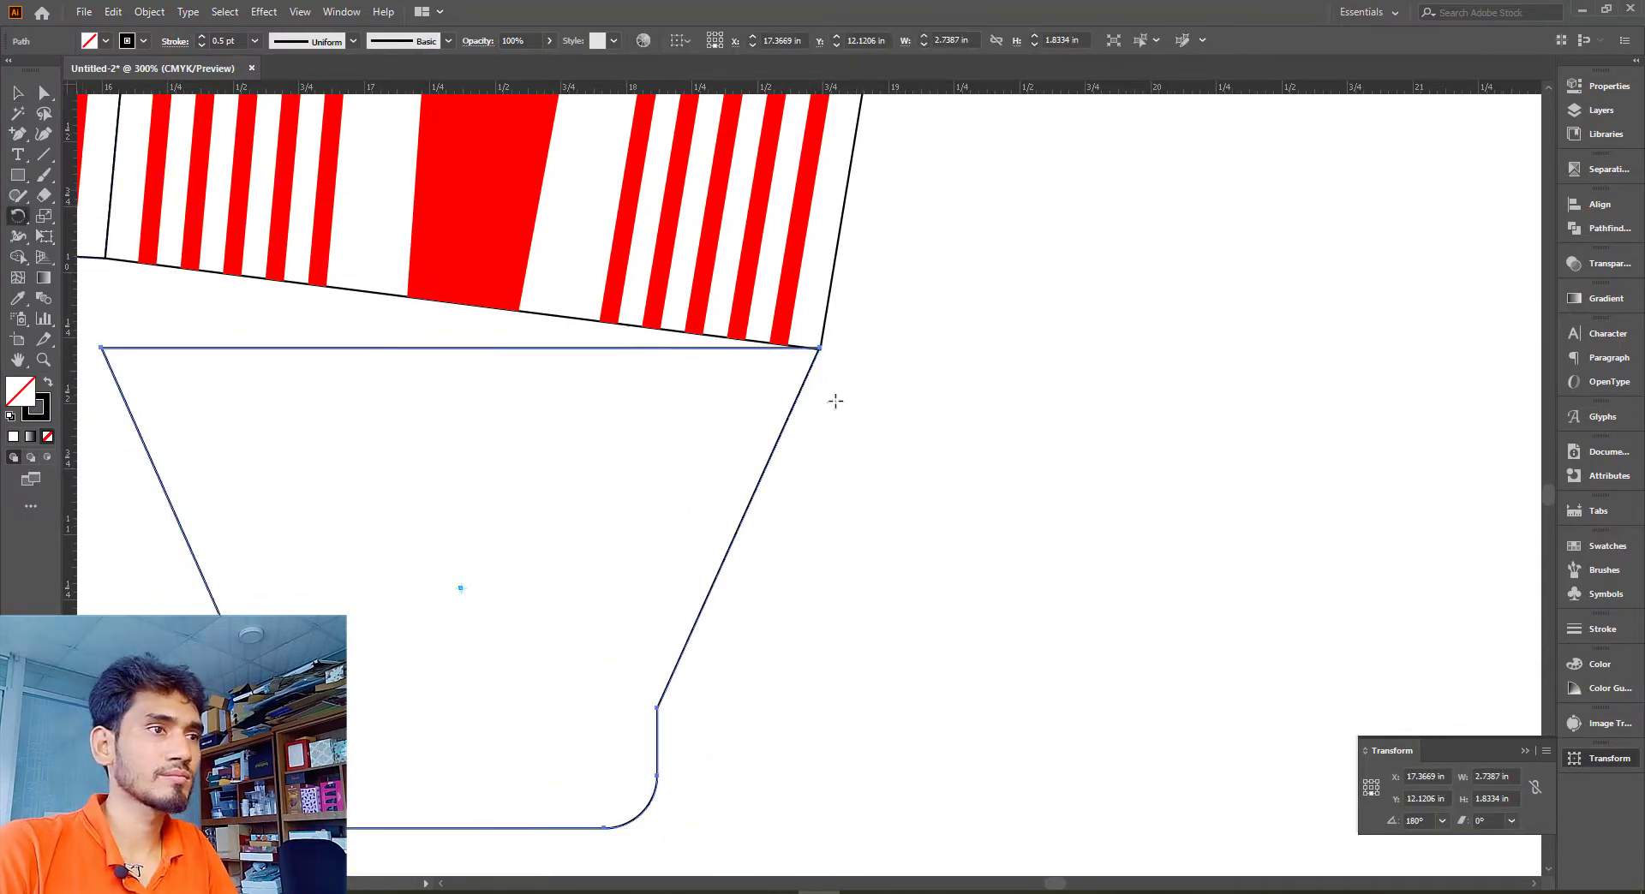
mouse_move(596, 451)
left_mouse_down()
mouse_move(769, 481)
mouse_move(664, 378)
left_mouse_up()
key("ctrl+1")
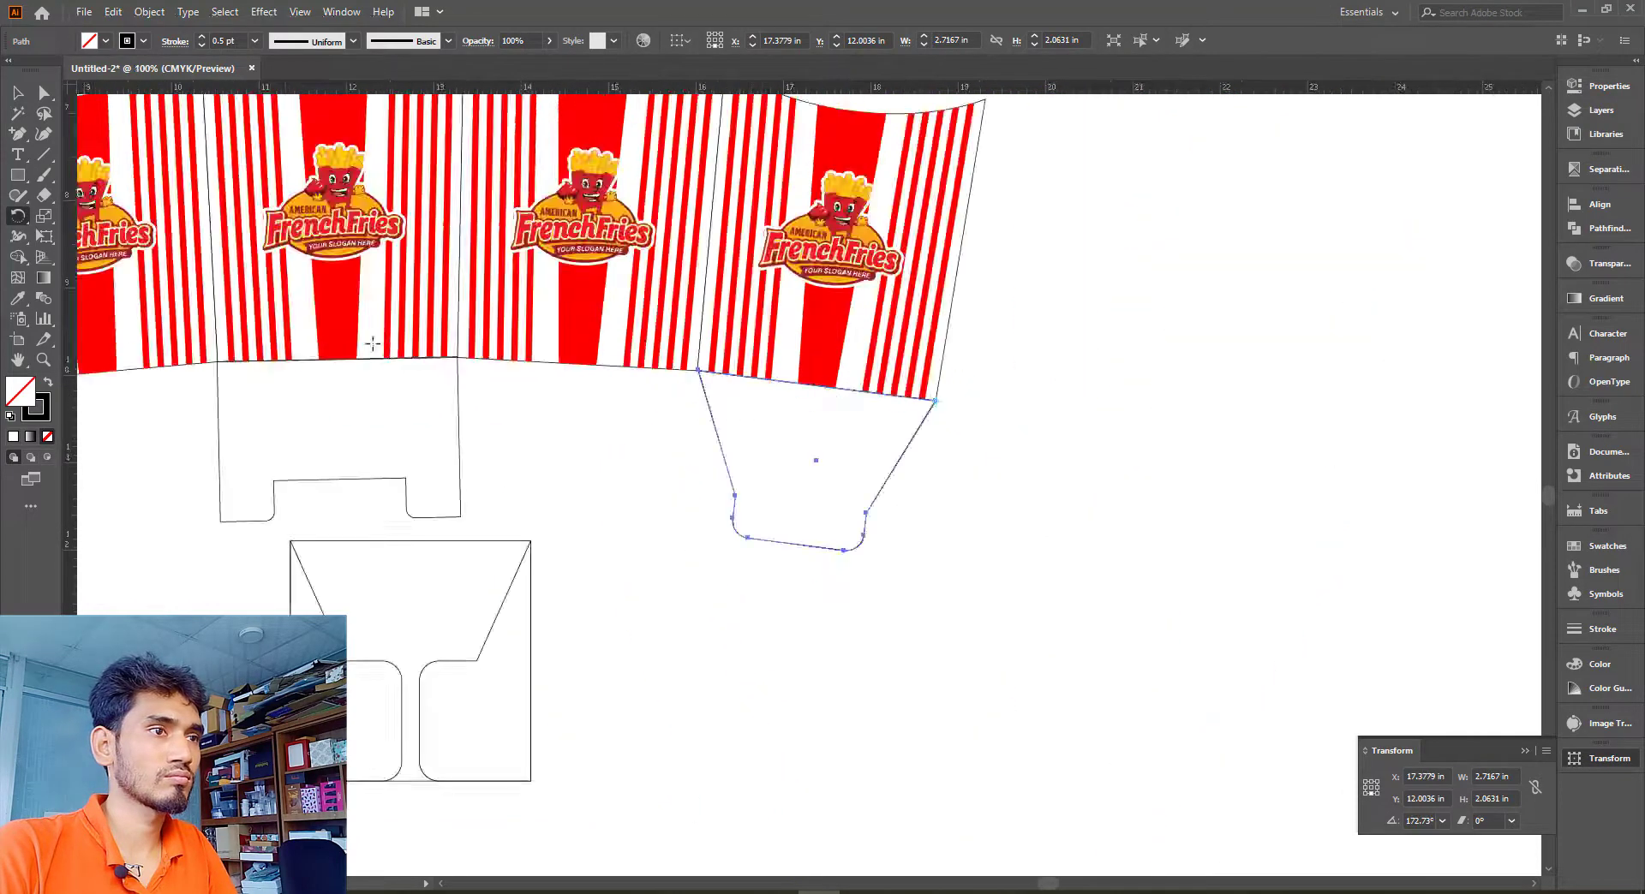
left_click(542, 538)
left_click_drag(502, 623, 758, 734)
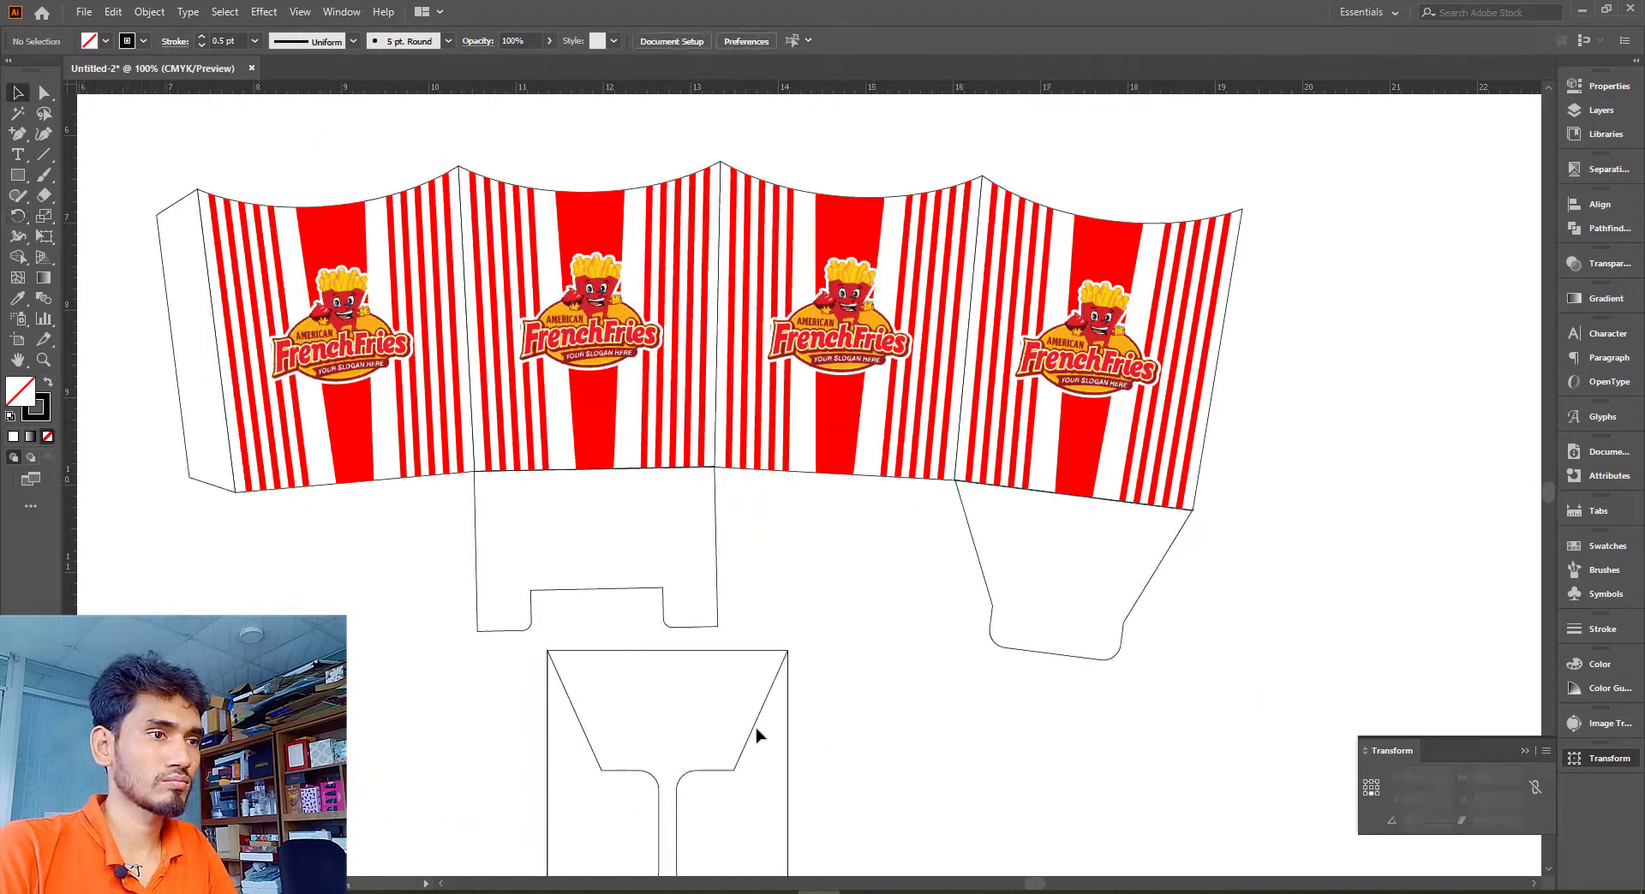
left_click(753, 725)
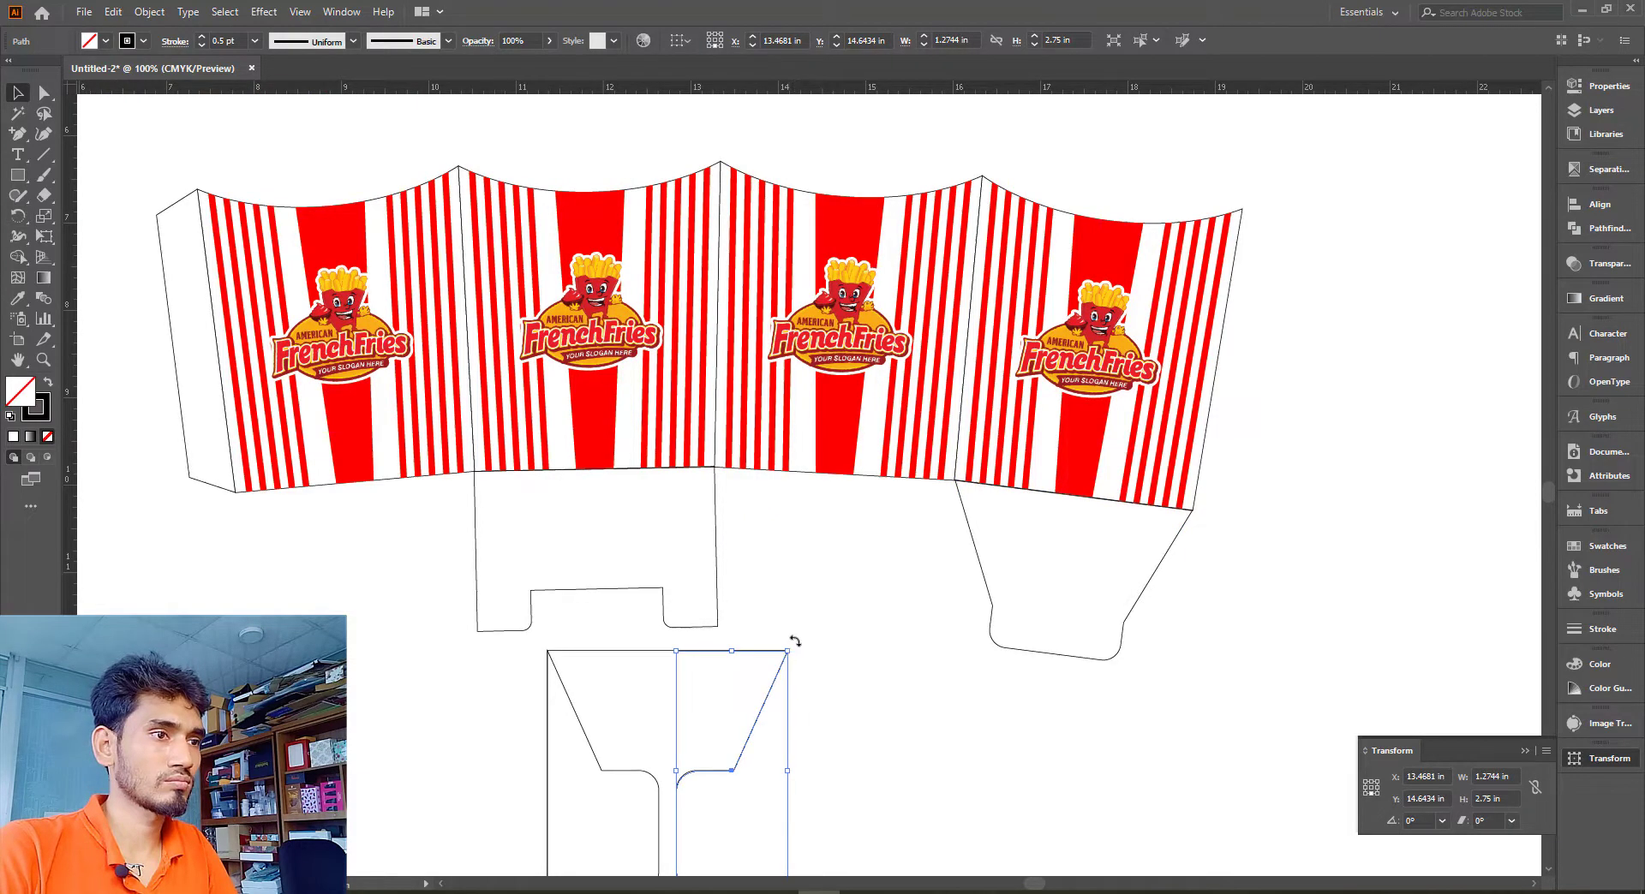
Turn the right-half piece 90° and snap it to the corner beneath the third panel
mouse_move(795, 641)
left_mouse_down()
mouse_move(845, 750)
mouse_move(953, 510)
left_mouse_up()
left_click(852, 747)
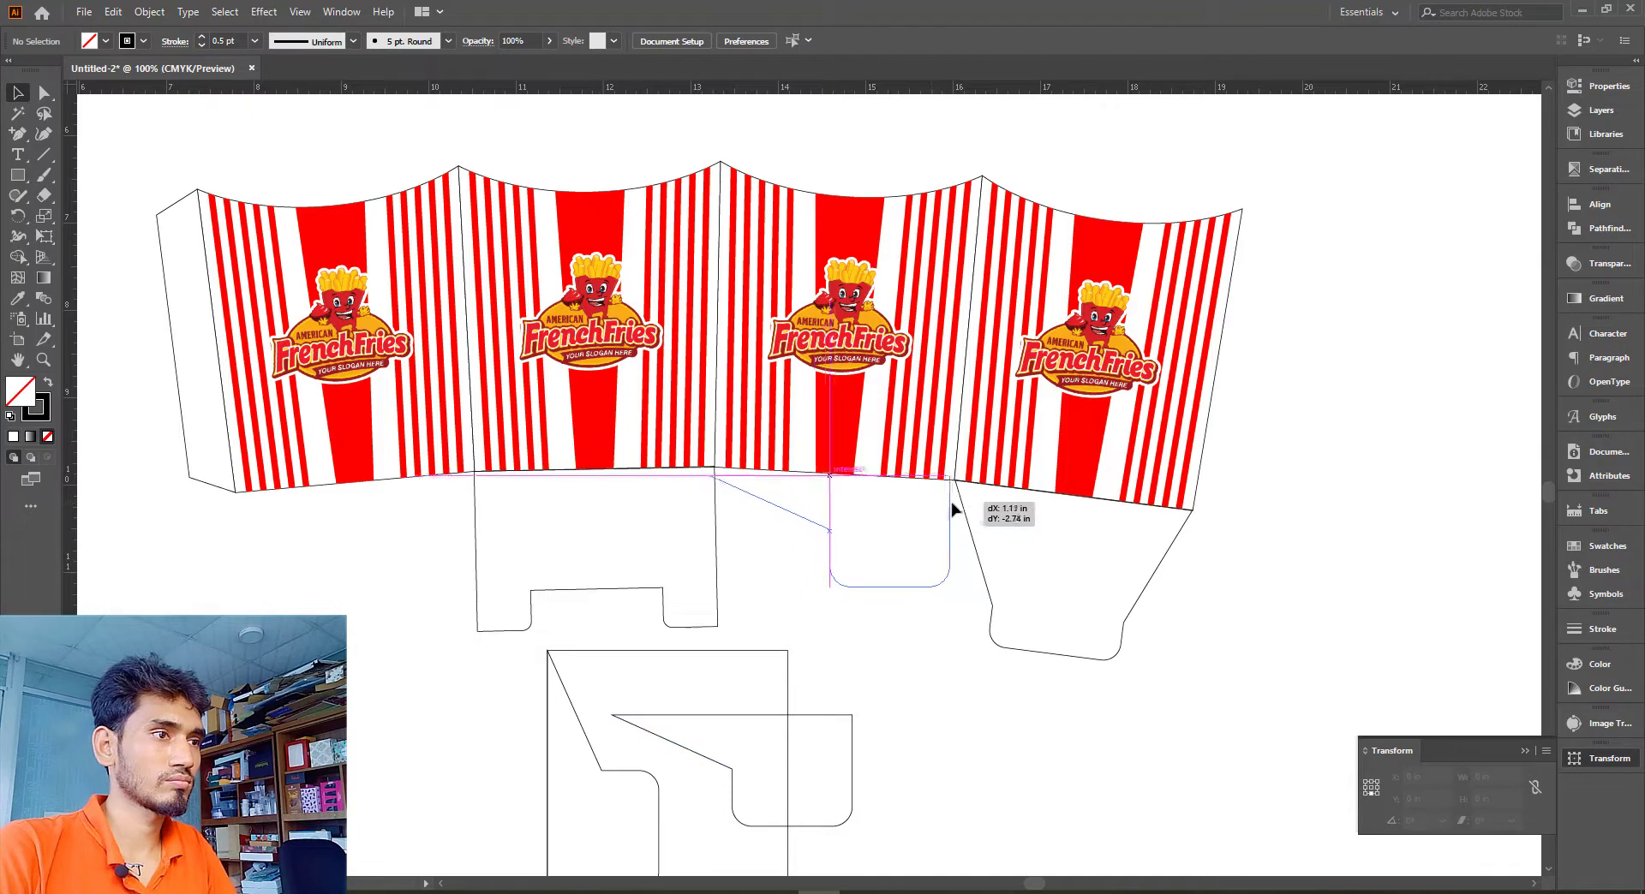
left_click_drag(953, 511, 958, 517)
scroll(958, 517, "up", 7)
left_click(999, 604)
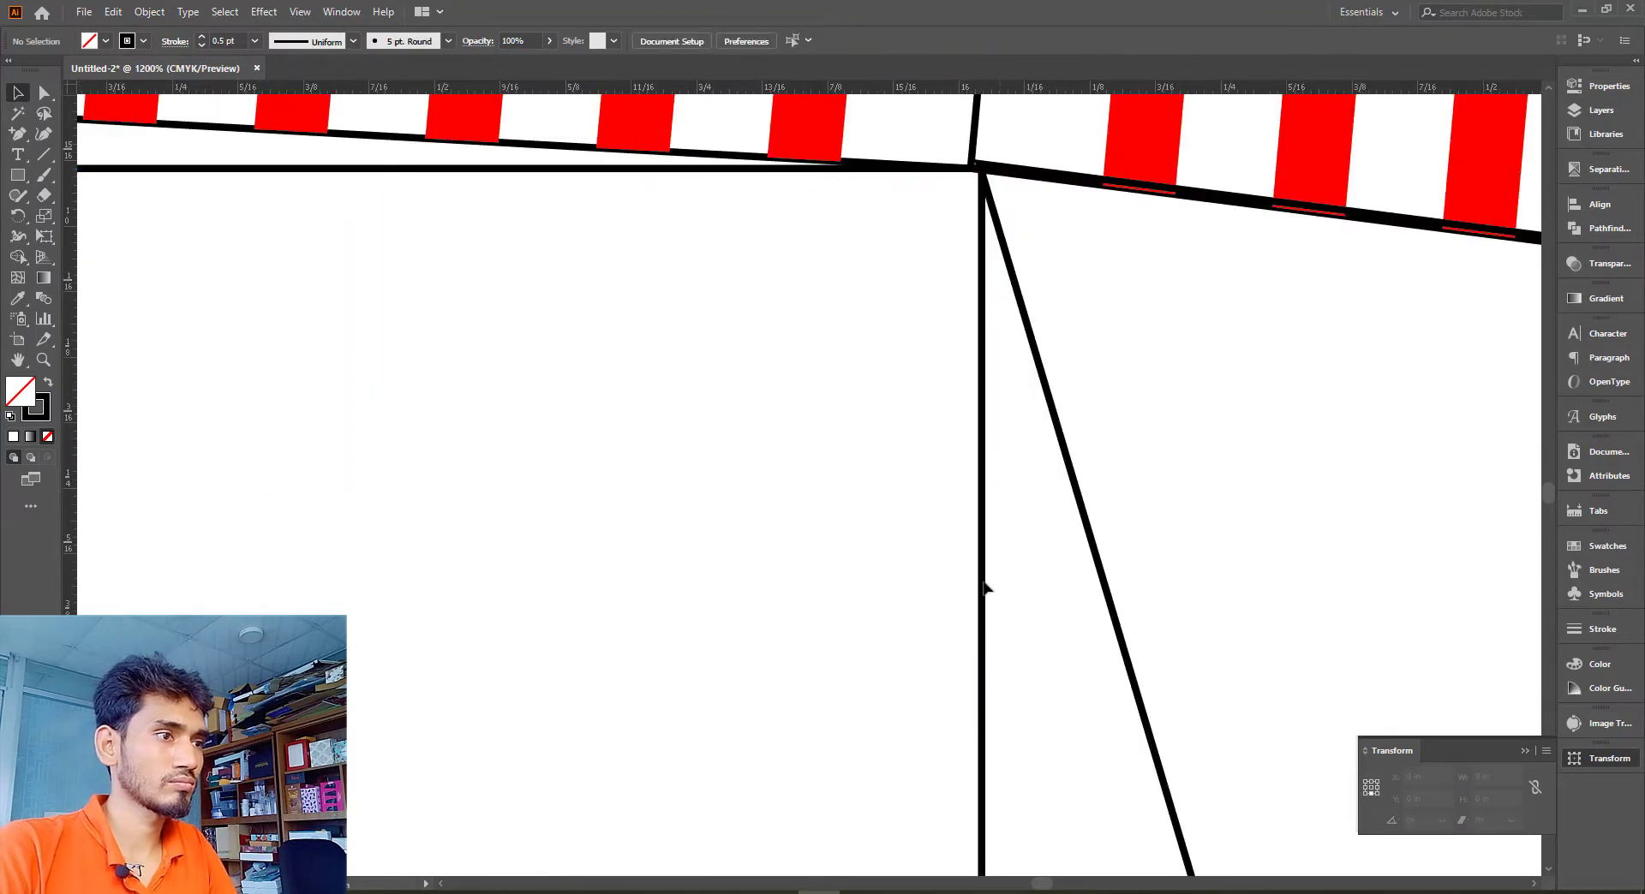
left_click_drag(981, 584, 977, 589)
scroll(1001, 598, "down", 2)
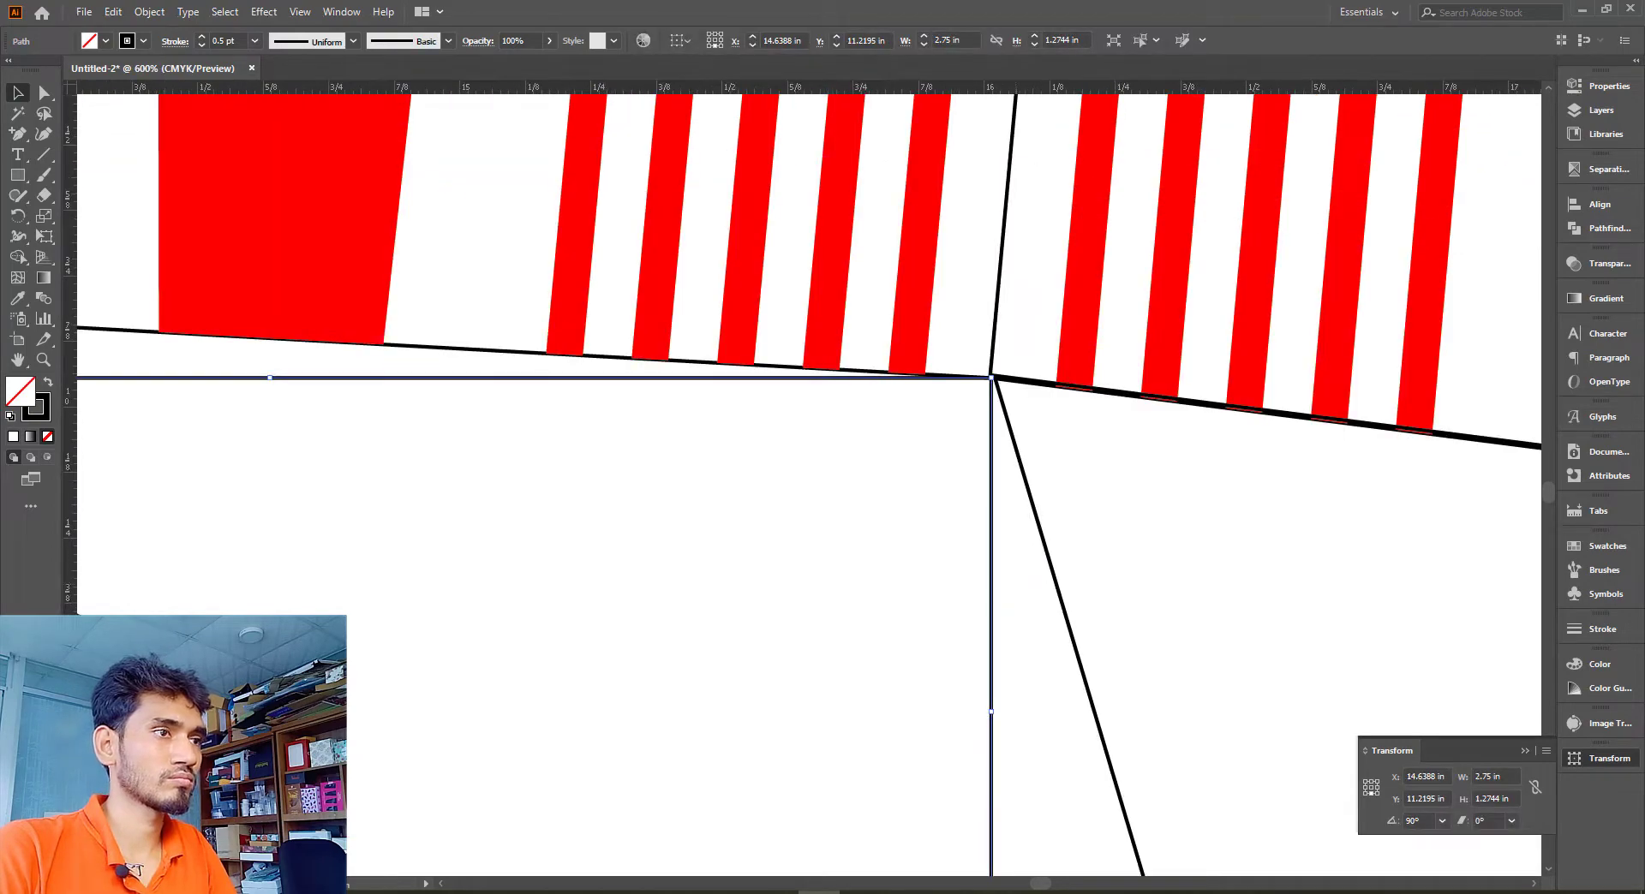
Rotate the flap to 86.7° so it follows the third panel's bottom edge
key("r")
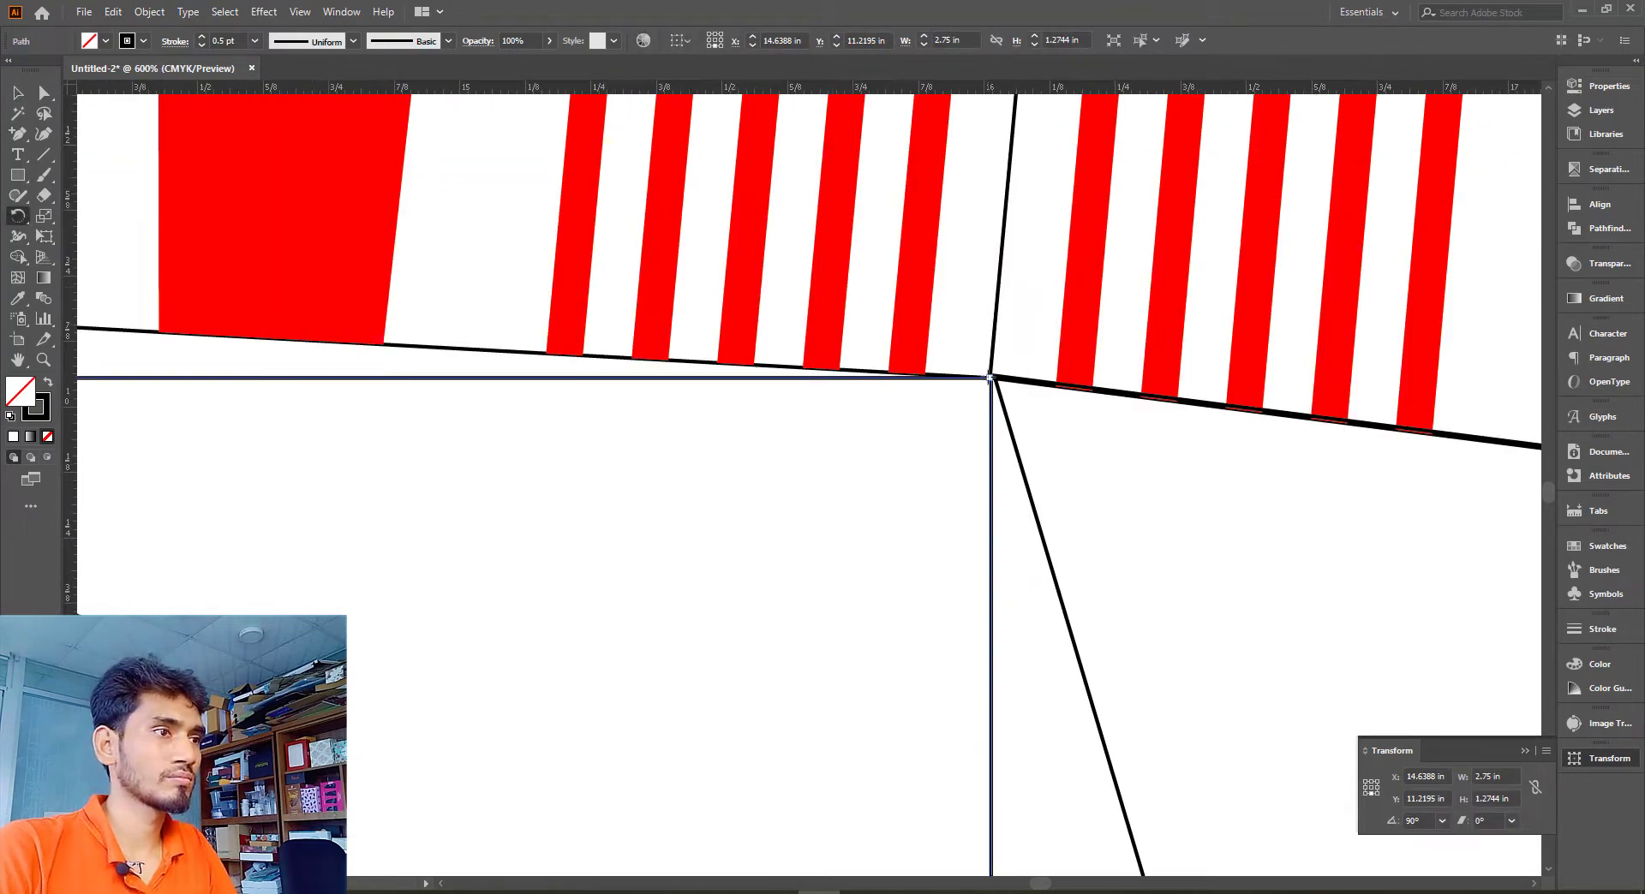
scroll(1004, 374, "down", 3)
left_click_drag(591, 403, 580, 375)
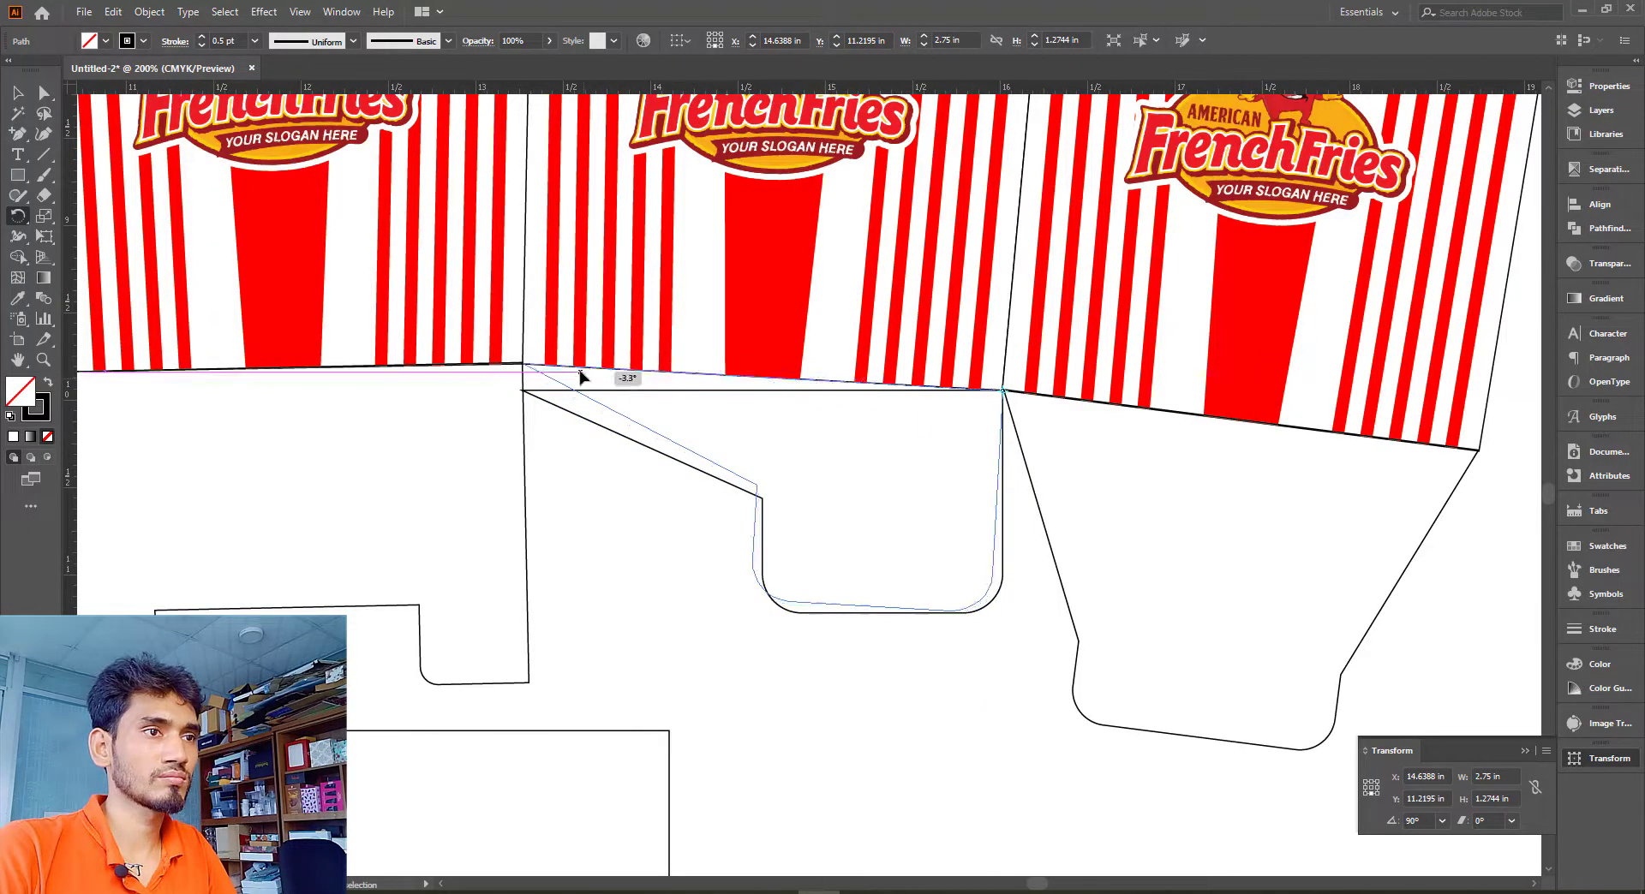
scroll(753, 421, "down", 2)
left_click(17, 91)
left_click(863, 788)
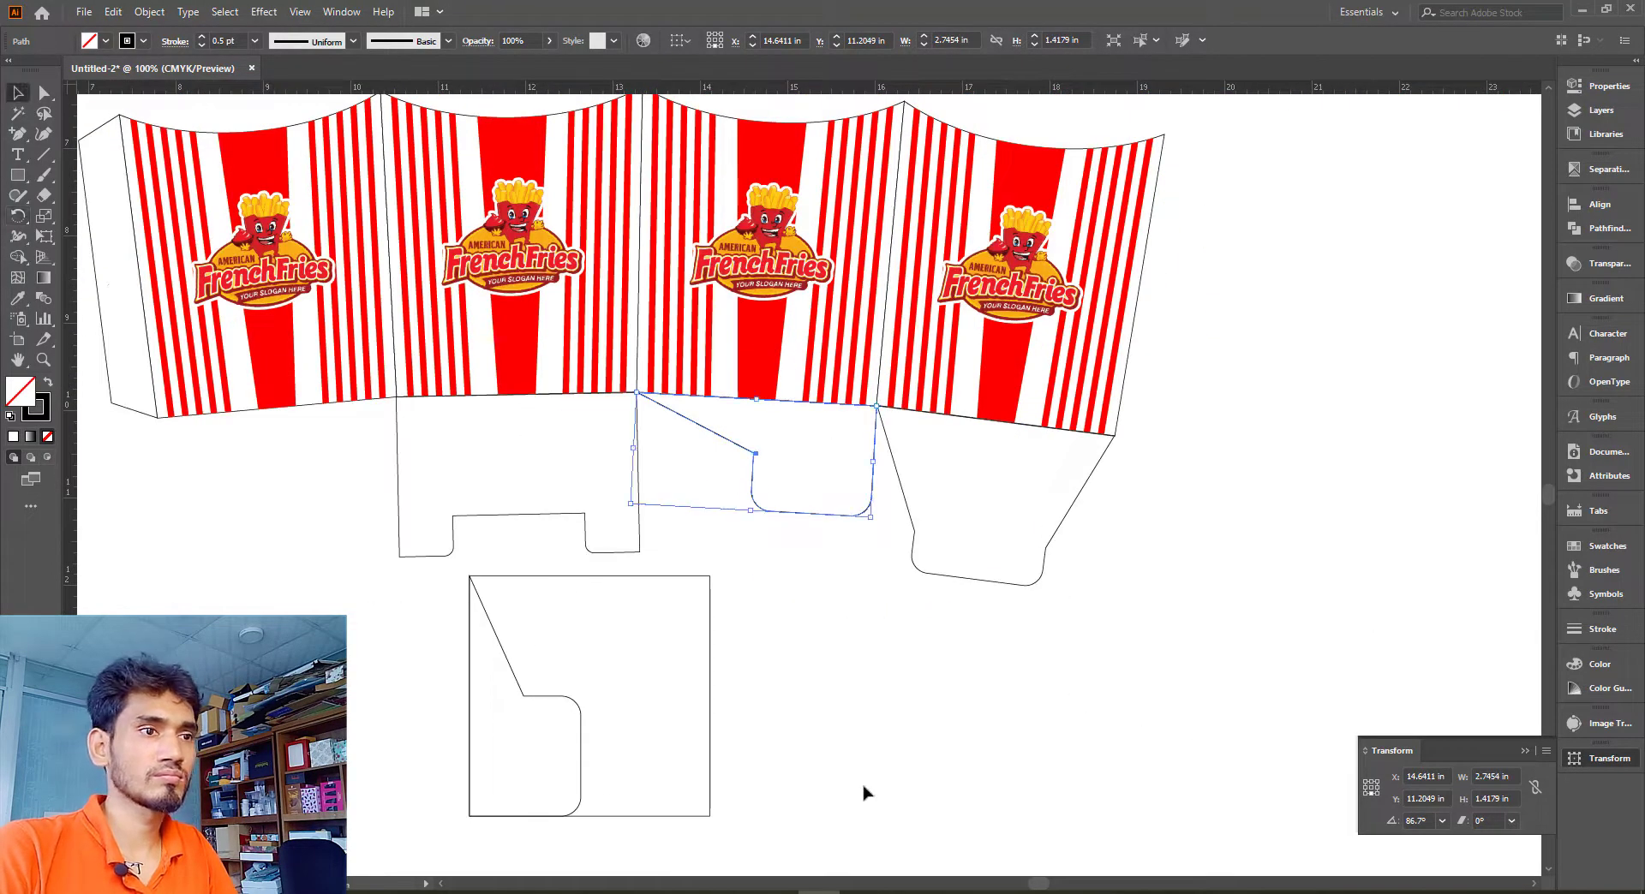
mouse_move(566, 736)
left_mouse_down()
mouse_move(1031, 689)
mouse_move(717, 594)
left_mouse_up()
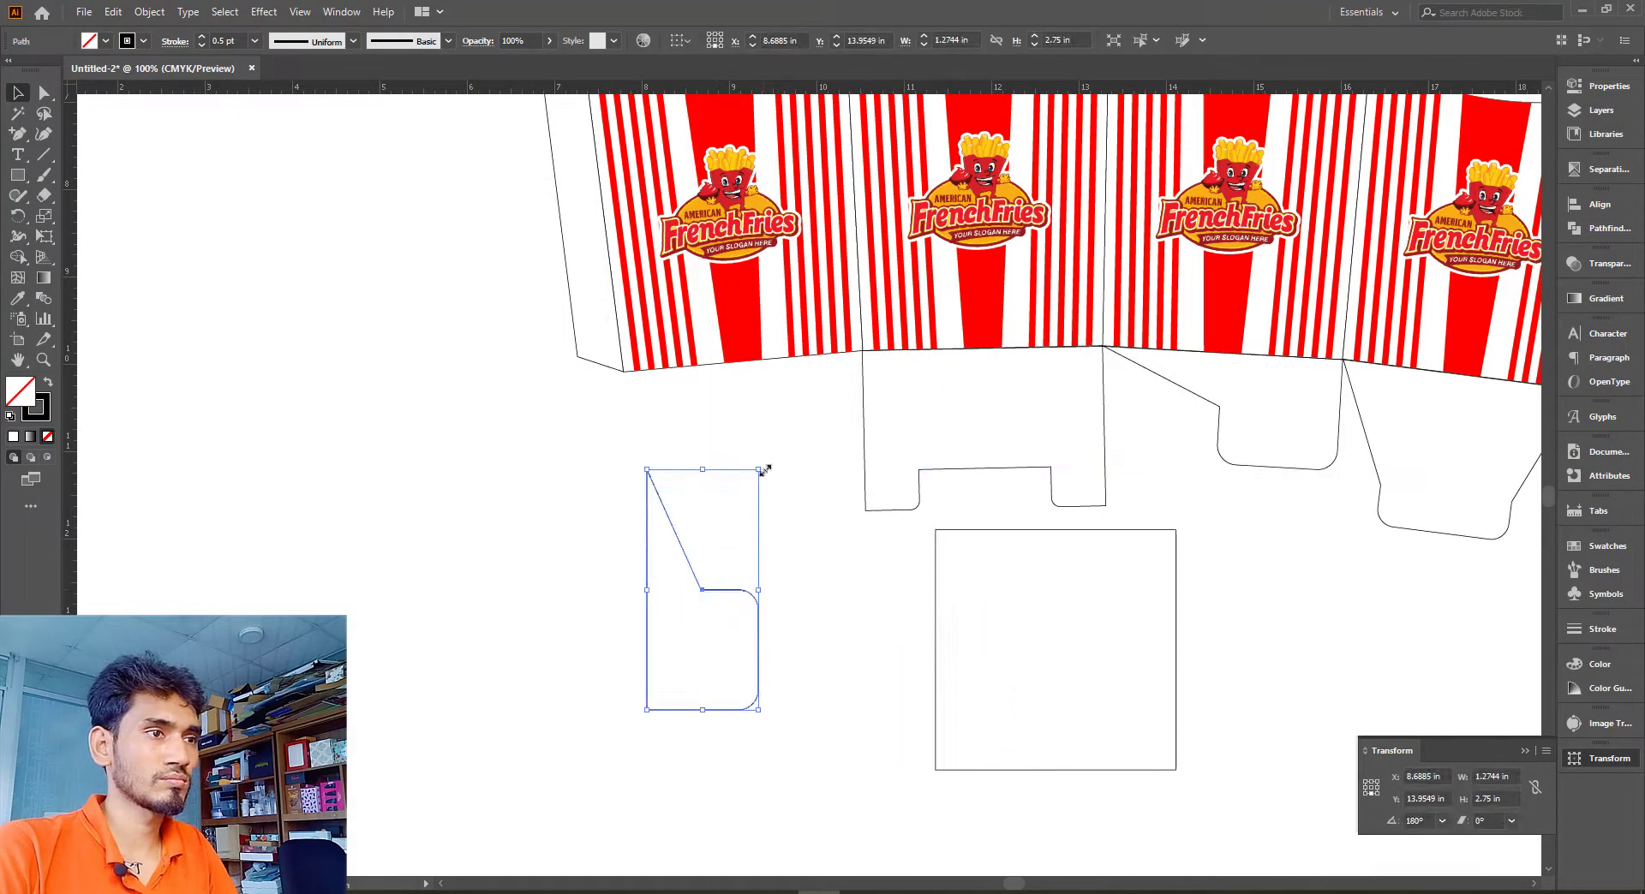
Turn the last notched piece 90° and snap it to the corner beneath the first panel
left_click_drag(762, 460, 835, 647)
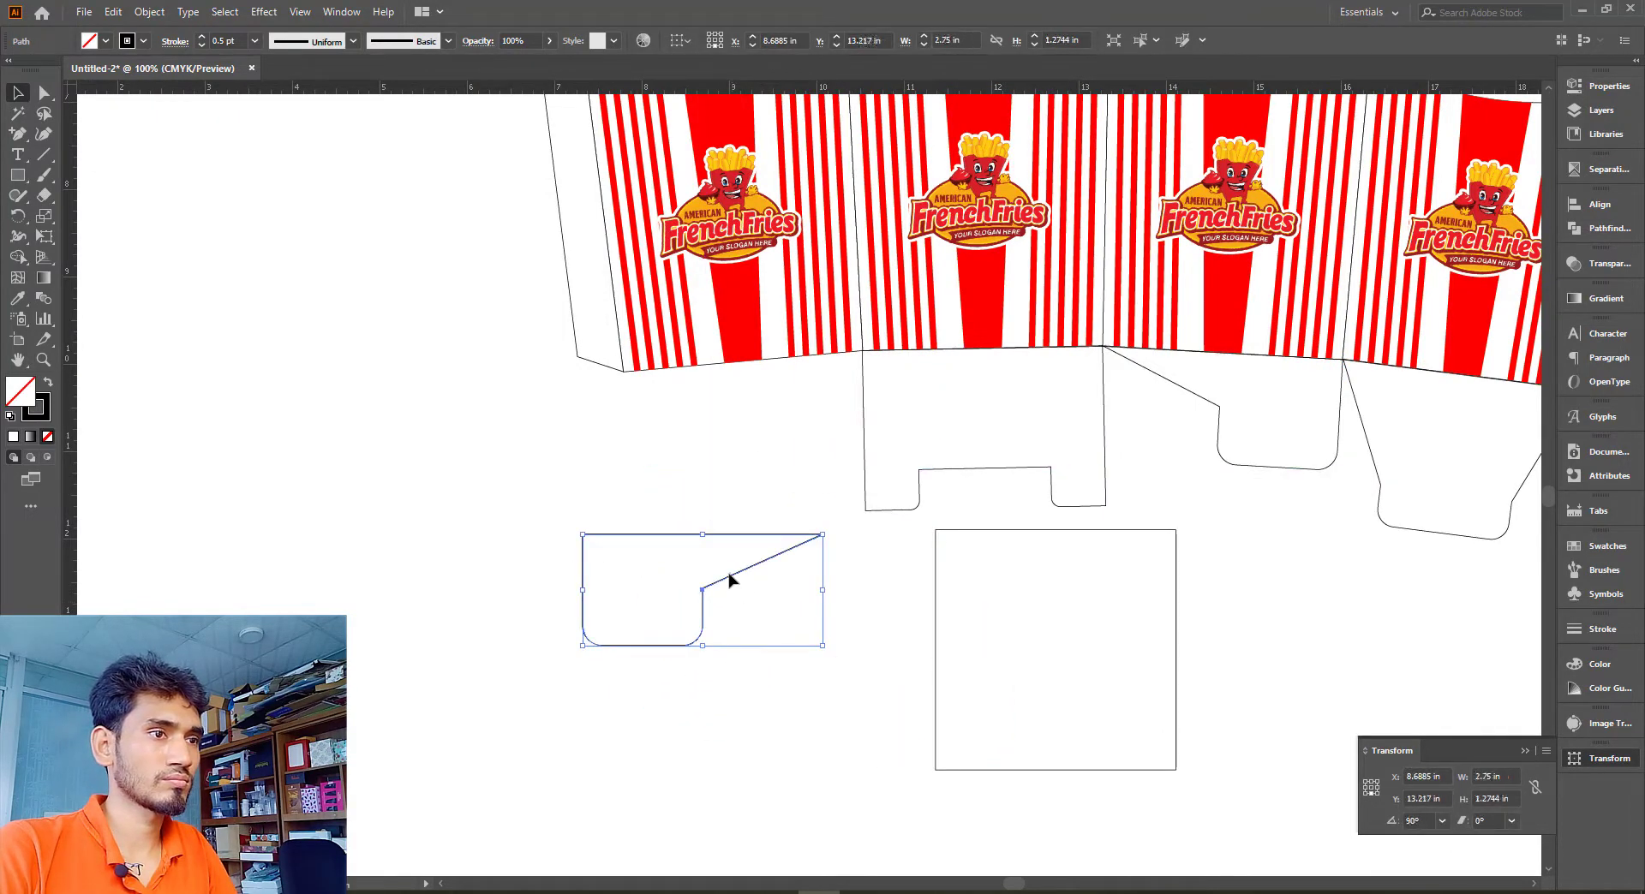
left_click_drag(734, 583, 773, 417)
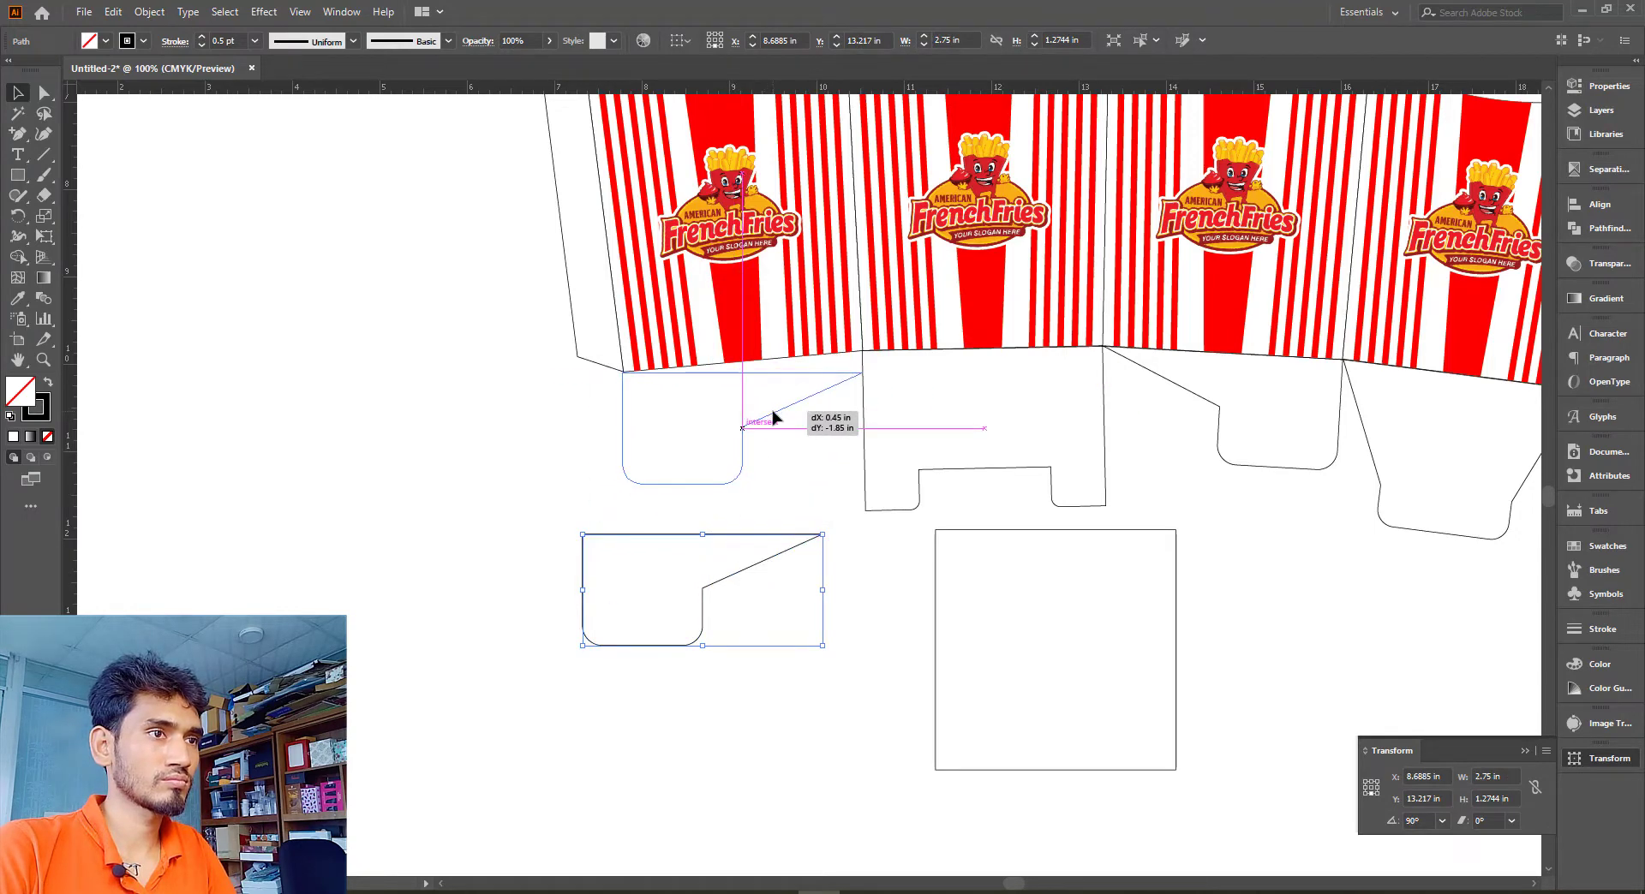
left_click_drag(774, 417, 774, 417)
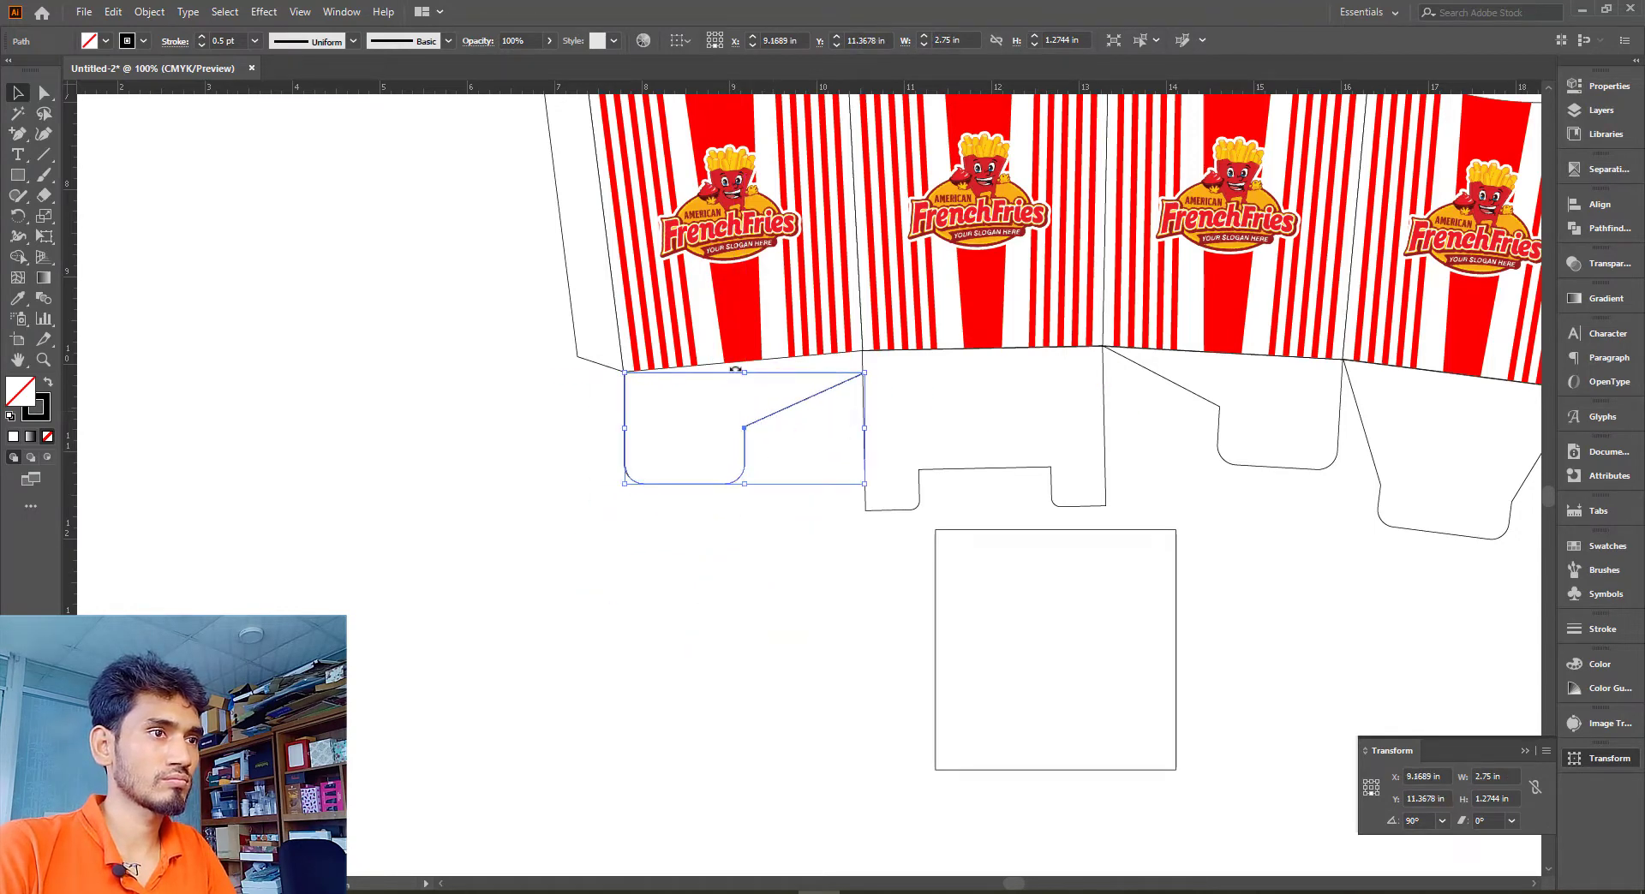
scroll(811, 370, "up", 5)
left_click(248, 460)
scroll(248, 460, "up", 2)
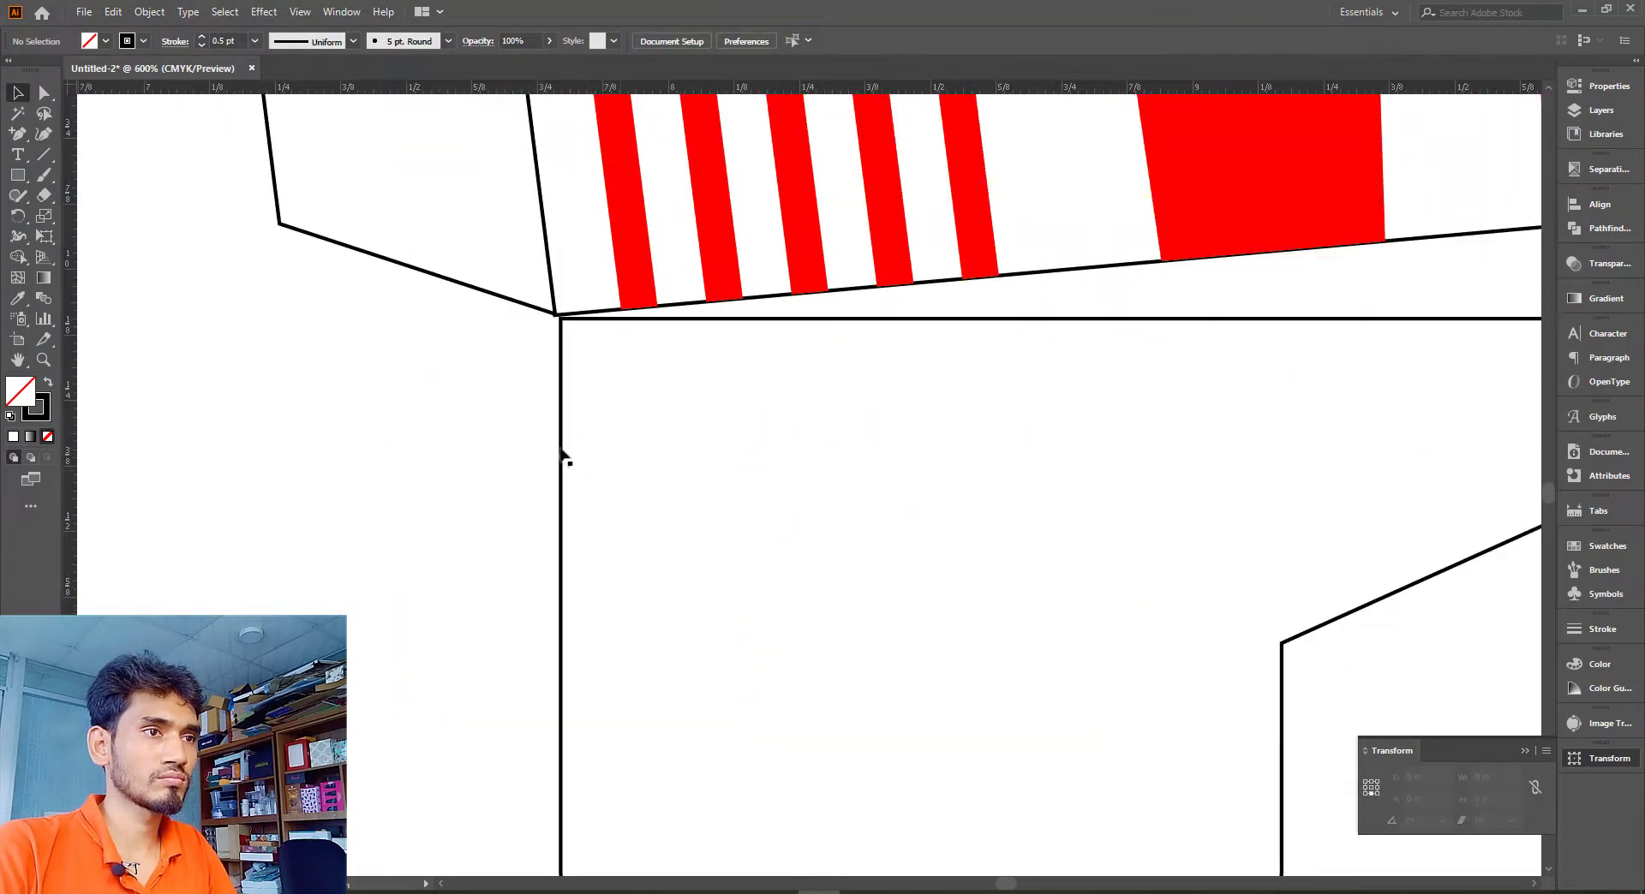
left_click_drag(562, 452, 555, 445)
left_click(23, 215)
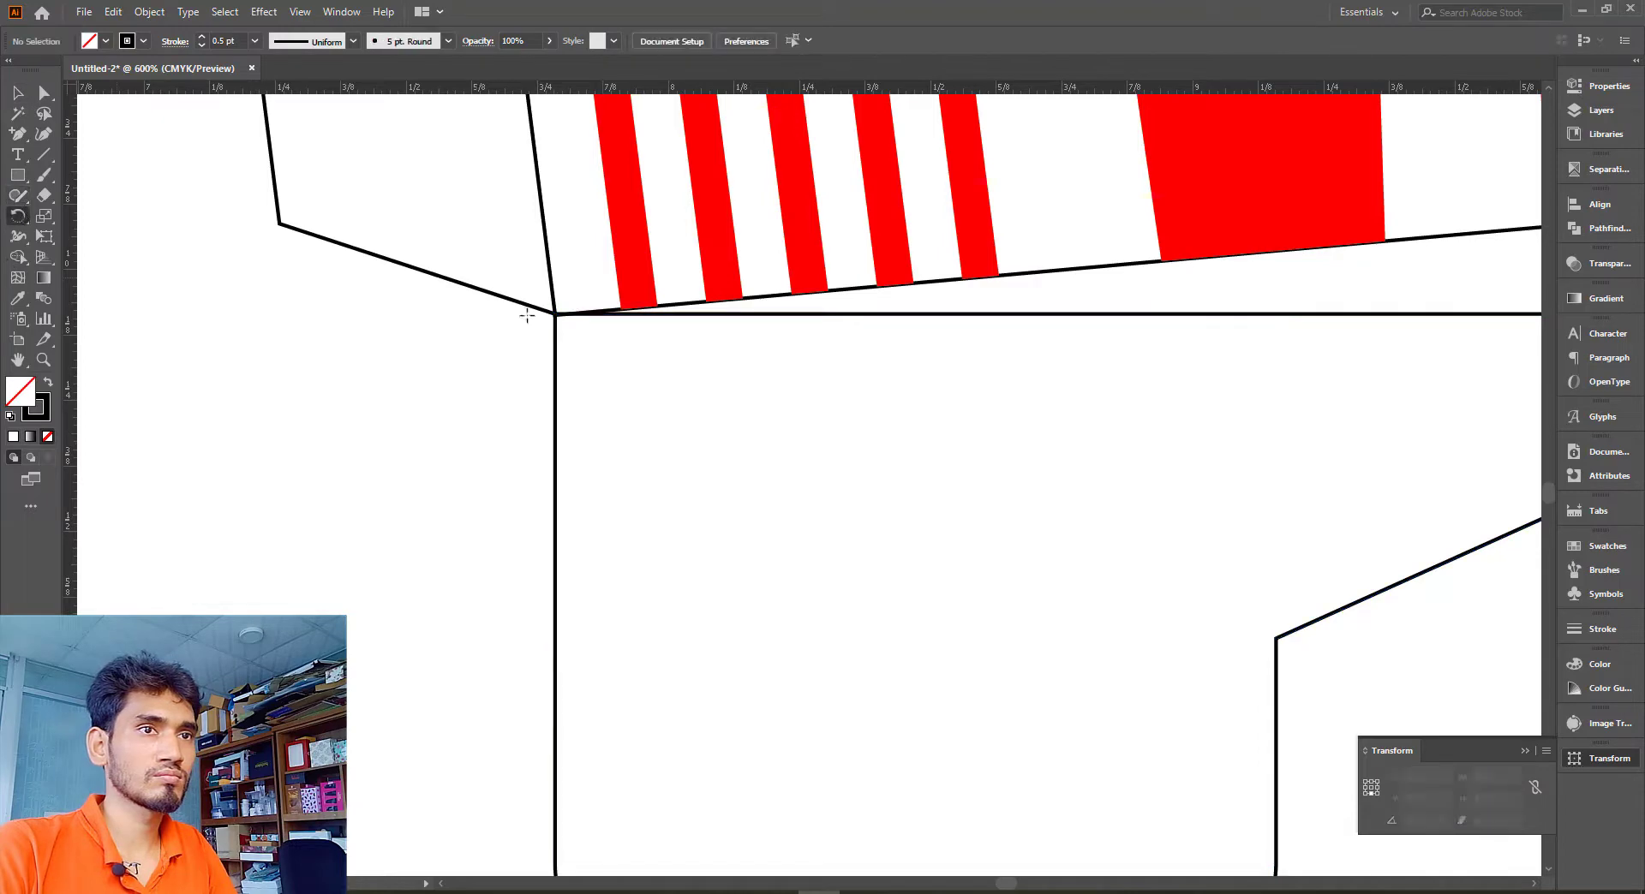
scroll(532, 412, "down", 3)
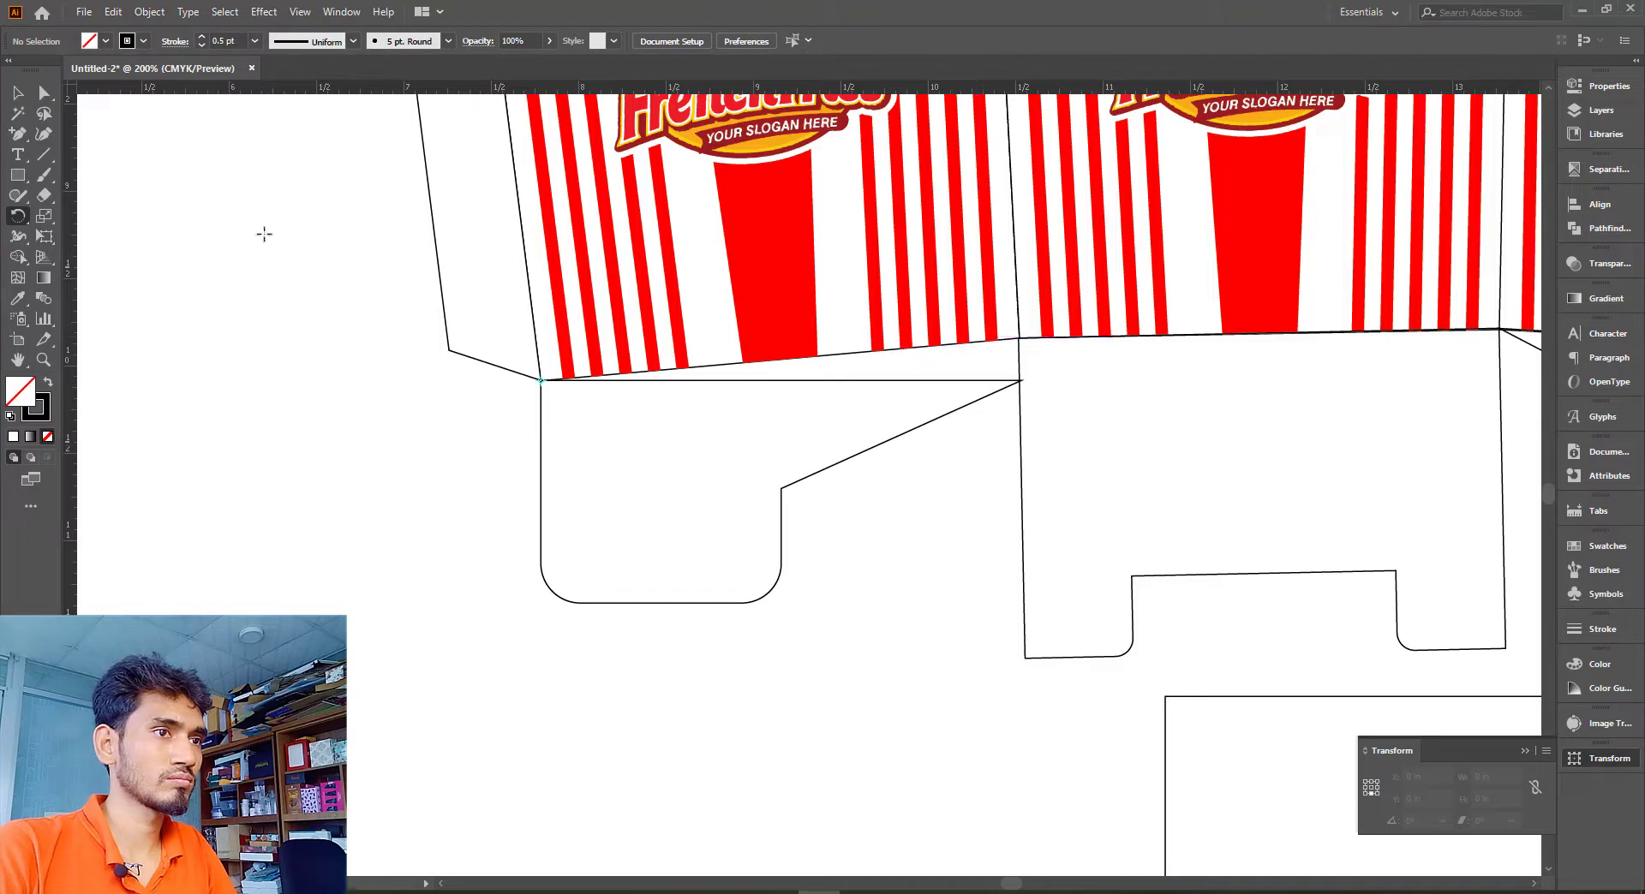
Tilt the flap to 95.06° around its top-left corner, then select the leftover square
left_click_drag(429, 488, 615, 604)
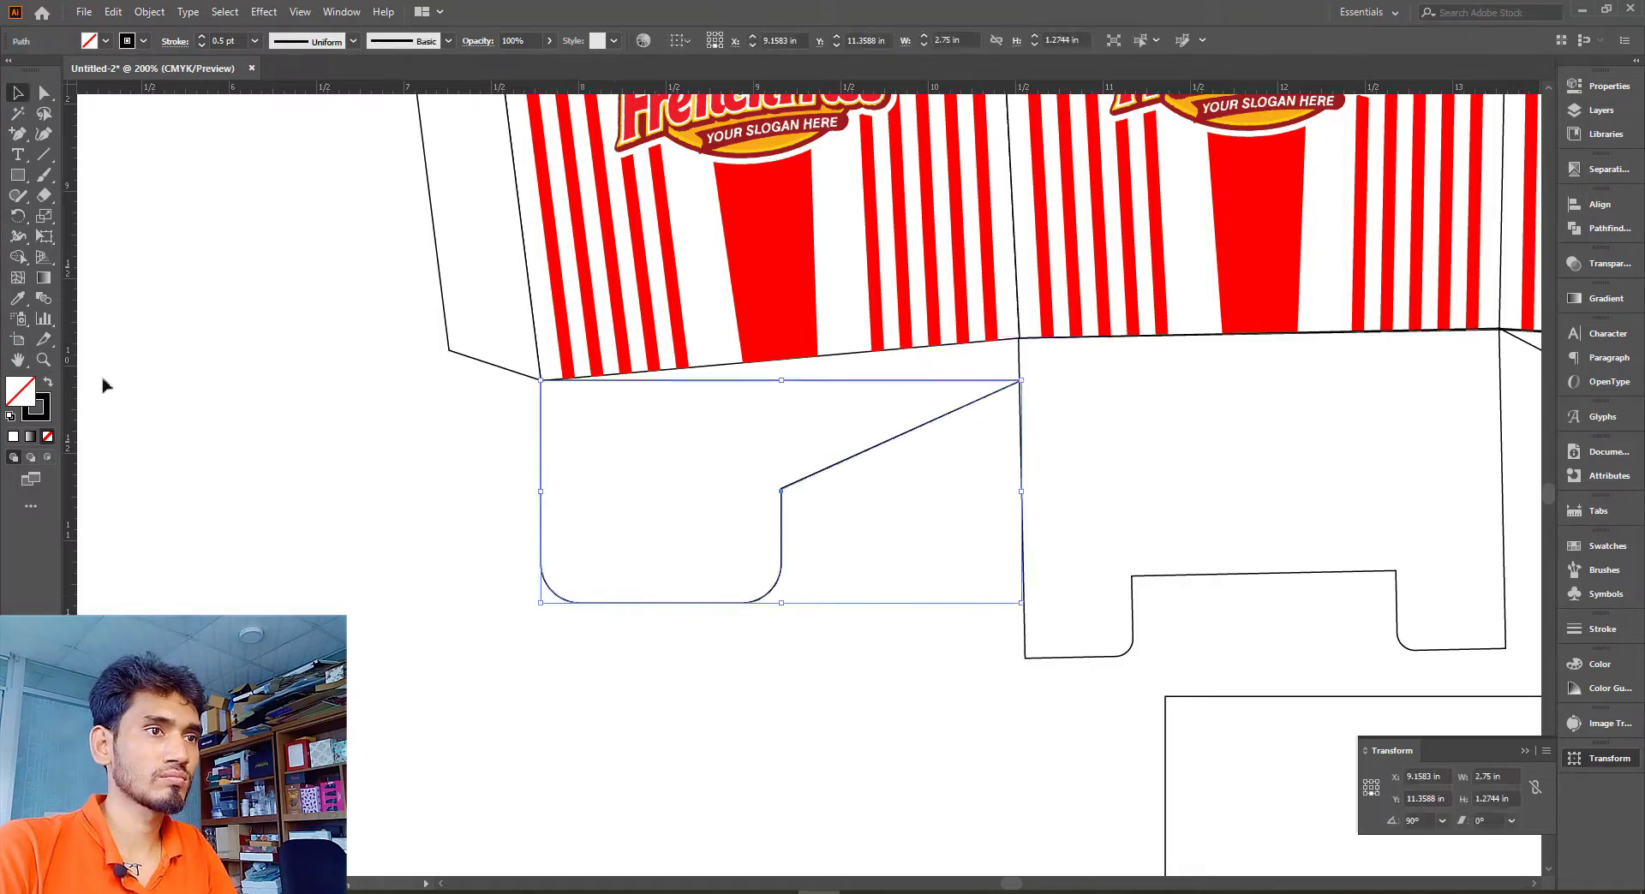
left_click(18, 215)
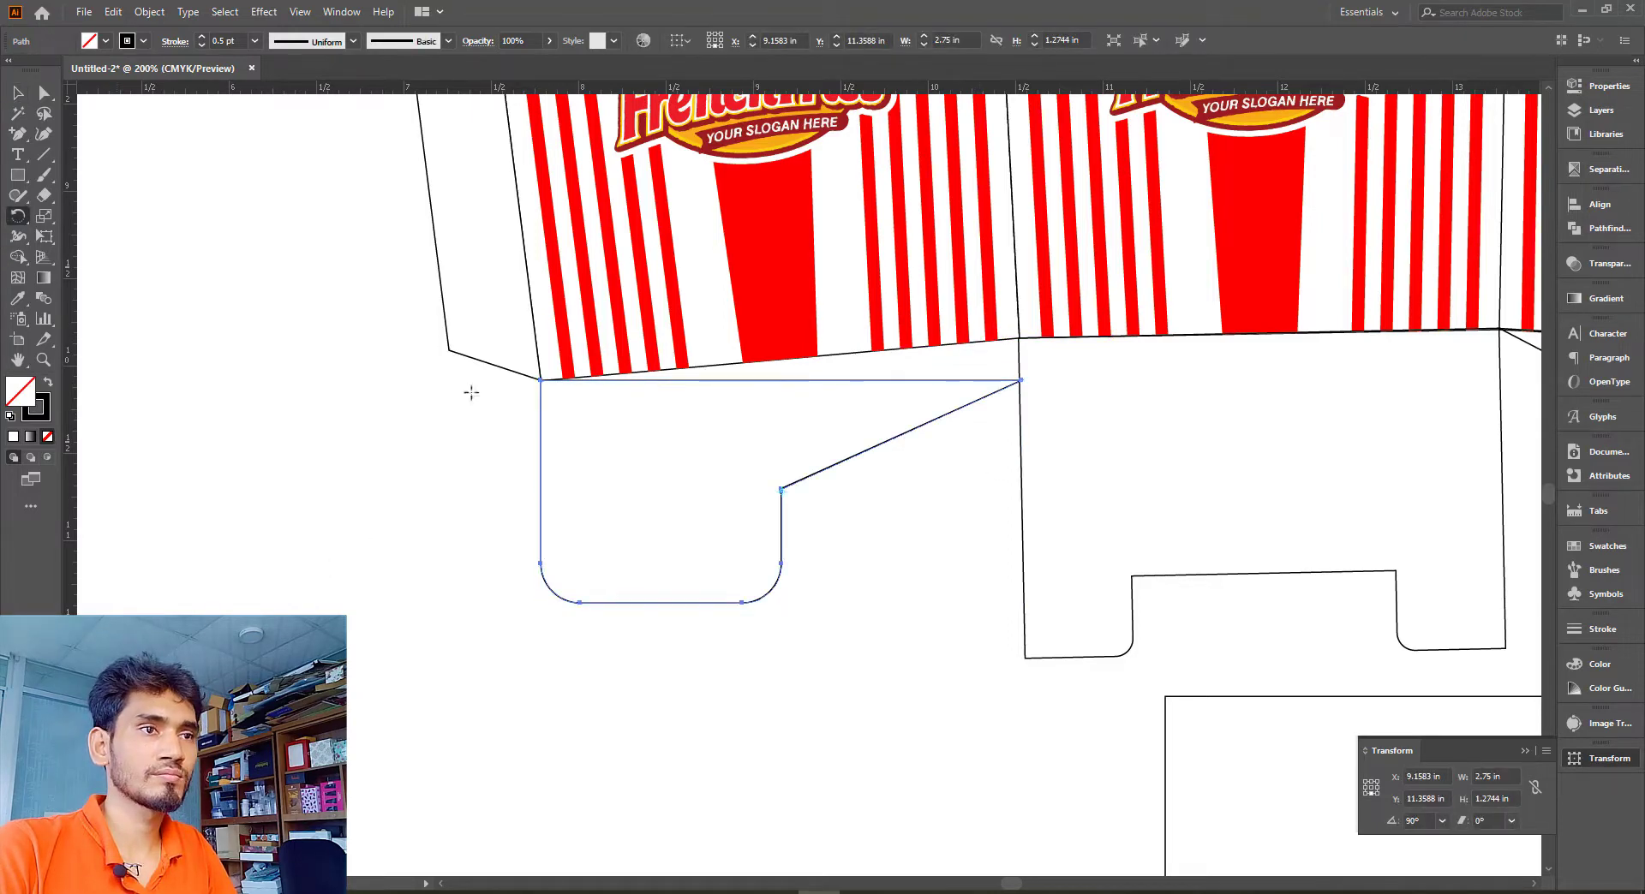
left_click(540, 380)
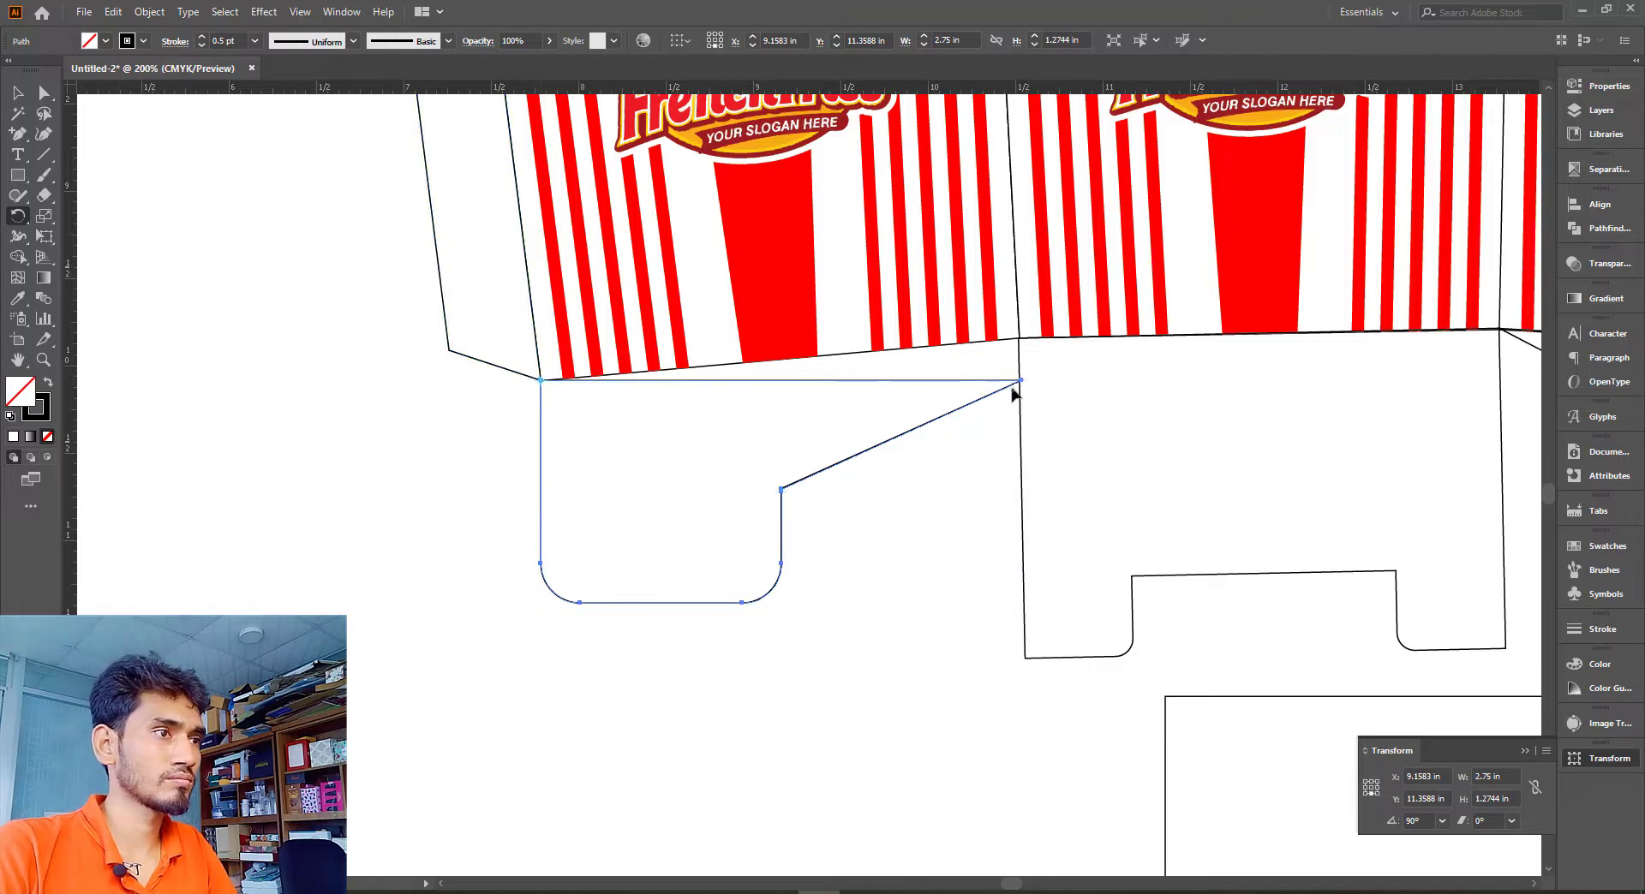
left_click_drag(1013, 388, 1013, 350)
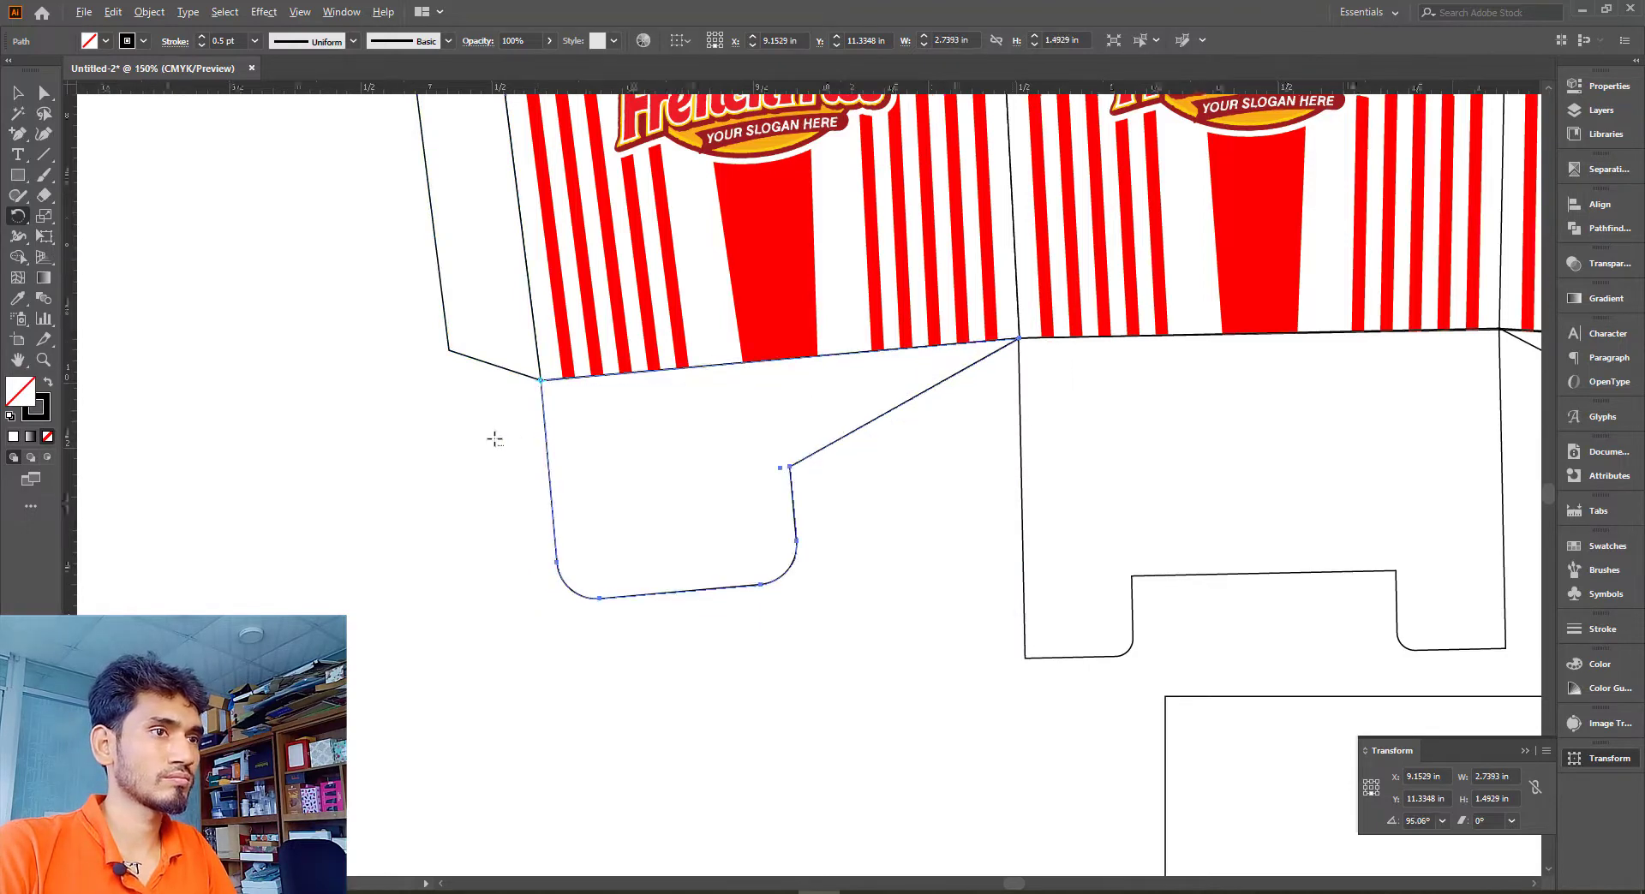
scroll(494, 436, "down", 3)
left_click(18, 91)
left_click_drag(624, 611, 1068, 653)
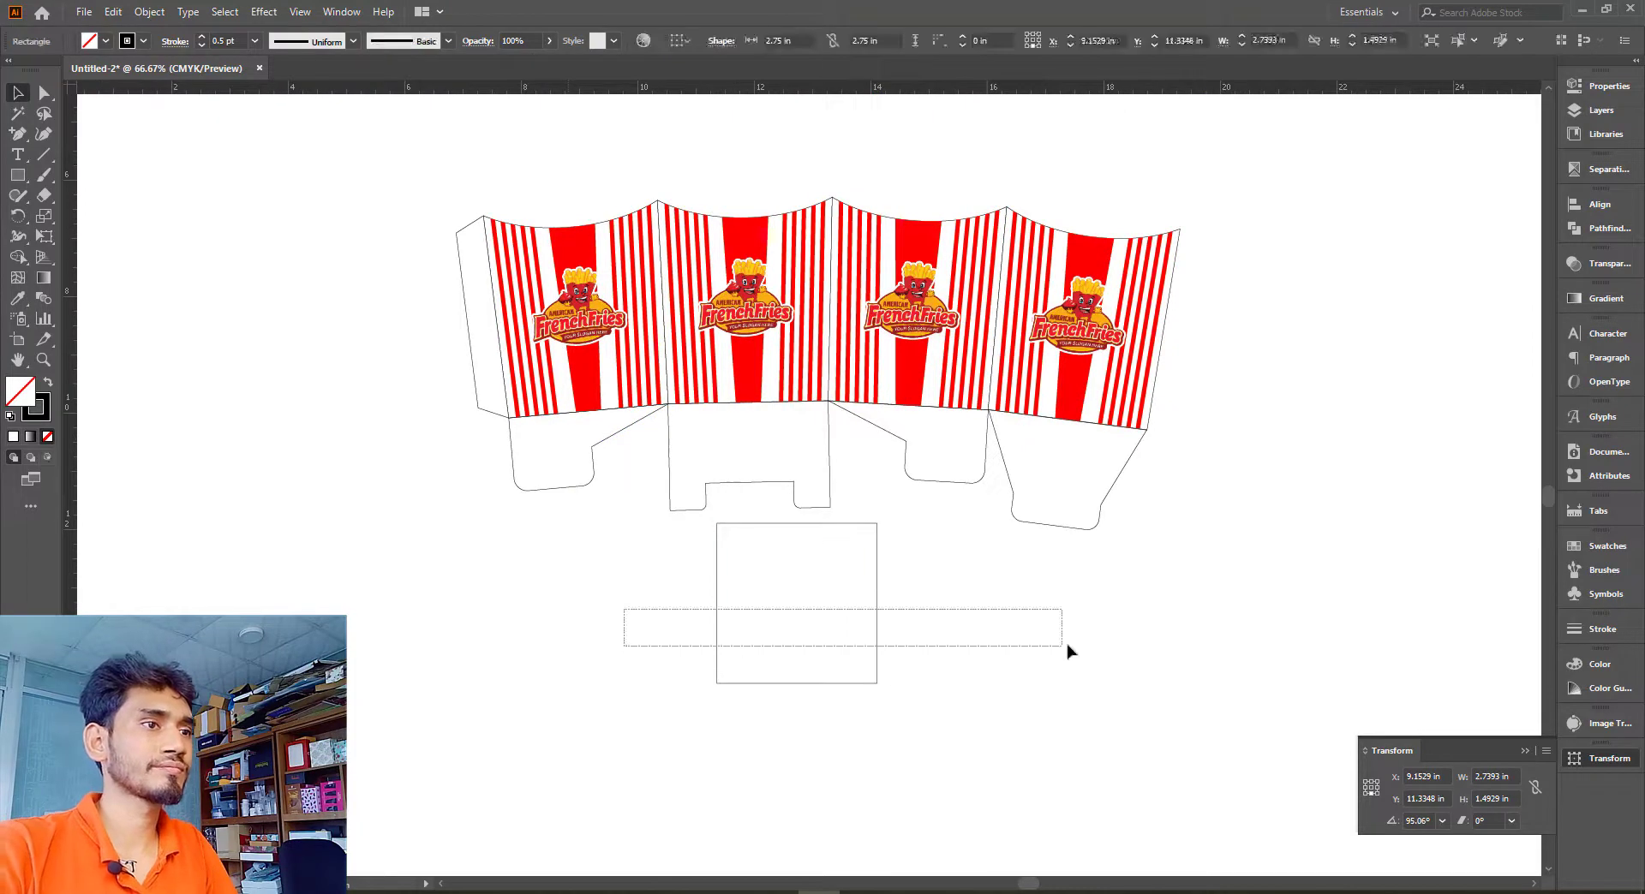
Delete the leftover square below the four flapped panels
key("Delete")
scroll(1168, 276, "up", 1)
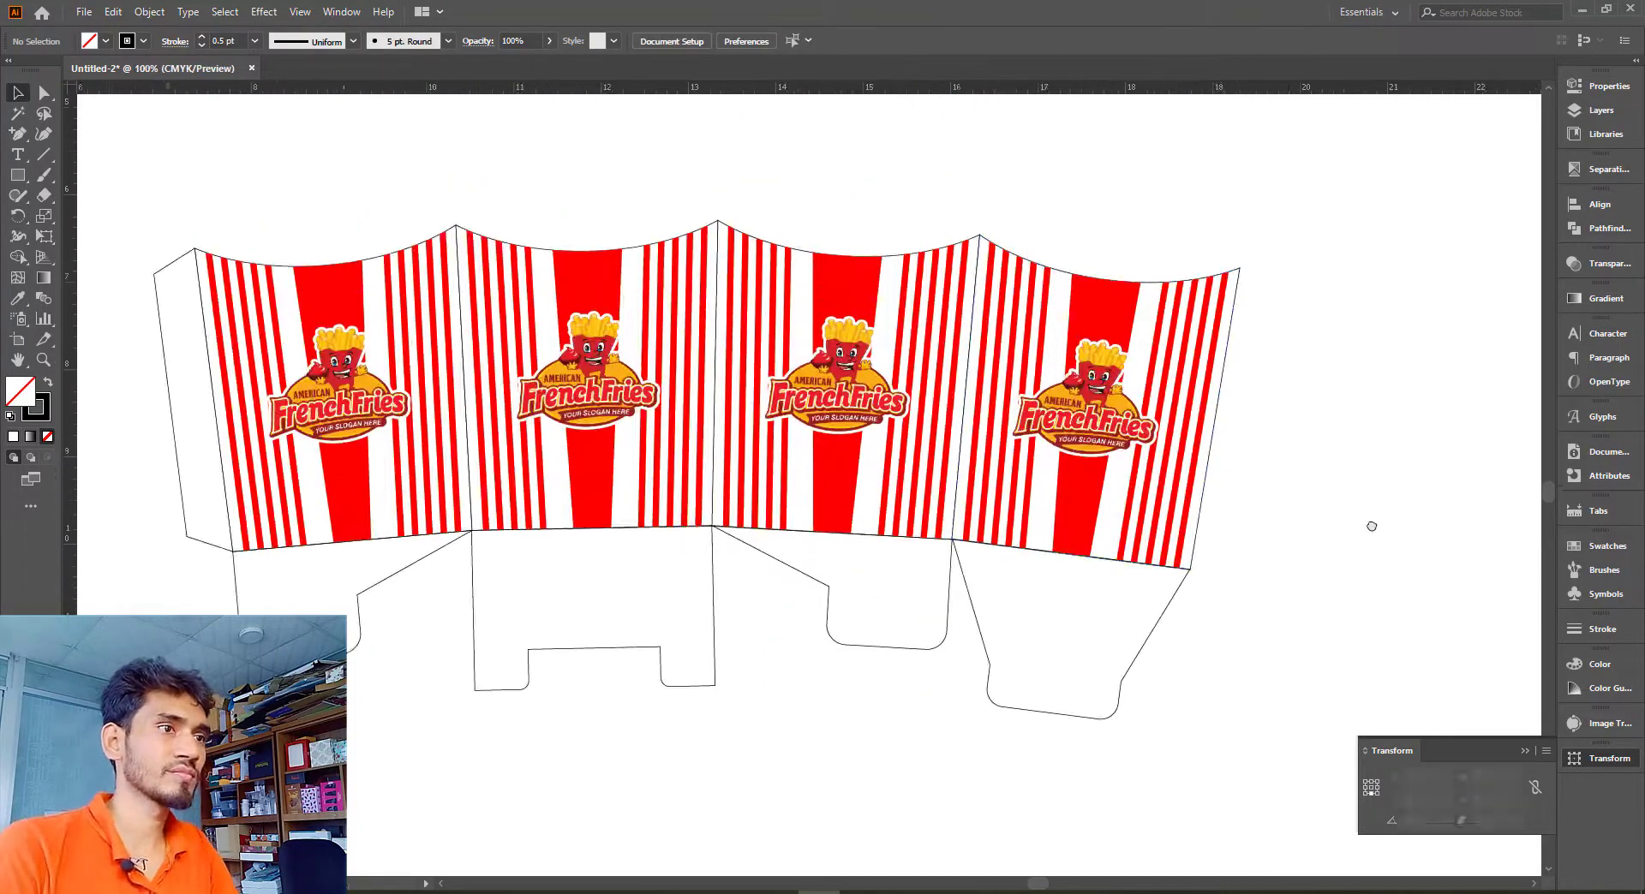